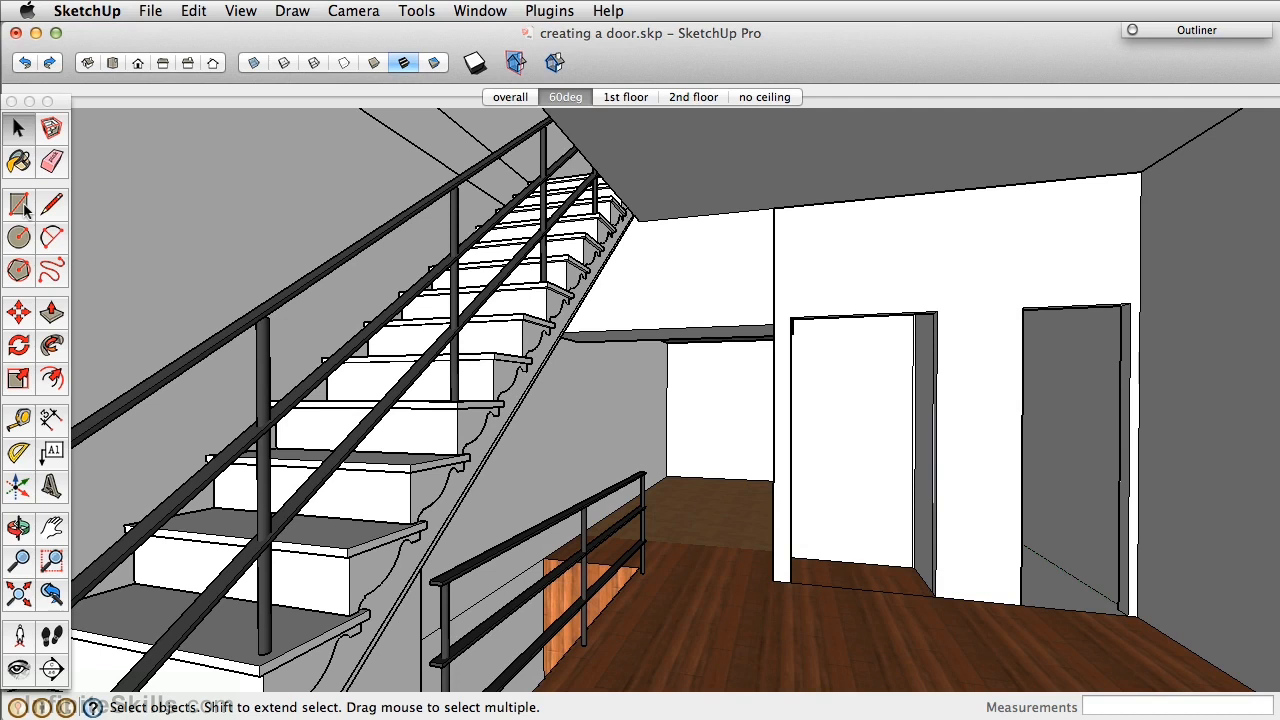
Fill the left doorway with a rectangular door face and make it a group.
click(20, 205)
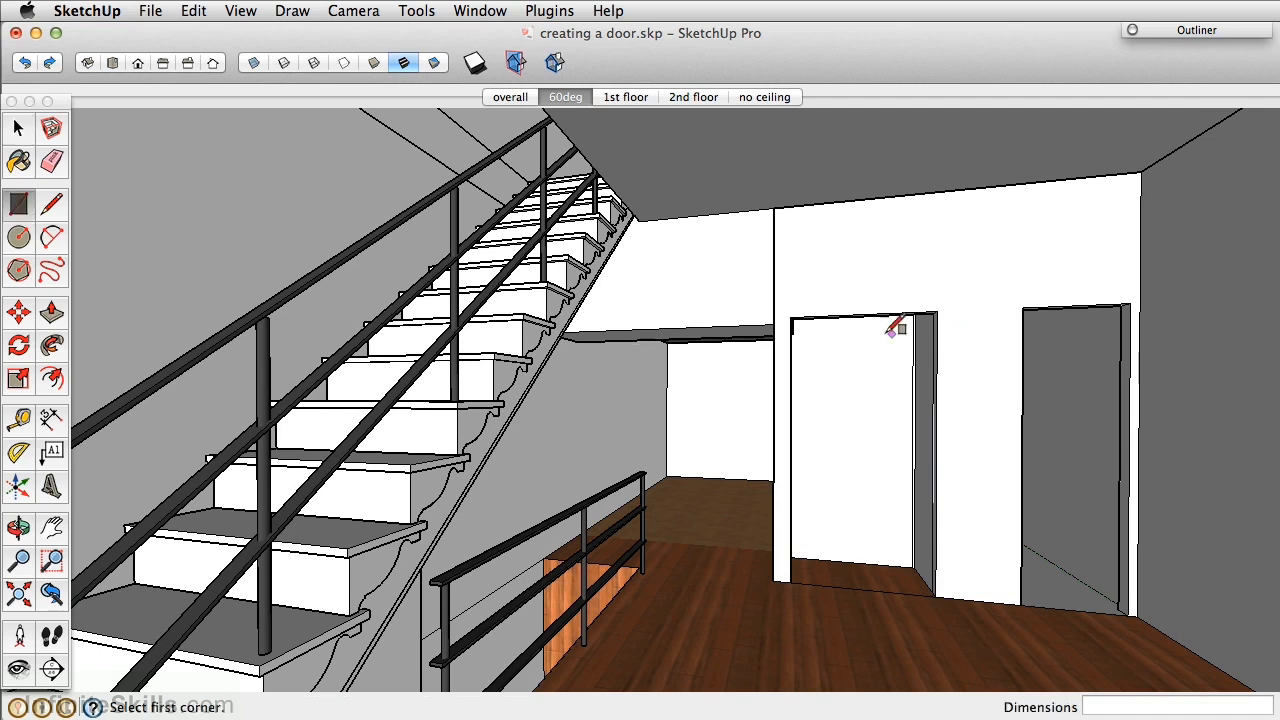
click(791, 317)
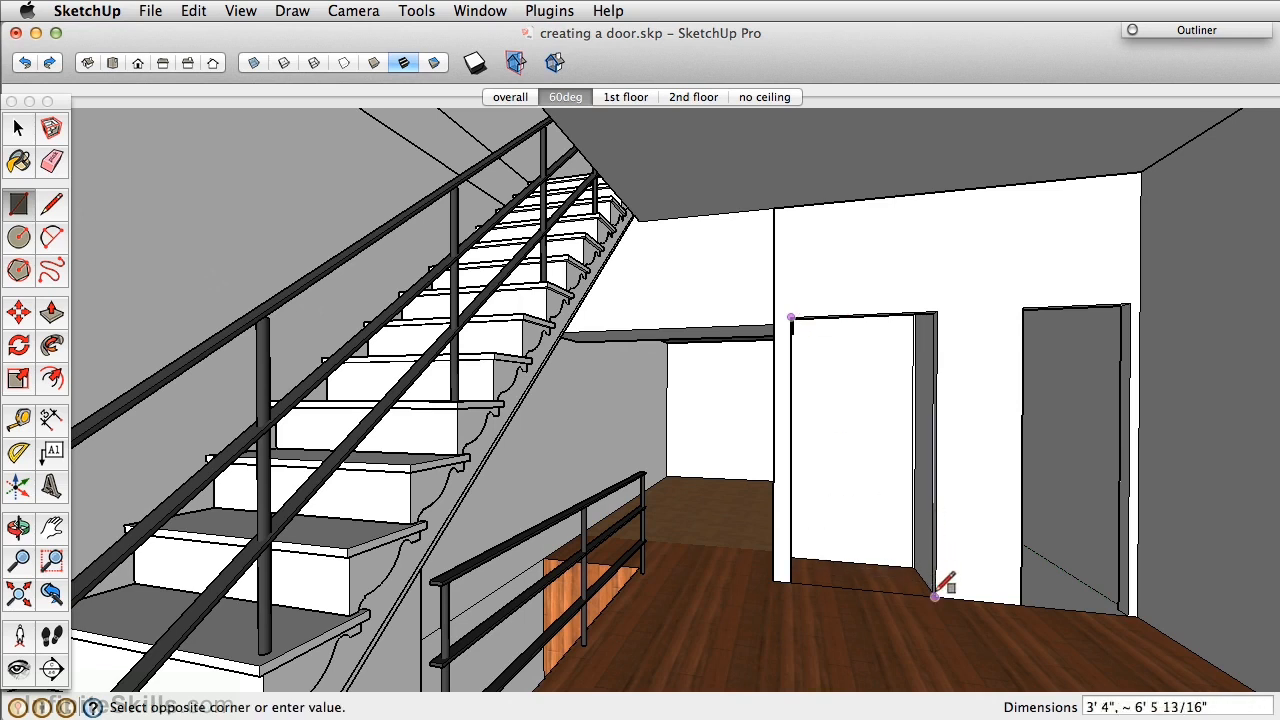
click(937, 595)
middle_drag(958, 428, 798, 428)
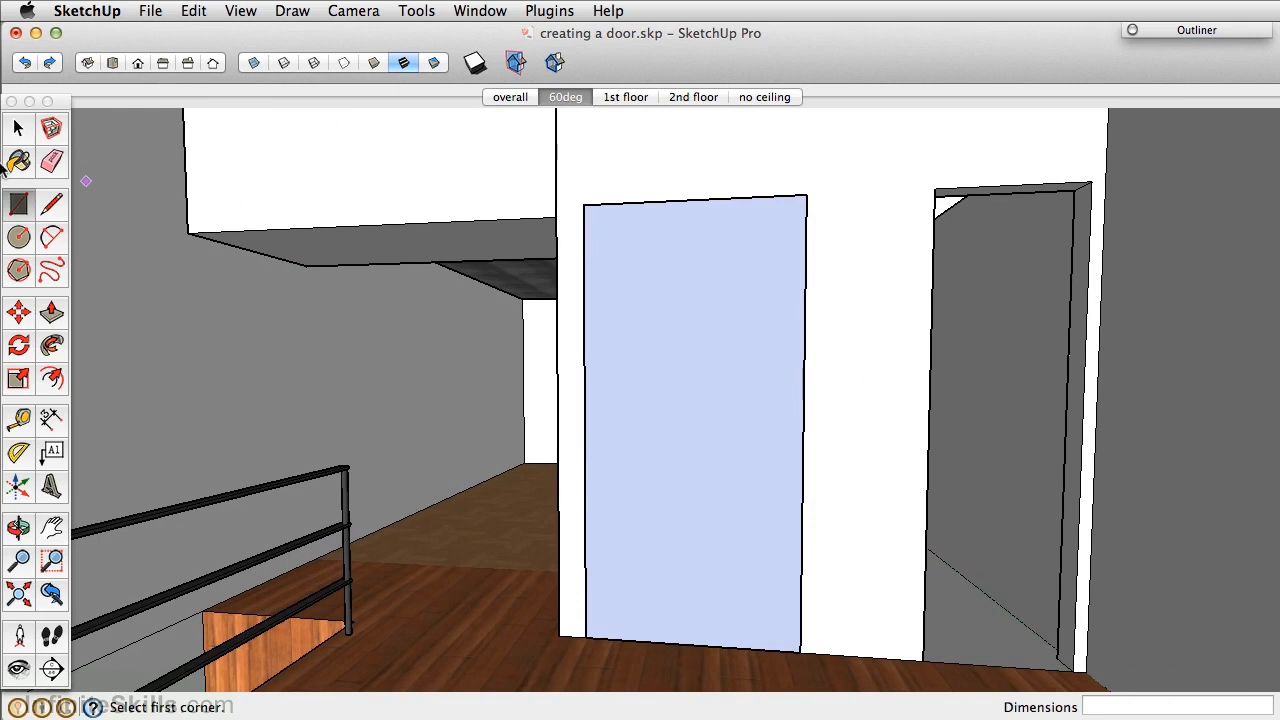
click(18, 128)
click(688, 401)
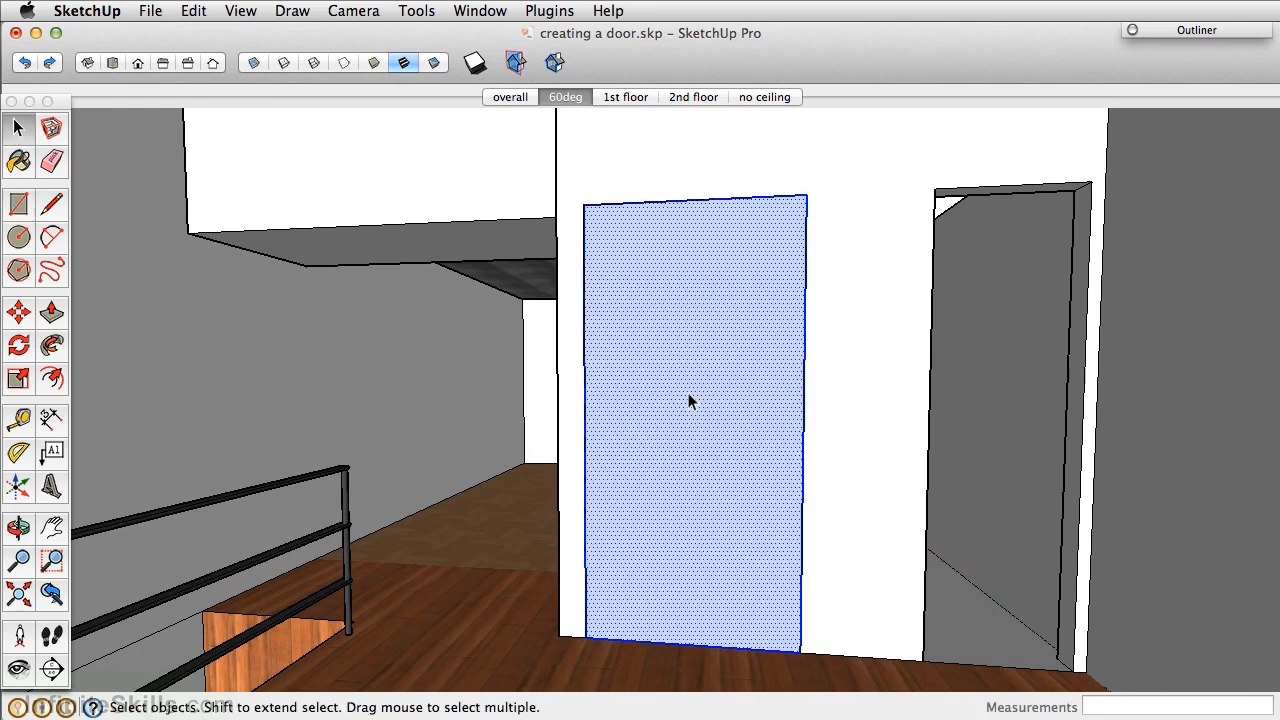
right_click(676, 350)
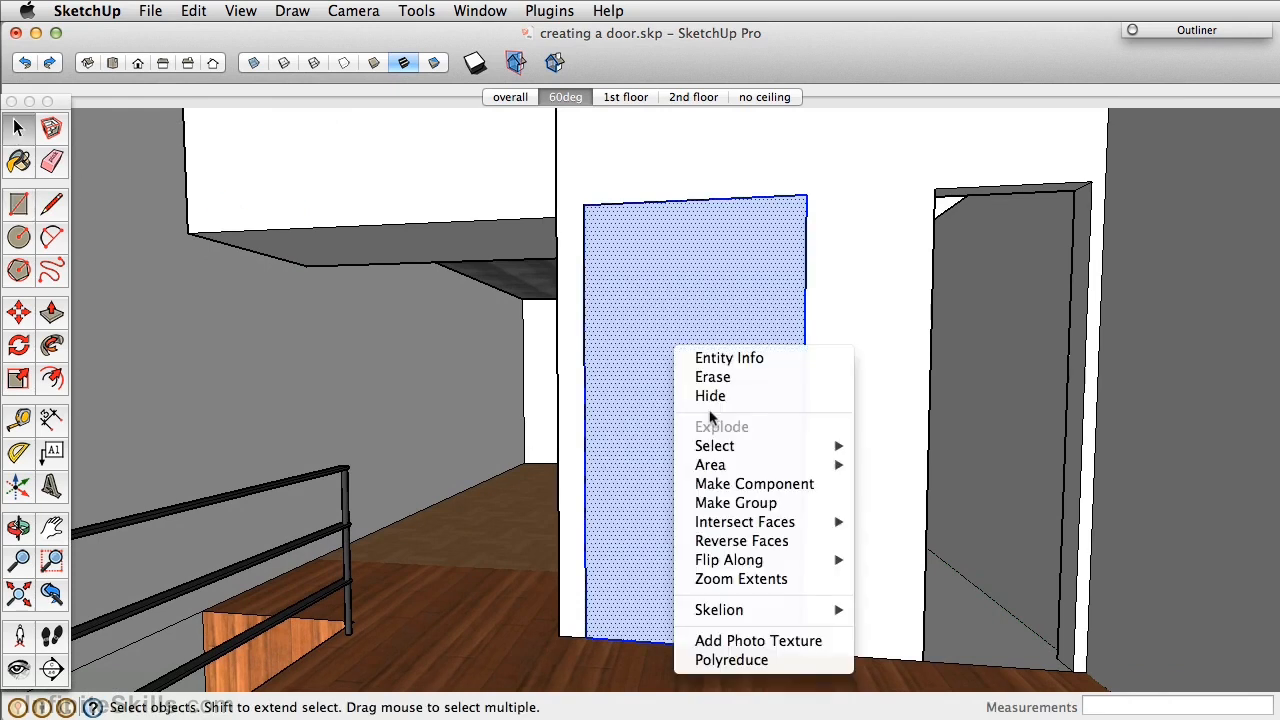
click(744, 503)
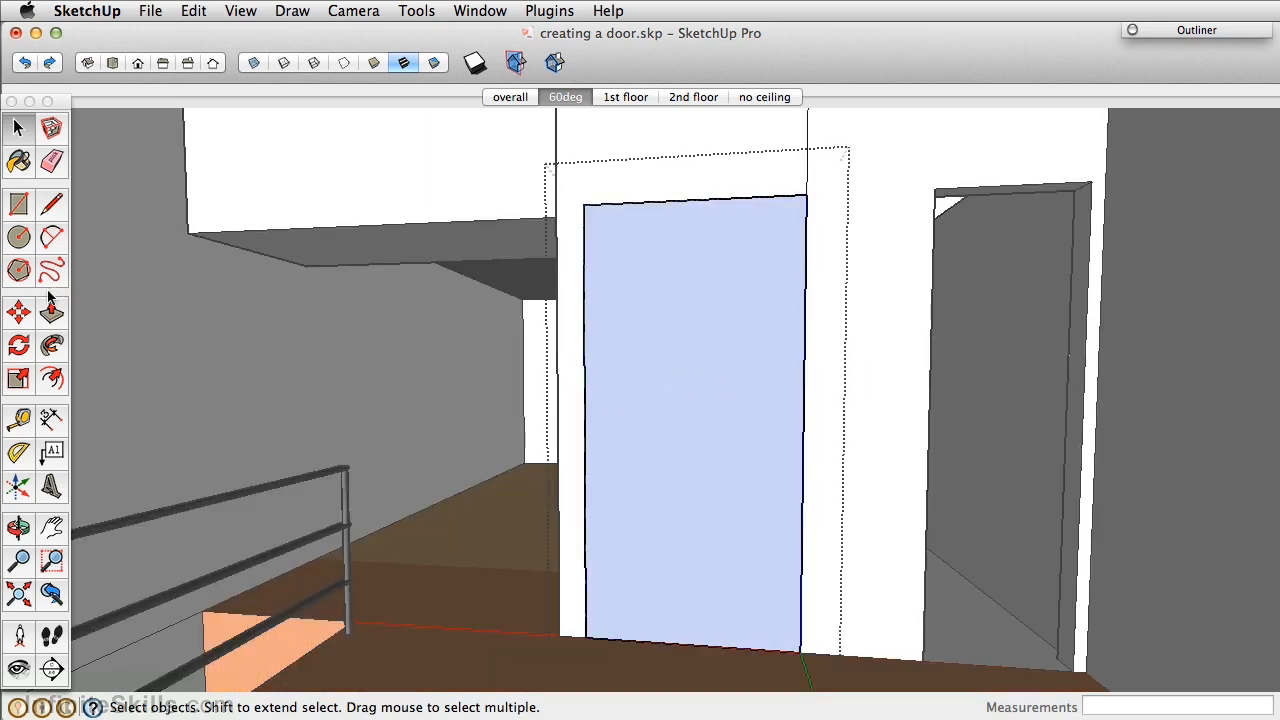
Offset the door face's edge by 2 inches to outline its frame.
click(52, 378)
click(686, 323)
text(2)
key(Return)
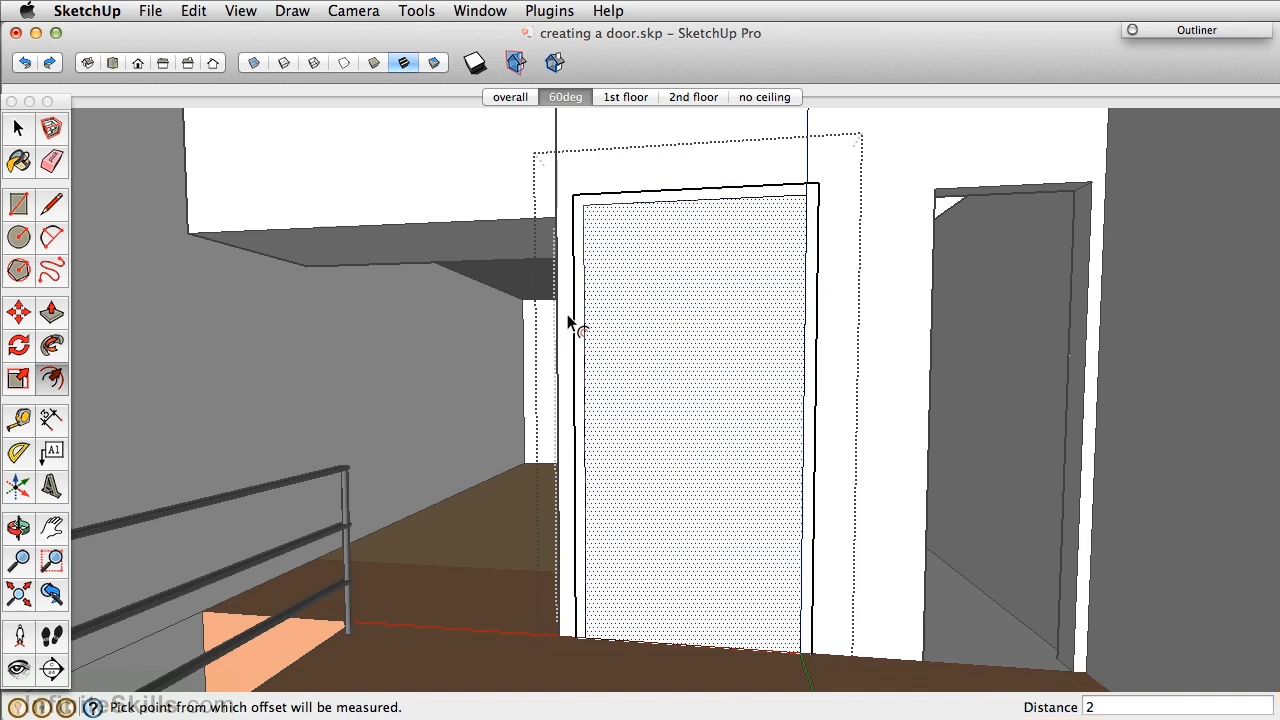
Lower the frame's bottom edge so it sits level with the floor line.
key(h)
shift+middle_drag(680, 641, 669, 525)
scroll(669, 517, up, 4)
key(m)
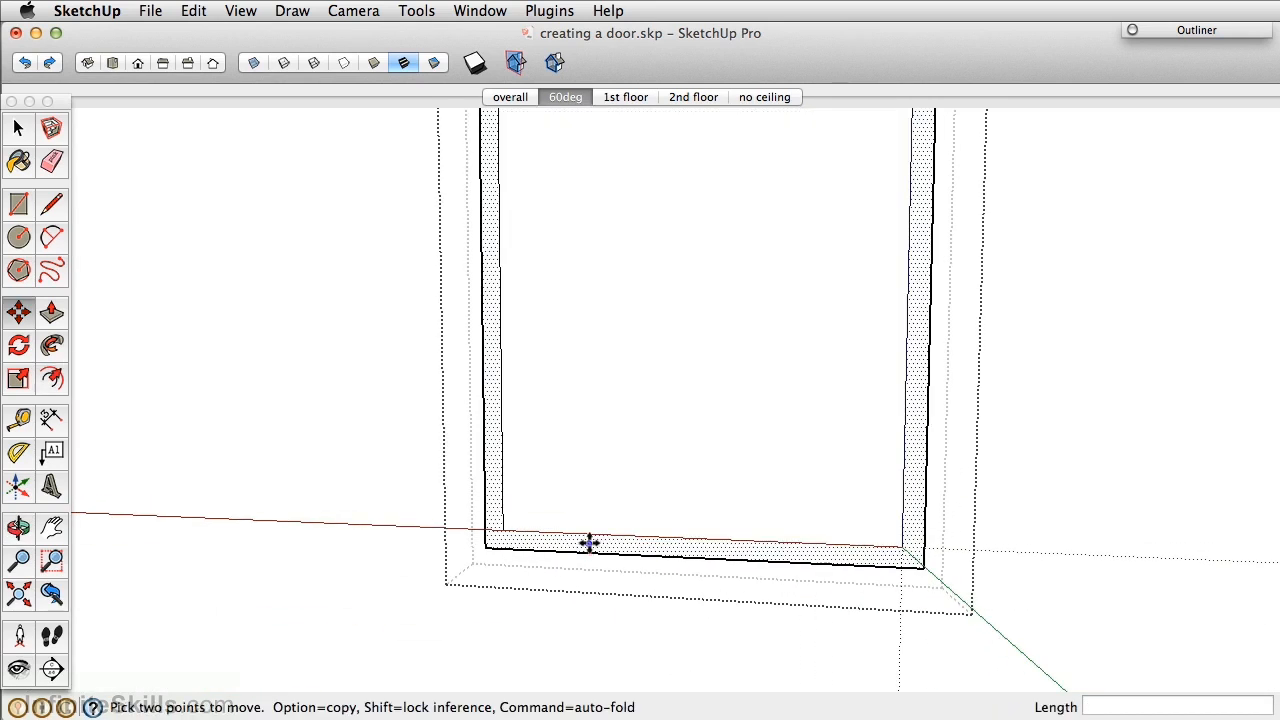
click(640, 557)
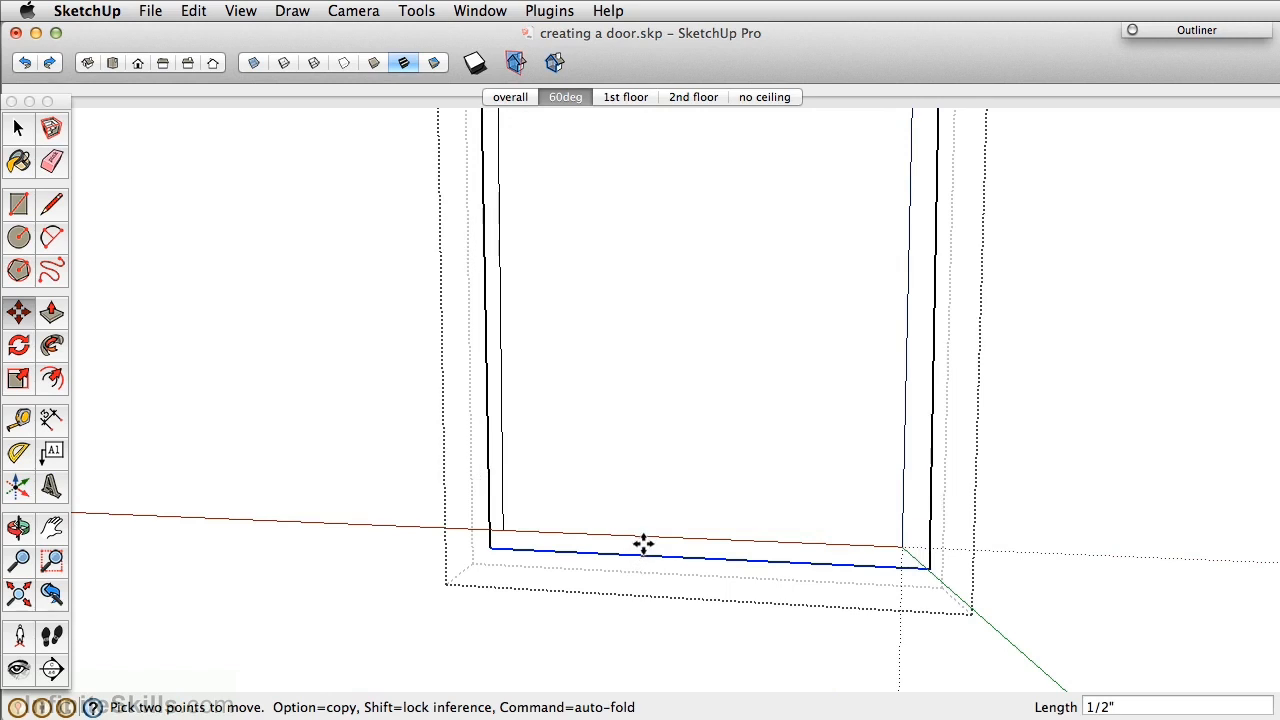
click(644, 536)
scroll(503, 500, down, 5)
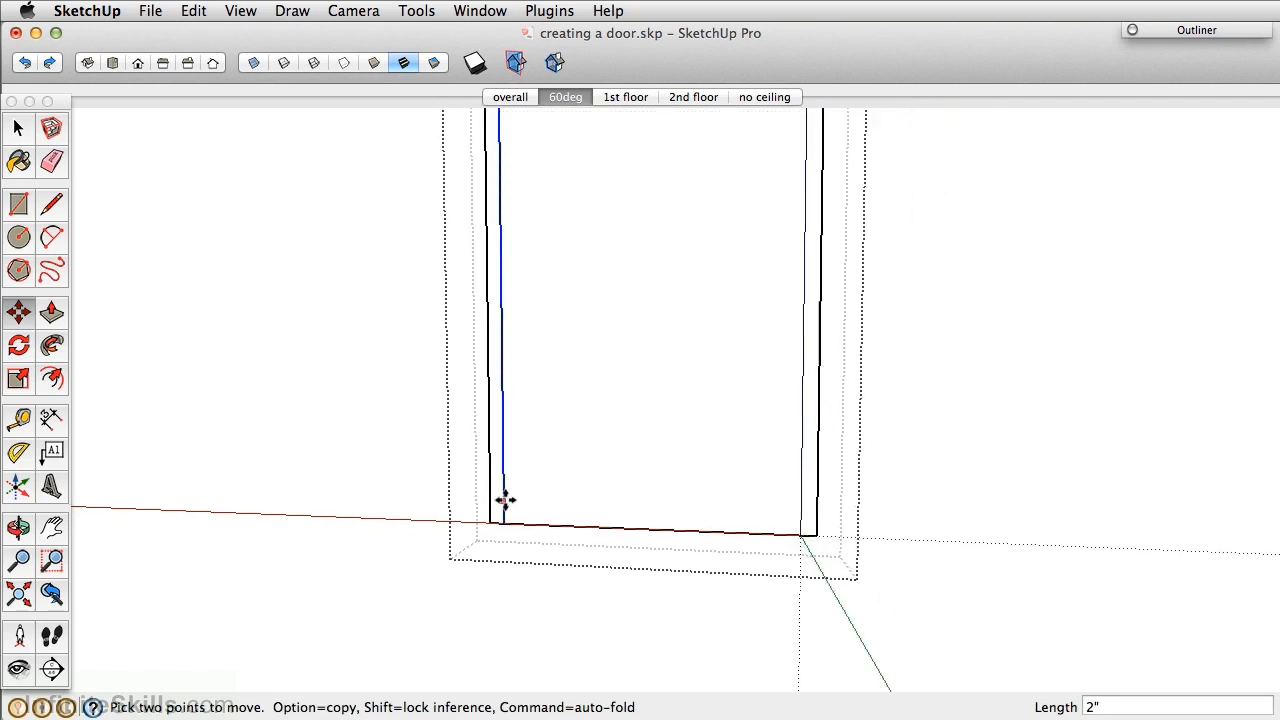
shift+middle_drag(537, 350, 547, 491)
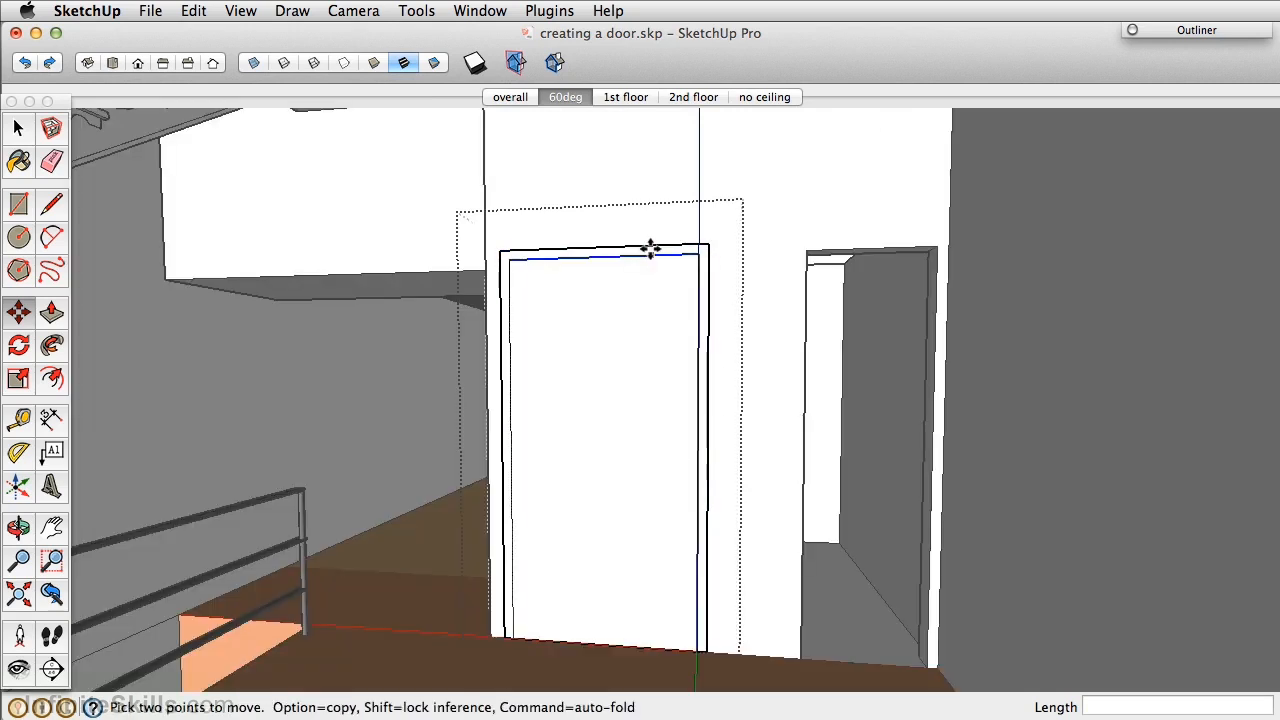
Push/pull the door face to a half-inch depth inside its frame.
key(p)
click(579, 268)
text(.)
key(Return)
middle_drag(653, 443, 800, 284)
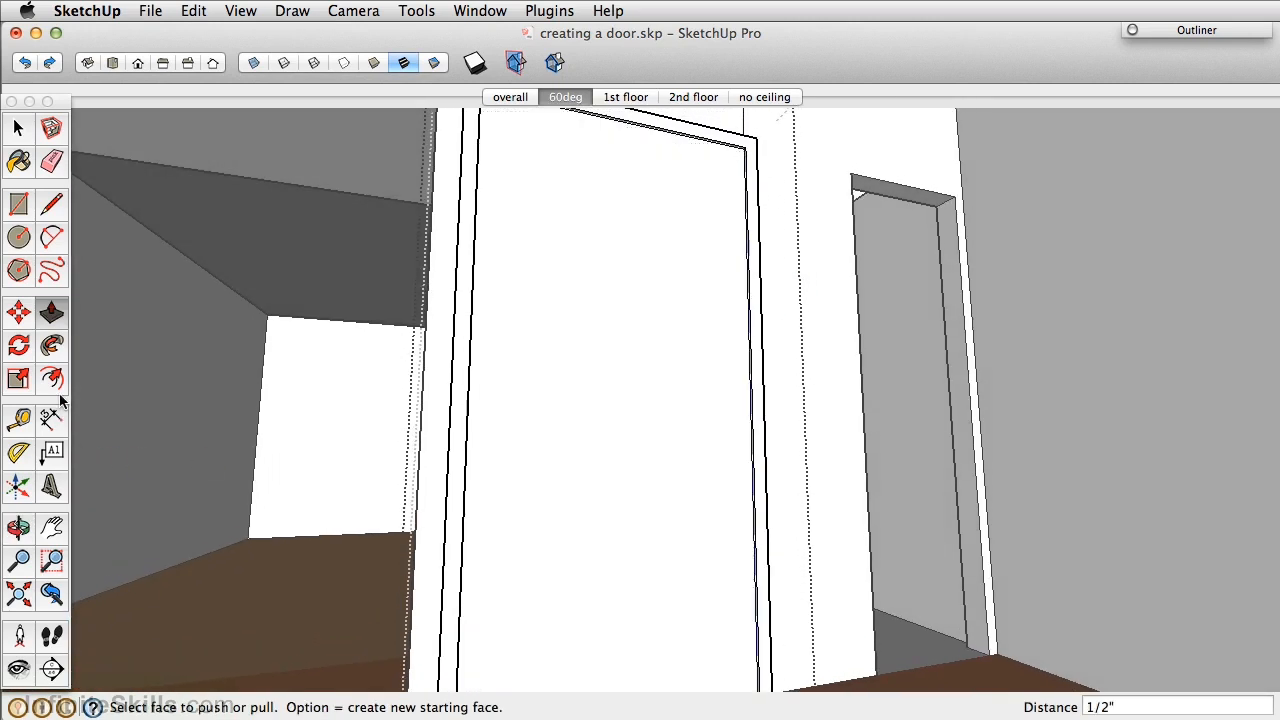
Draw a vertical line from the door top's midpoint down to its bottom, splitting it into two leaves.
click(52, 203)
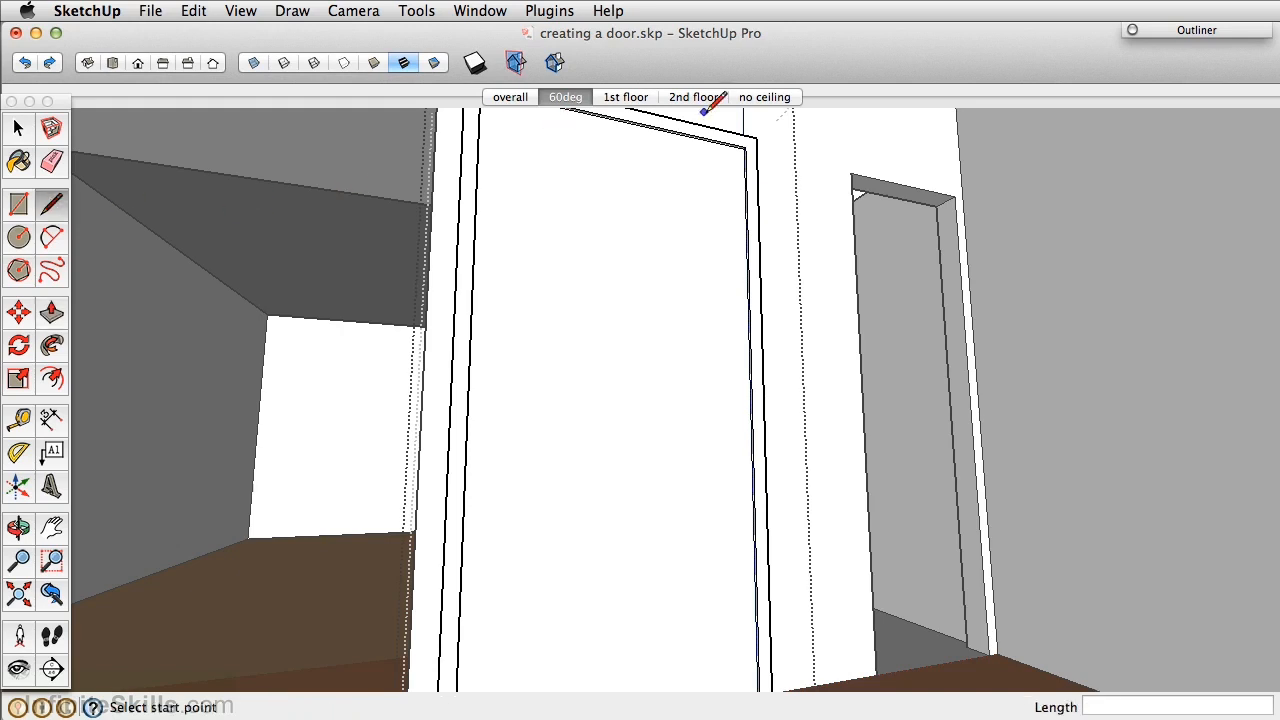
scroll(628, 113, up, 3)
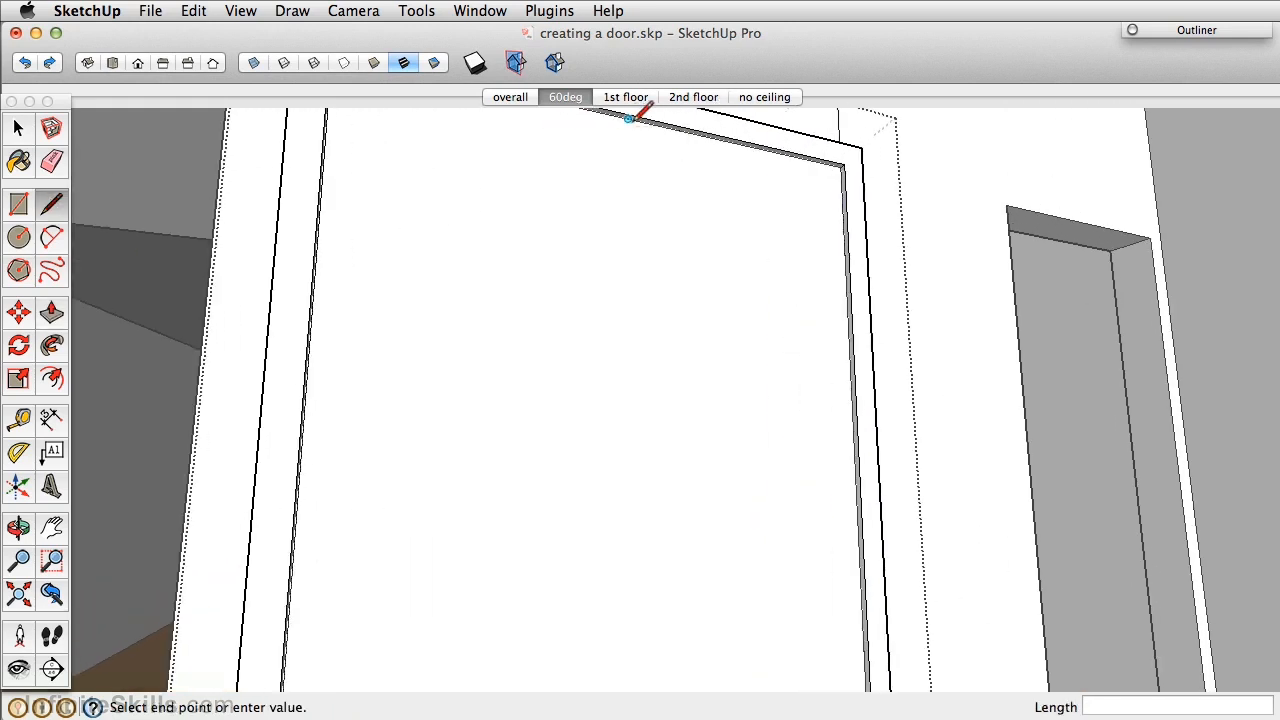
click(630, 117)
scroll(634, 390, down, 3)
mouse_move(634, 390)
middle_down()
mouse_move(637, 456)
mouse_move(634, 409)
mouse_move(634, 430)
middle_up()
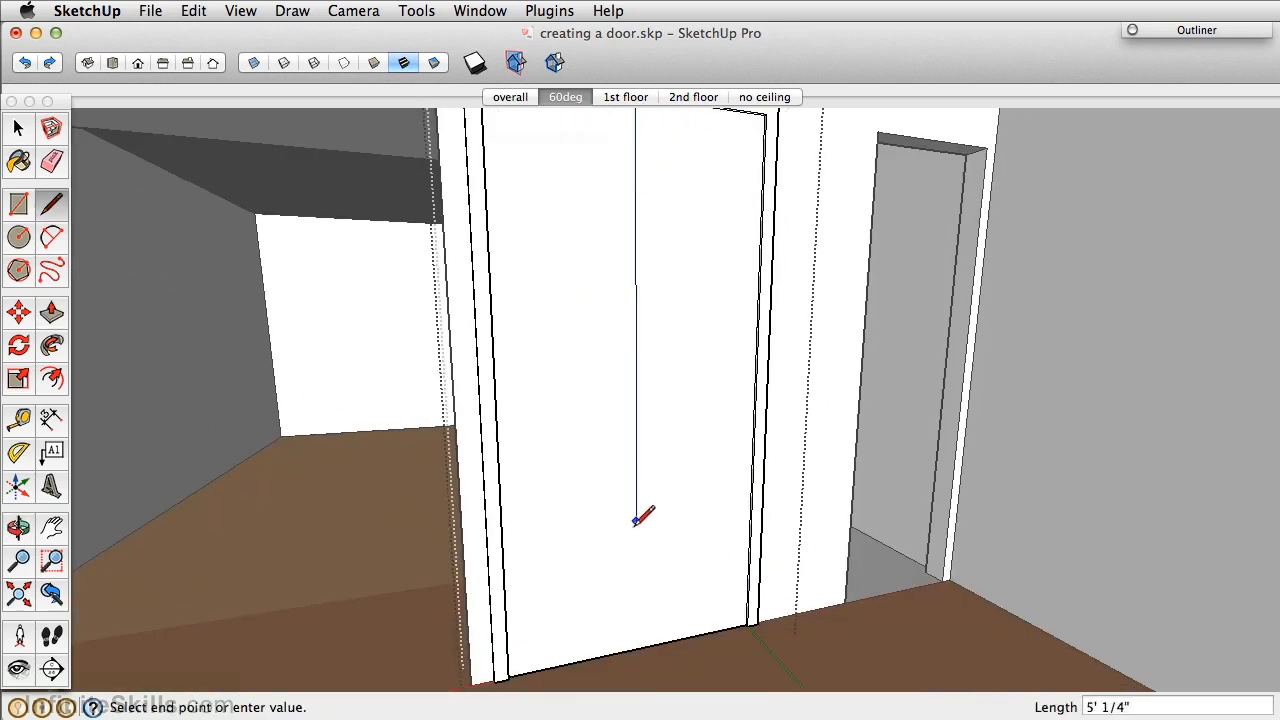
click(636, 648)
Pan over to bring the narrow right-hand doorway into view.
scroll(726, 552, down, 5)
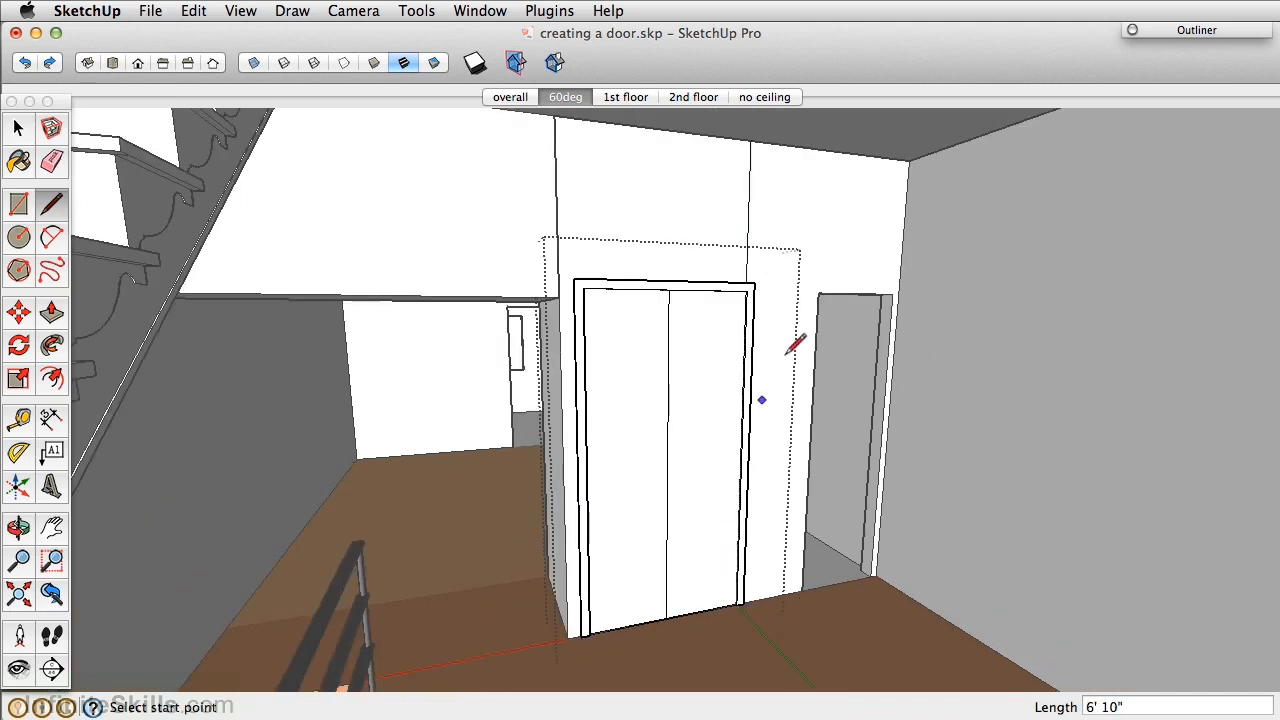
key(space)
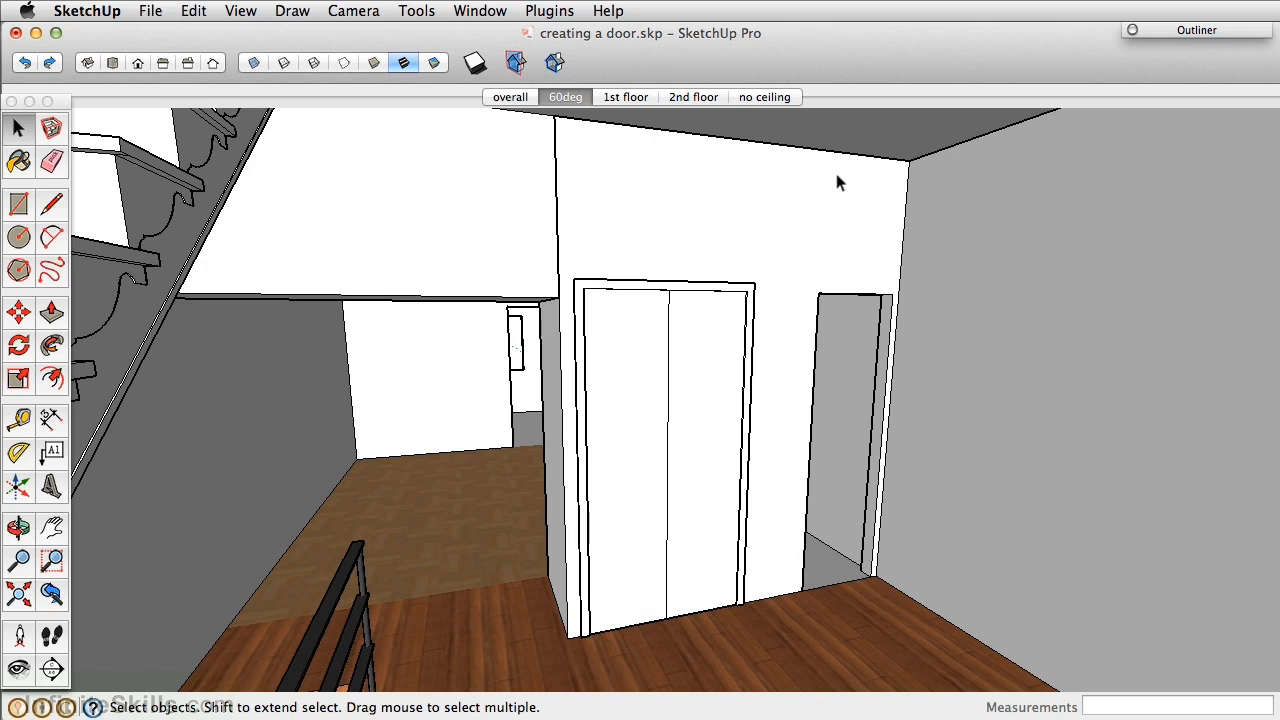
shift+middle_drag(771, 400, 600, 370)
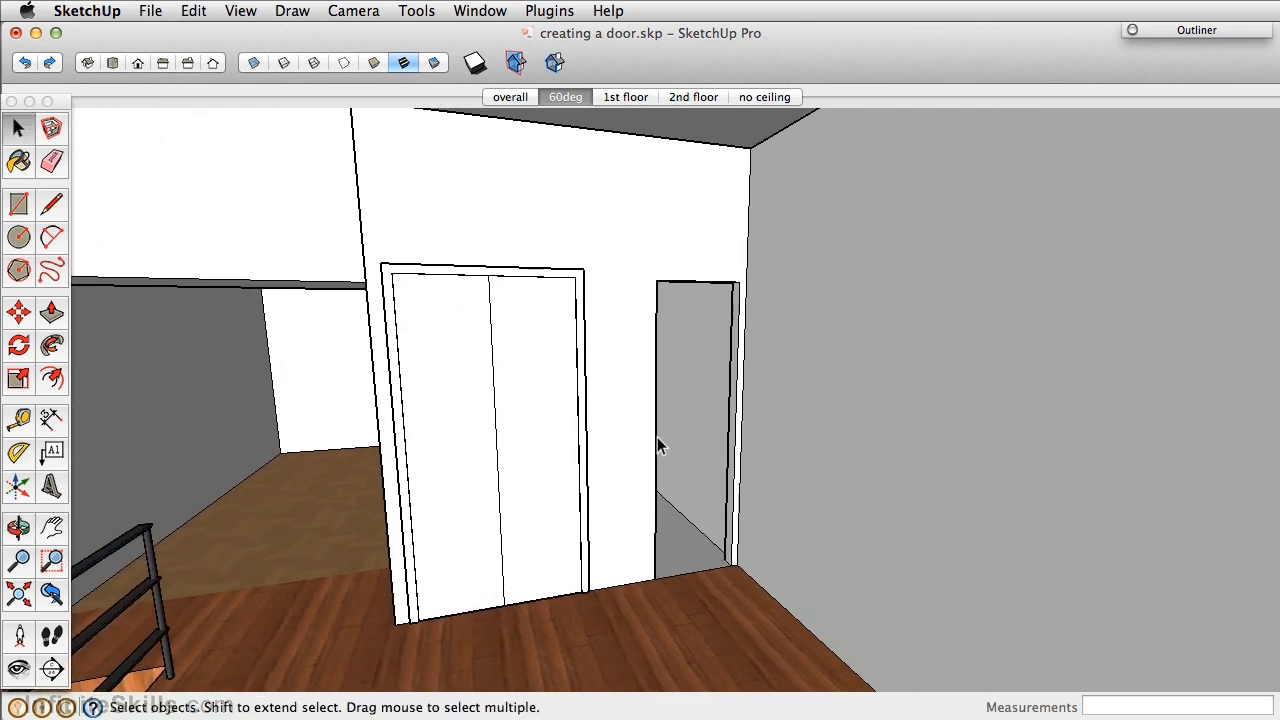
scroll(657, 426, up, 3)
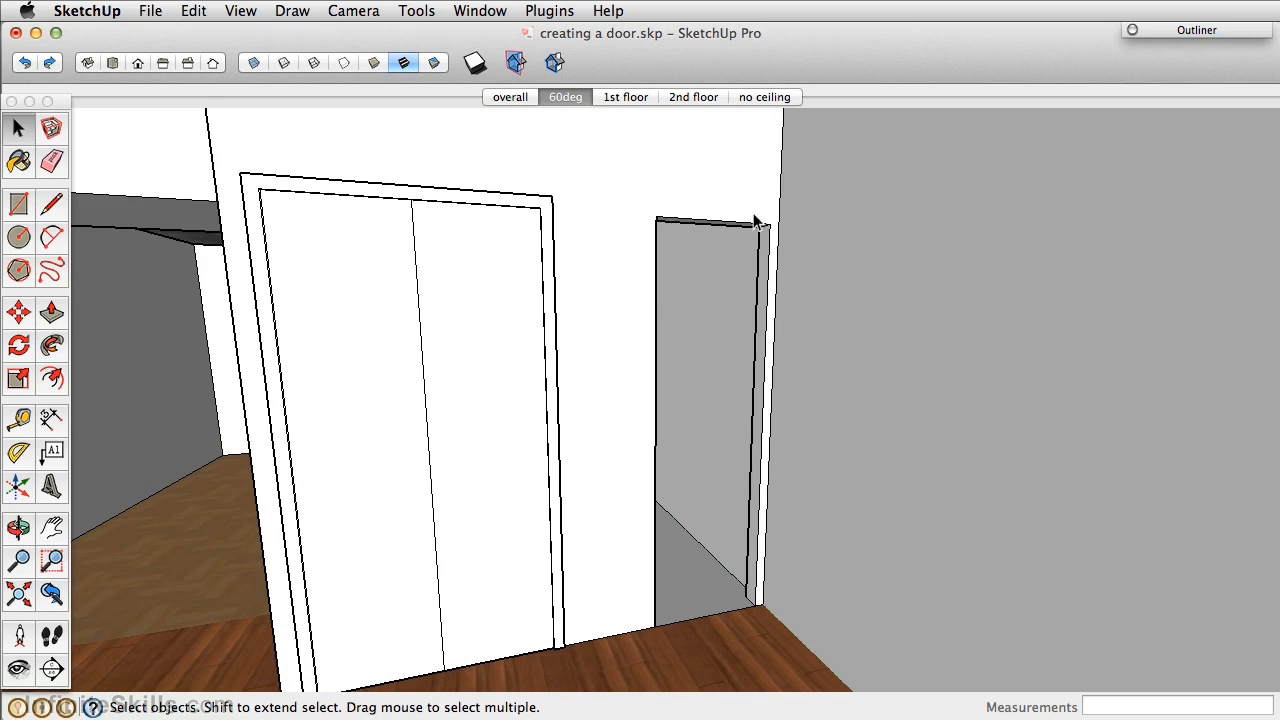
Draw a rectangular door face across the narrow right doorway and open its group for editing.
click(19, 204)
click(656, 216)
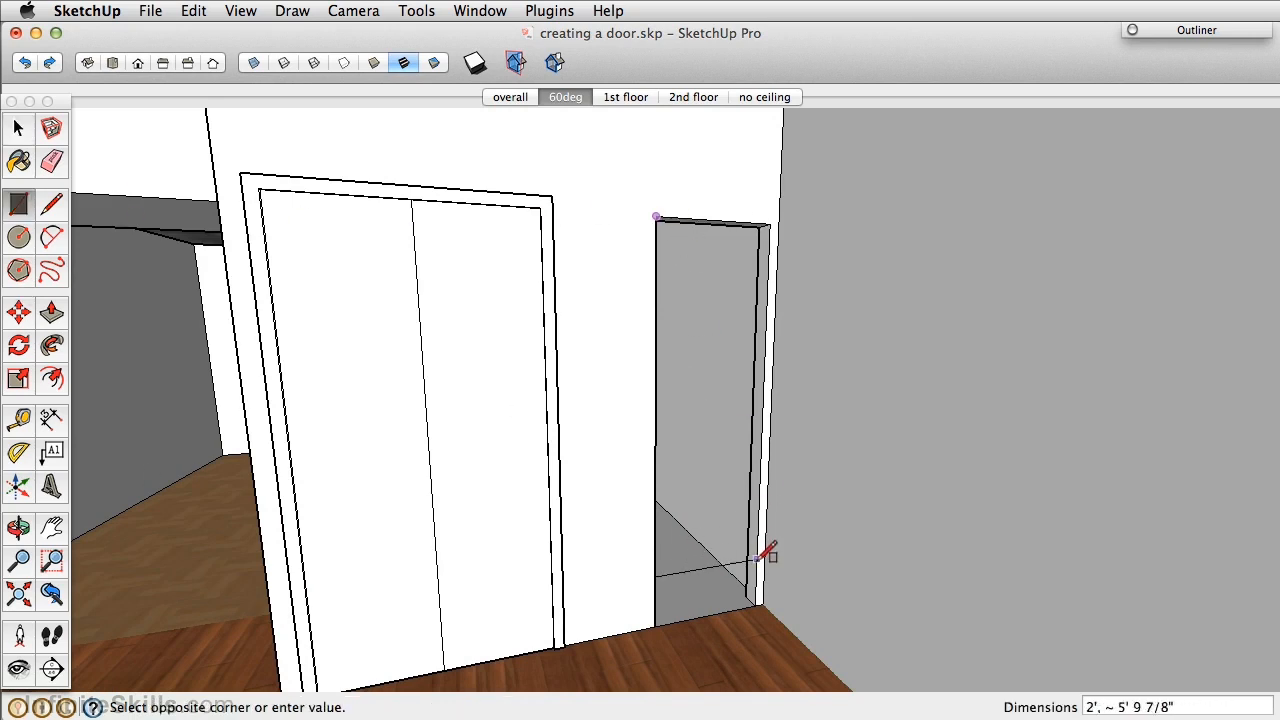
click(755, 605)
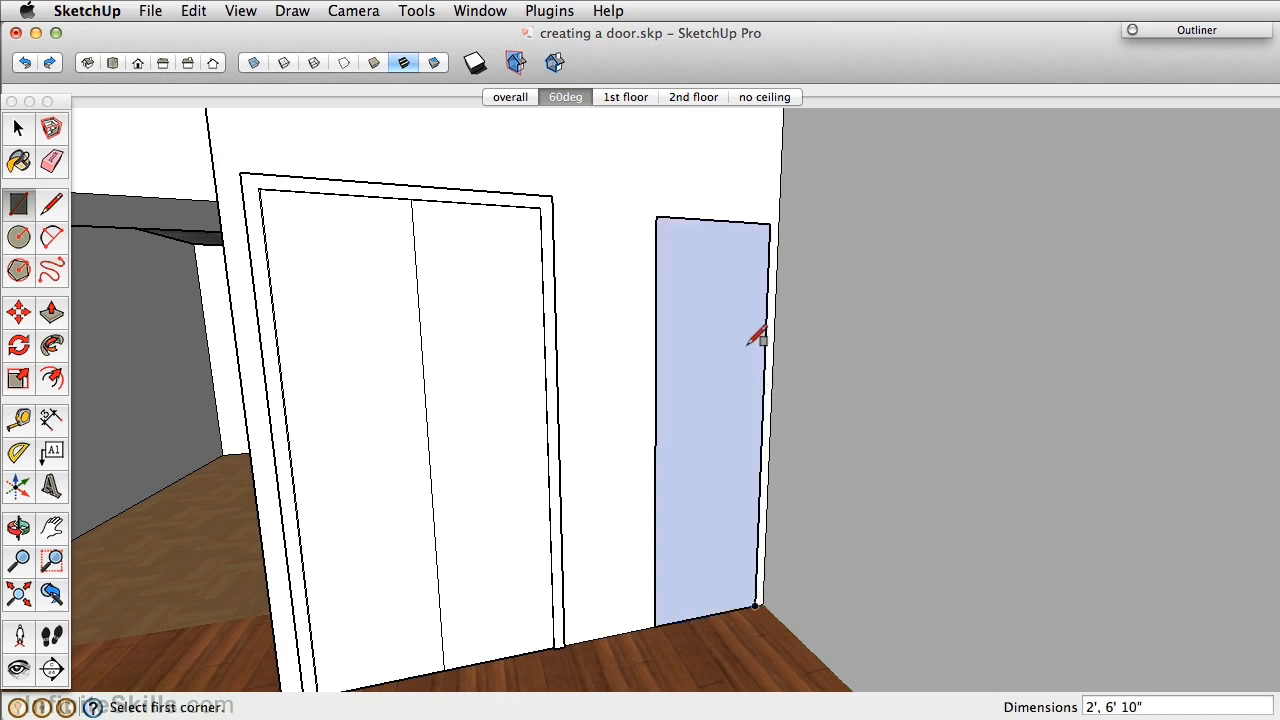
key(space)
click(716, 344)
double_click(713, 271)
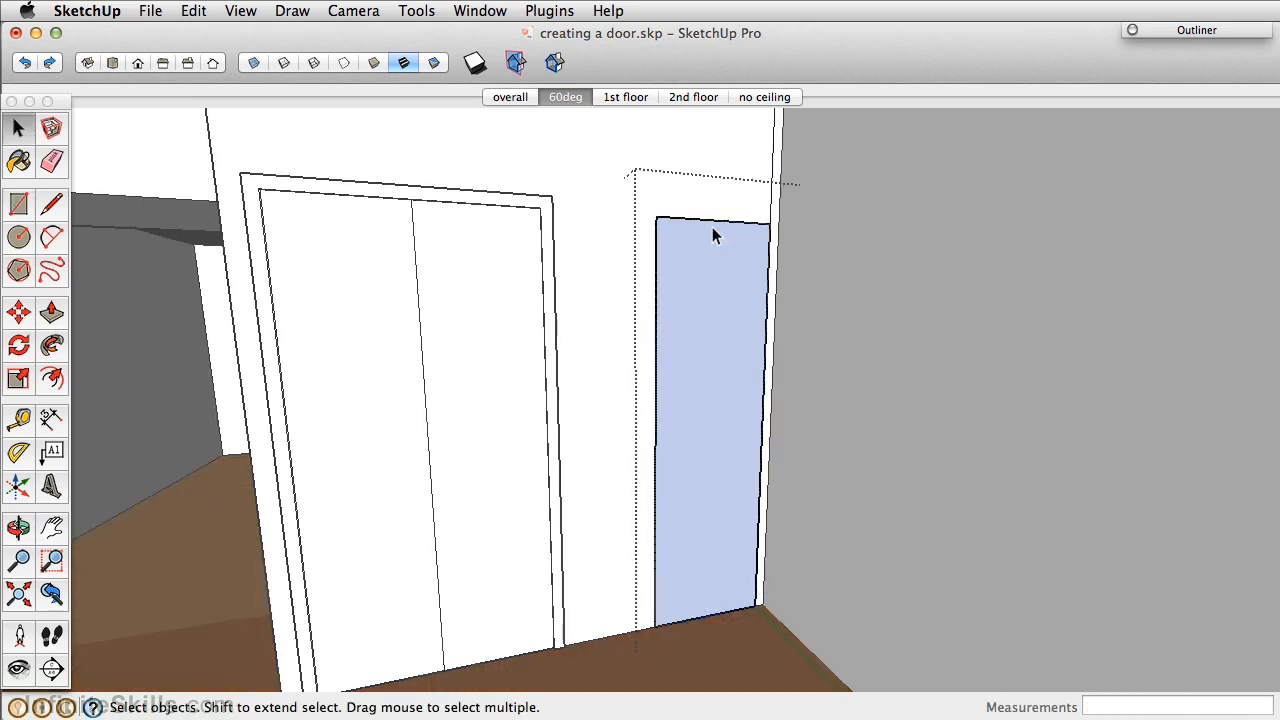
Offset the door face's edge by 2 inches to form the frame outline.
key(f)
click(697, 224)
text(2)
key(Return)
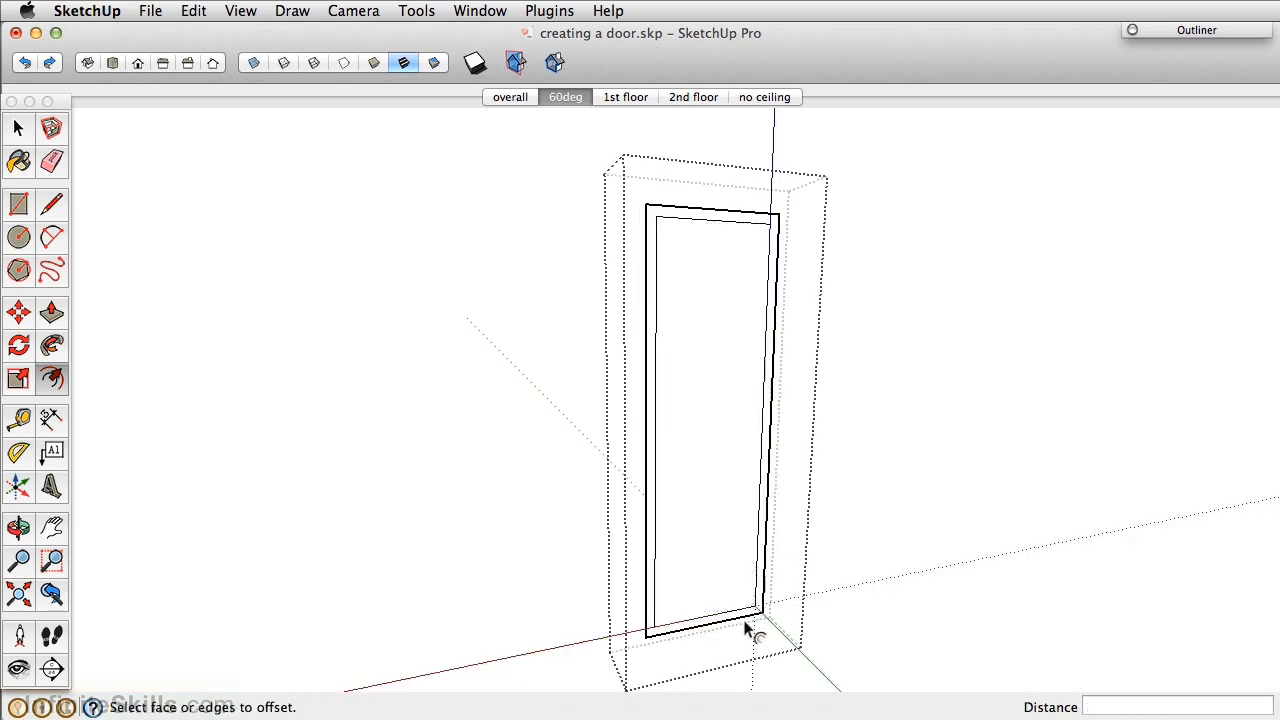
scroll(748, 634, up, 5)
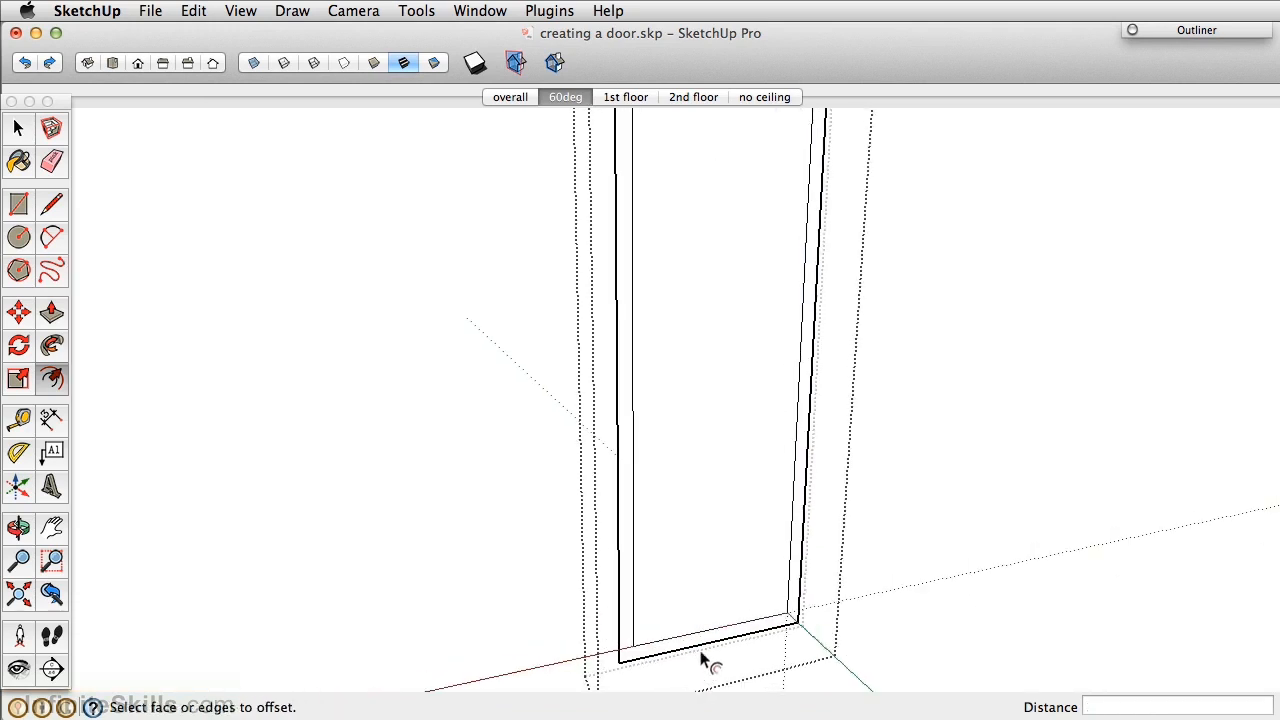
Drop the frame's bottom edge to the floor and push the frame 0.5 inch deep.
key(m)
click(700, 643)
click(698, 629)
key(p)
click(626, 600)
text(.5)
key(Return)
scroll(634, 606, down, 3)
Orbit around the door and select the door panel with its edges.
mouse_move(634, 606)
middle_down()
mouse_move(663, 500)
mouse_move(713, 487)
mouse_move(680, 466)
mouse_move(900, 480)
mouse_move(618, 261)
middle_up()
scroll(680, 448, down, 3)
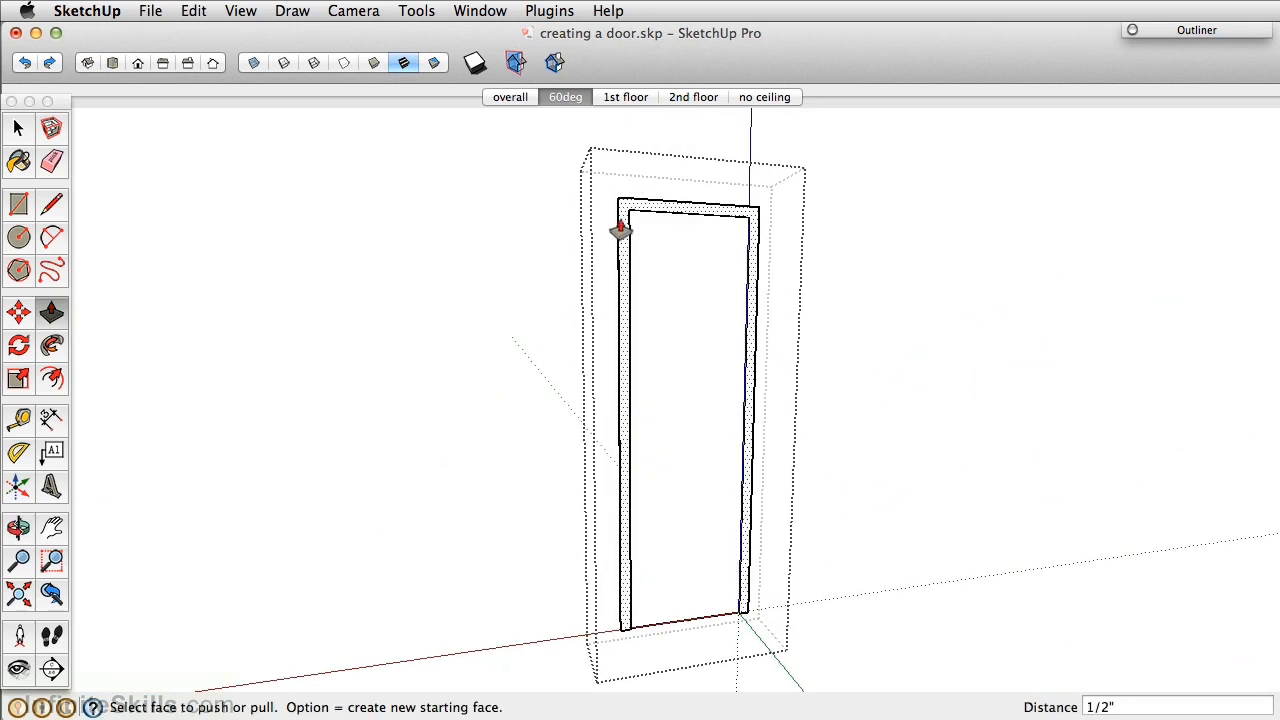
middle_drag(707, 484, 795, 590)
click(19, 128)
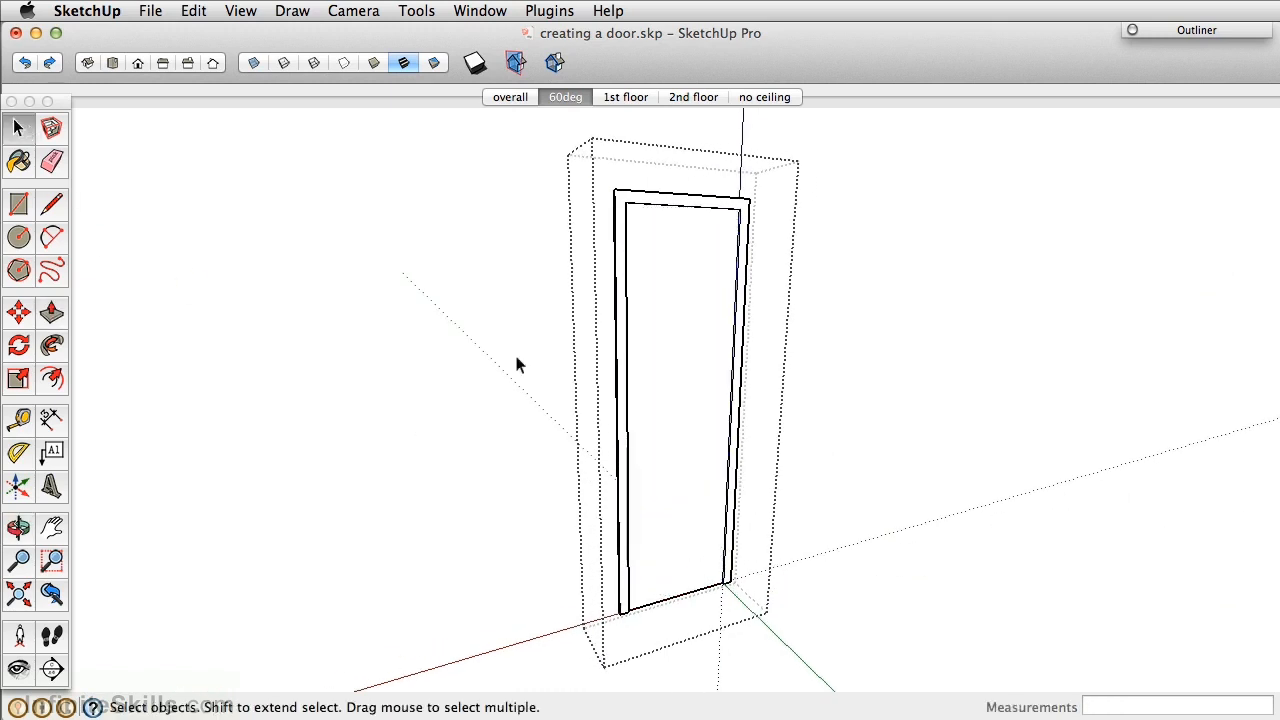
double_click(663, 401)
Group the door panel and swing it open 90 degrees about its corner.
right_click(663, 401)
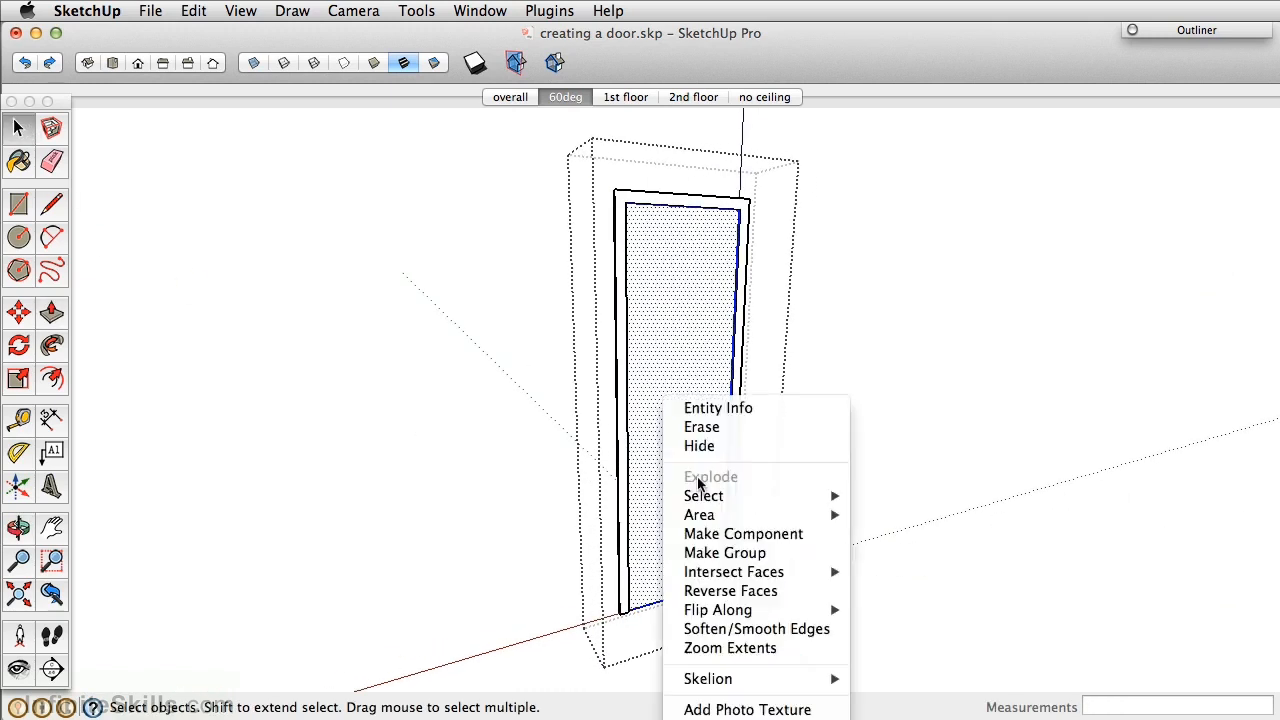
click(724, 553)
scroll(720, 605, up, 3)
key(q)
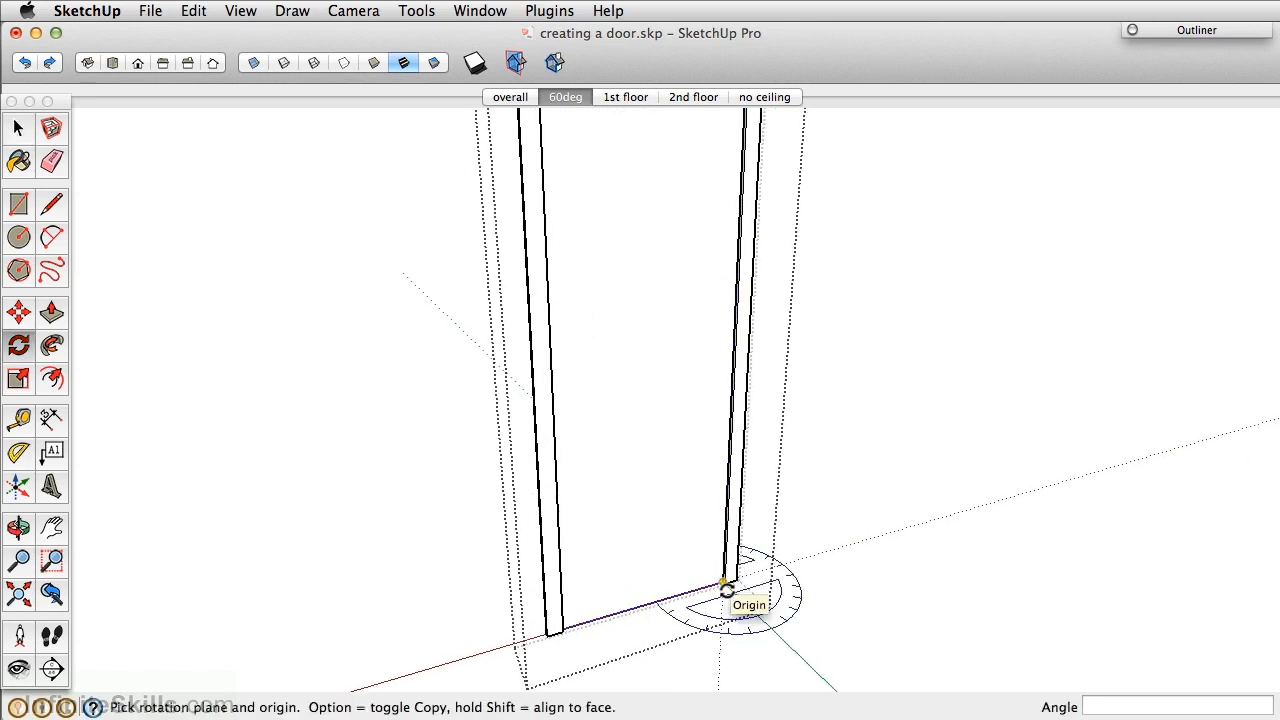
click(726, 590)
click(642, 604)
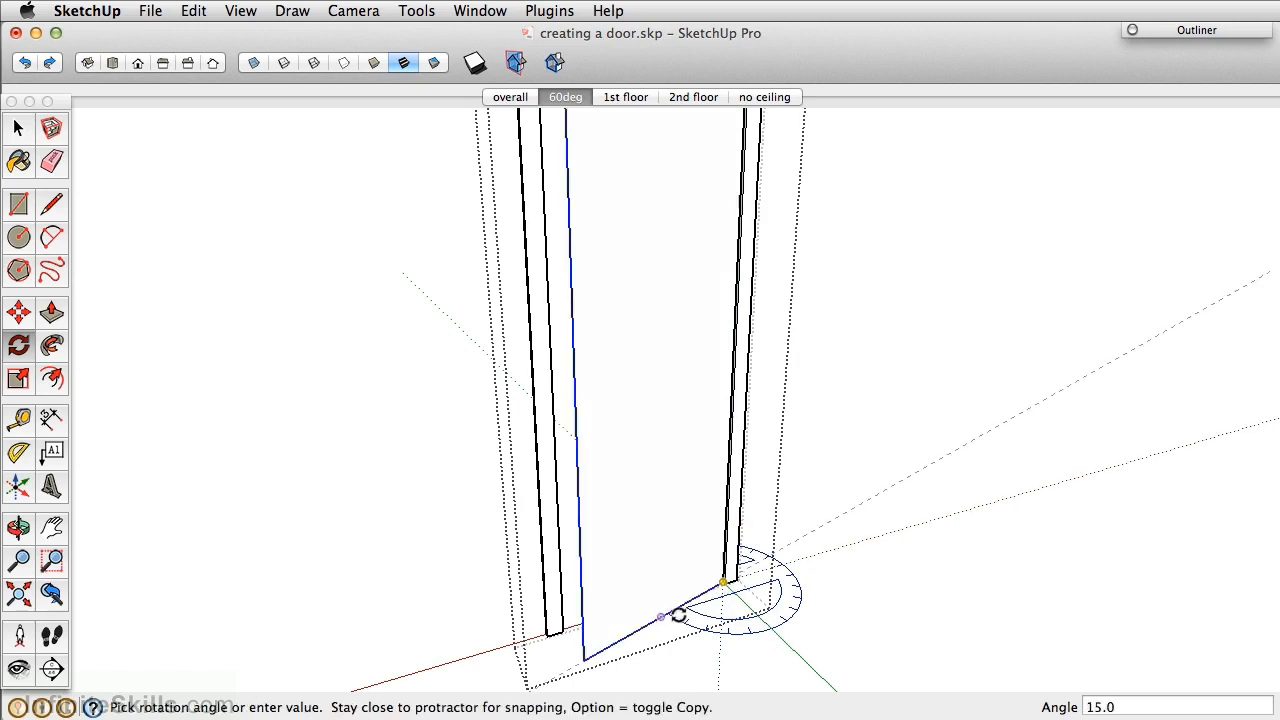
click(760, 630)
scroll(760, 600, down, 5)
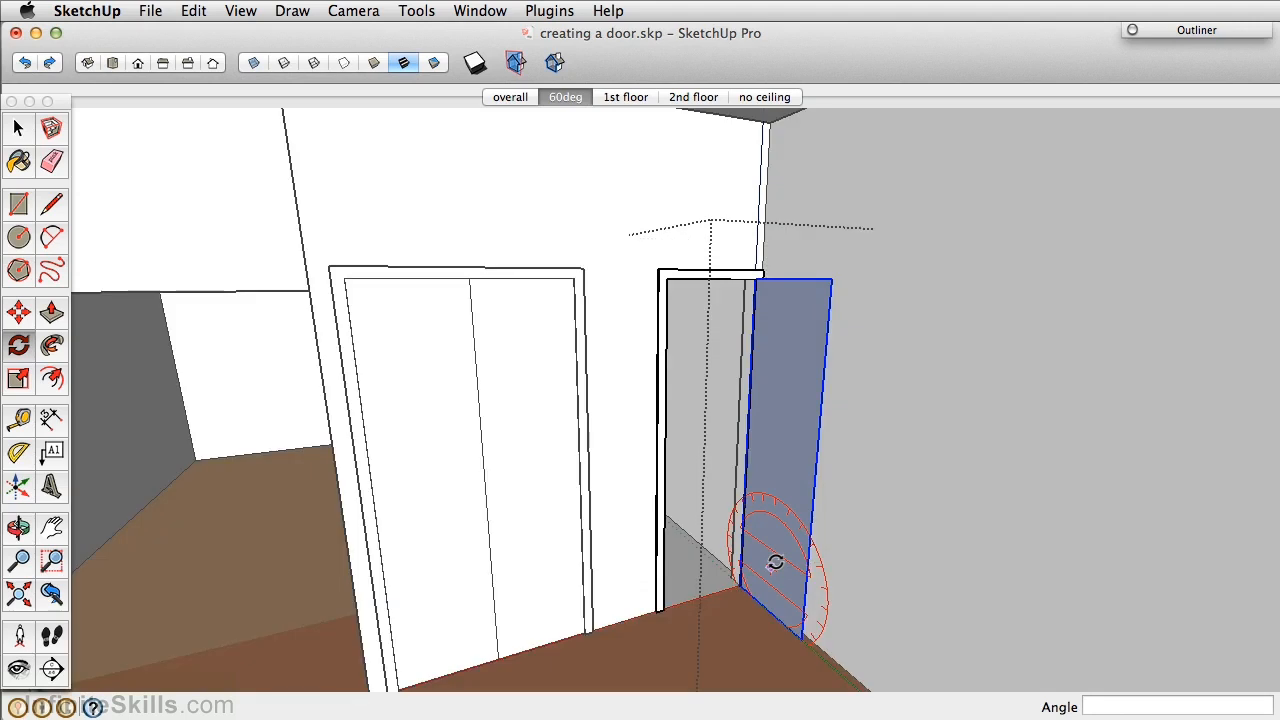
middle_drag(775, 562, 771, 514)
Push/pull the door leaf to a 2-inch thickness.
key(space)
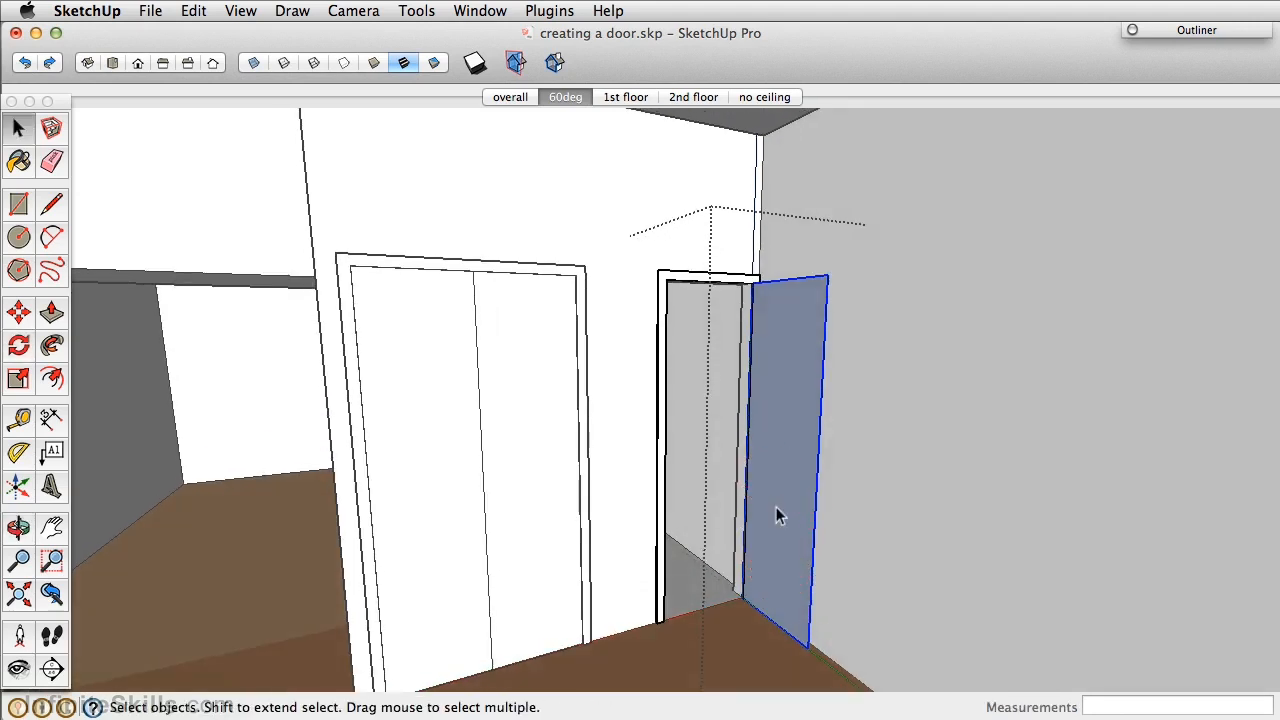
key(p)
click(780, 472)
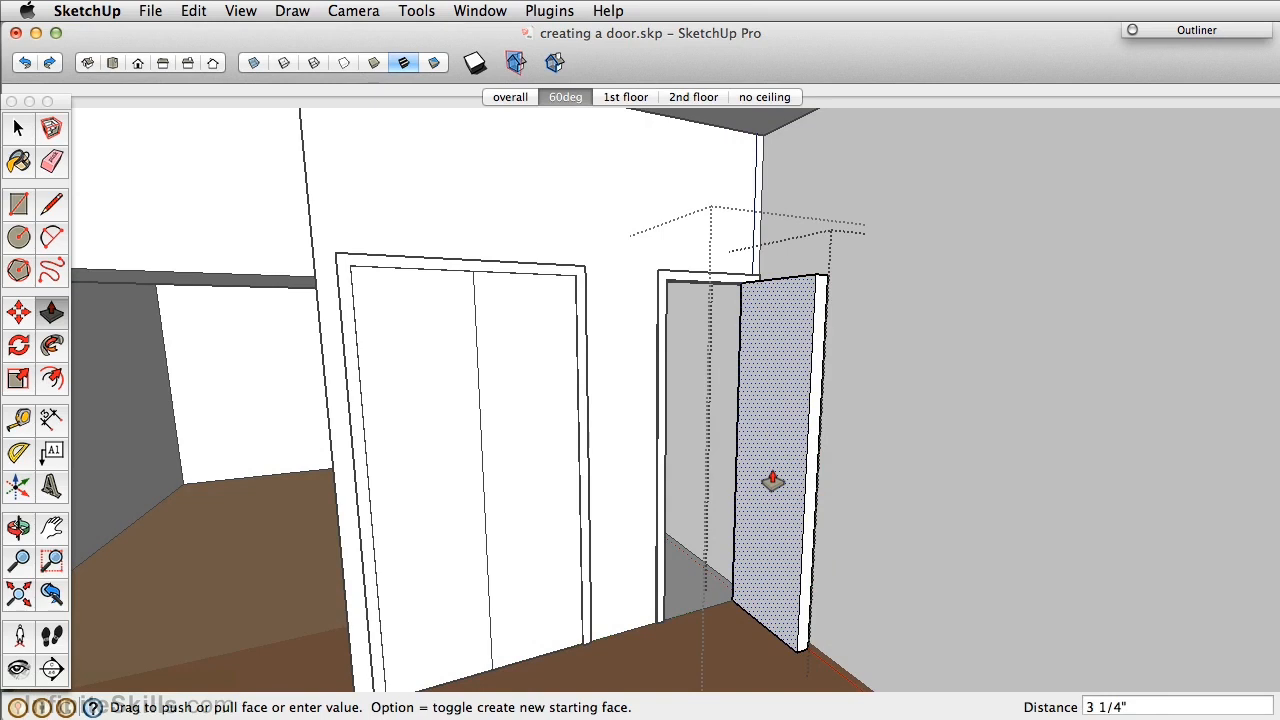
text(2)
key(Return)
key(space)
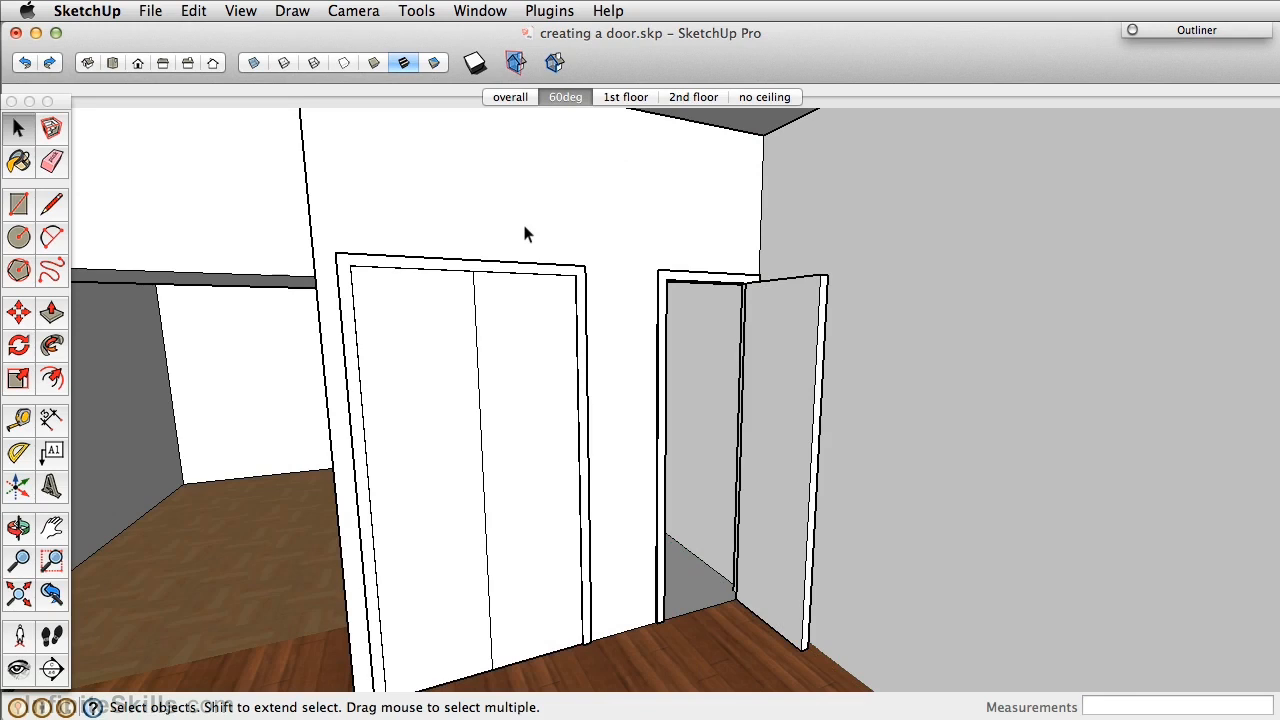
Orbit to the second doorway and draw a door rectangle across its frame.
middle_drag(800, 423, 763, 363)
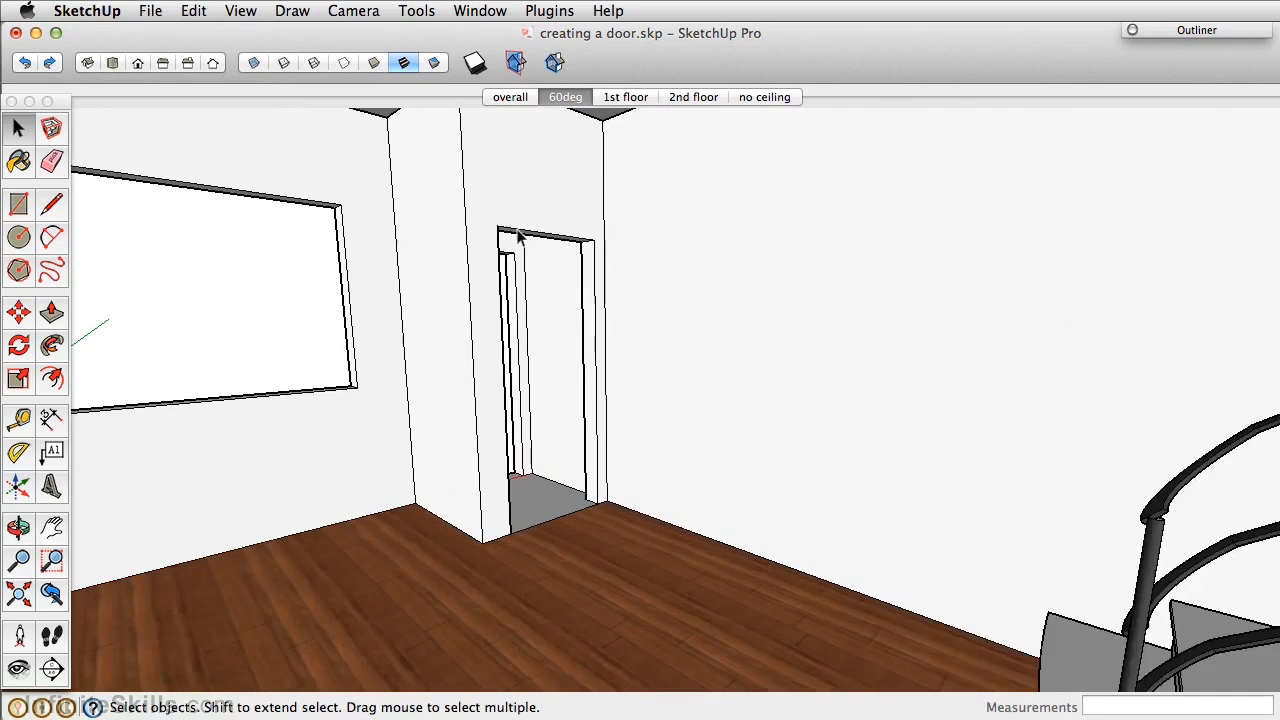
scroll(518, 236, up, 3)
middle_drag(600, 286, 575, 276)
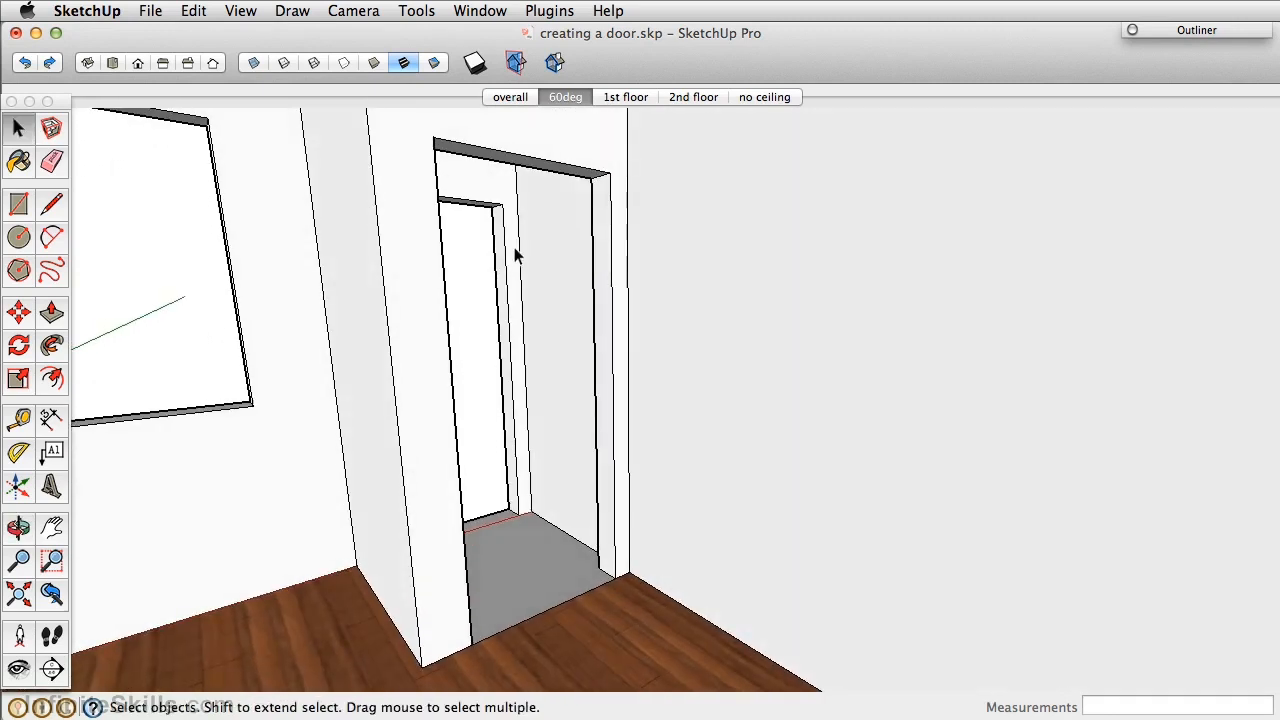
key(r)
click(432, 137)
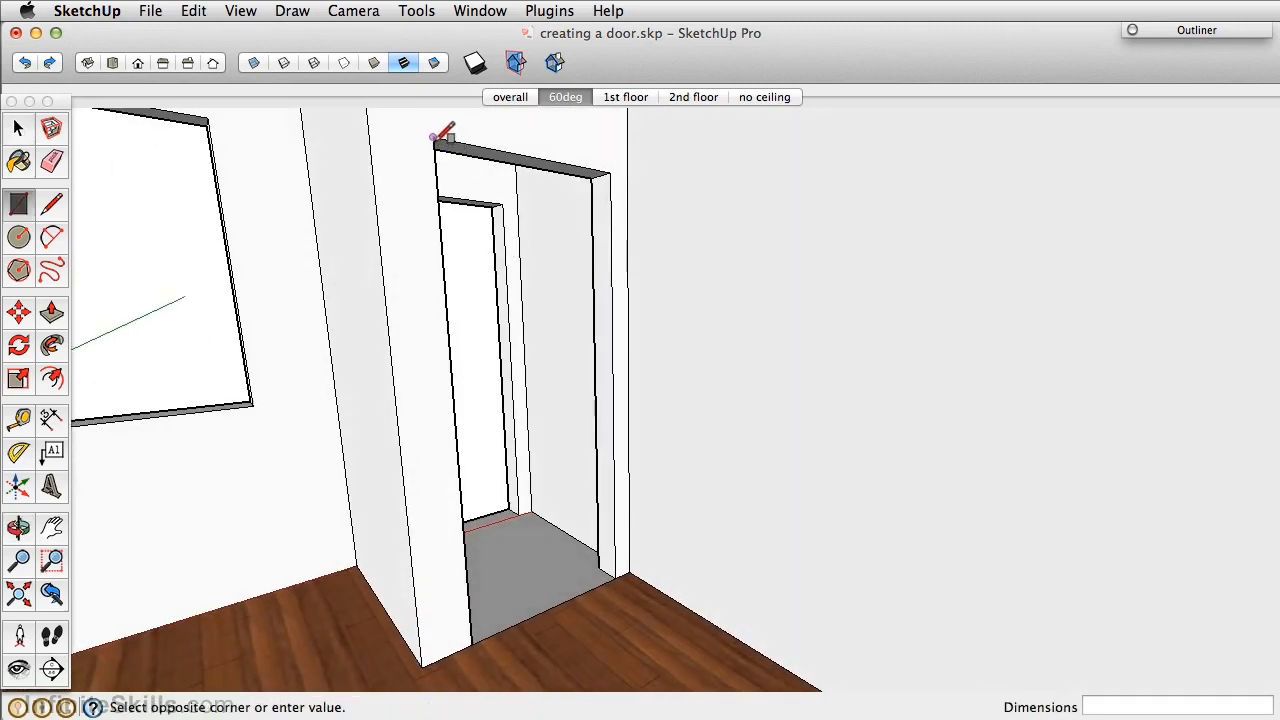
click(616, 578)
key(space)
click(533, 310)
middle_drag(532, 296, 537, 345)
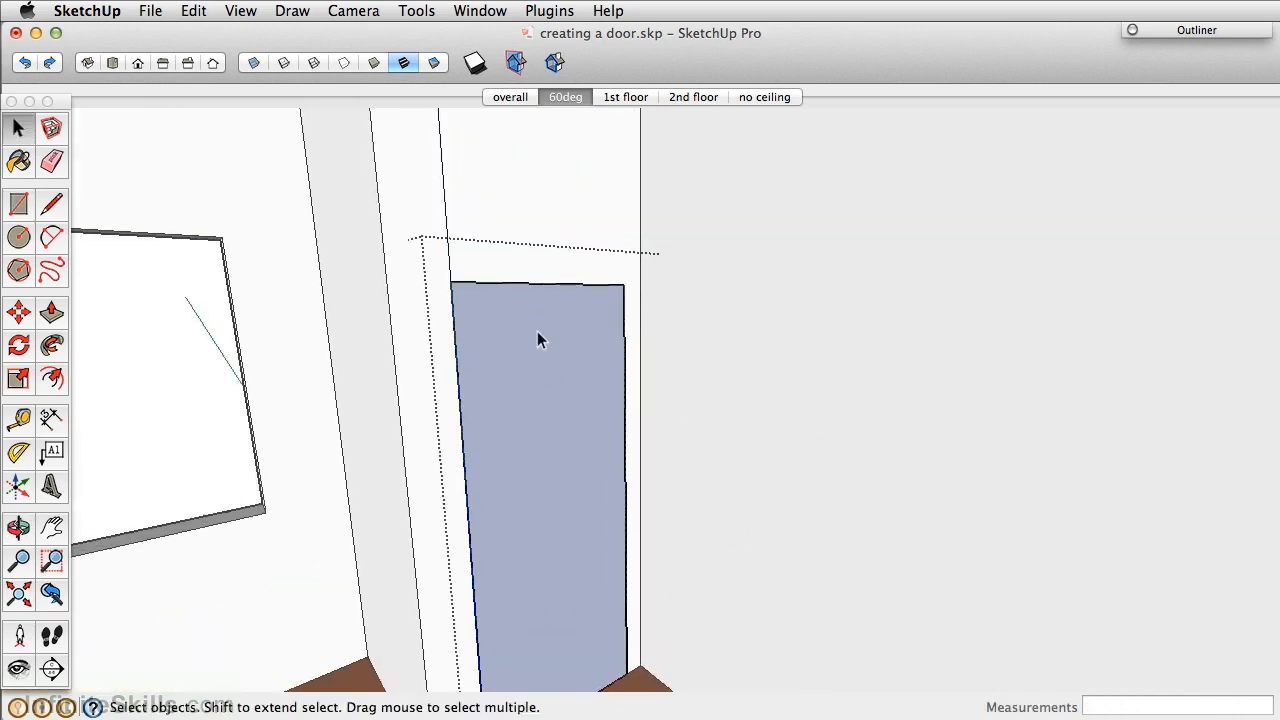
Offset the door face inward by 2 inches to form its border.
key(f)
click(534, 297)
text(2)
key(Return)
click(543, 288)
middle_drag(543, 291, 629, 400)
Recess the inner door panel by 1/2 inch.
key(m)
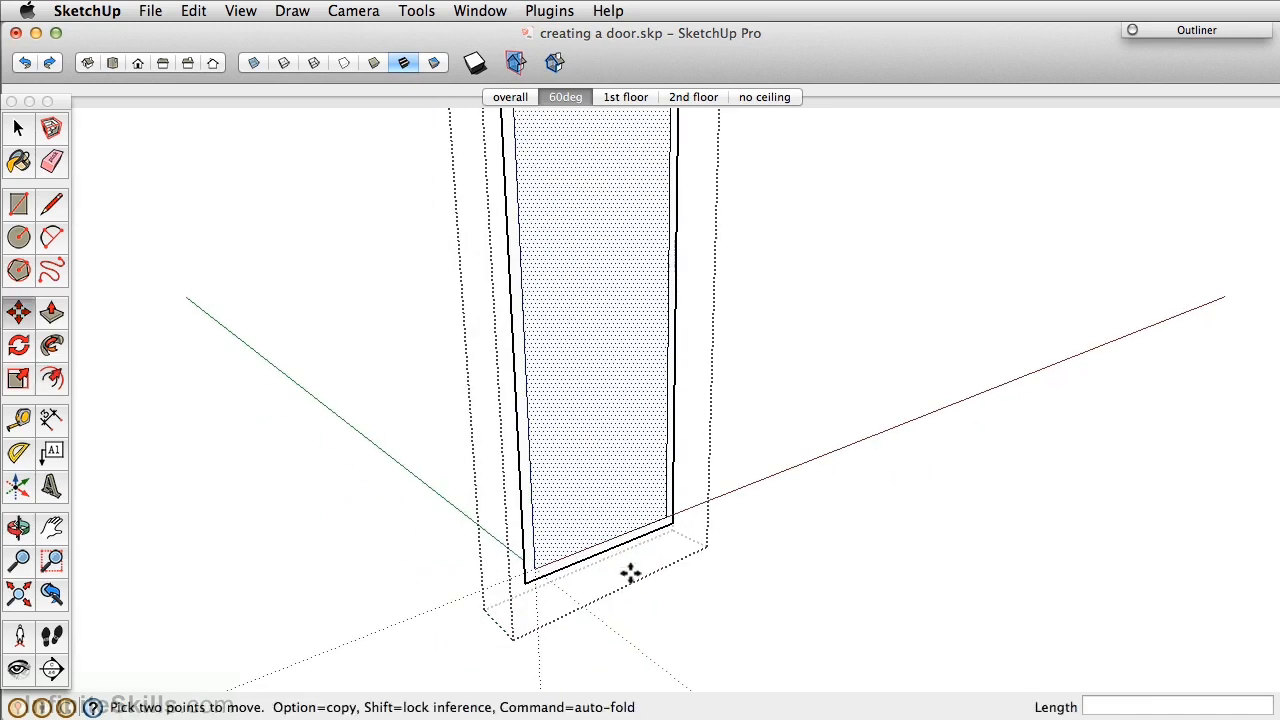
key(Escape)
scroll(606, 486, down, 3)
scroll(589, 451, up, 2)
key(p)
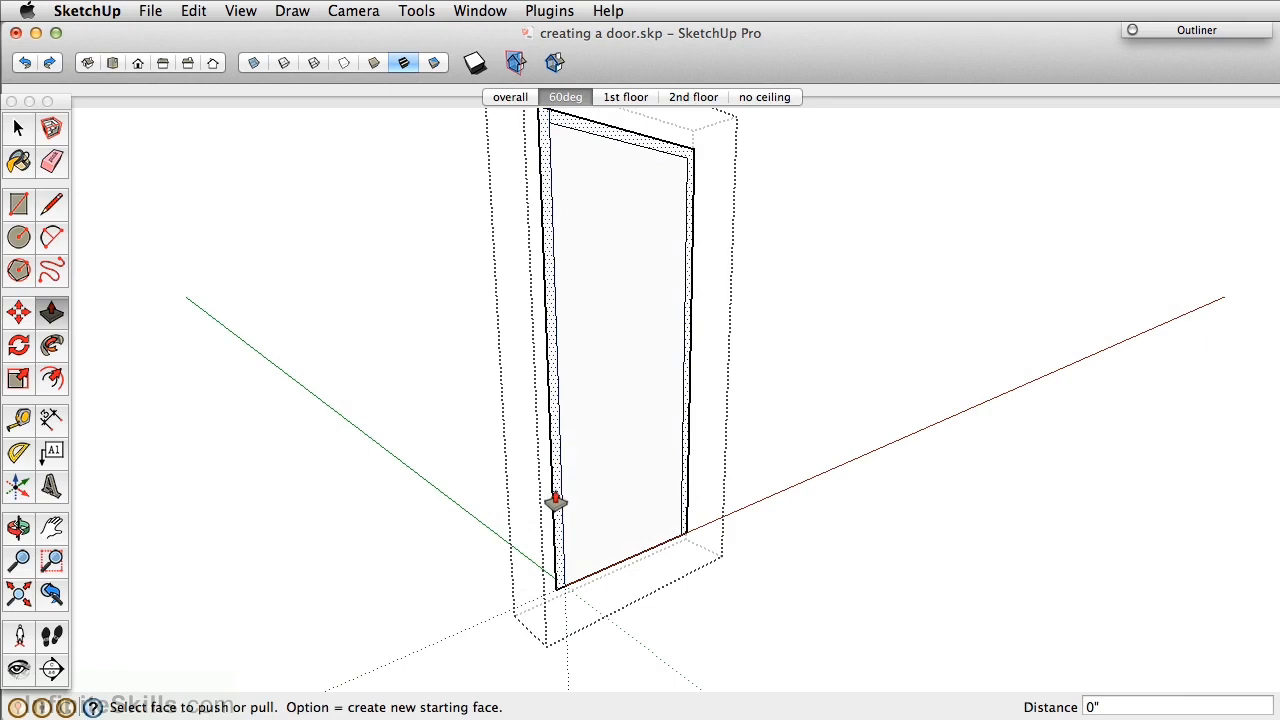
click(557, 500)
text(.)
key(Return)
scroll(666, 502, up, 3)
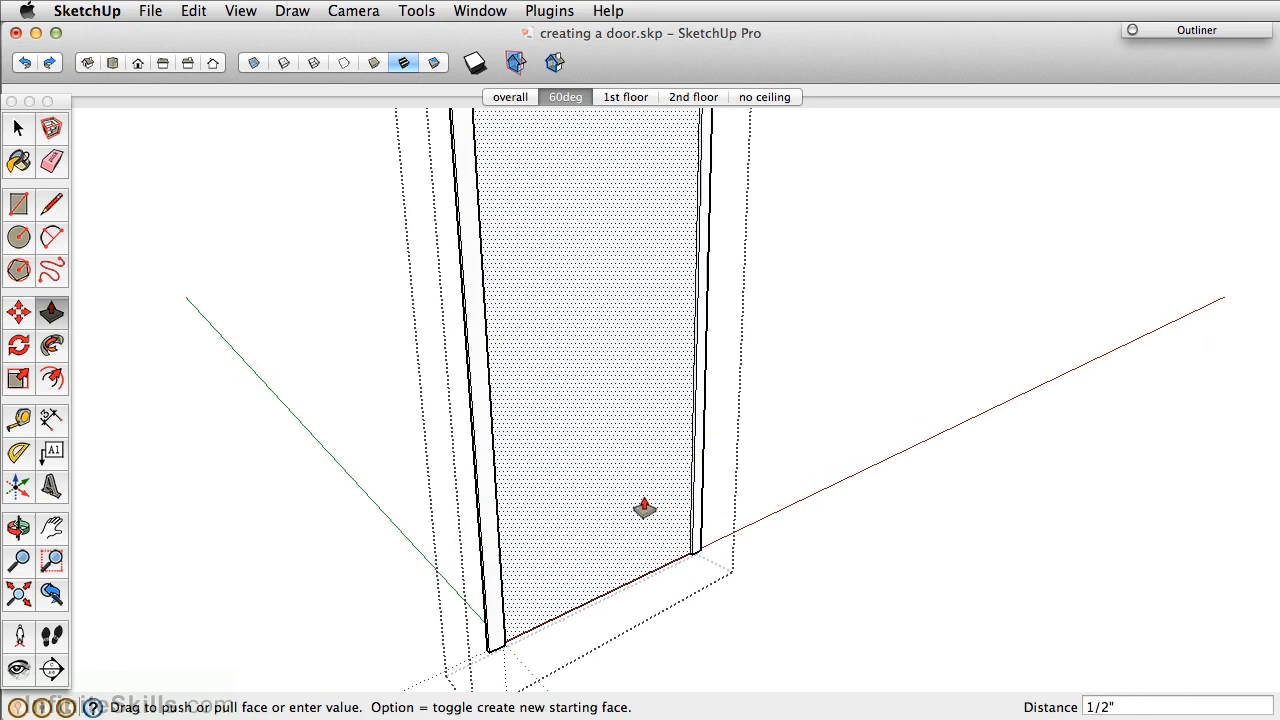
key(space)
Swing the new door open 90 degrees about its hinge.
key(q)
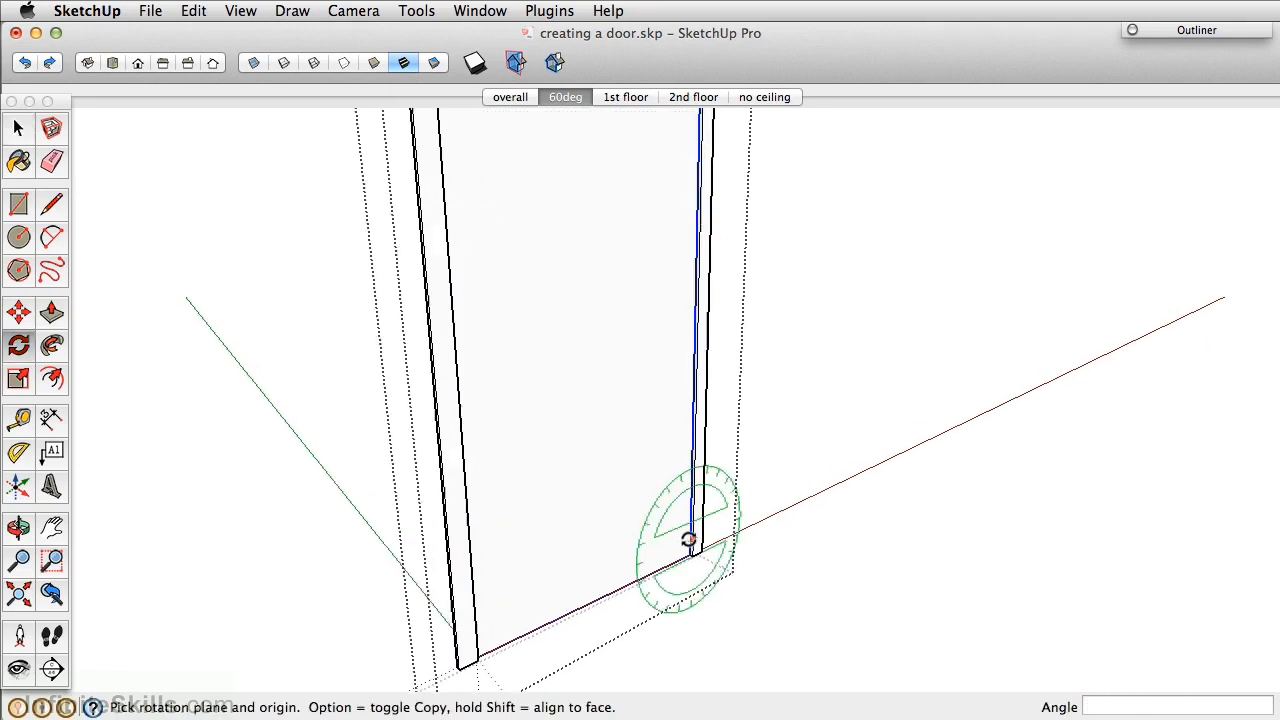
click(693, 553)
click(637, 578)
click(728, 599)
scroll(820, 480, down, 2)
scroll(835, 451, down, 3)
key(space)
middle_drag(857, 360, 750, 477)
Push/pull the door slab to 2 inches thick.
key(p)
click(751, 456)
scroll(737, 456, down, 2)
click(737, 456)
key(space)
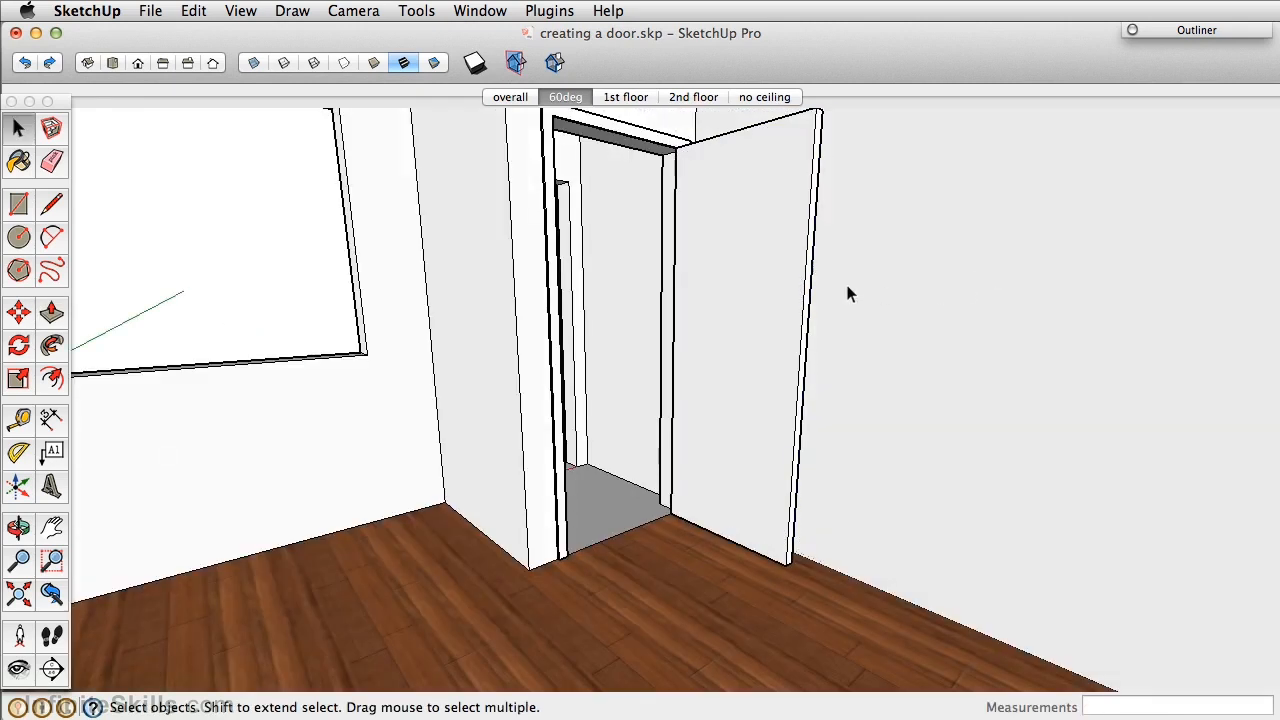
Zoom out over the room and bring up the selected door's context menu.
scroll(848, 290, up, 5)
middle_drag(848, 310, 737, 366)
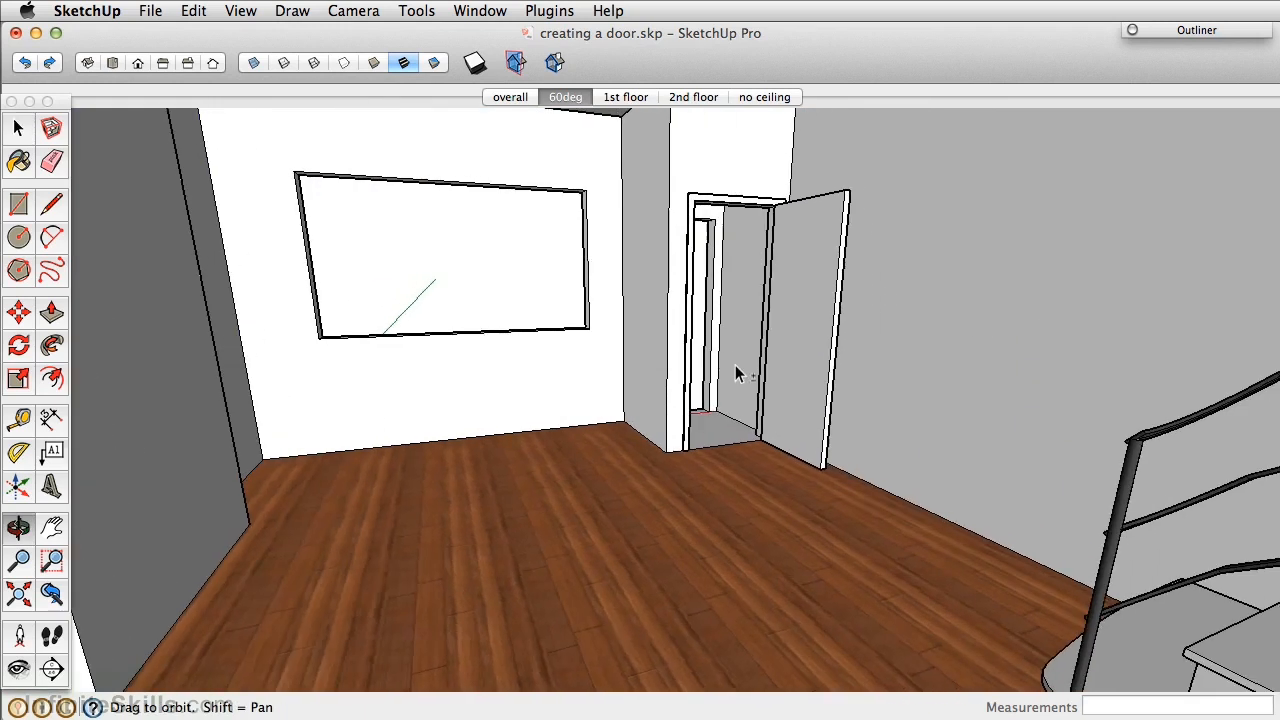
scroll(757, 178, up, 3)
scroll(807, 227, up, 3)
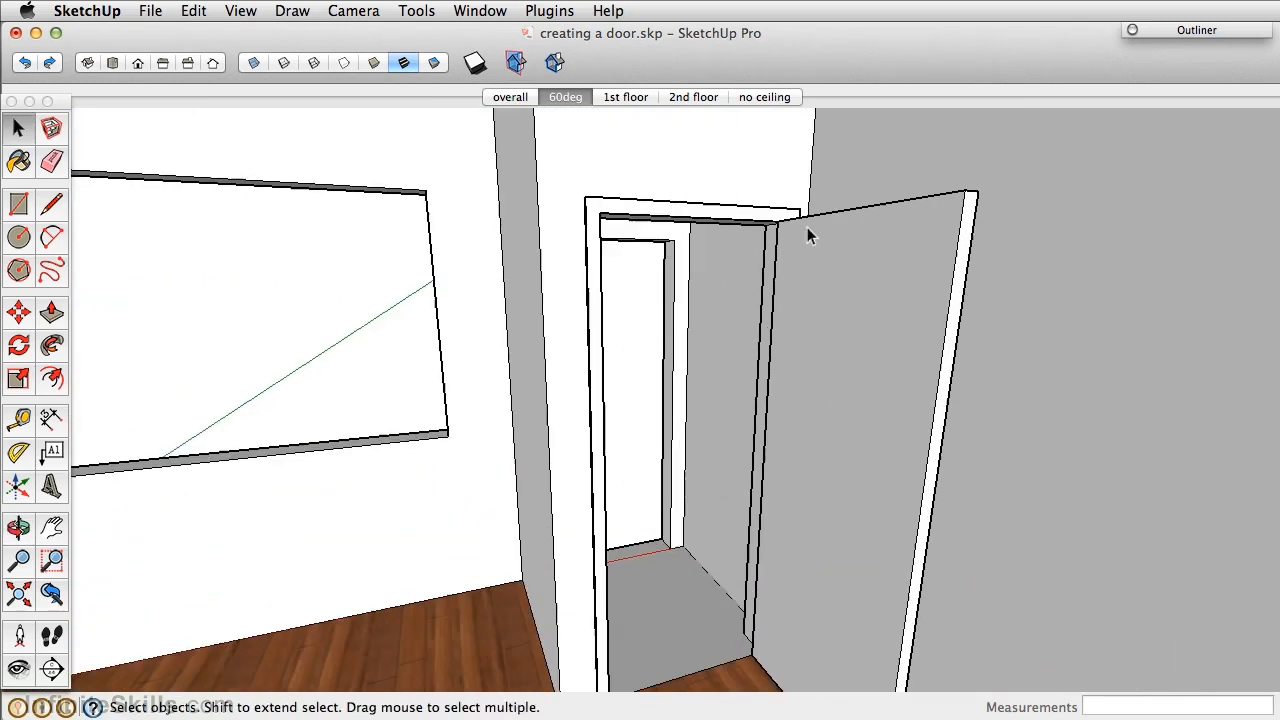
click(815, 268)
right_click(815, 270)
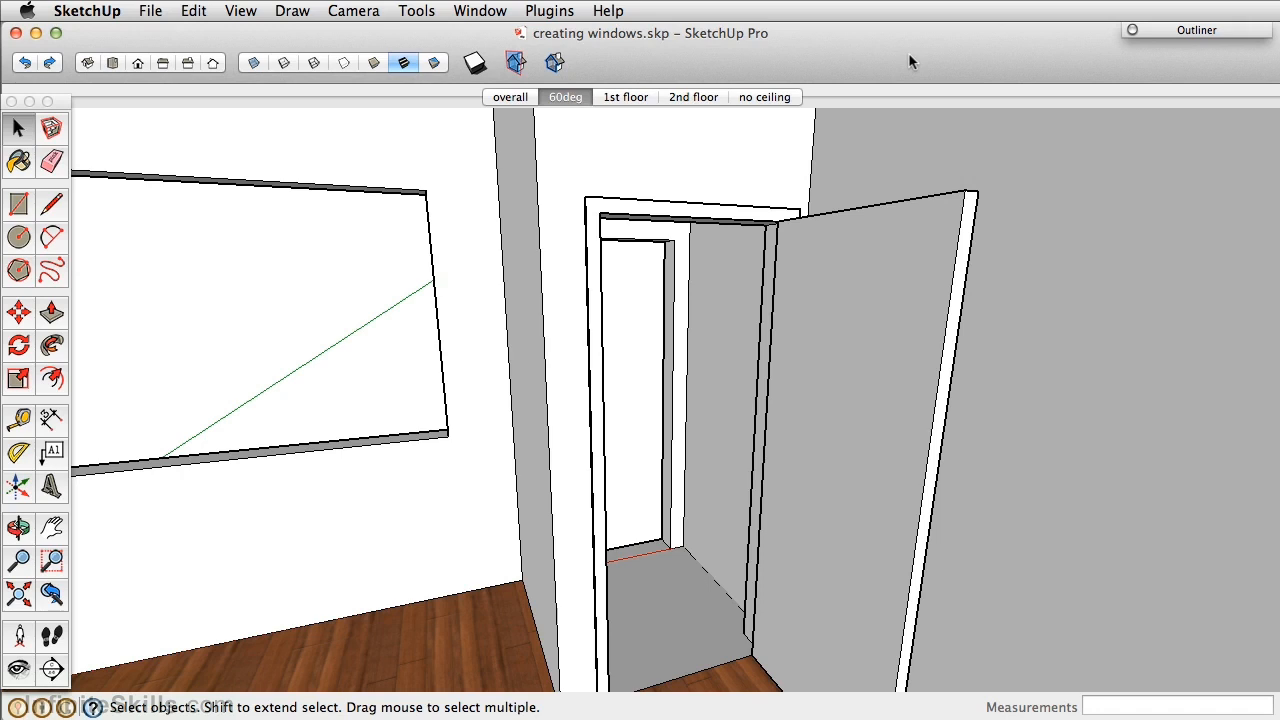
middle_drag(862, 267, 910, 212)
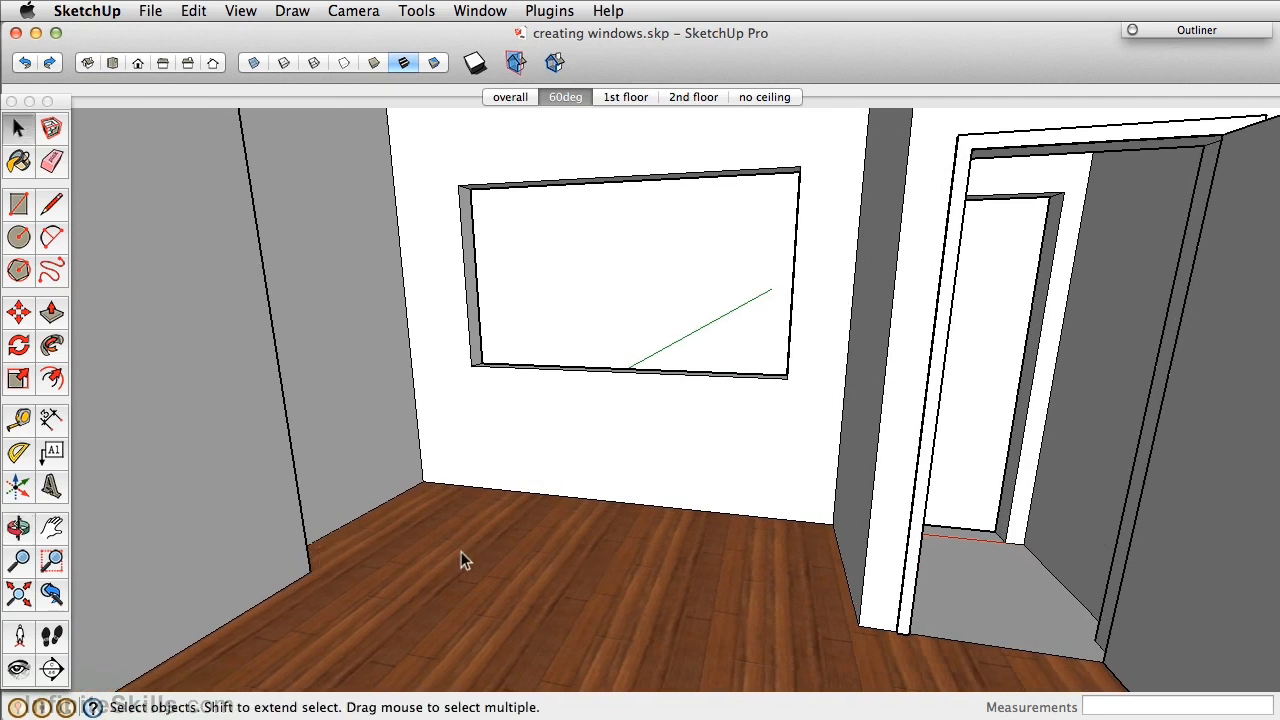
middle_drag(612, 548, 543, 394)
scroll(544, 389, up, 4)
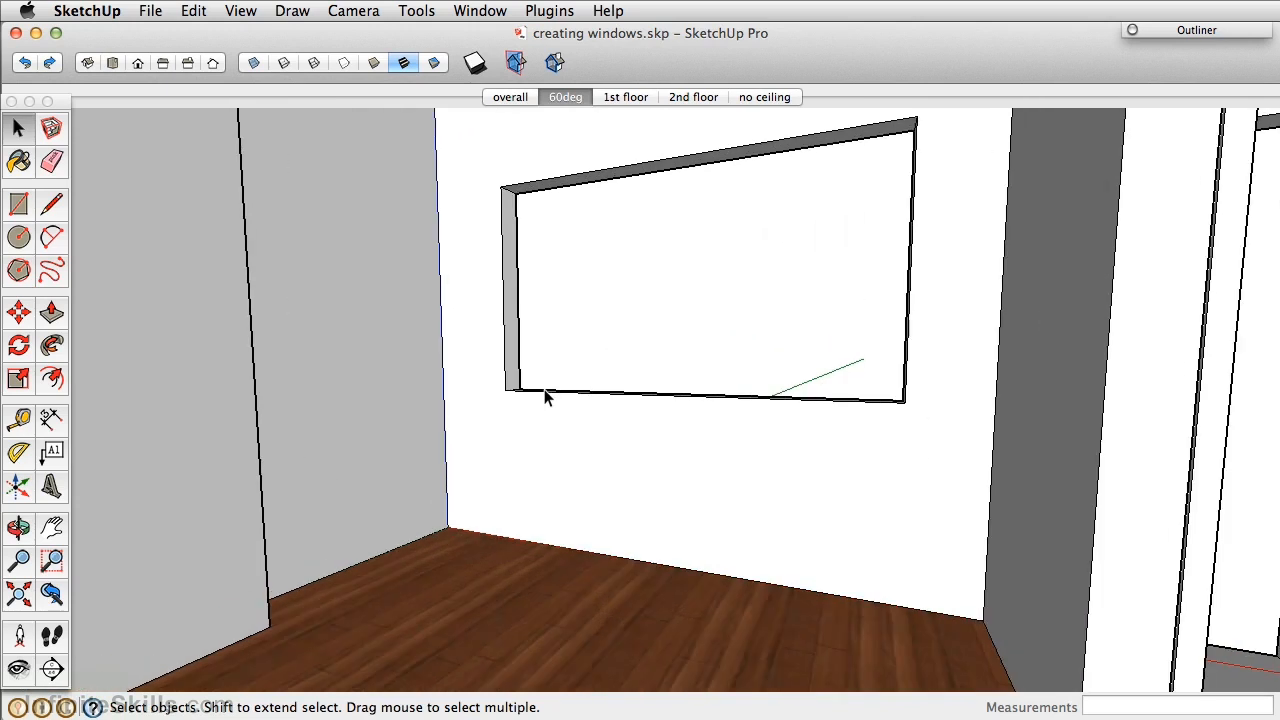
scroll(544, 389, down, 1)
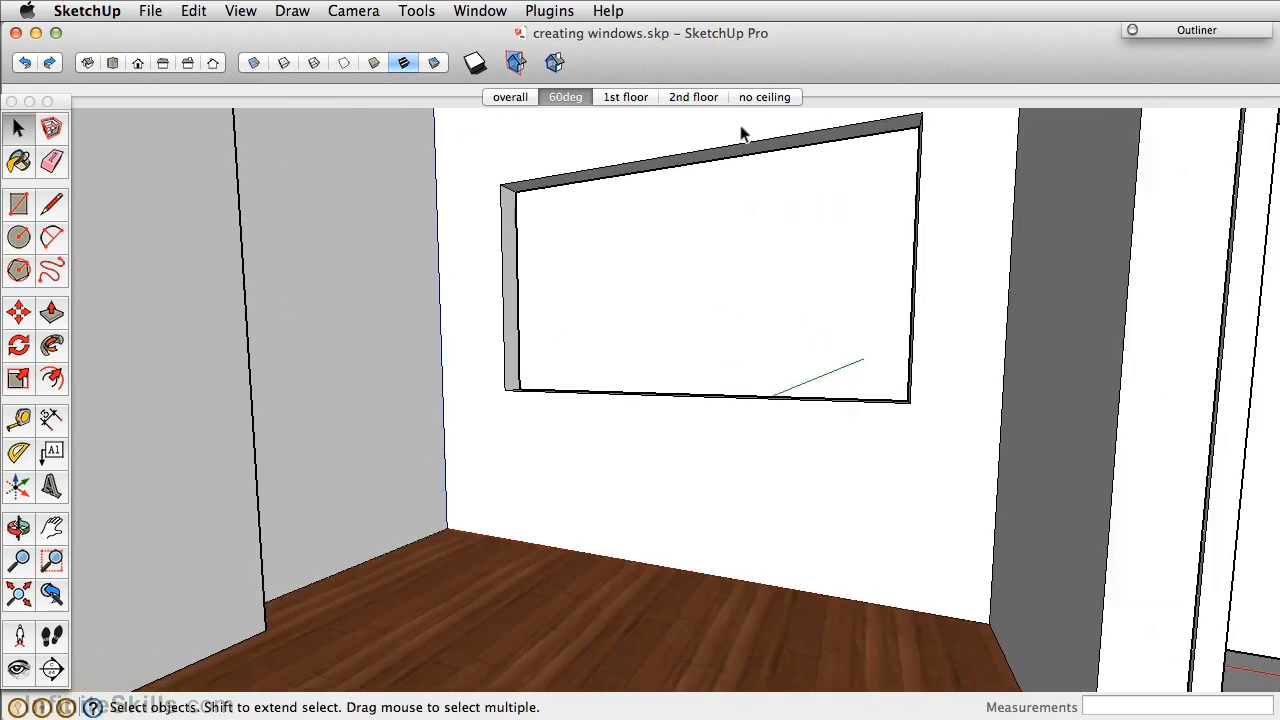
scroll(473, 413, down, 3)
middle_drag(452, 421, 694, 400)
scroll(651, 392, down, 3)
scroll(697, 401, down, 1)
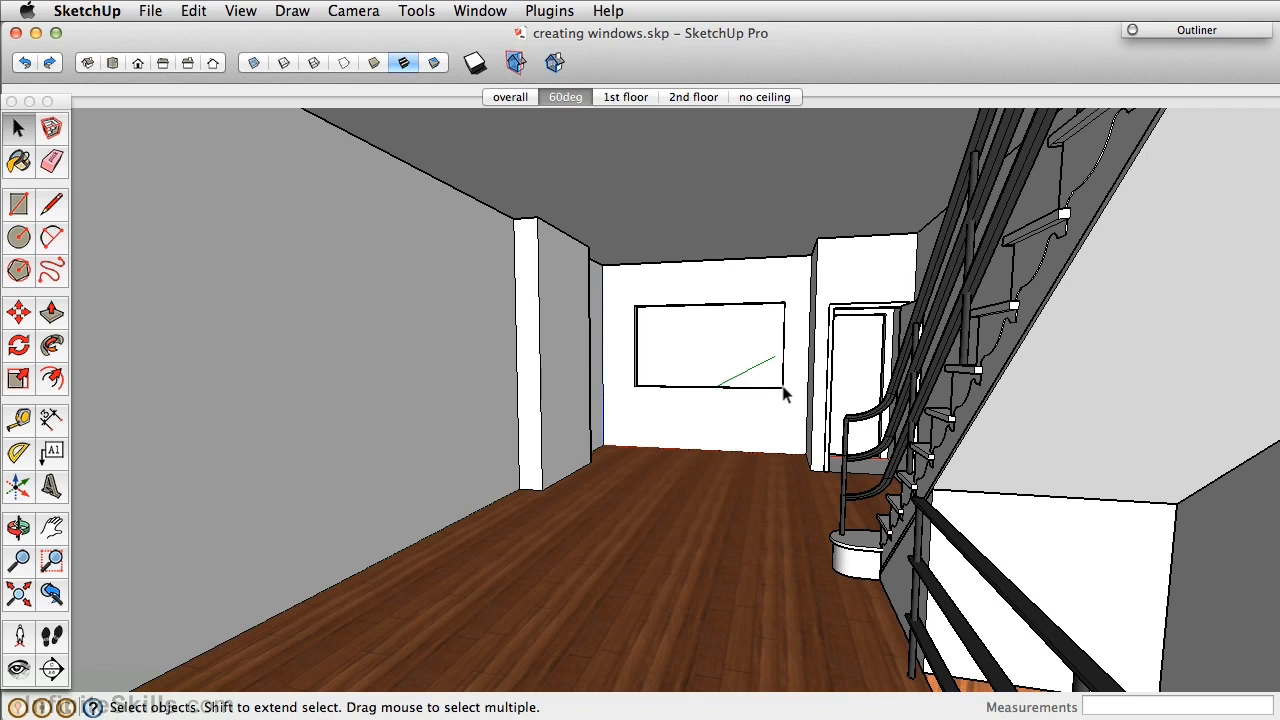
key(F8)
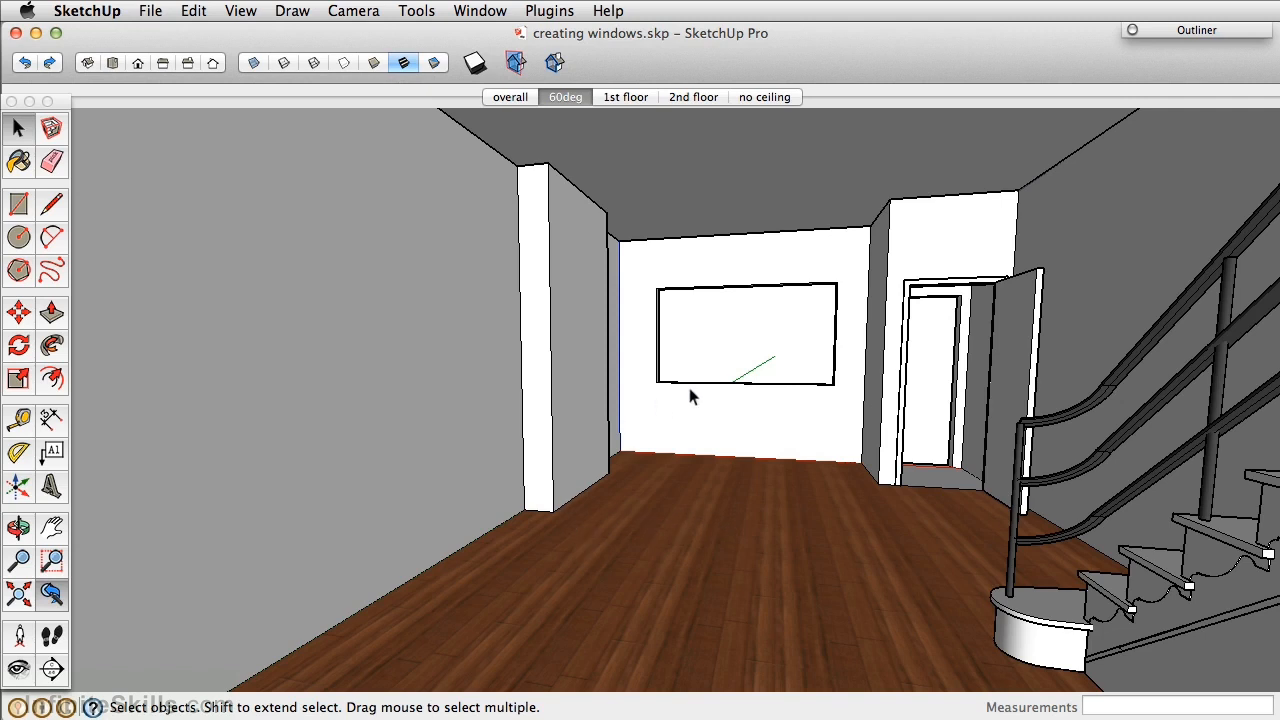
scroll(702, 317, up, 6)
middle_drag(651, 320, 534, 328)
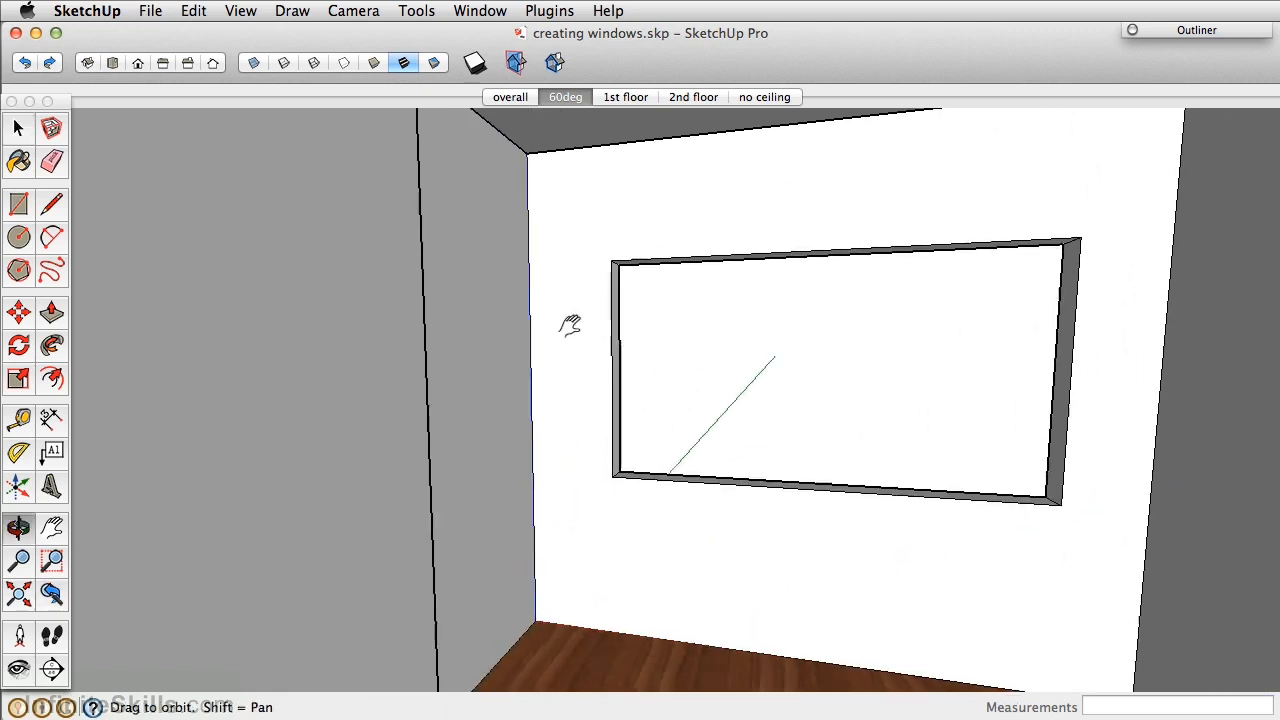
scroll(534, 329, up, 1)
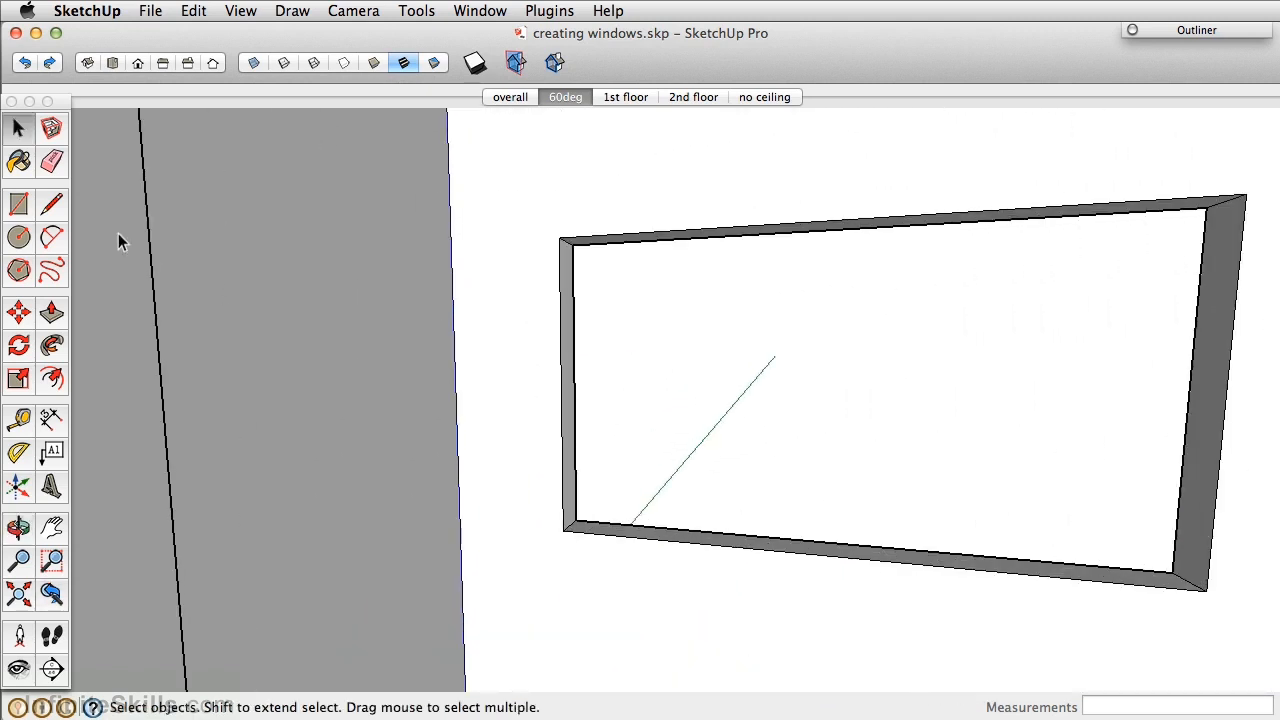
Draw a rectangular face corner to corner across the window opening.
click(19, 204)
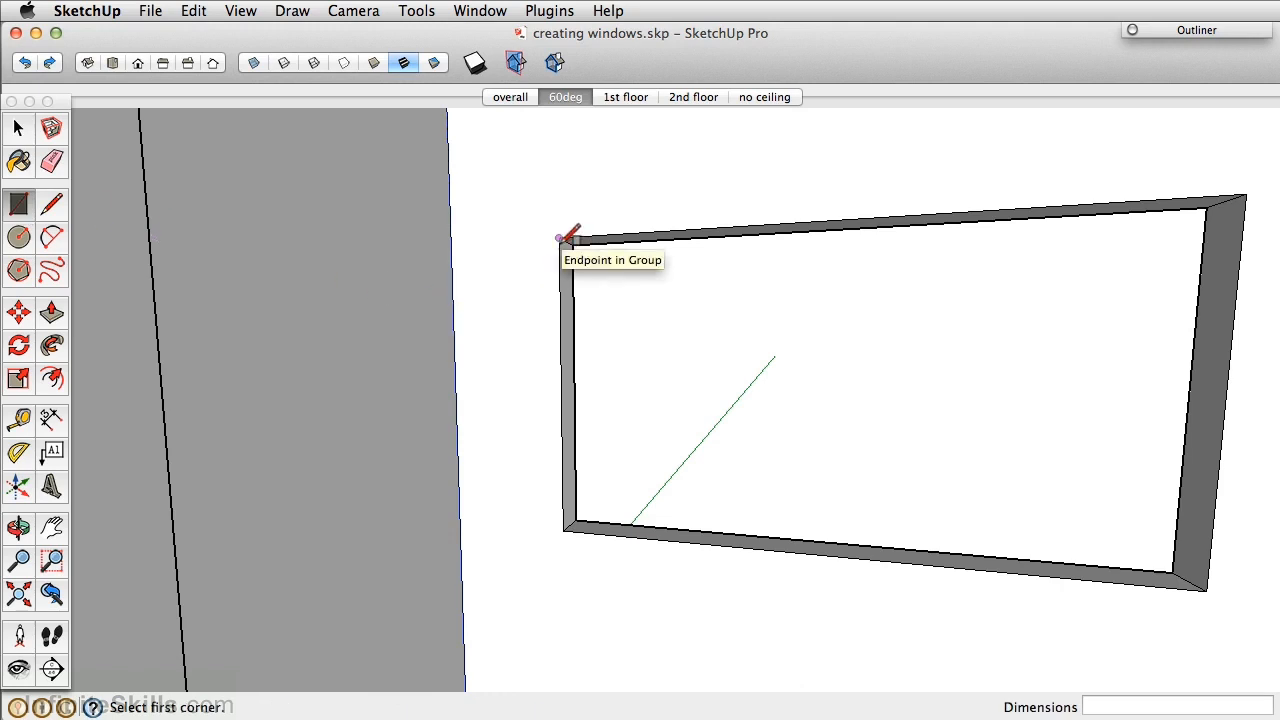
scroll(567, 236, up, 4)
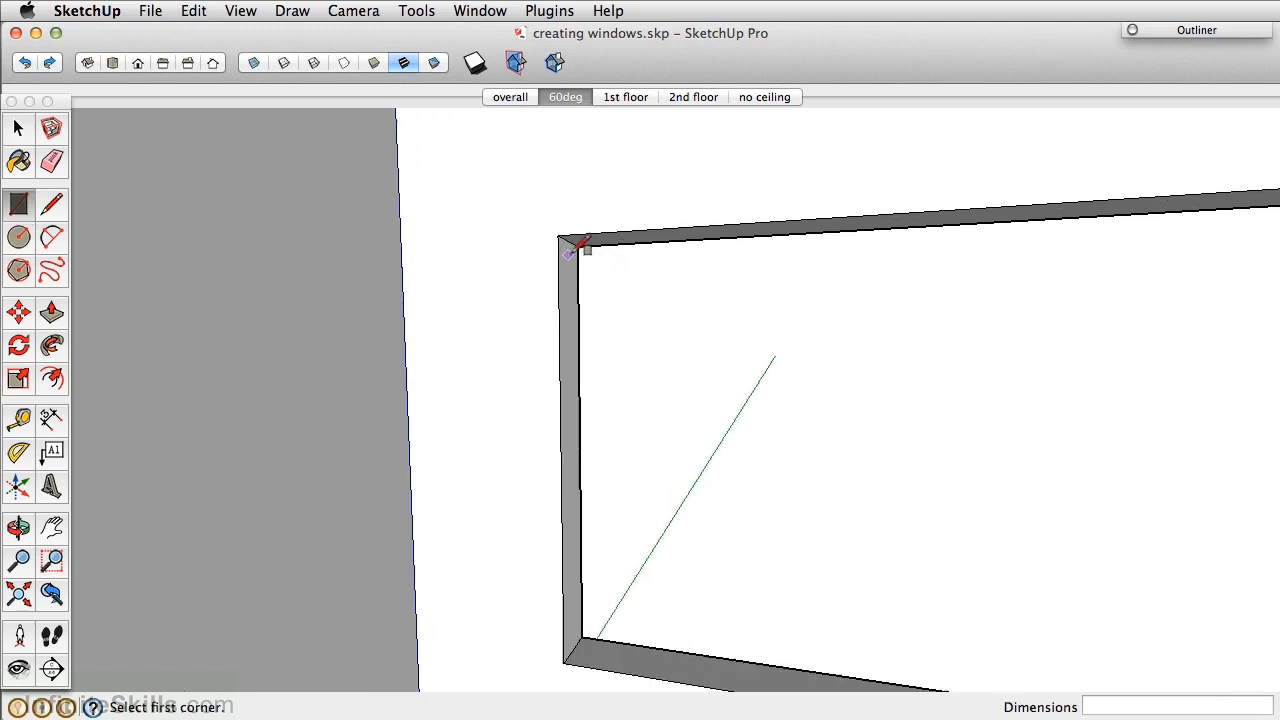
scroll(578, 240, up, 1)
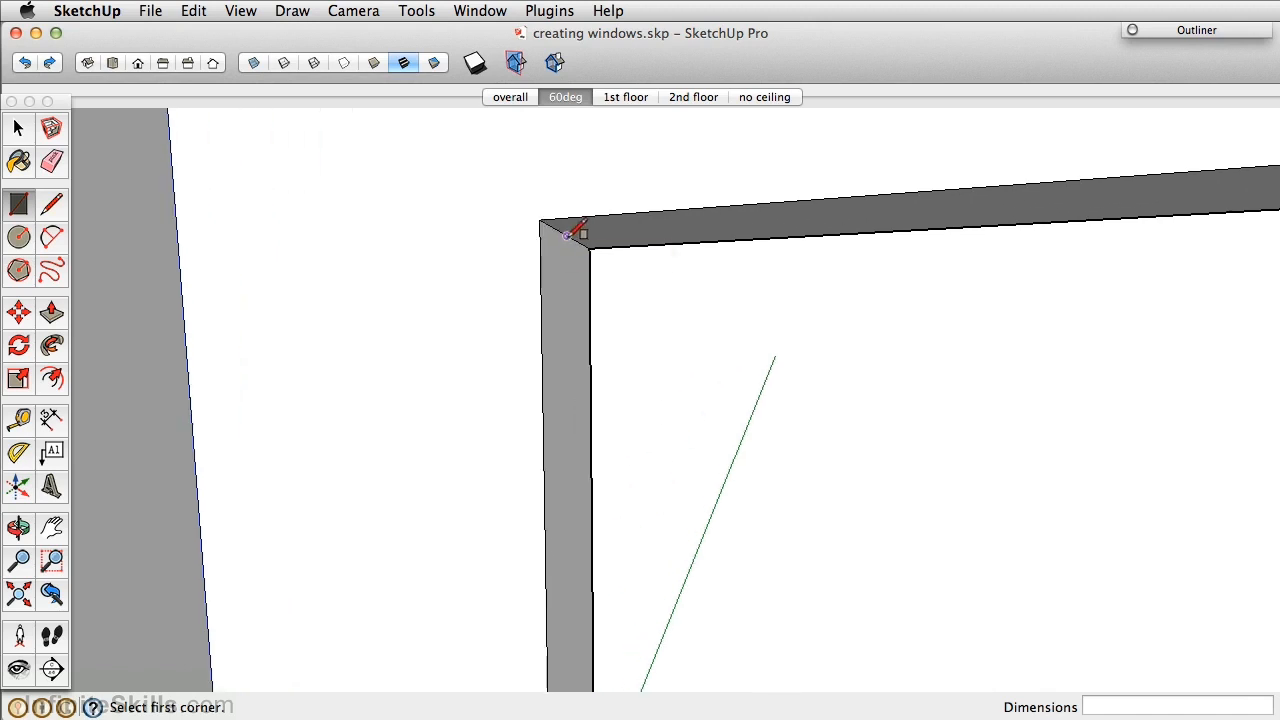
click(567, 236)
scroll(575, 390, down, 3)
middle_drag(894, 551, 1043, 486)
click(976, 509)
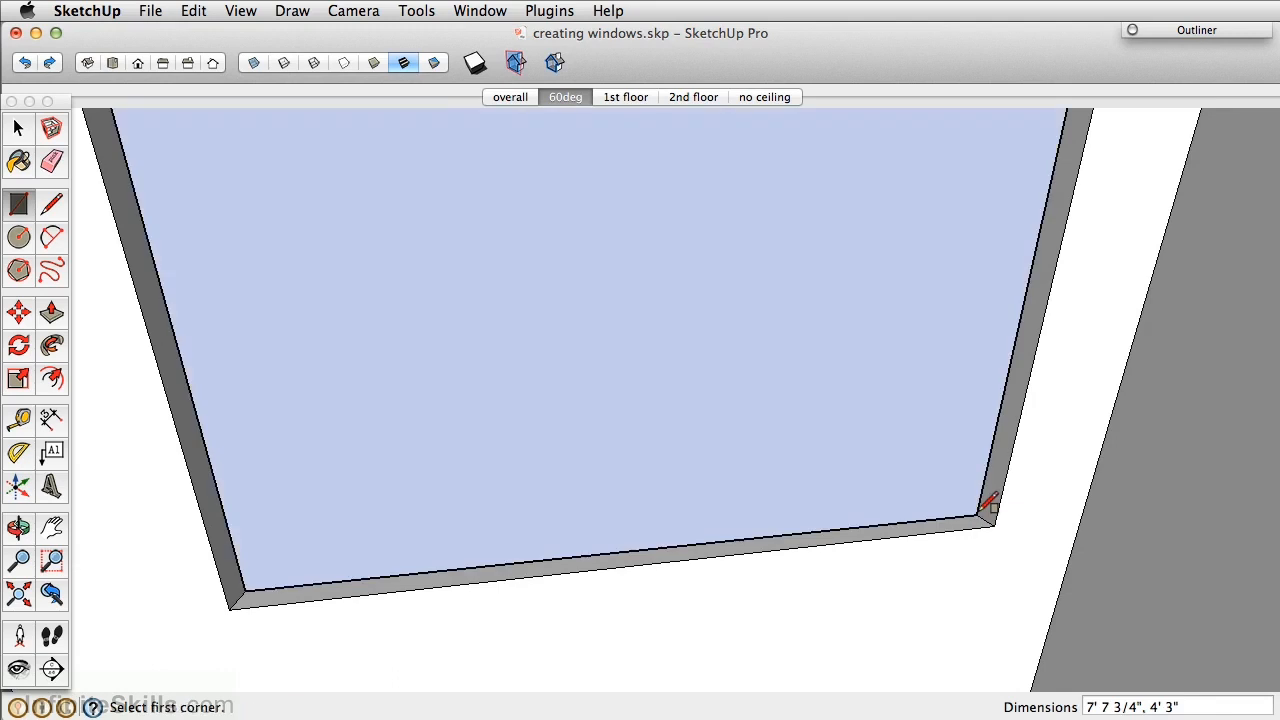
scroll(930, 495, down, 3)
middle_drag(871, 480, 640, 360)
scroll(657, 400, up, 2)
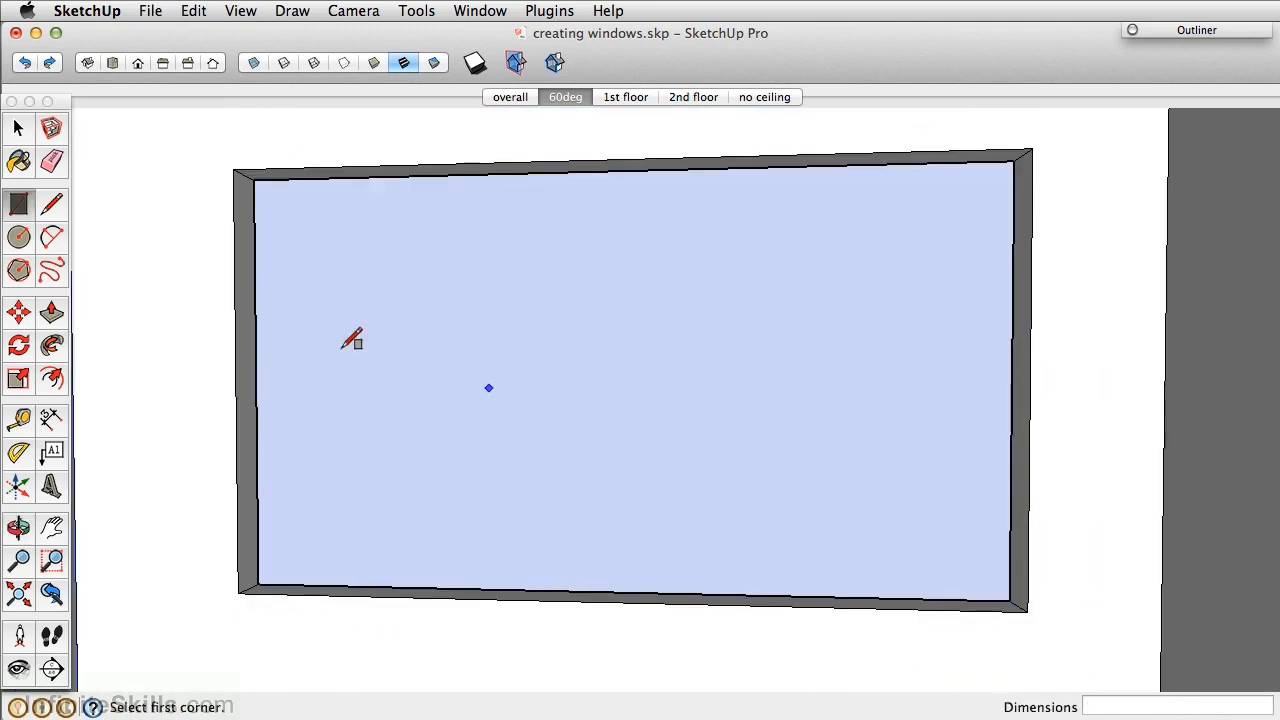
Make the window face a group and open that group for editing.
click(19, 128)
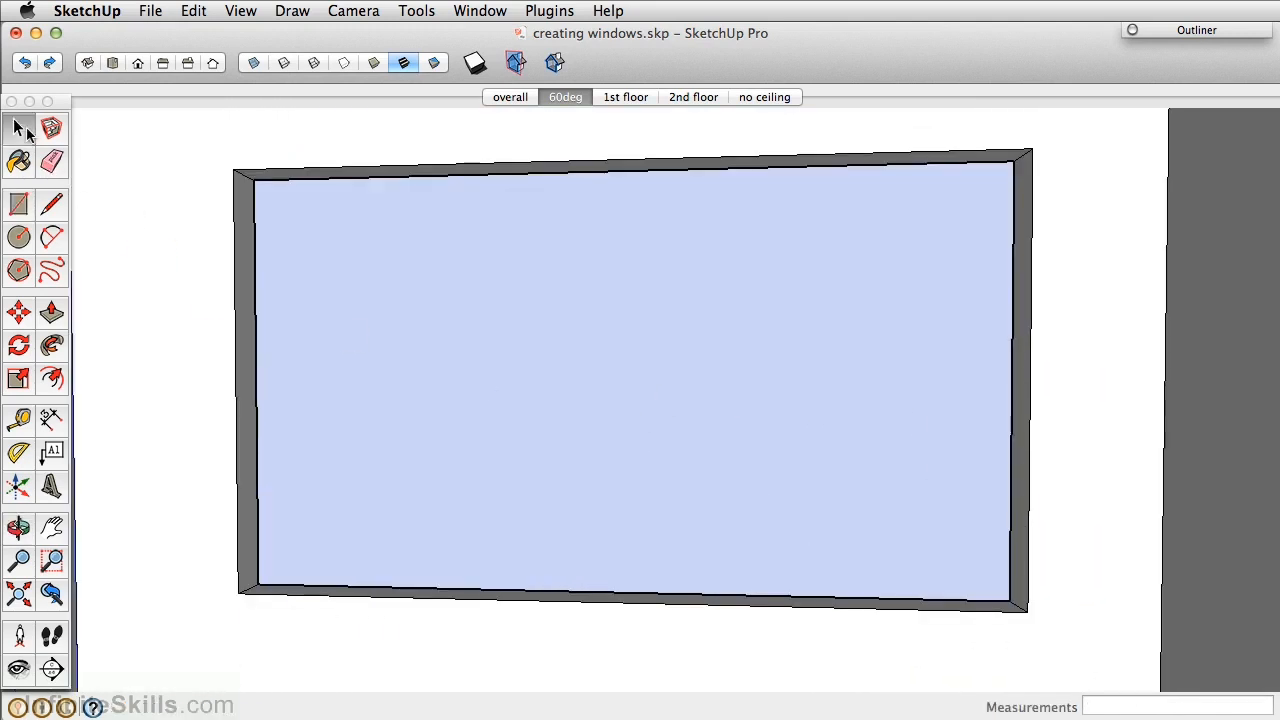
click(570, 375)
right_click(570, 375)
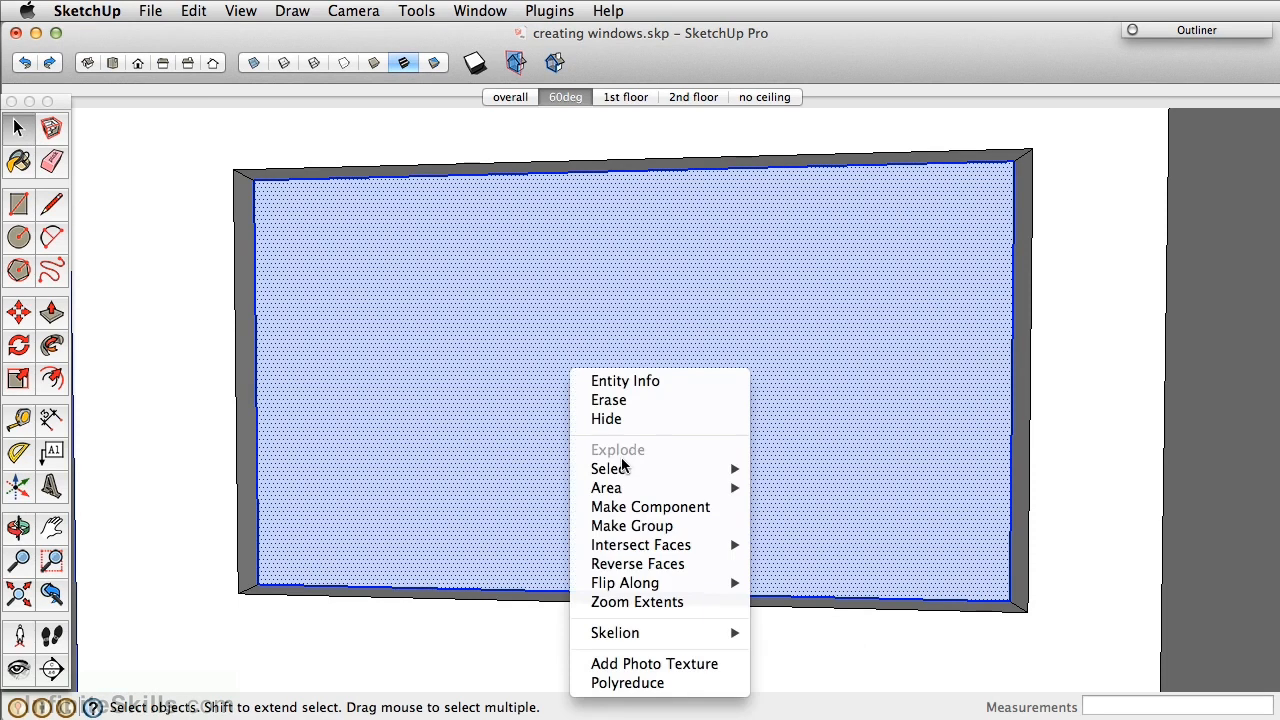
click(631, 526)
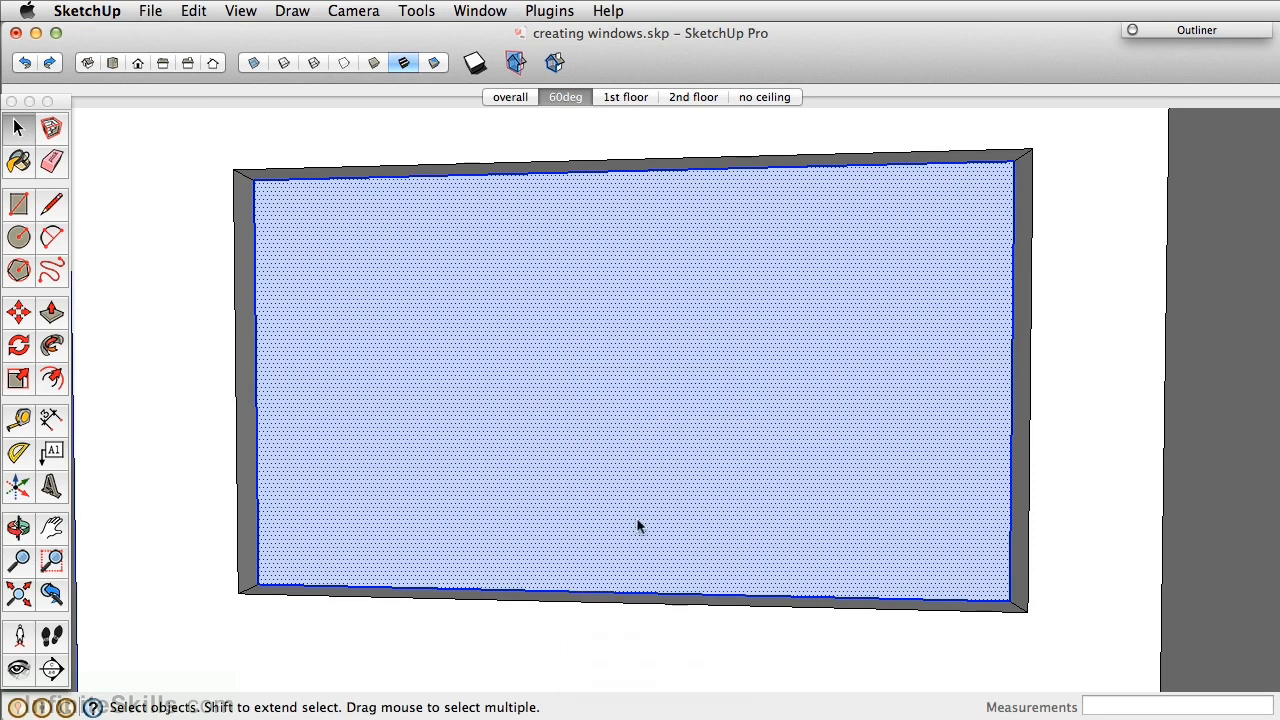
double_click(643, 362)
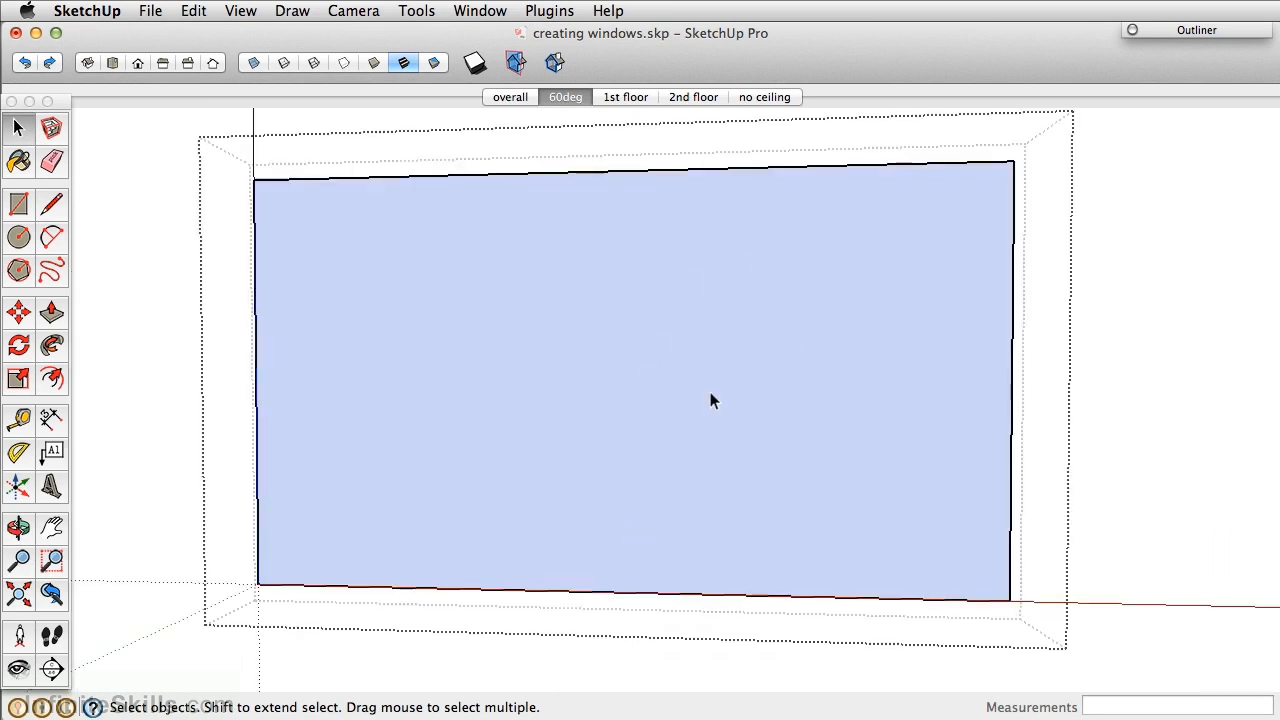
shift+middle_drag(663, 401, 661, 424)
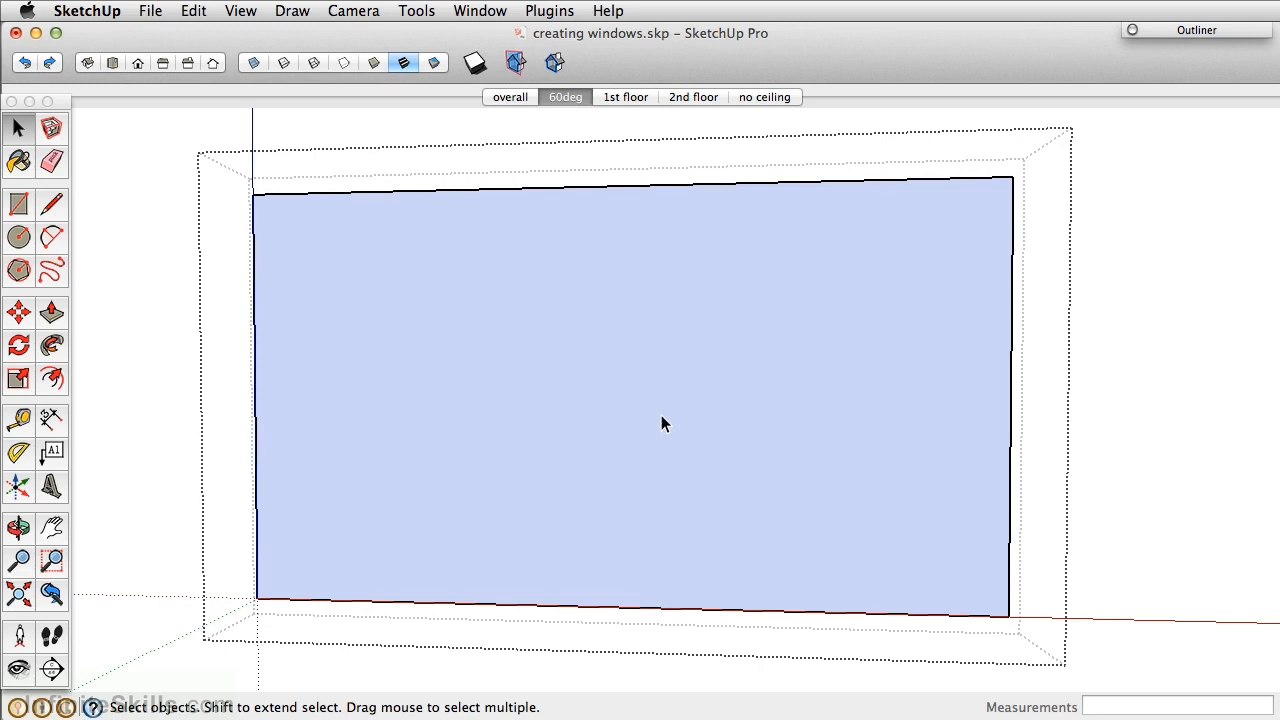
Offset the window face 2 inches inward to form a border.
key(f)
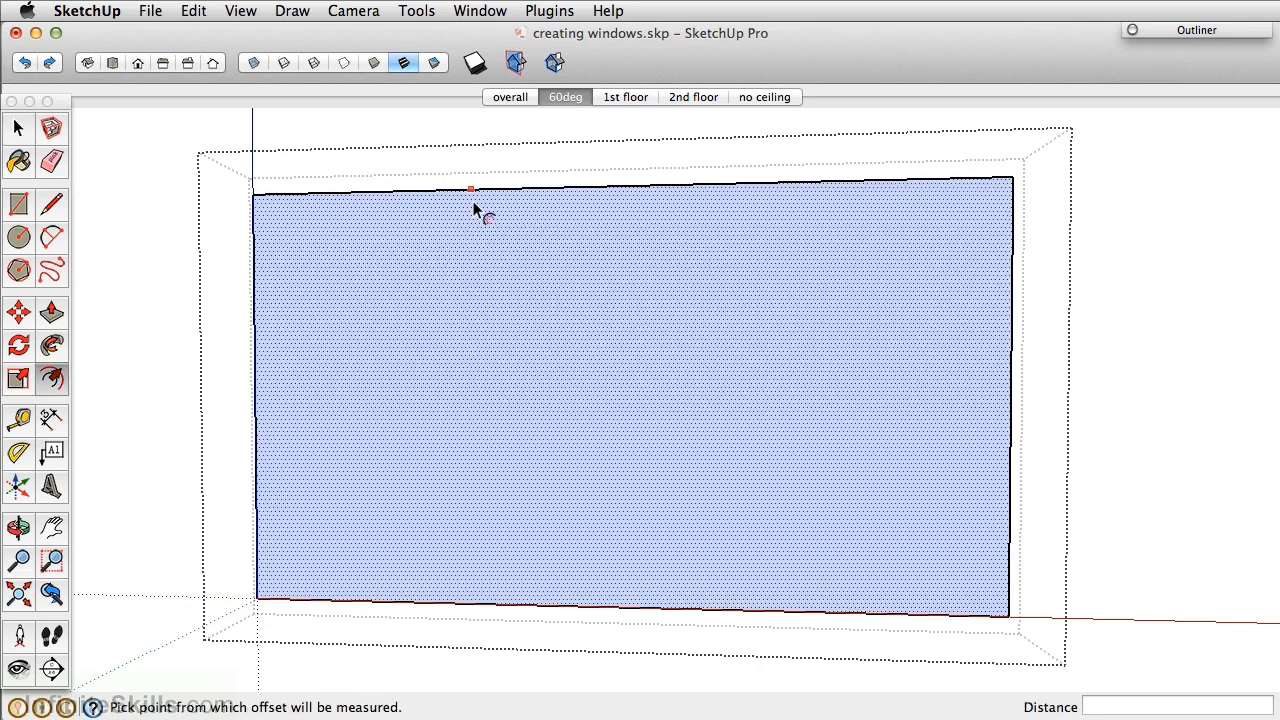
click(473, 191)
text(2)
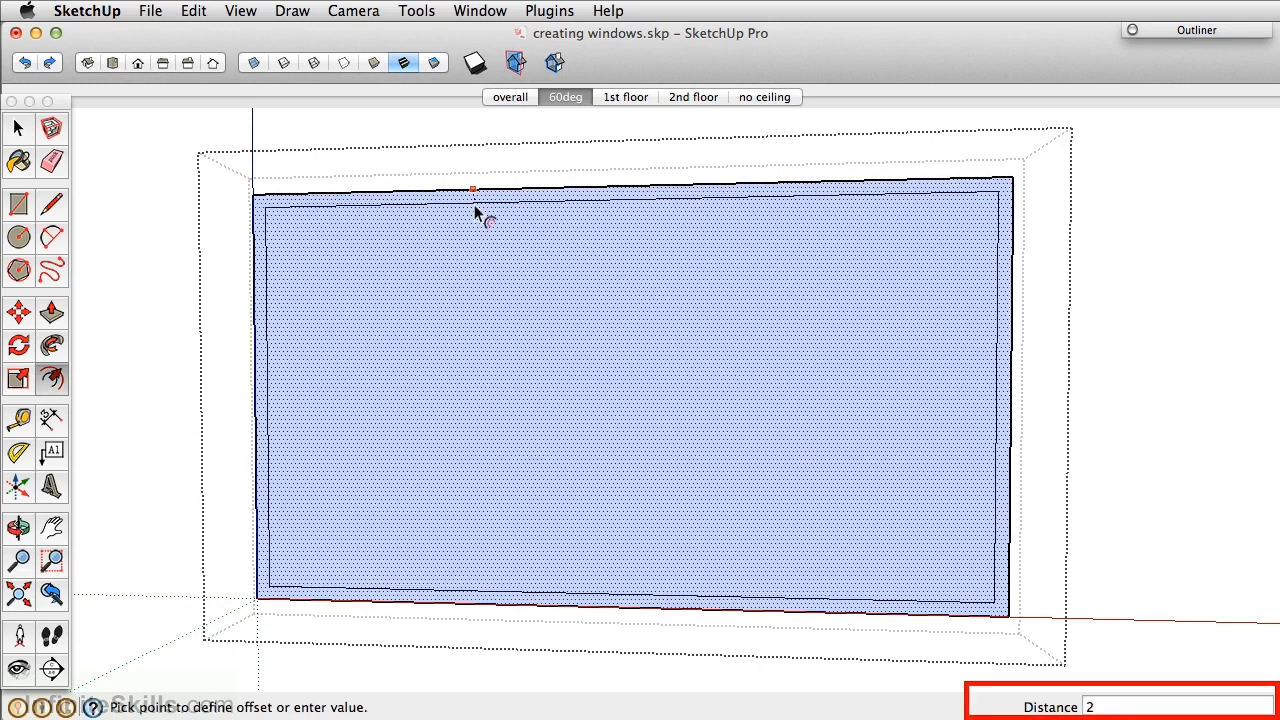
key(Return)
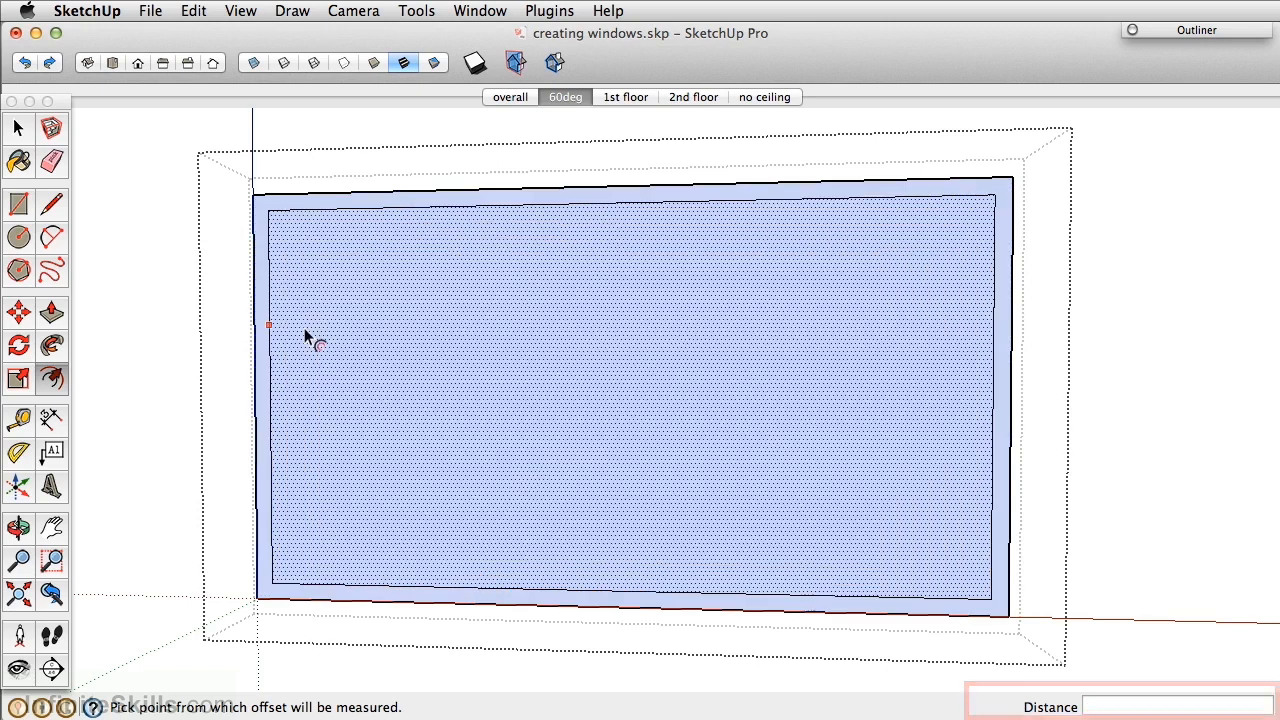
Place vertical guides 24 inches in from the left and right inner edges.
key(t)
click(269, 355)
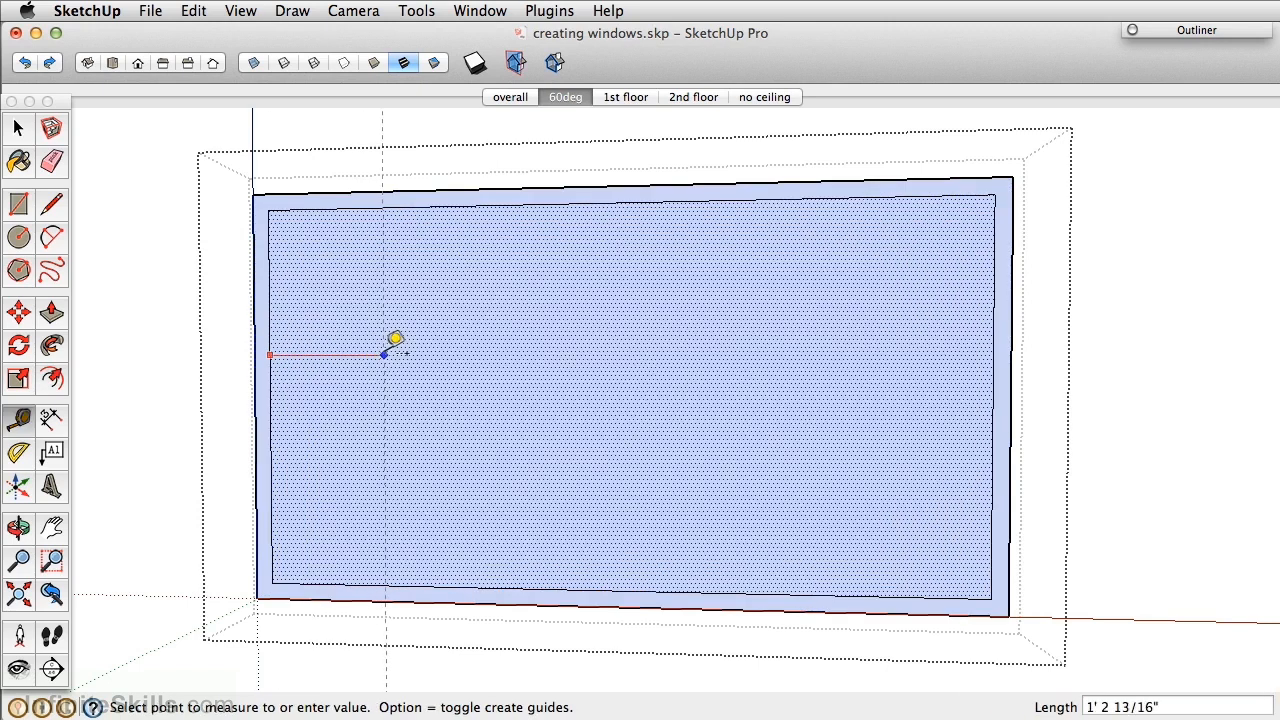
text(24)
key(Return)
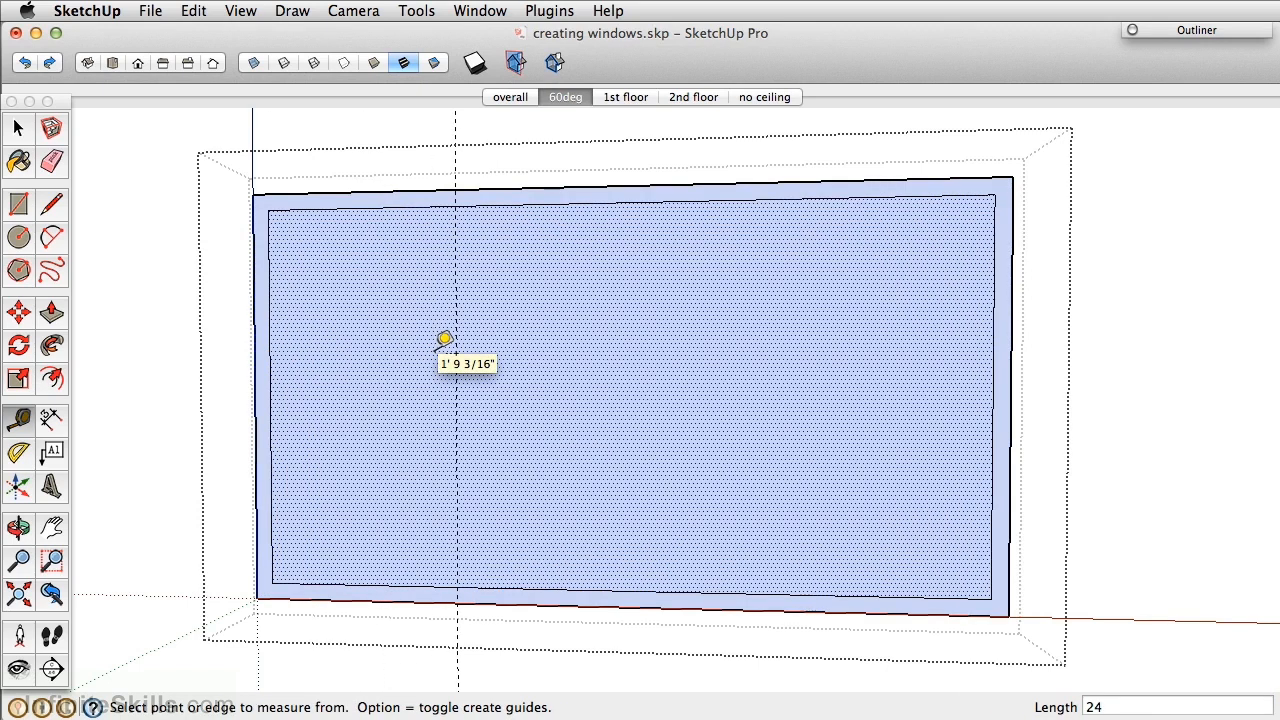
click(991, 427)
key(Return)
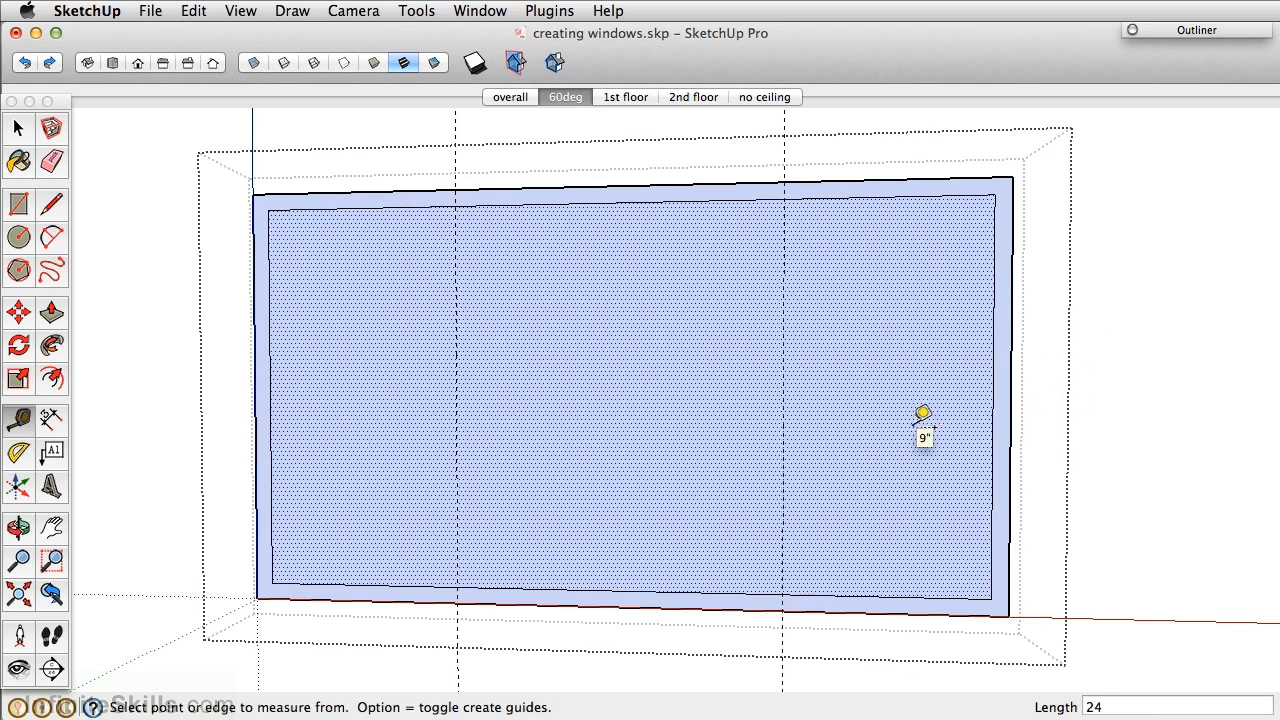
Draw vertical edges along the right and left guides, splitting the window face.
click(52, 205)
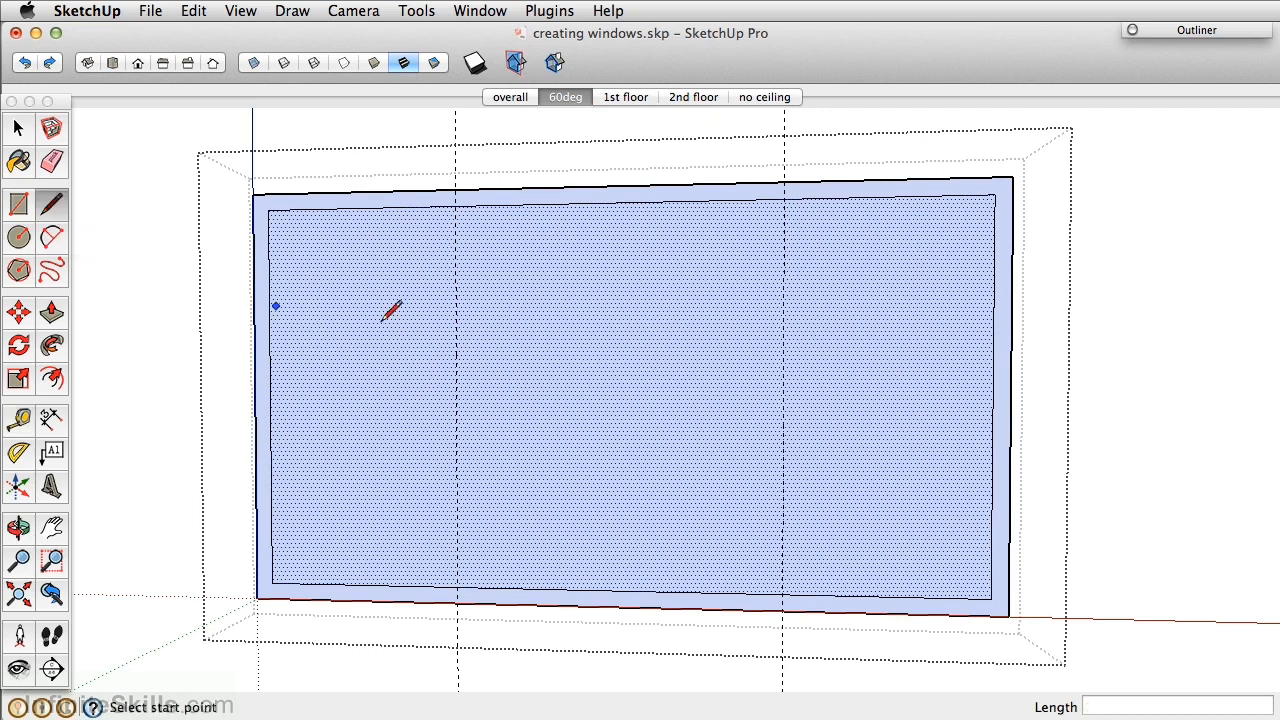
click(783, 196)
click(783, 597)
click(455, 206)
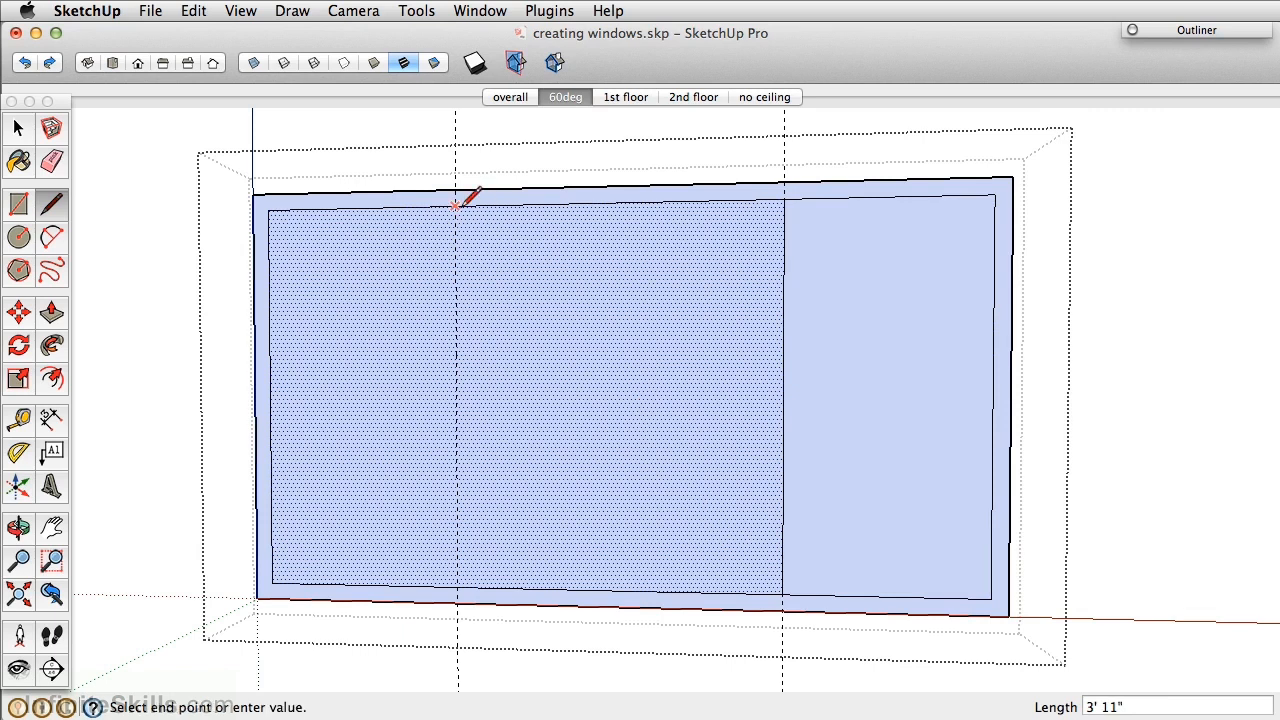
click(458, 584)
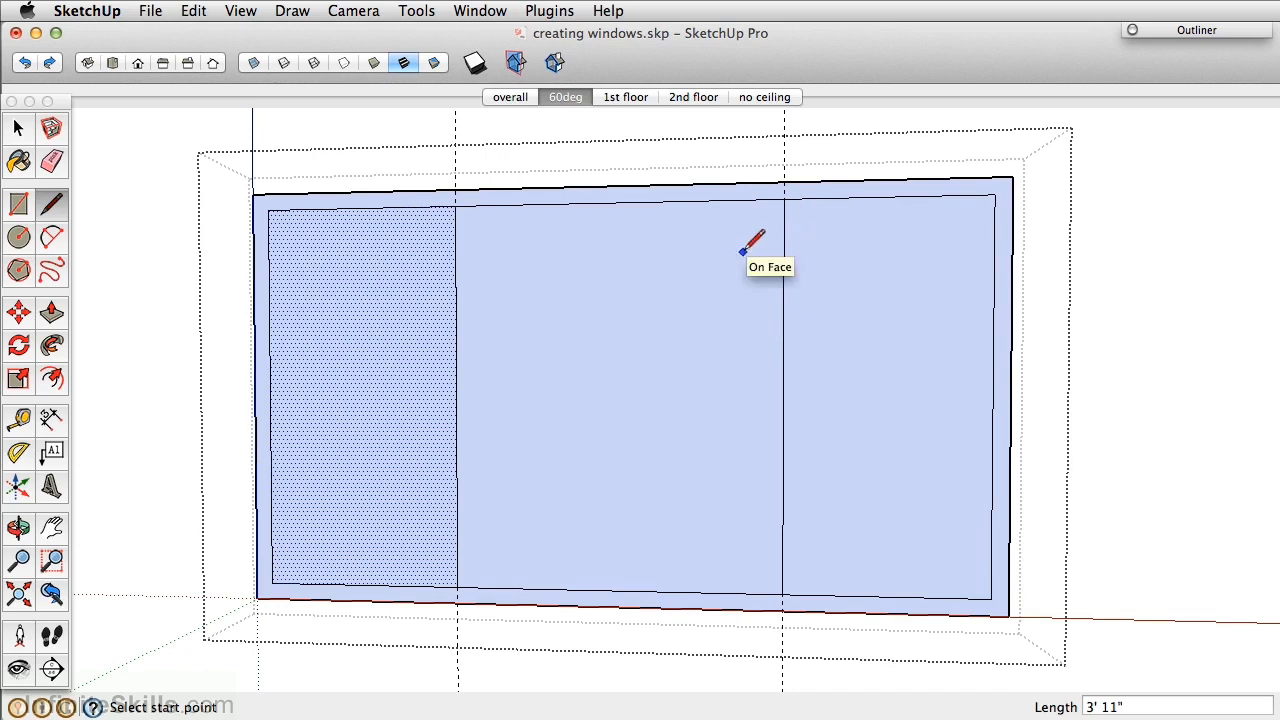
Copy both dividing edges 2 inches over to form narrow mullion strips.
key(space)
click(784, 245)
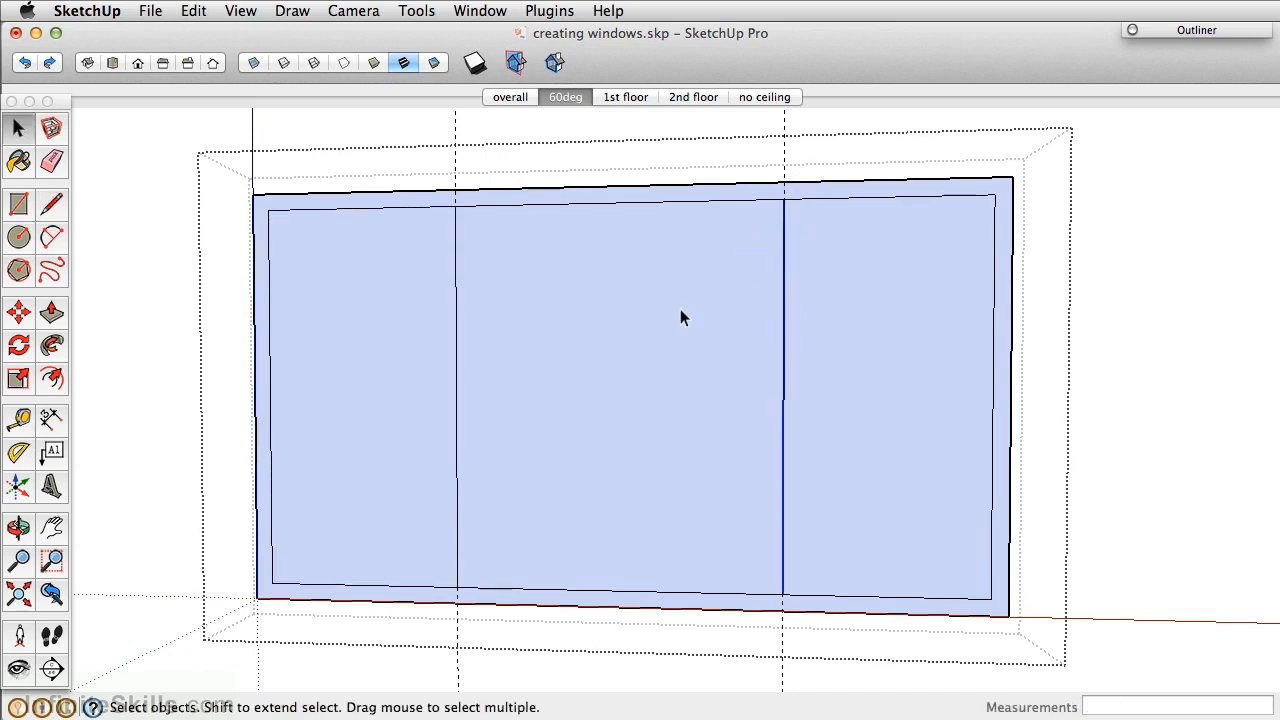
shift+click(457, 321)
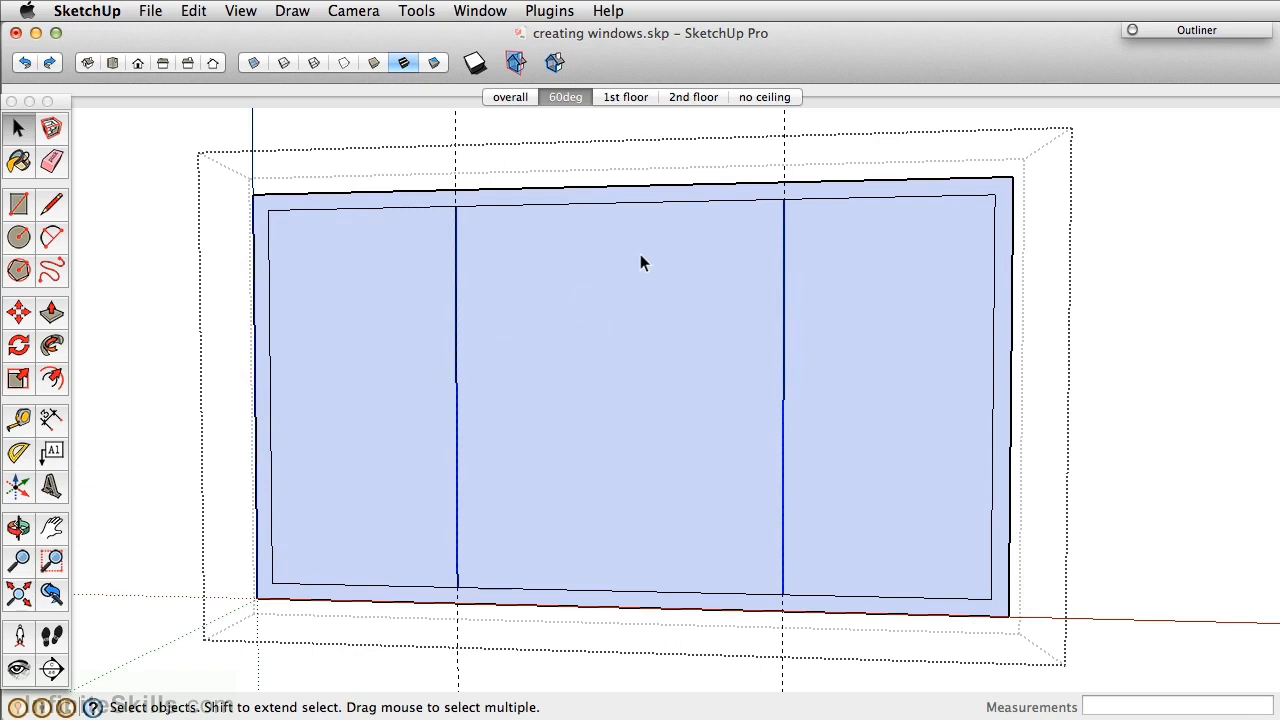
key(m)
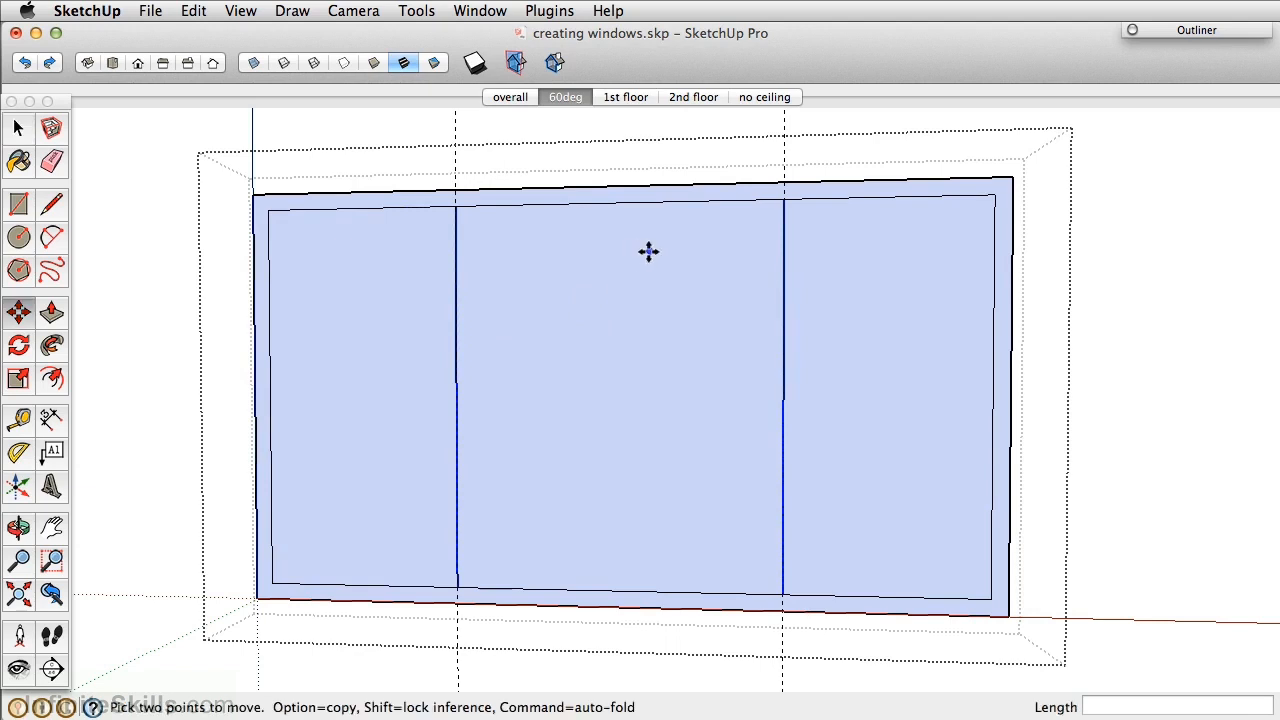
click(784, 200)
key(alt)
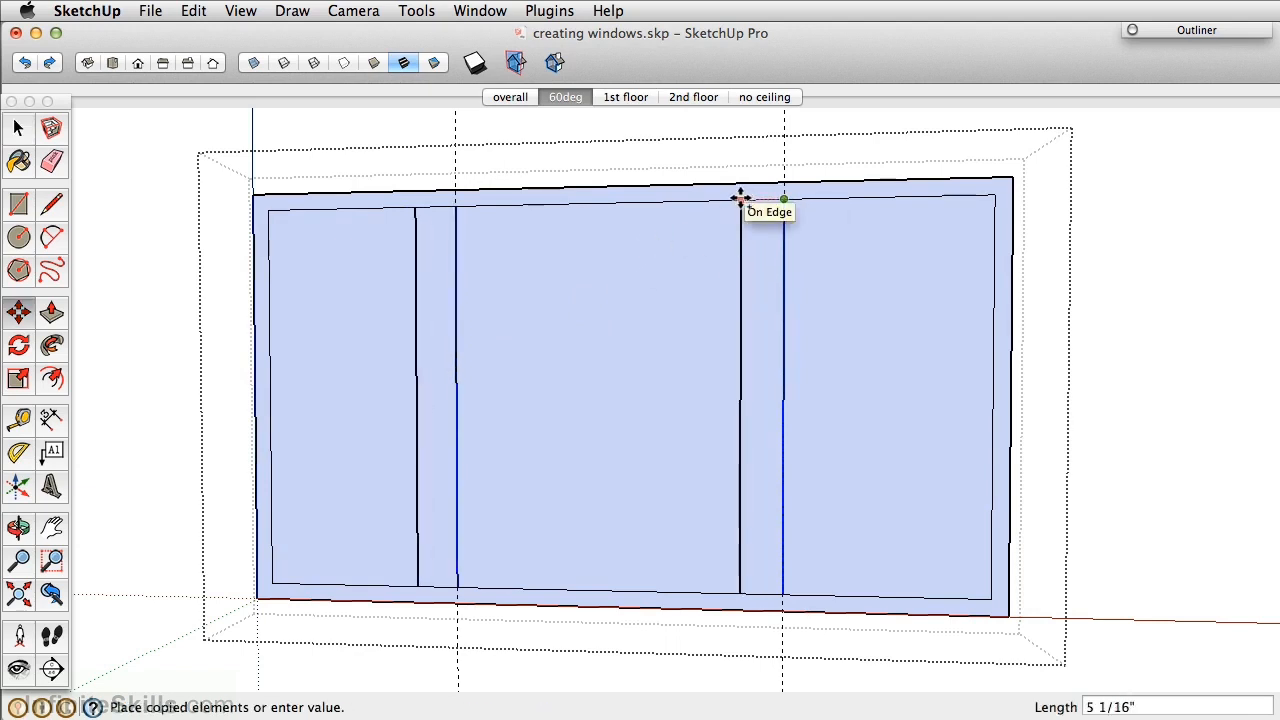
text(2)
key(Return)
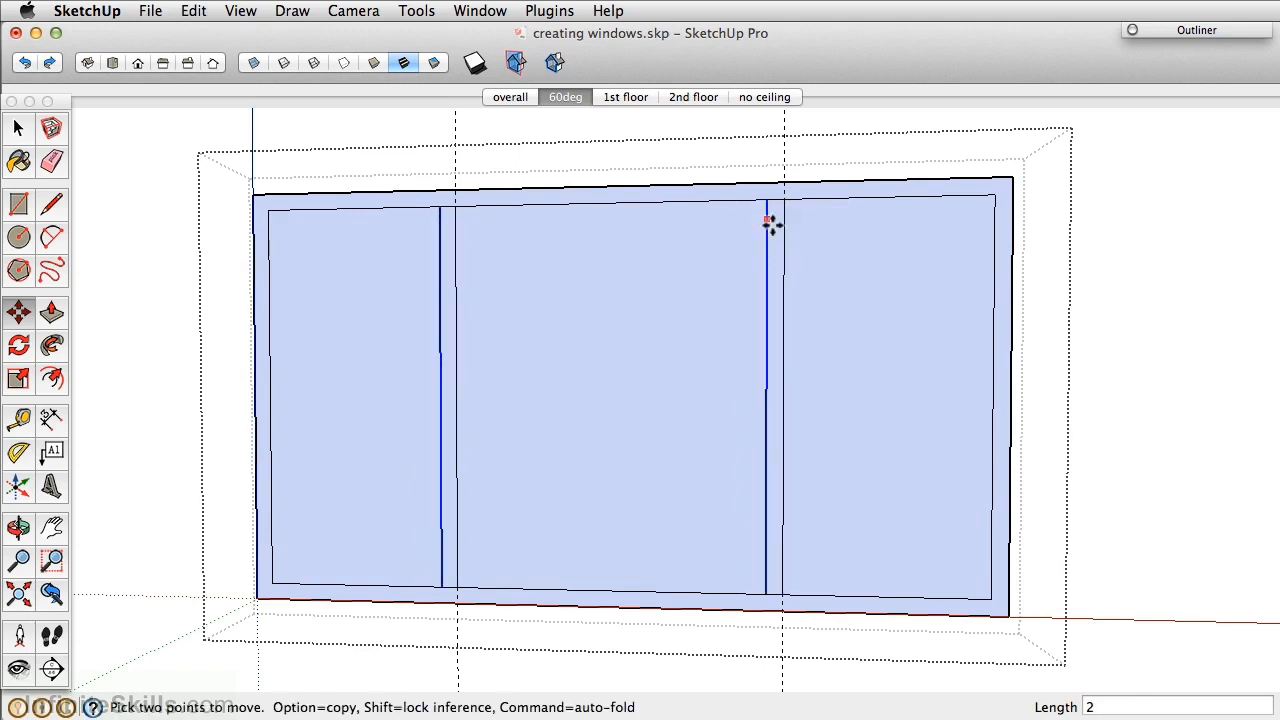
Shift the mullion strips 1 inch to centre them on the guides.
key(space)
click(778, 226)
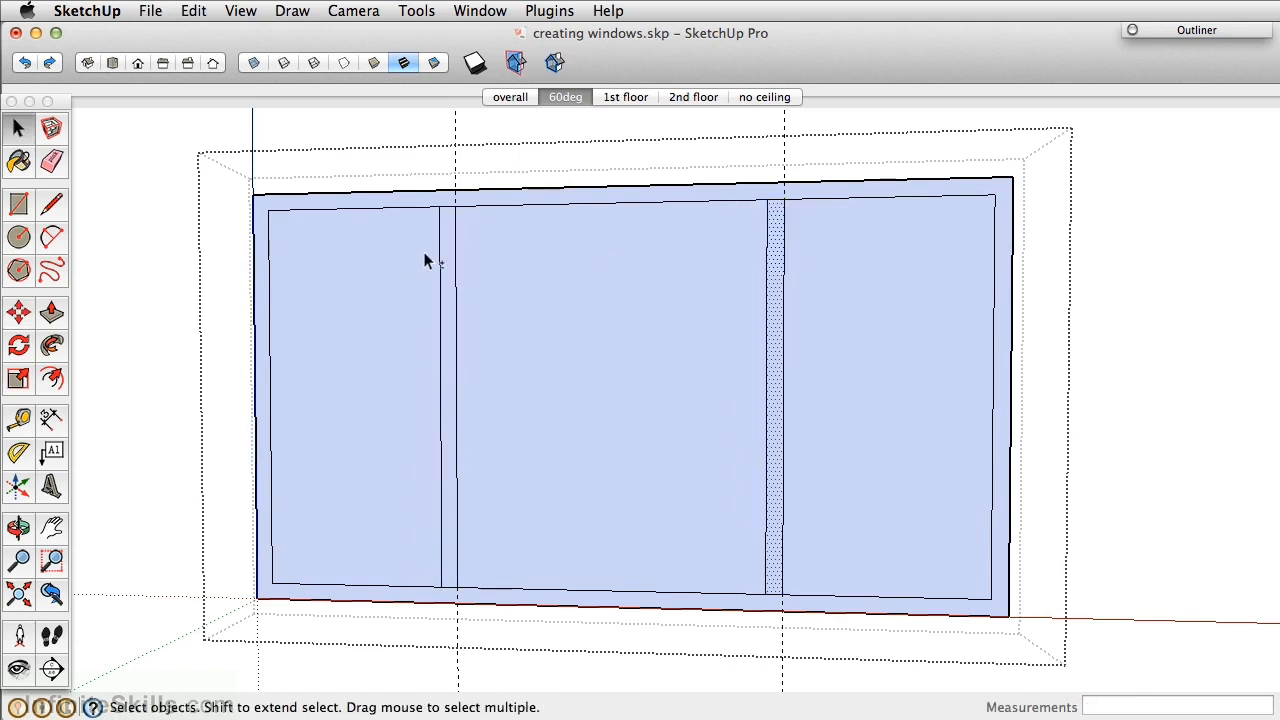
key(m)
click(515, 238)
key(Return)
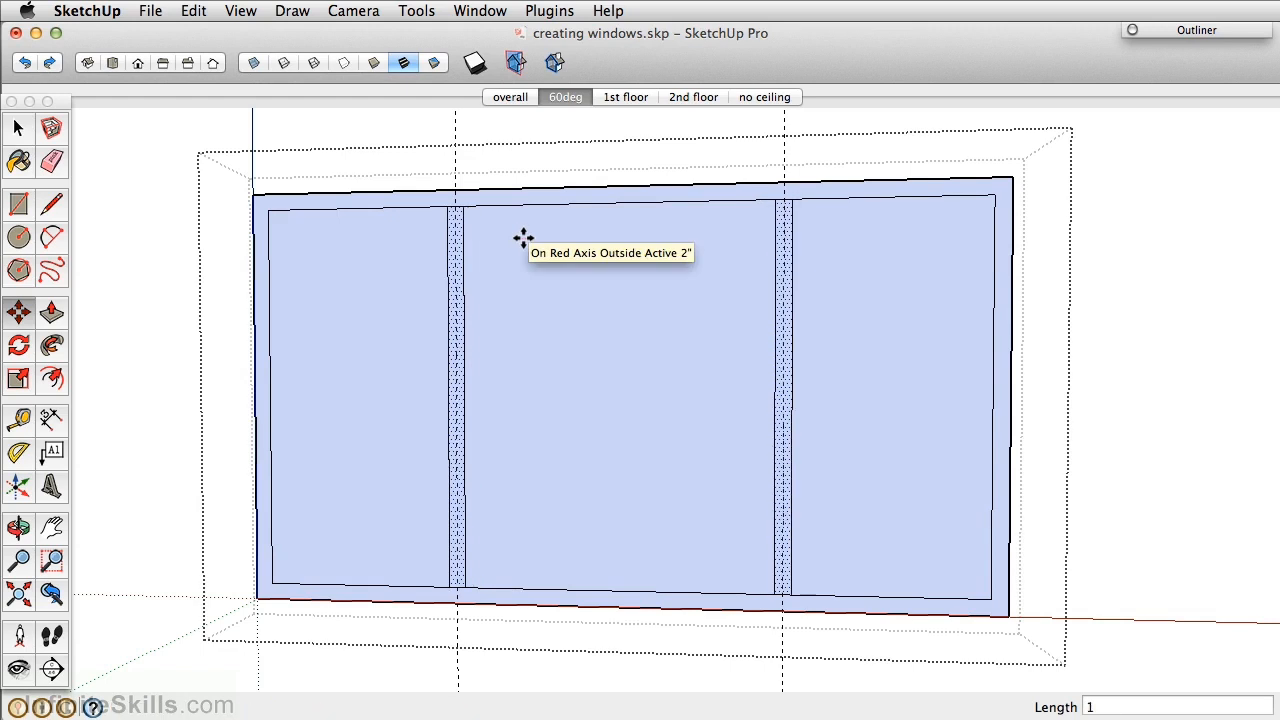
Delete all guides via Edit > Delete Guides and orbit to inspect the frame.
click(191, 12)
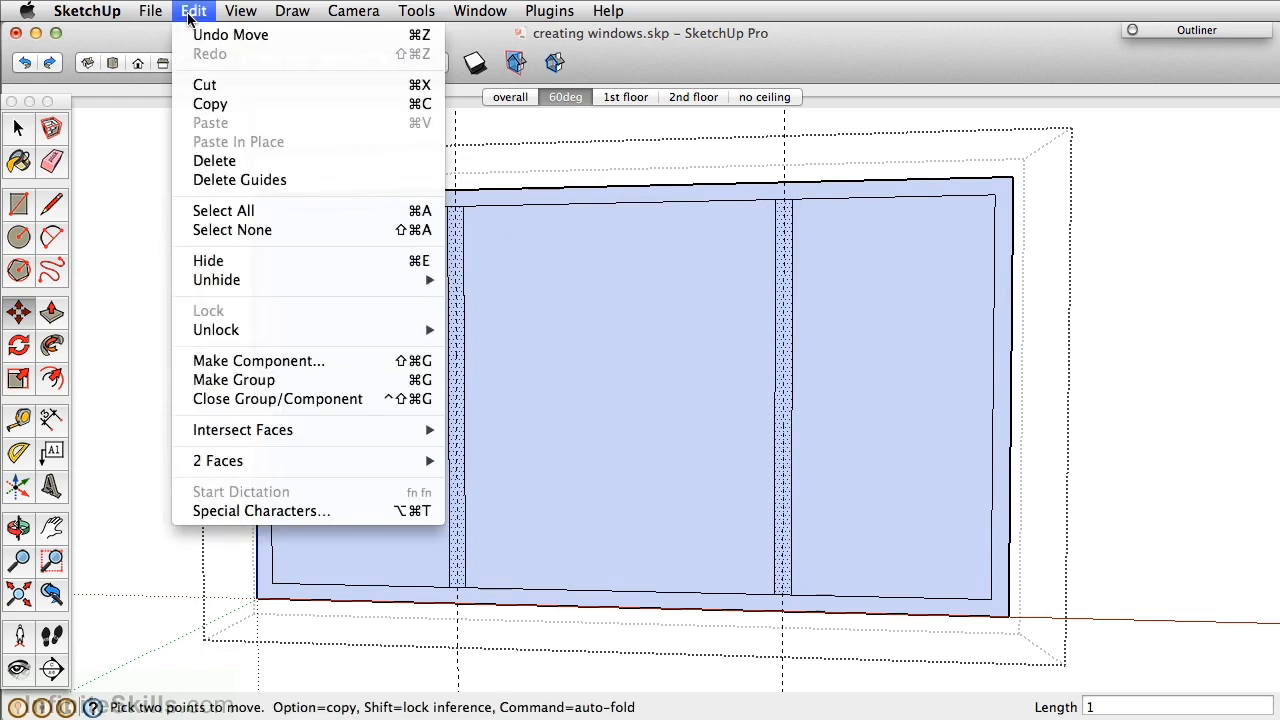
click(214, 178)
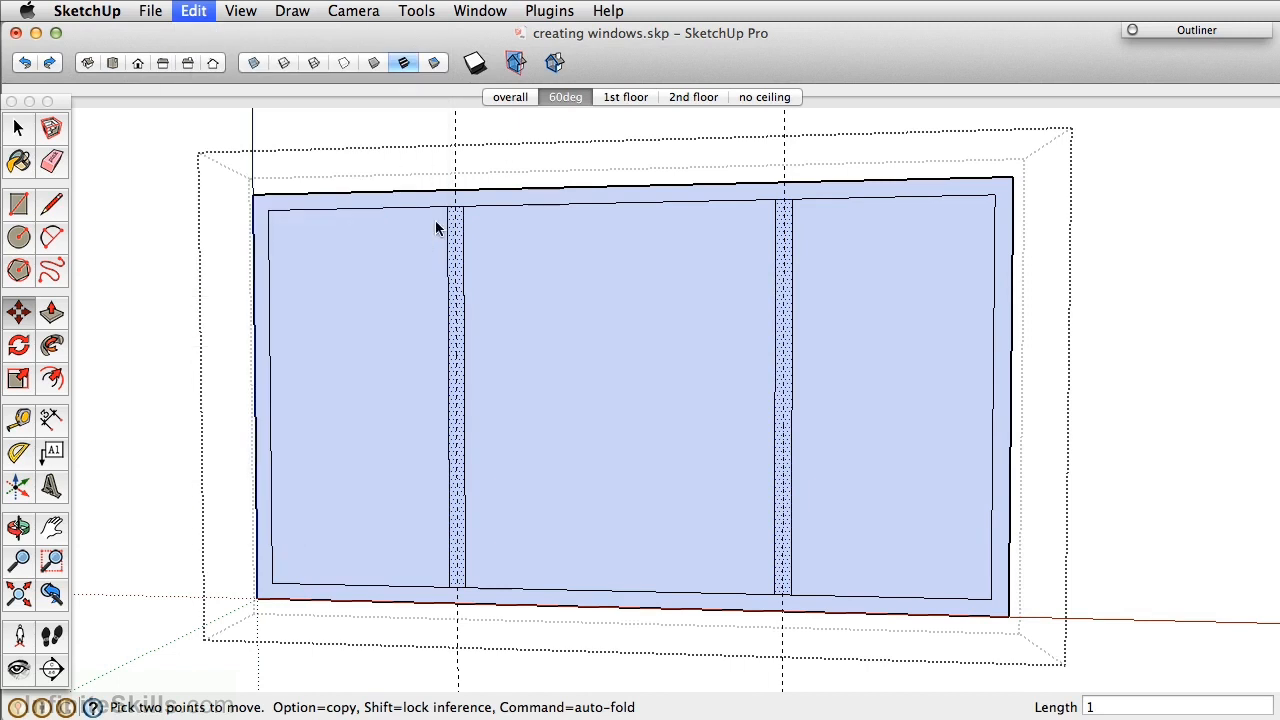
key(e)
scroll(466, 206, up, 4)
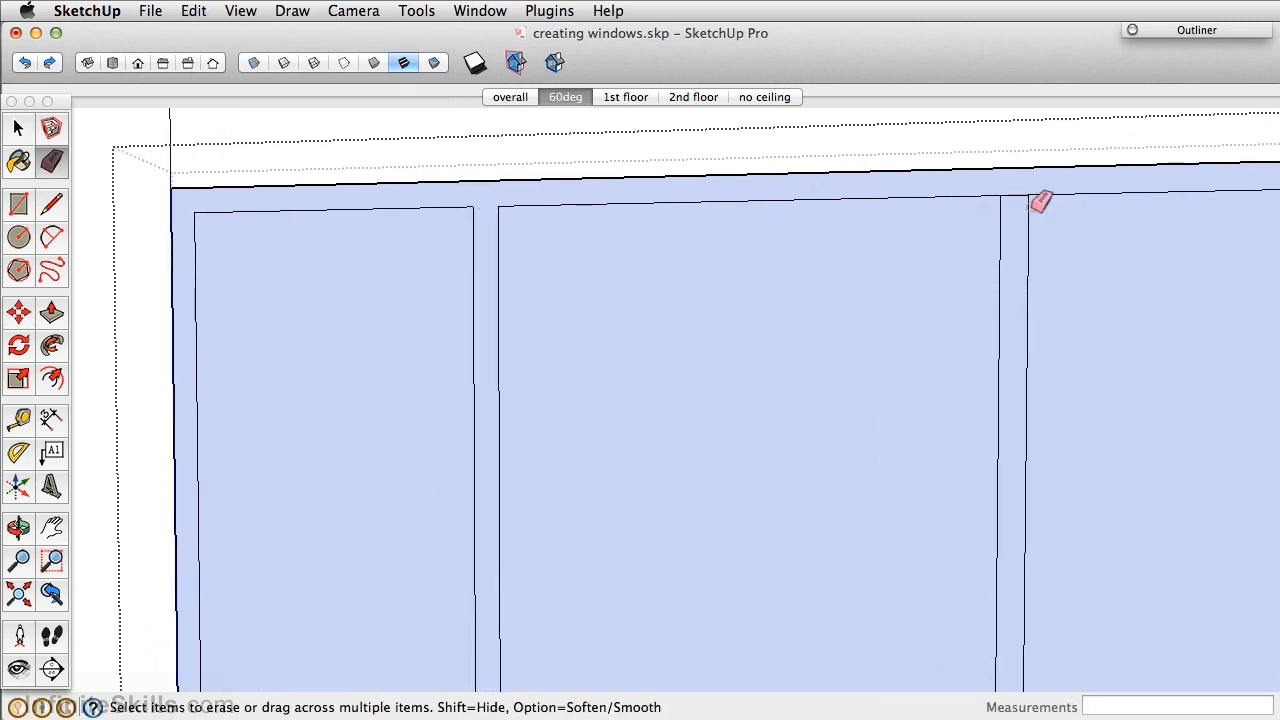
scroll(1030, 300, down, 3)
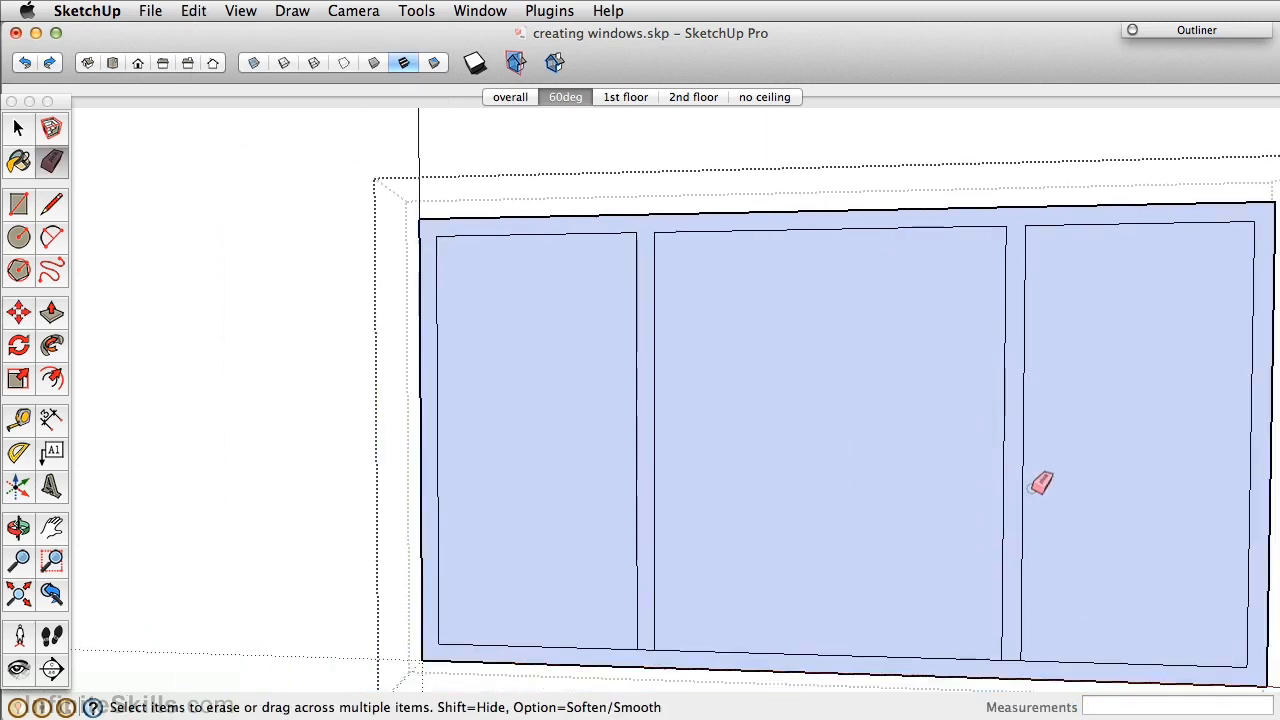
middle_drag(1040, 482, 971, 220)
scroll(966, 429, up, 3)
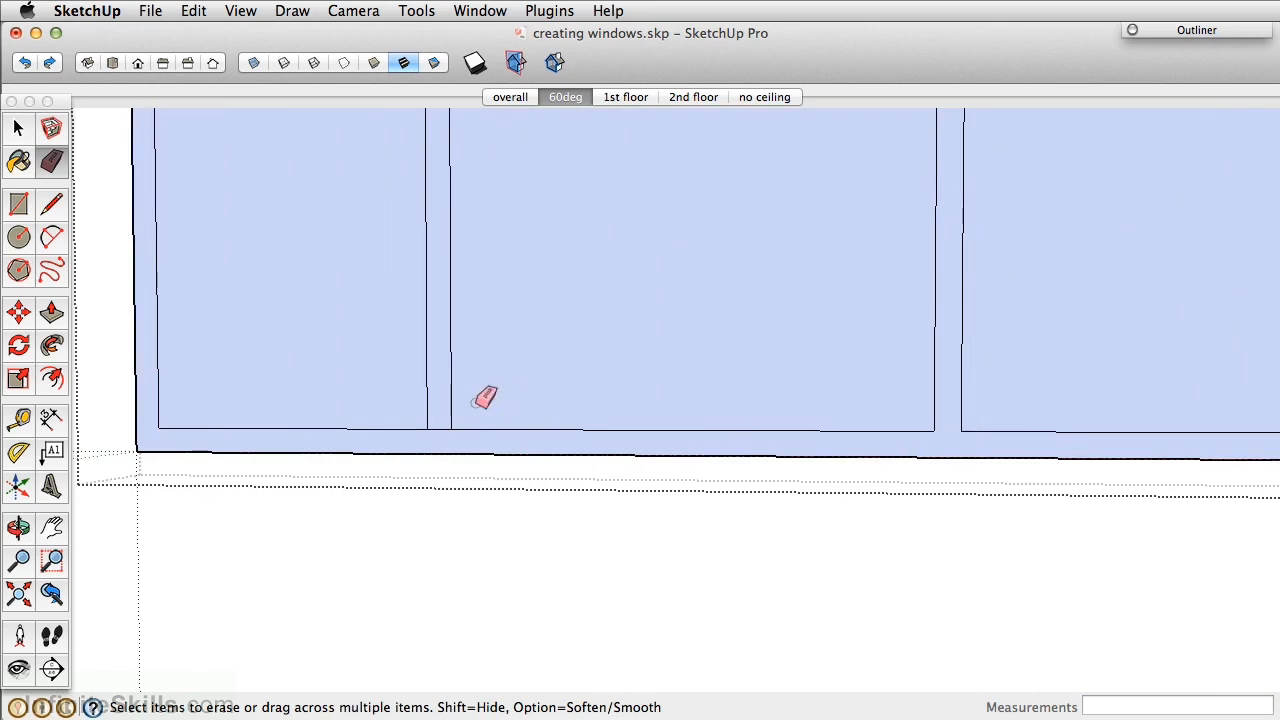
scroll(446, 383, down, 2)
scroll(462, 398, down, 2)
middle_drag(468, 400, 474, 438)
scroll(474, 440, up, 3)
middle_drag(557, 443, 521, 434)
Push/pull the window frame and mullions 2 inches deep.
key(p)
click(528, 451)
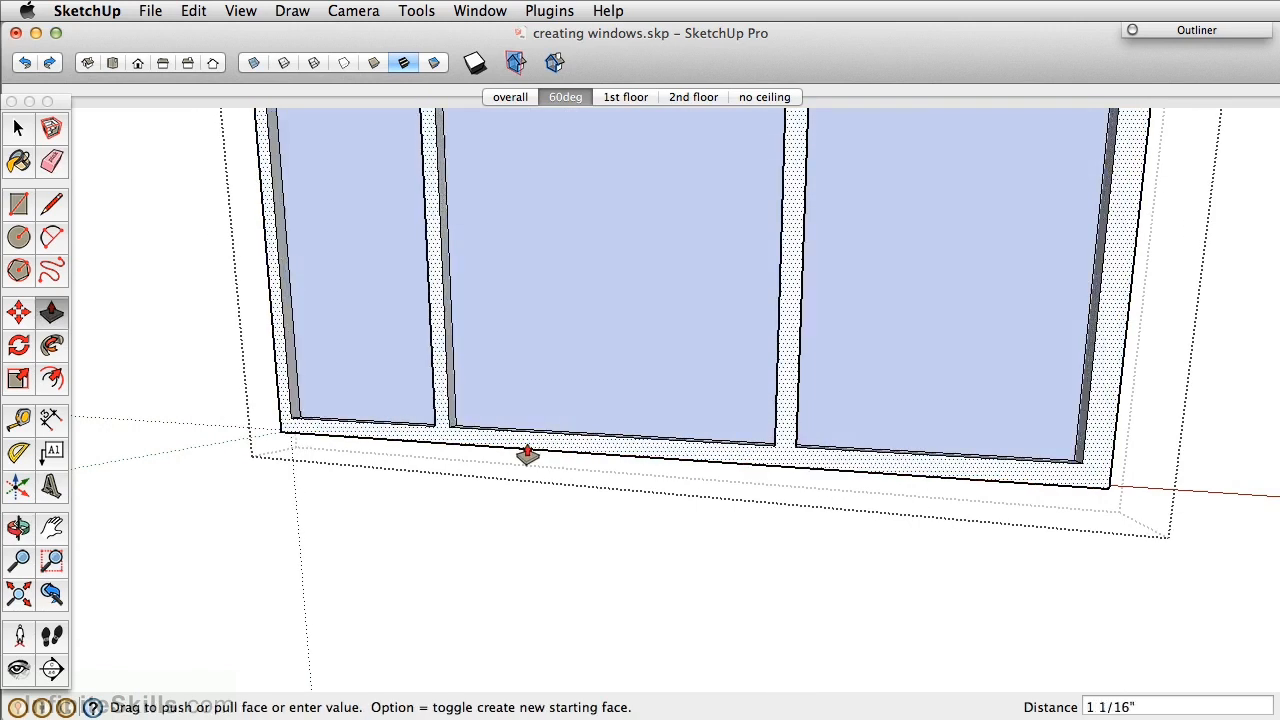
text(2)
key(Return)
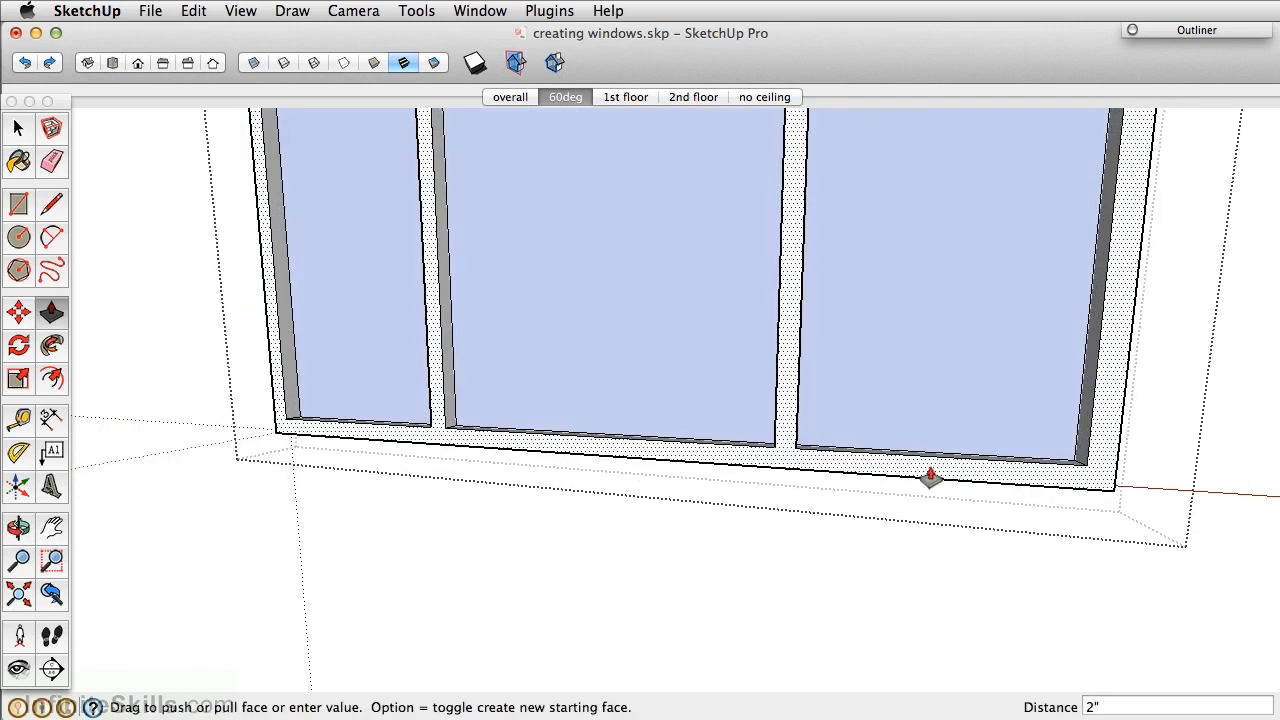
Orbit to the sill and push/pull its face 2 inches too.
middle_drag(980, 477, 980, 474)
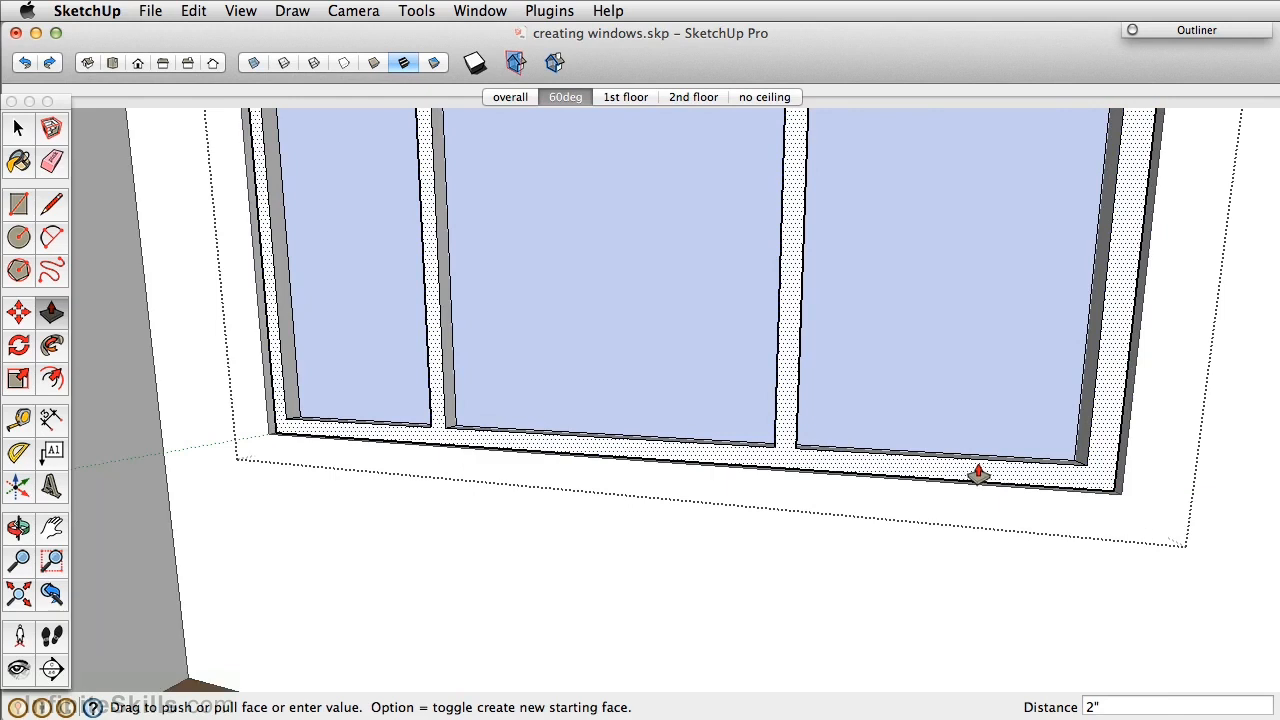
middle_drag(811, 443, 663, 509)
middle_drag(934, 449, 557, 457)
middle_drag(769, 477, 649, 523)
click(651, 522)
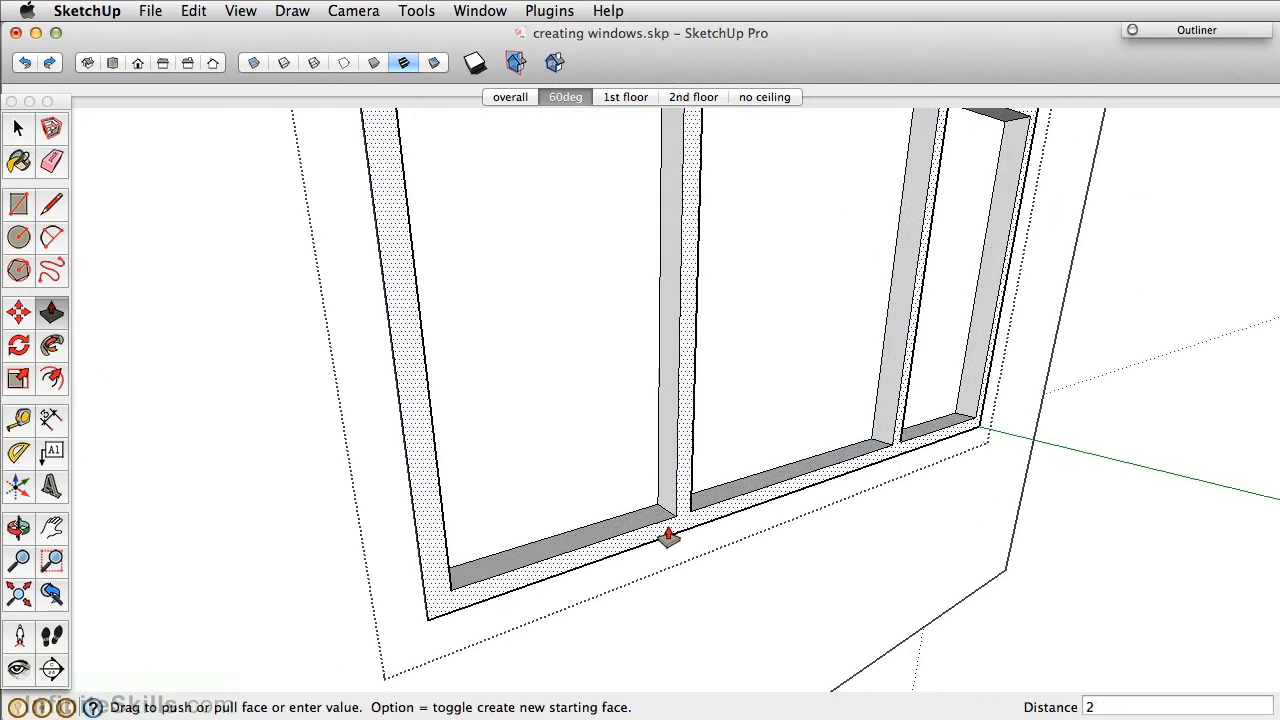
key(Return)
middle_drag(463, 463, 777, 486)
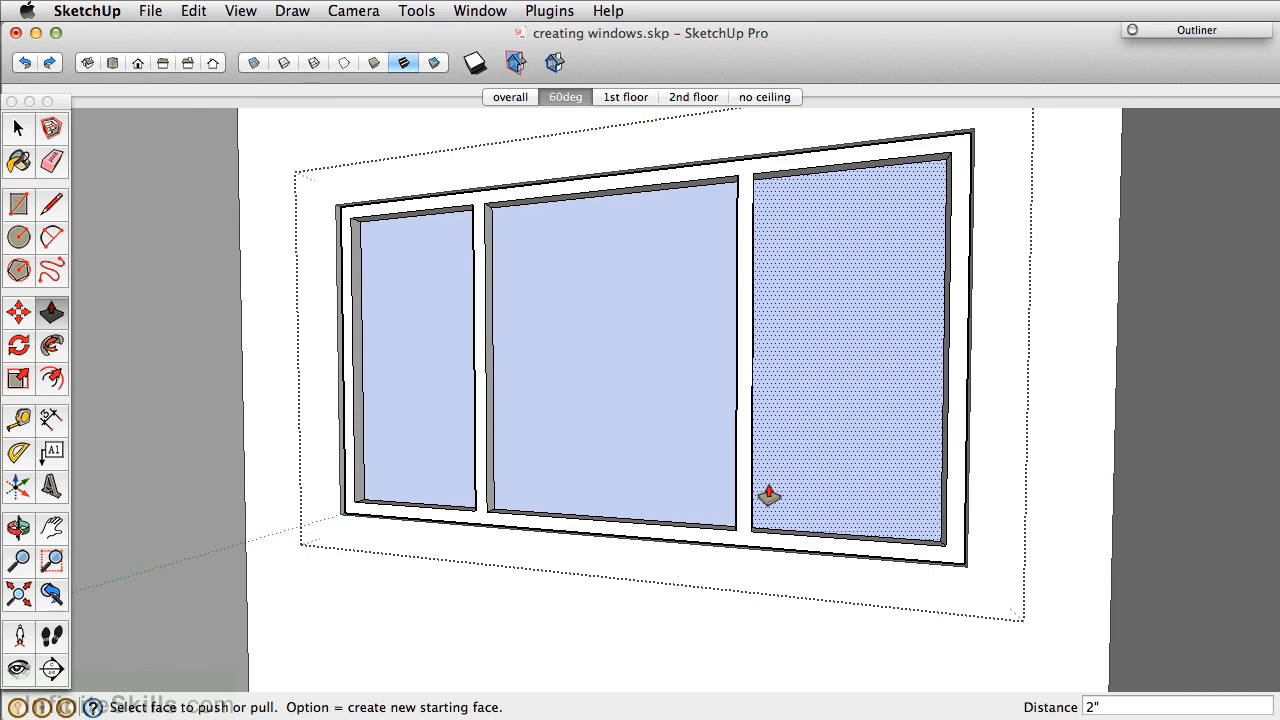
Paint the three glass panes a pale blue at about 20% opacity.
key(b)
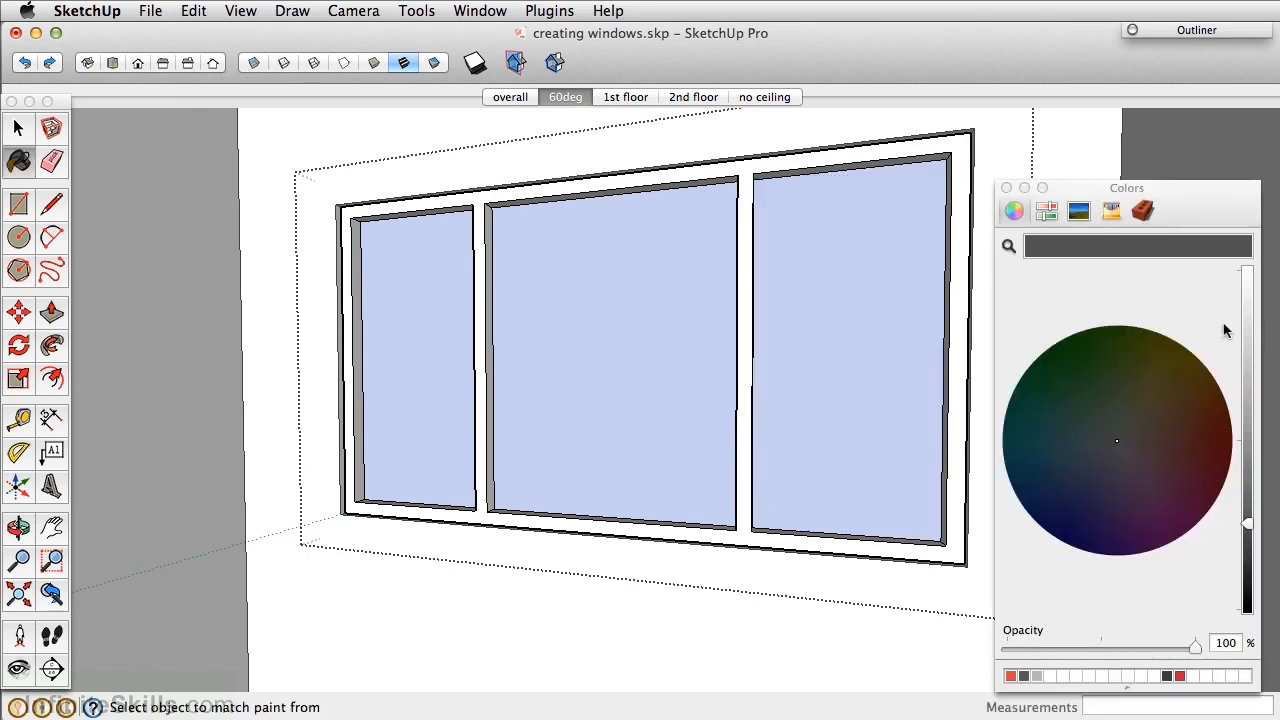
click(1248, 292)
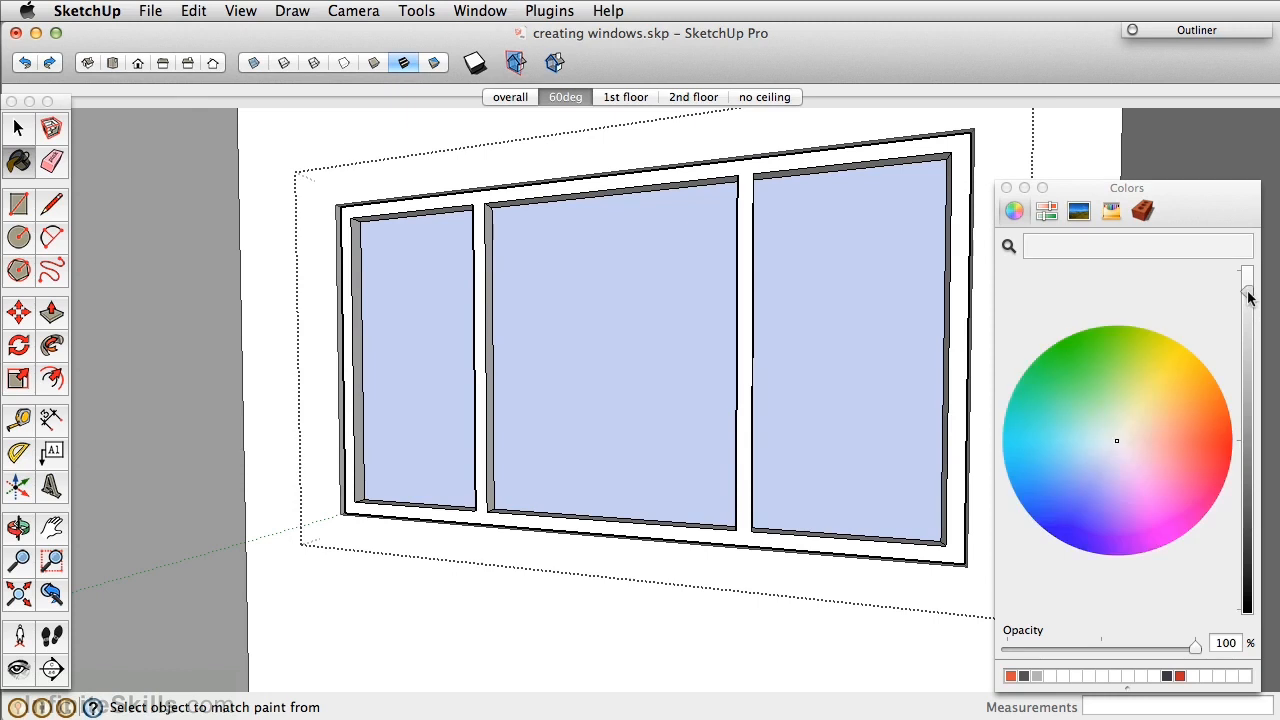
click(1102, 441)
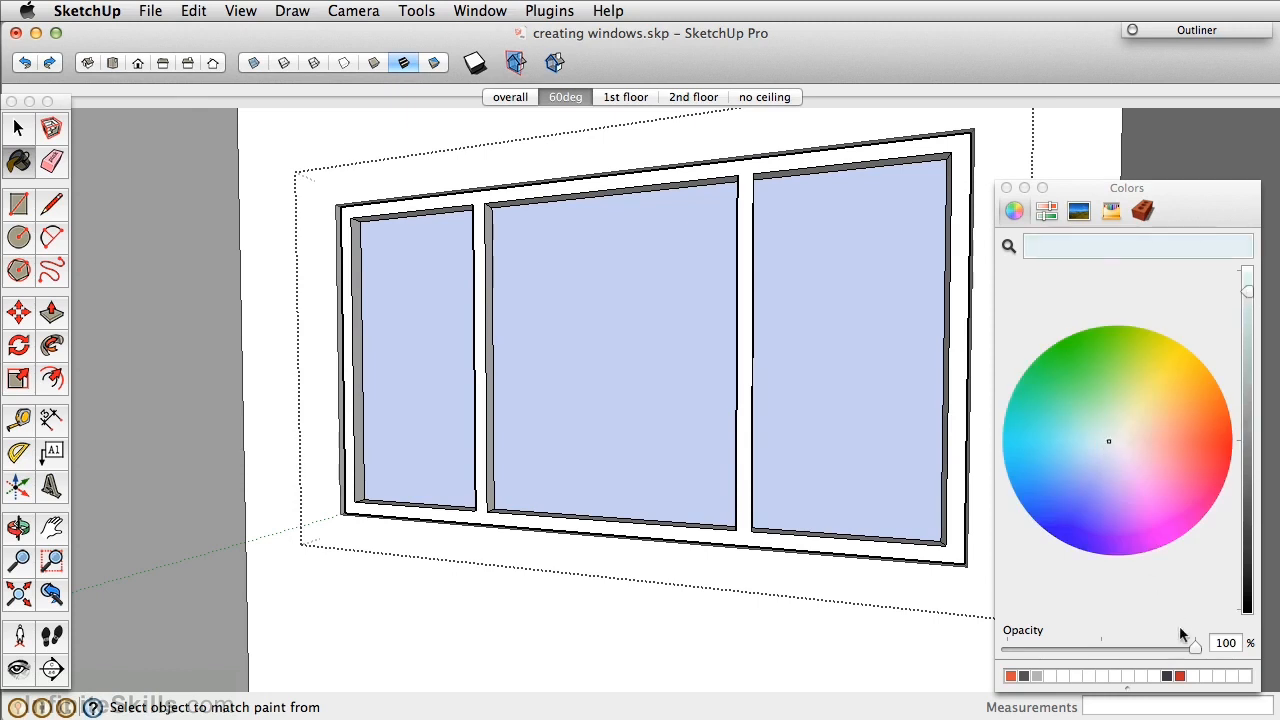
drag(1196, 648, 1048, 650)
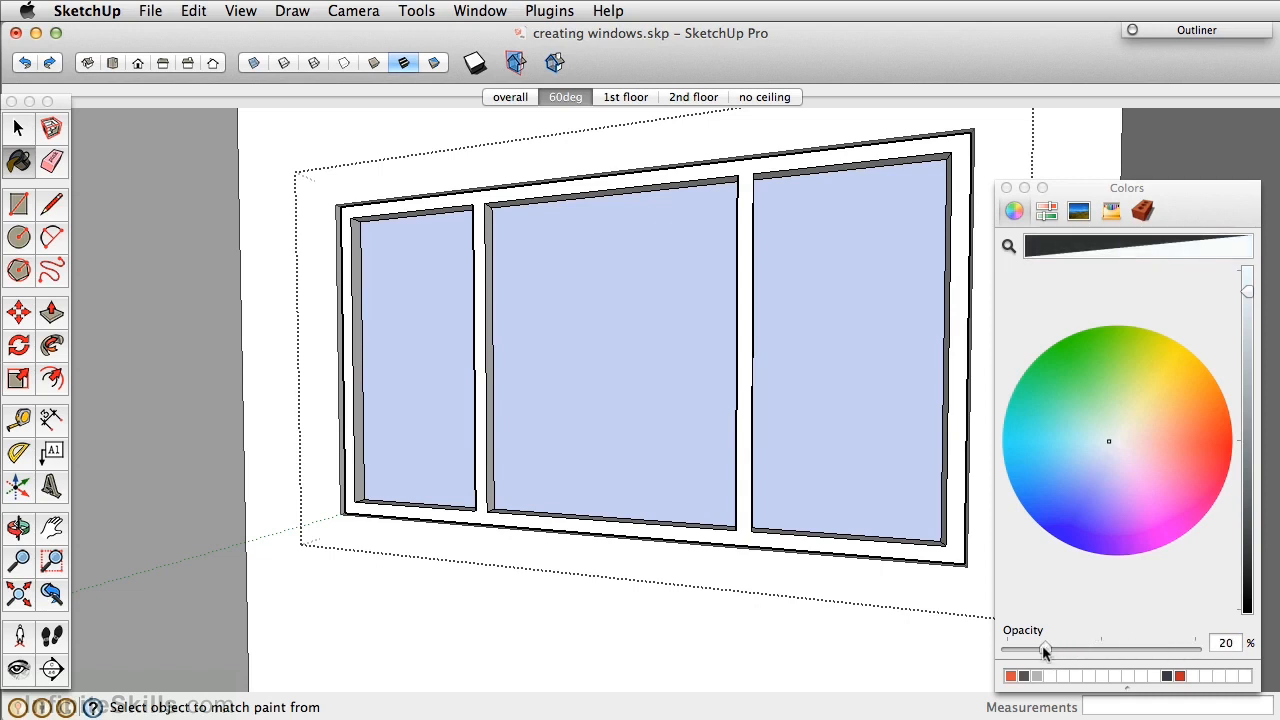
click(900, 310)
click(689, 292)
click(434, 334)
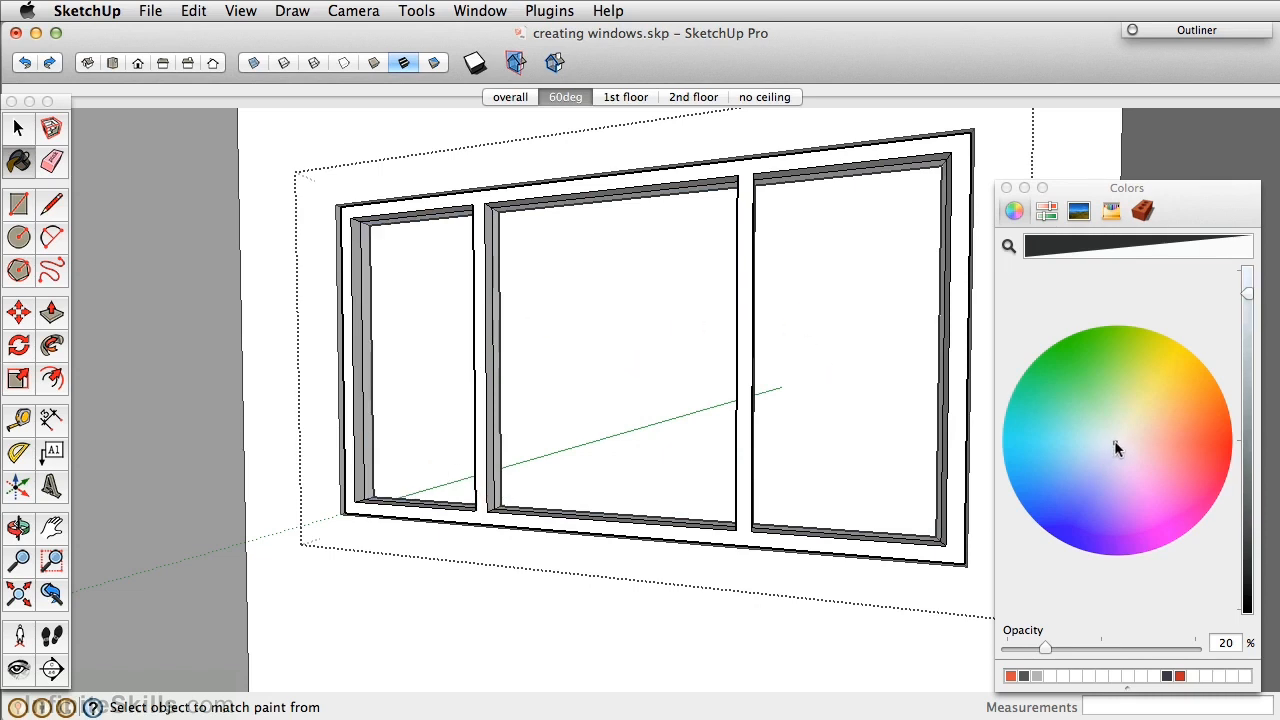
Paint the window frame an opaque grey at full opacity.
drag(1247, 293, 1249, 376)
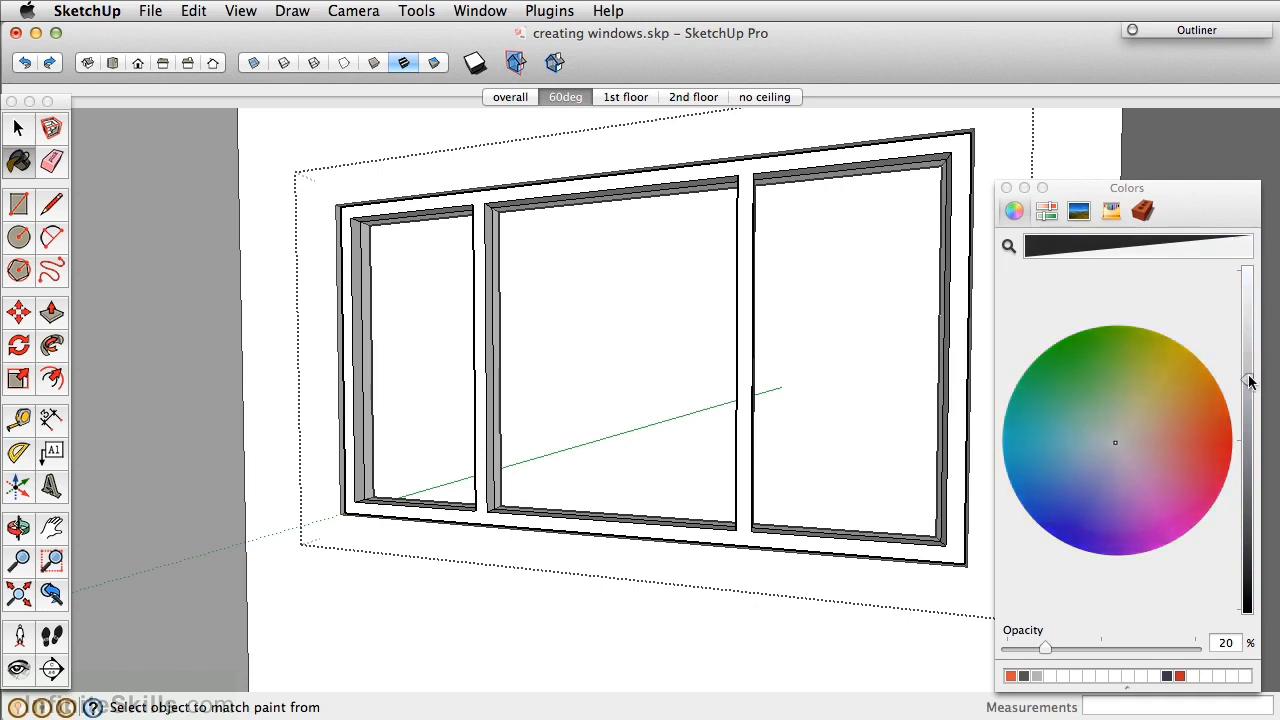
click(755, 530)
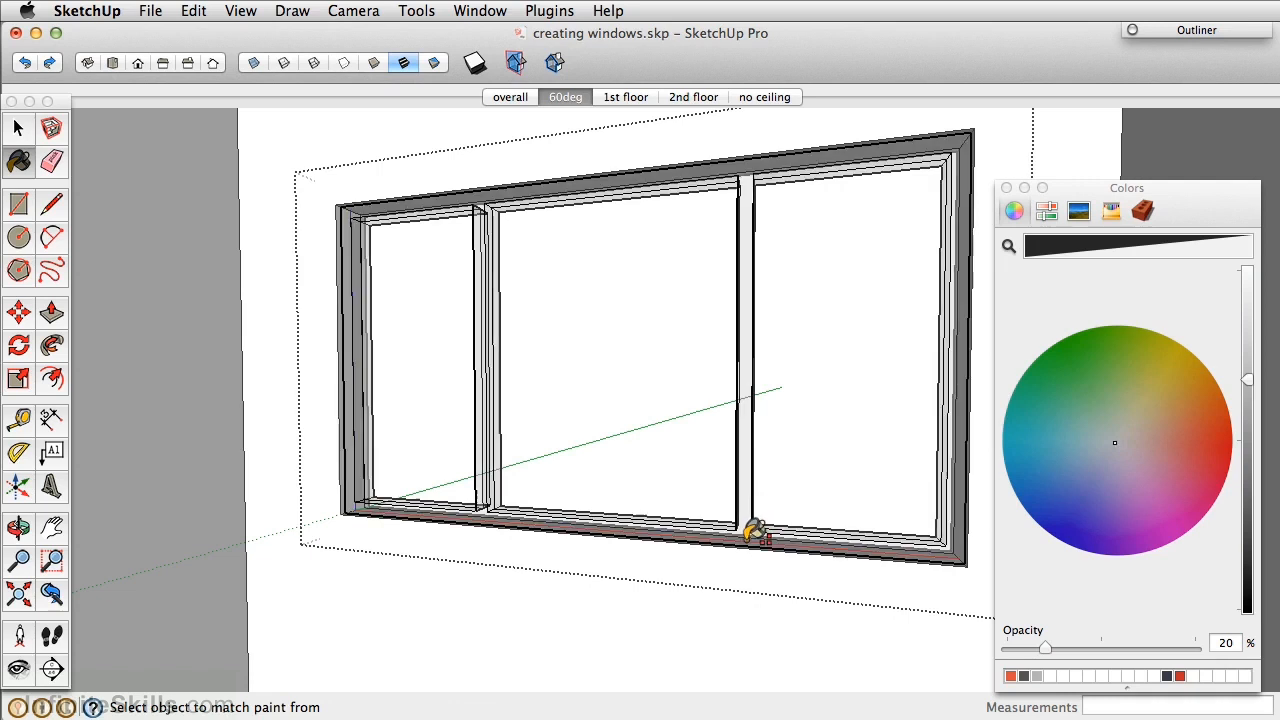
drag(1047, 647, 1195, 647)
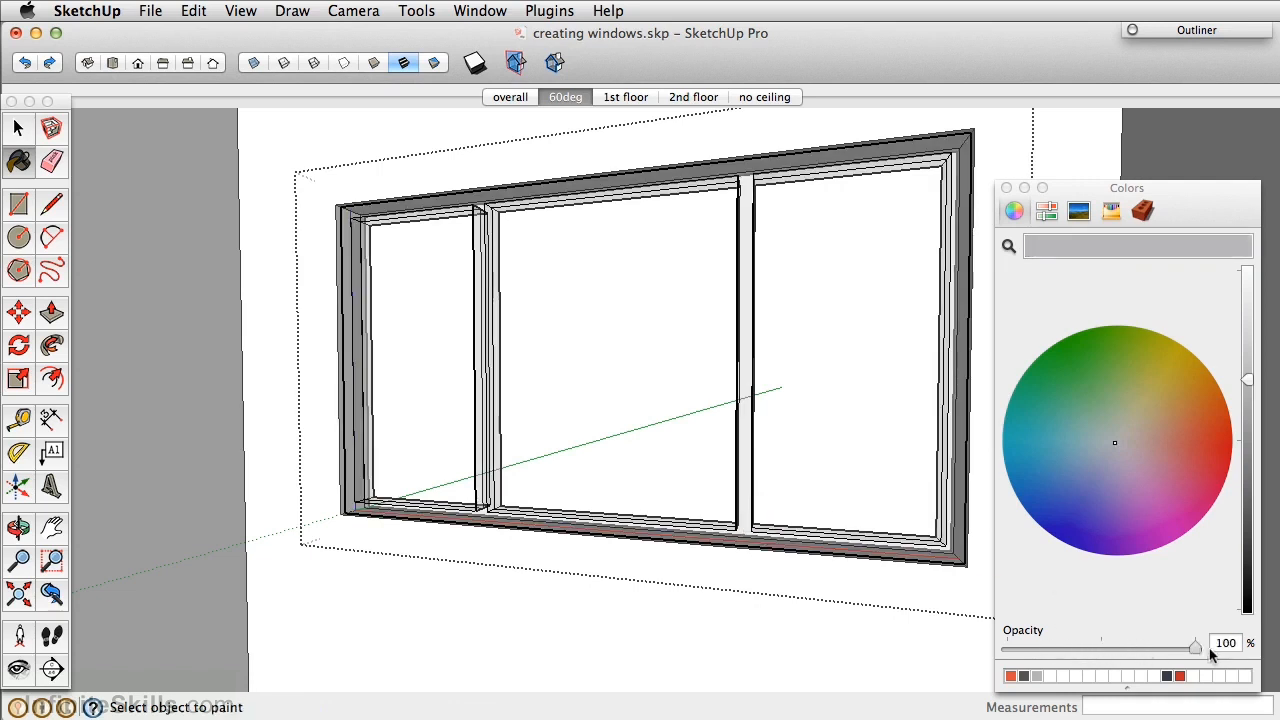
click(758, 530)
mouse_move(809, 434)
middle_down()
mouse_move(674, 471)
mouse_move(563, 460)
mouse_move(880, 476)
mouse_move(854, 500)
mouse_move(911, 457)
middle_up()
Deselect the window and orbit to view the upper-floor wall's two openings from the left.
key(space)
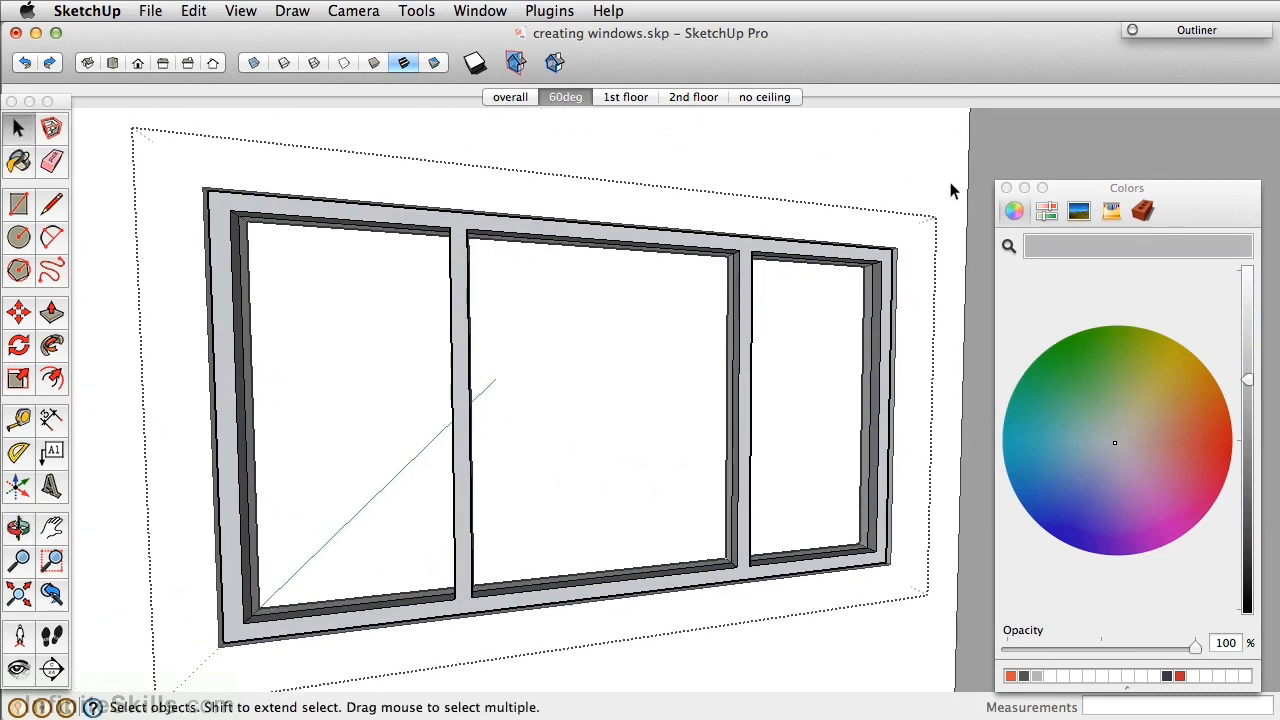
click(951, 190)
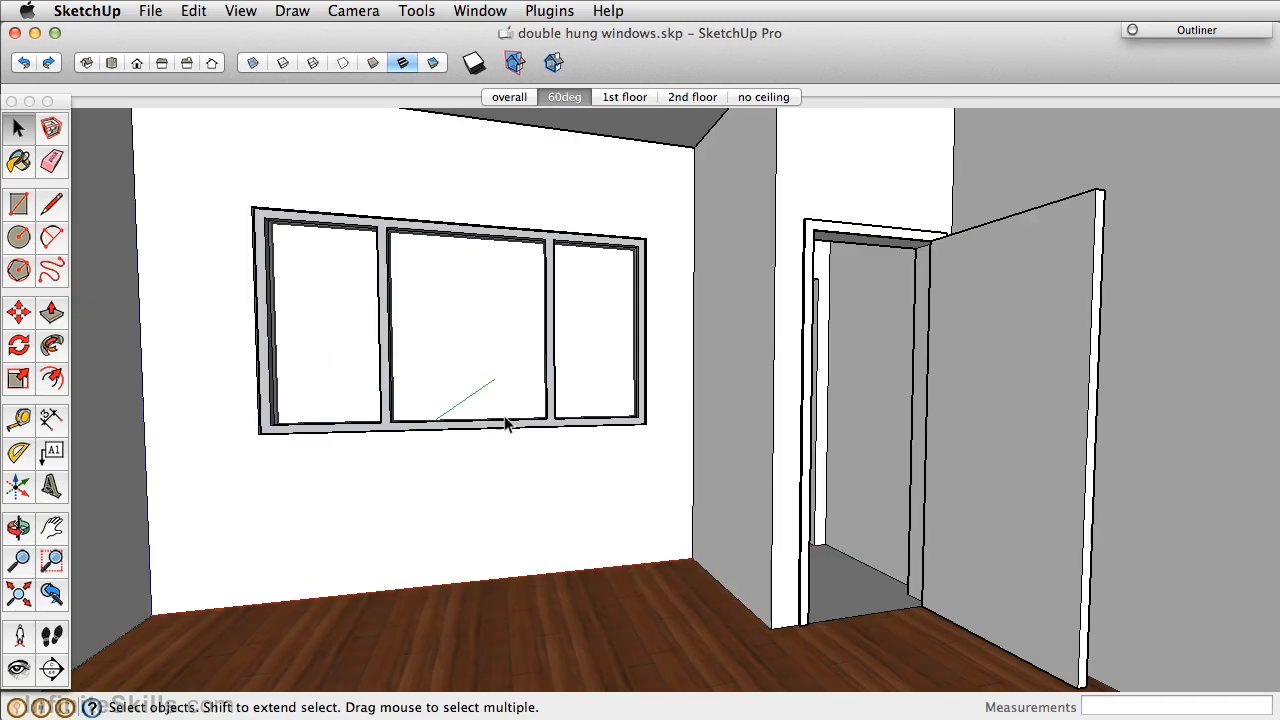
key(o)
drag(369, 403, 1053, 420)
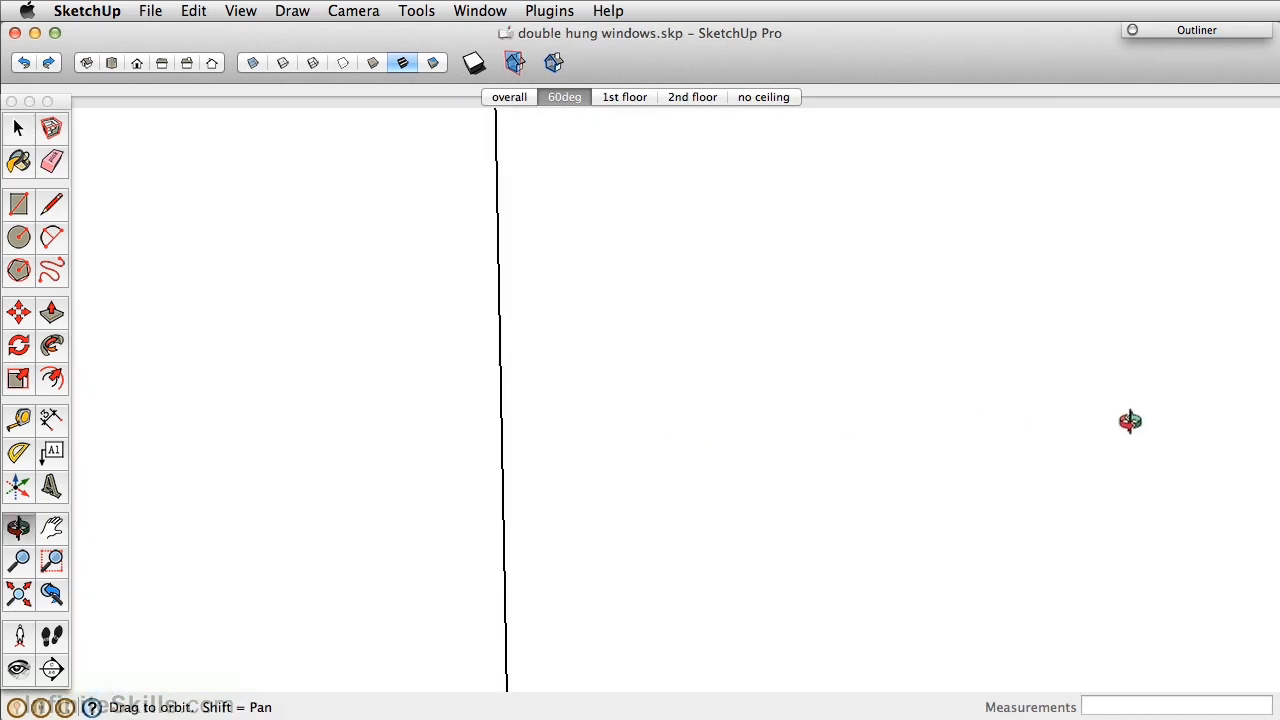
middle_drag(480, 443, 845, 434)
scroll(845, 434, down, 2)
middle_drag(760, 432, 785, 440)
scroll(920, 347, down, 2)
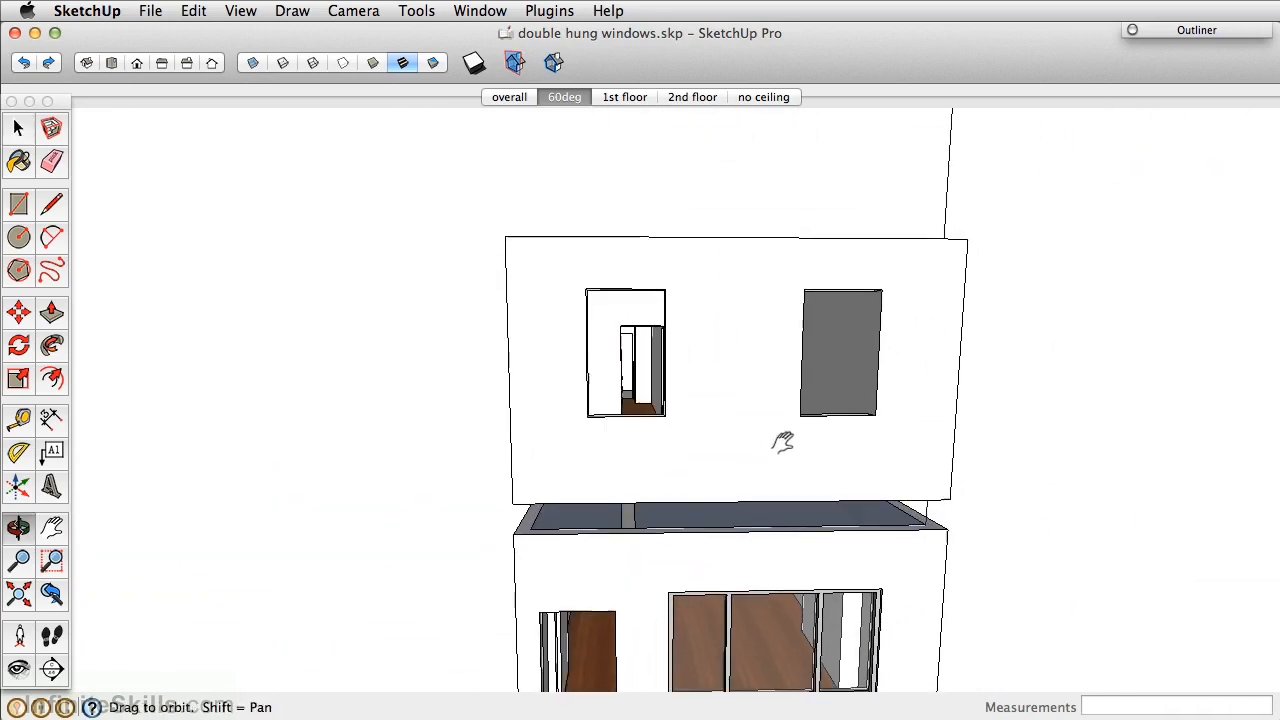
scroll(718, 303, up, 4)
middle_drag(1020, 554, 550, 542)
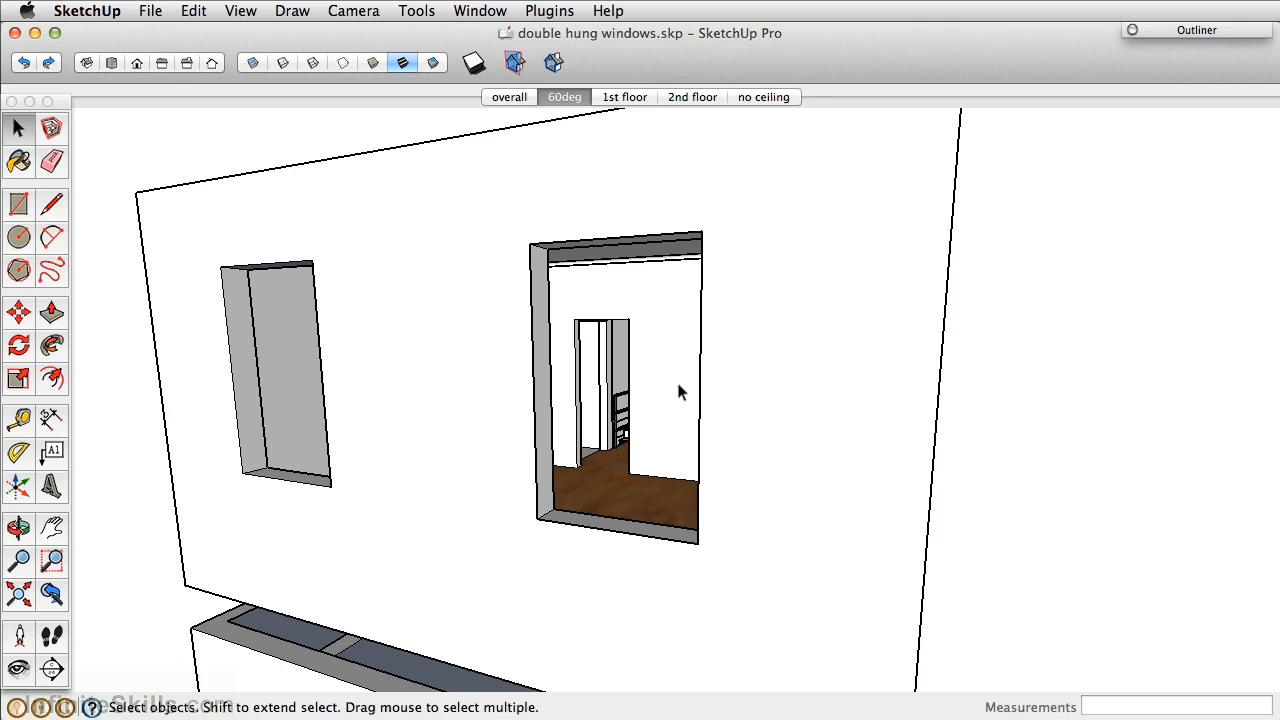
Draw a rectangle corner to corner across the right-hand window opening.
click(18, 204)
click(529, 244)
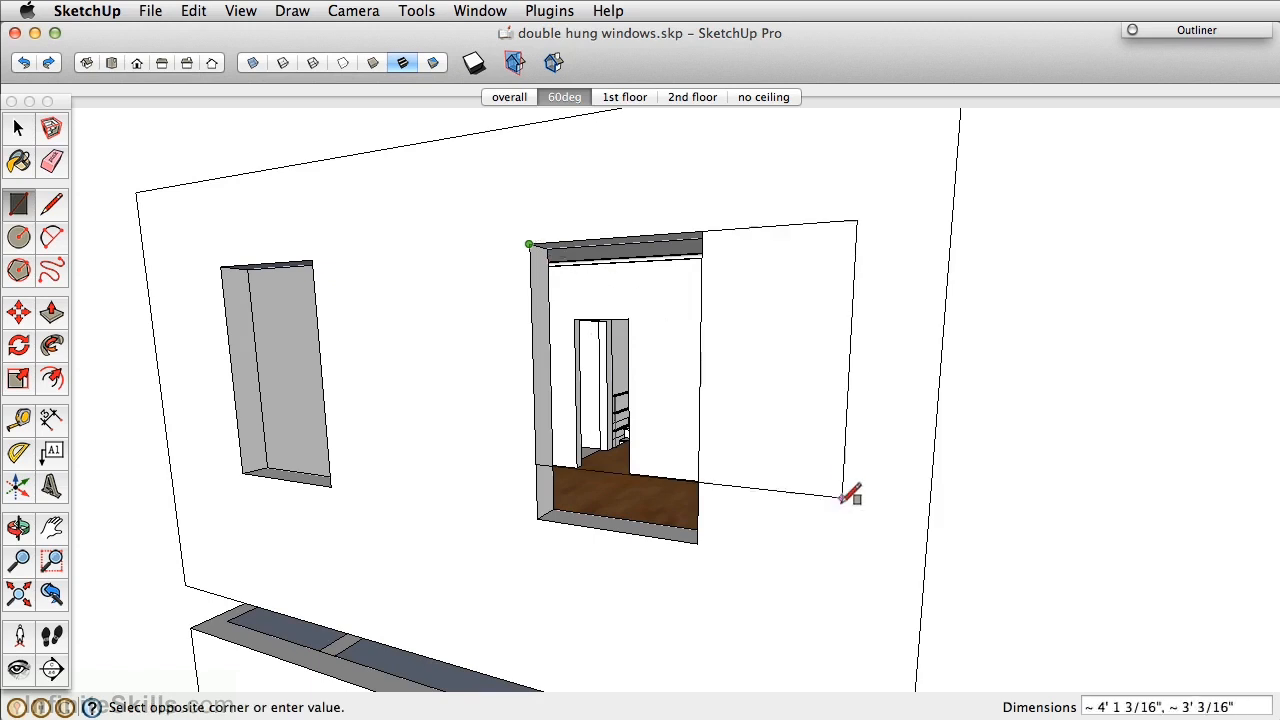
click(697, 542)
Make the rectangle and its edges a group and open it for editing.
key(space)
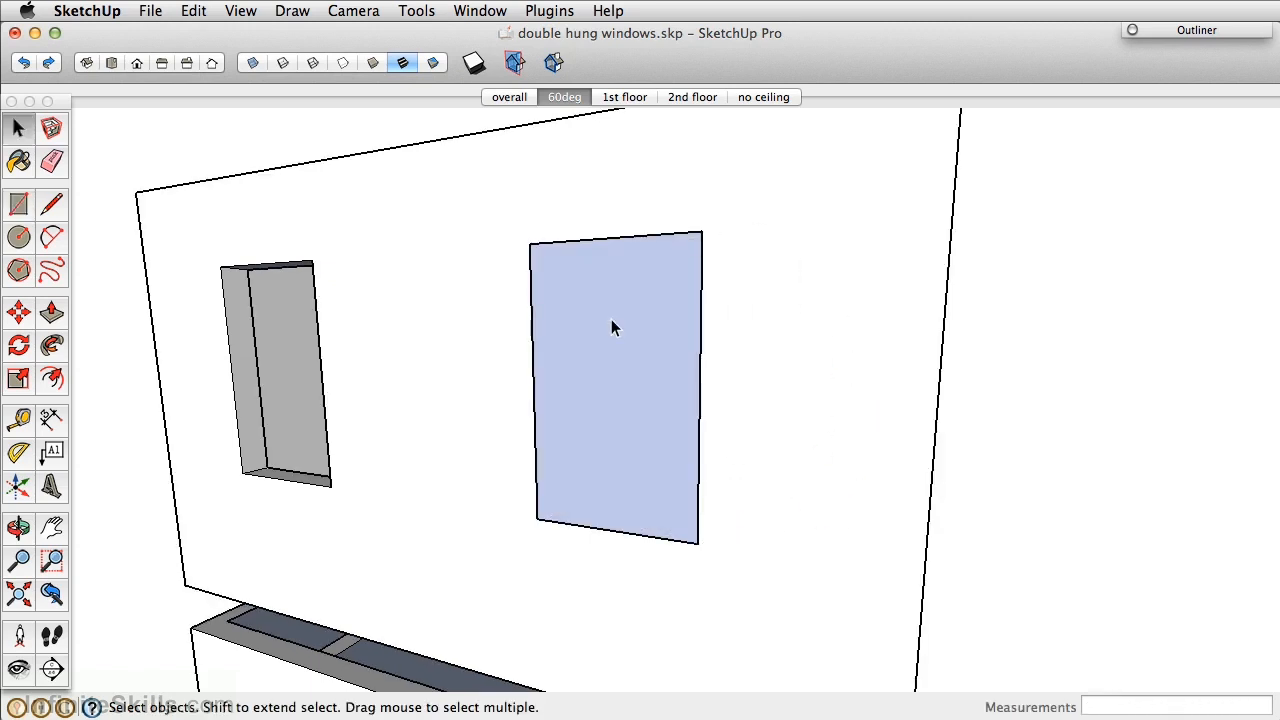
double_click(612, 321)
right_click(611, 318)
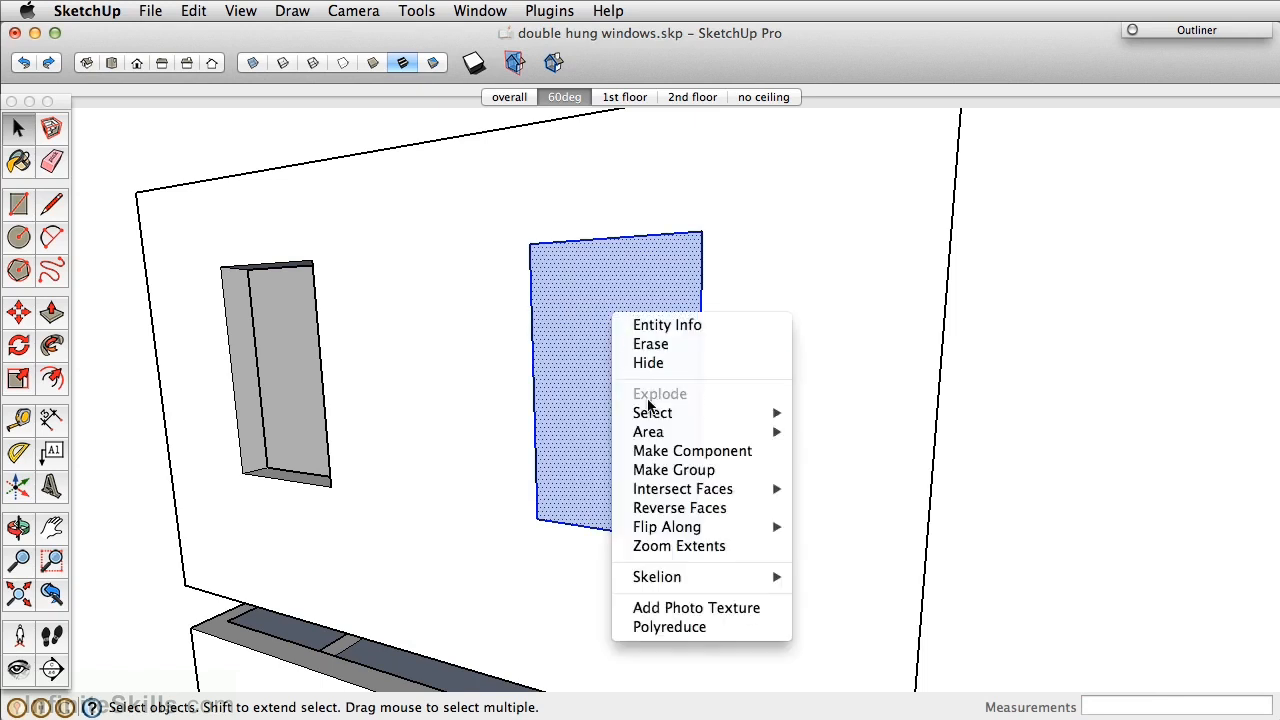
click(672, 470)
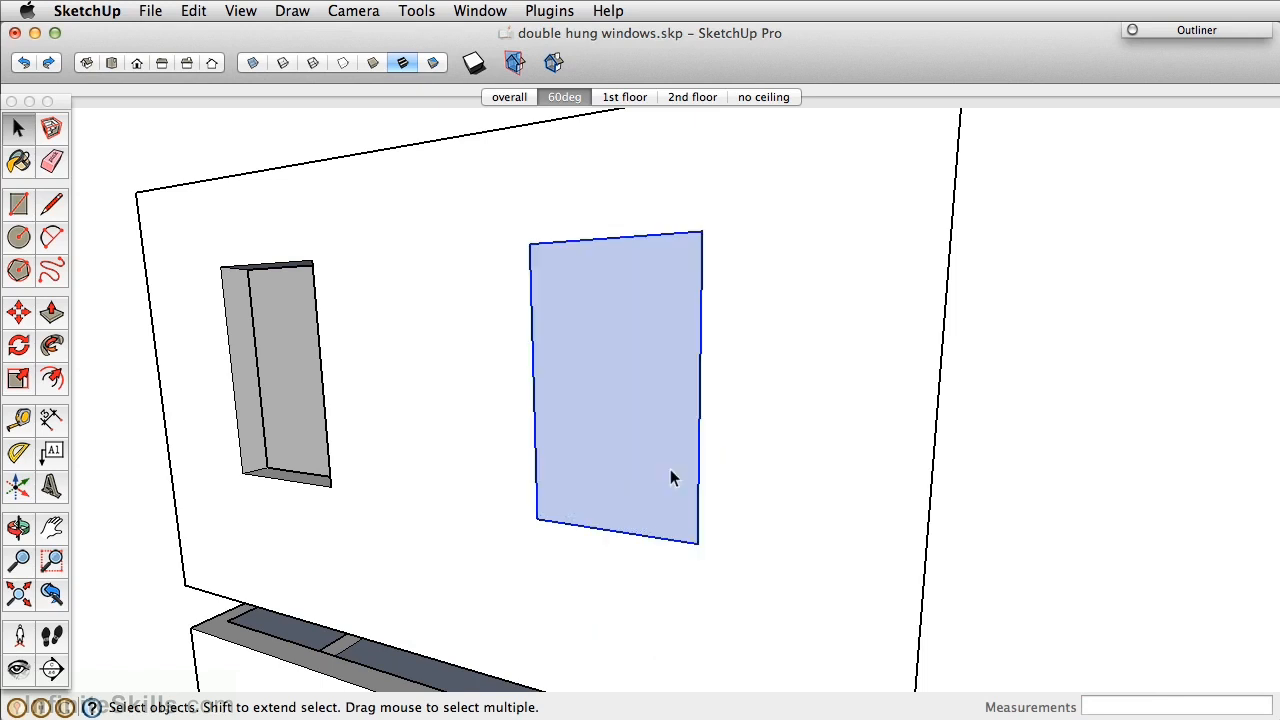
double_click(605, 366)
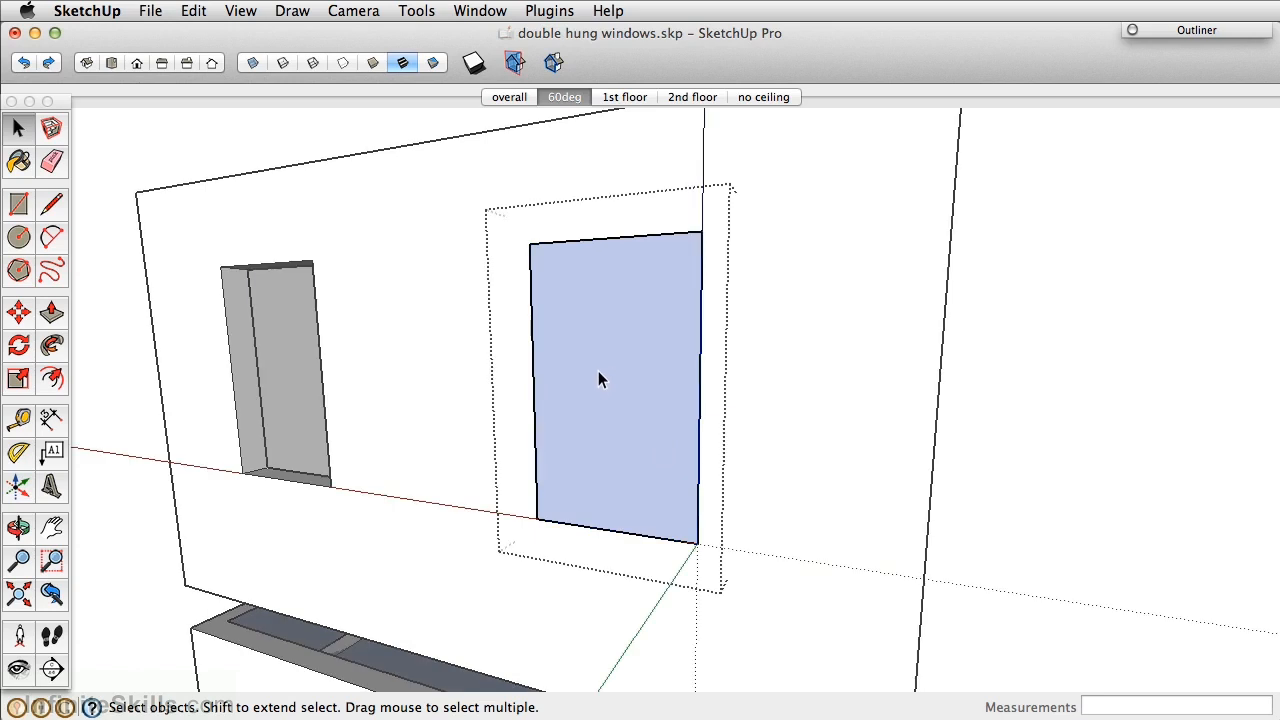
Split the panel with a midpoint line and offset the upper half 2 inches inward.
key(l)
click(533, 386)
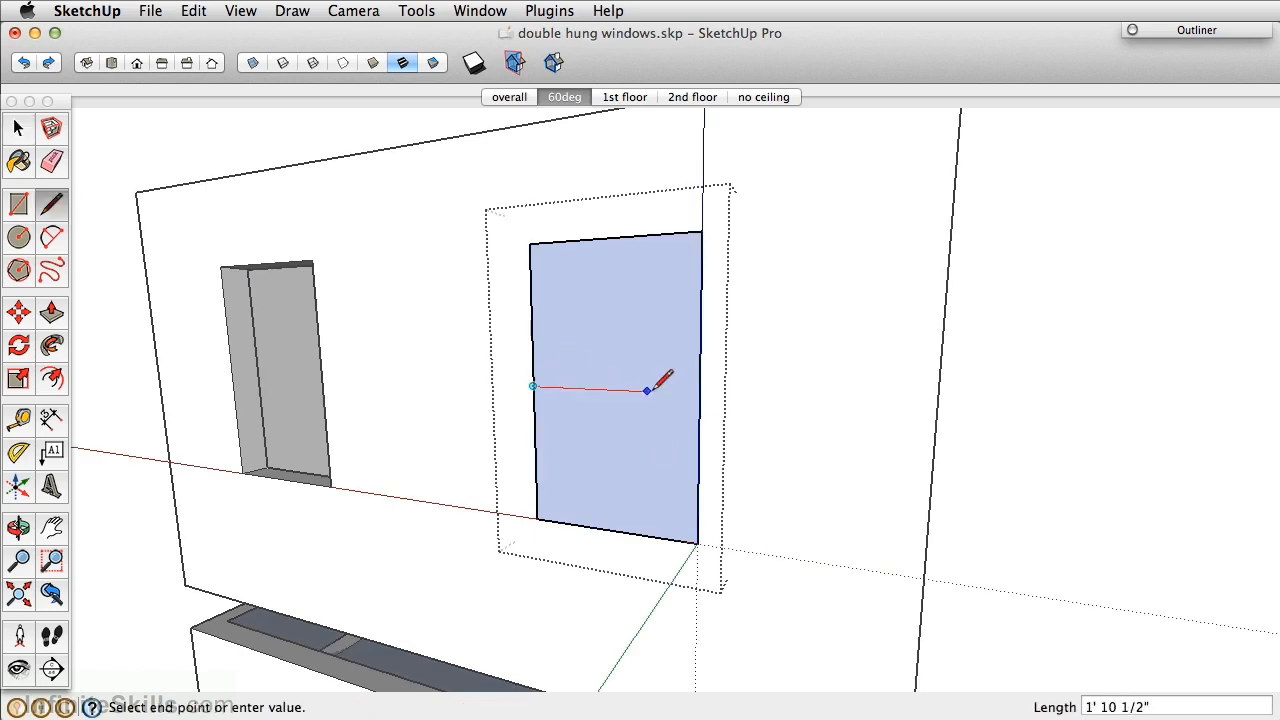
click(698, 394)
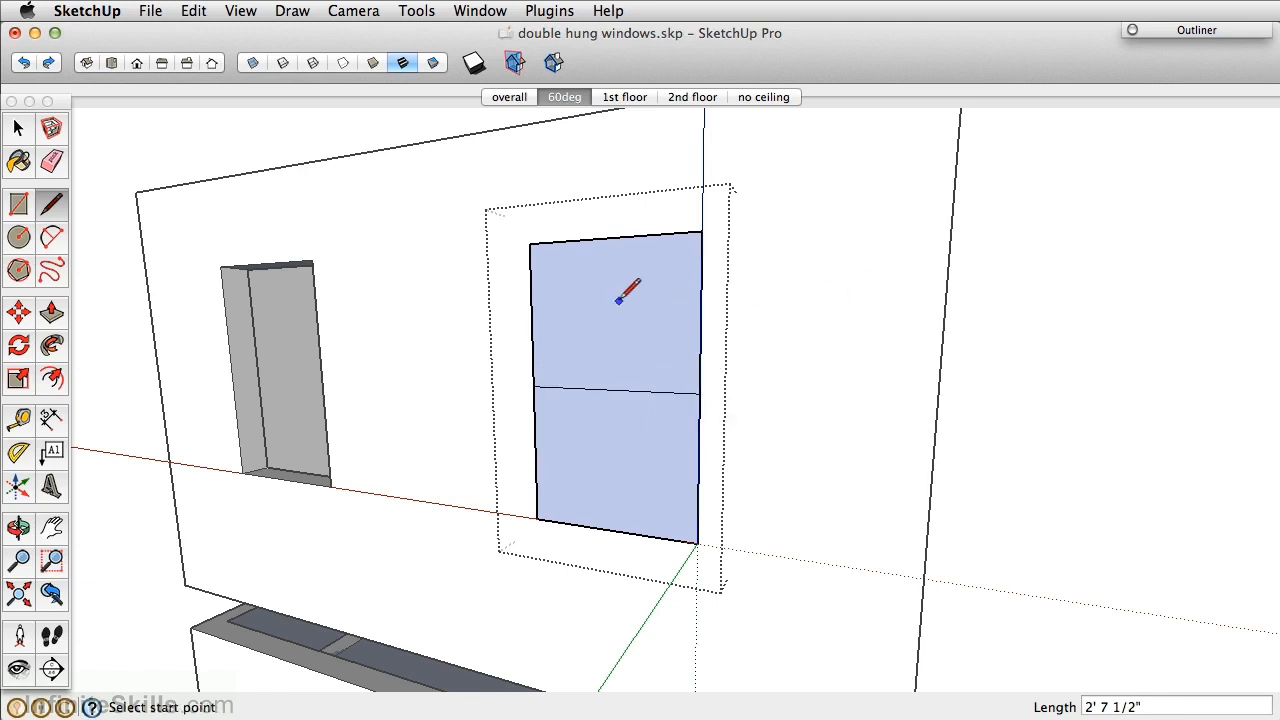
key(f)
click(590, 262)
text(2)
key(Return)
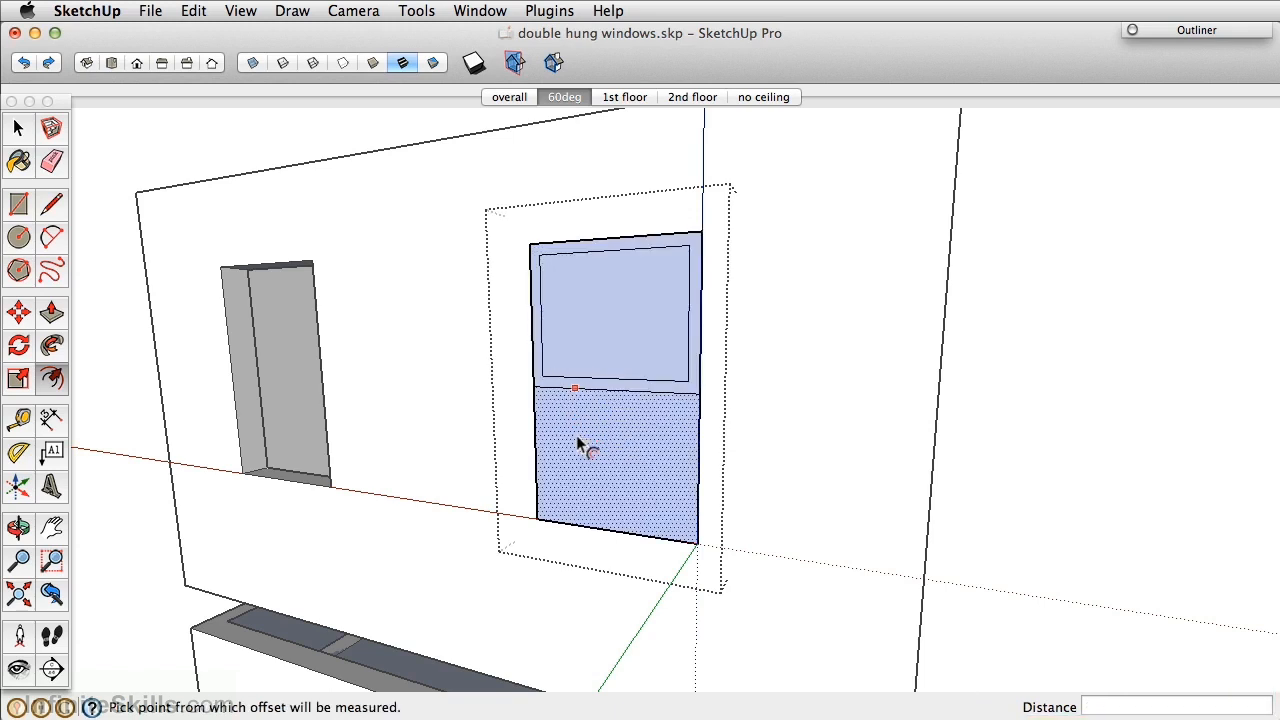
Recentre the view and select the upper, then the lower sash frame faces.
scroll(620, 411, up, 5)
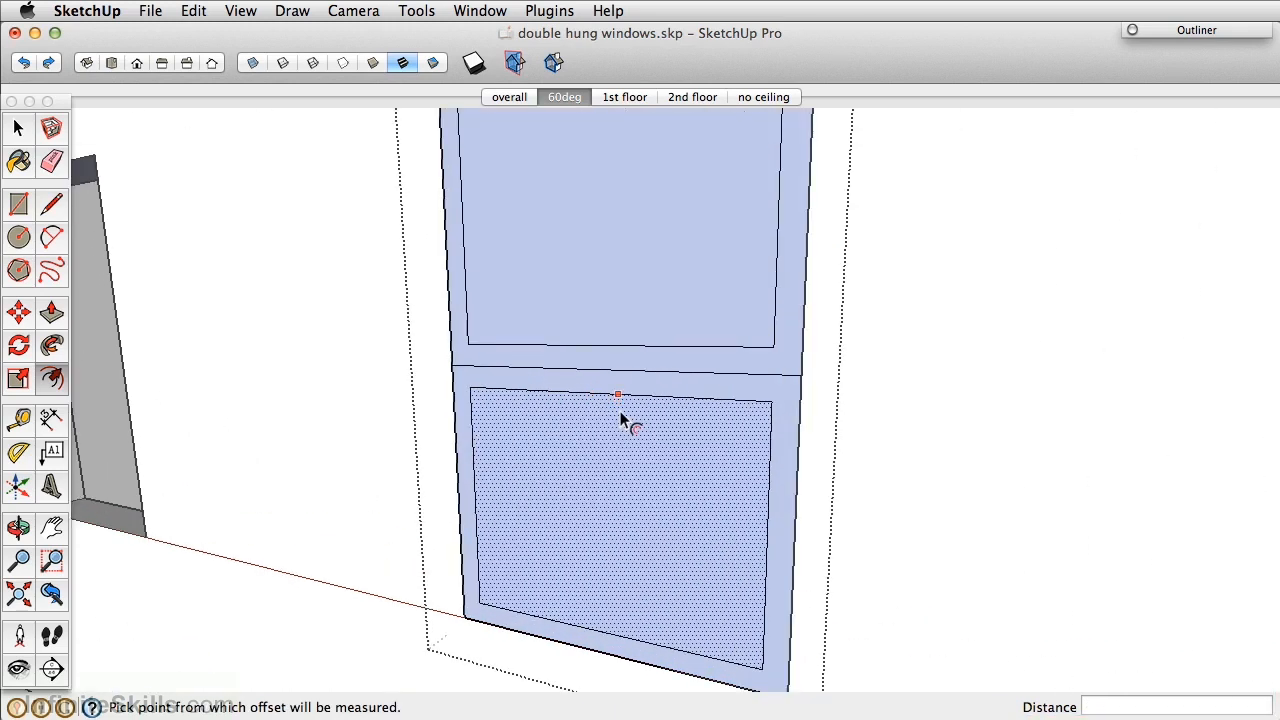
key(space)
scroll(641, 345, down, 5)
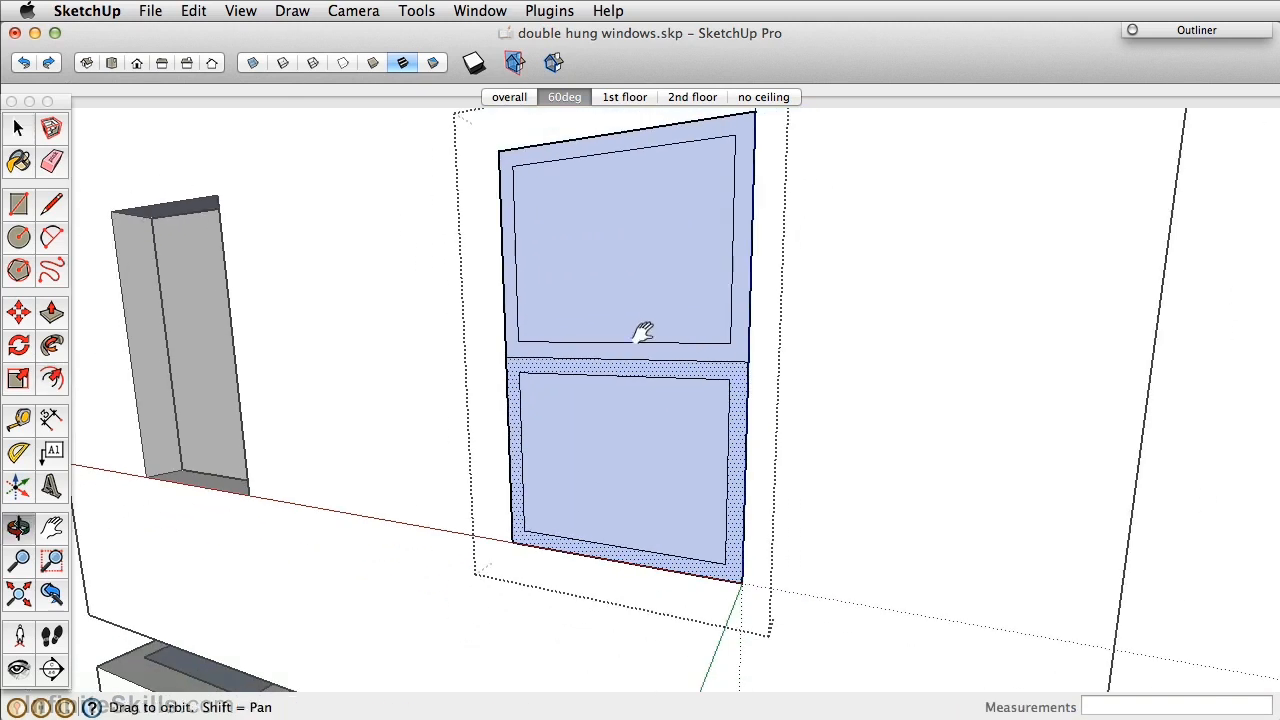
shift+middle_drag(645, 328, 571, 360)
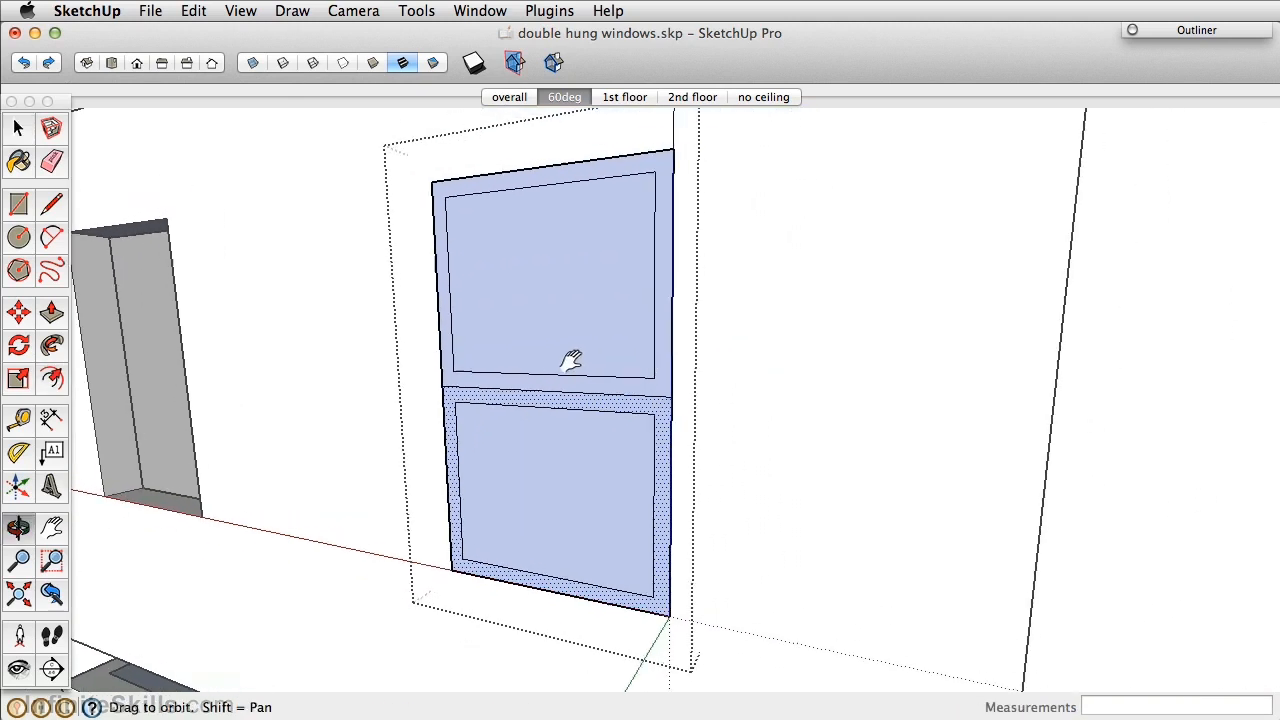
click(619, 178)
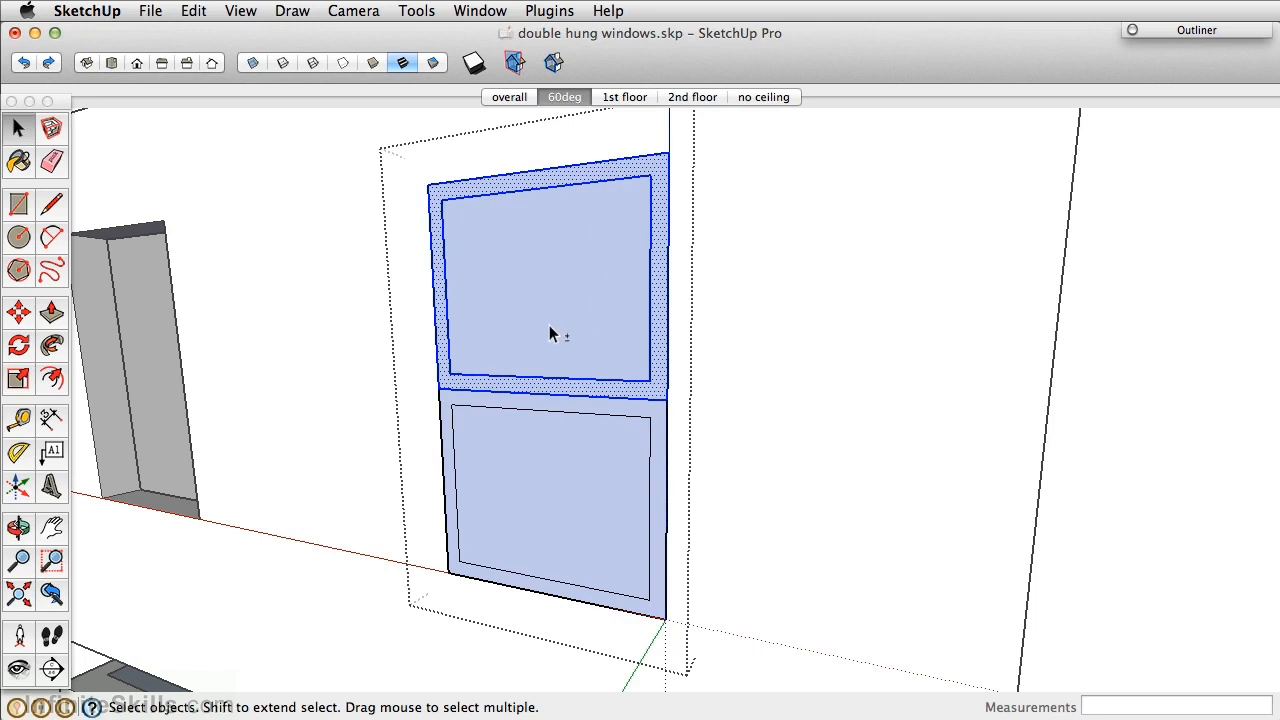
shift+click(538, 257)
click(564, 406)
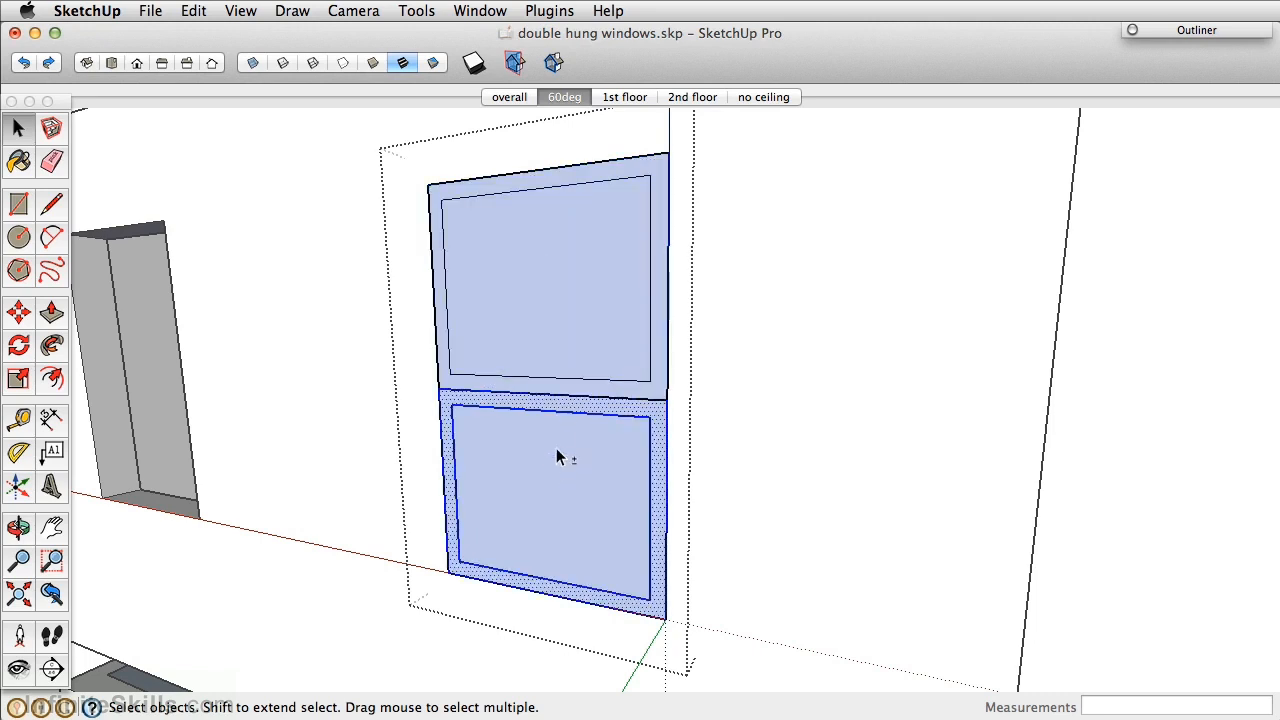
Inside the upper sash group, pull its frame out 2 inches.
double_click(560, 303)
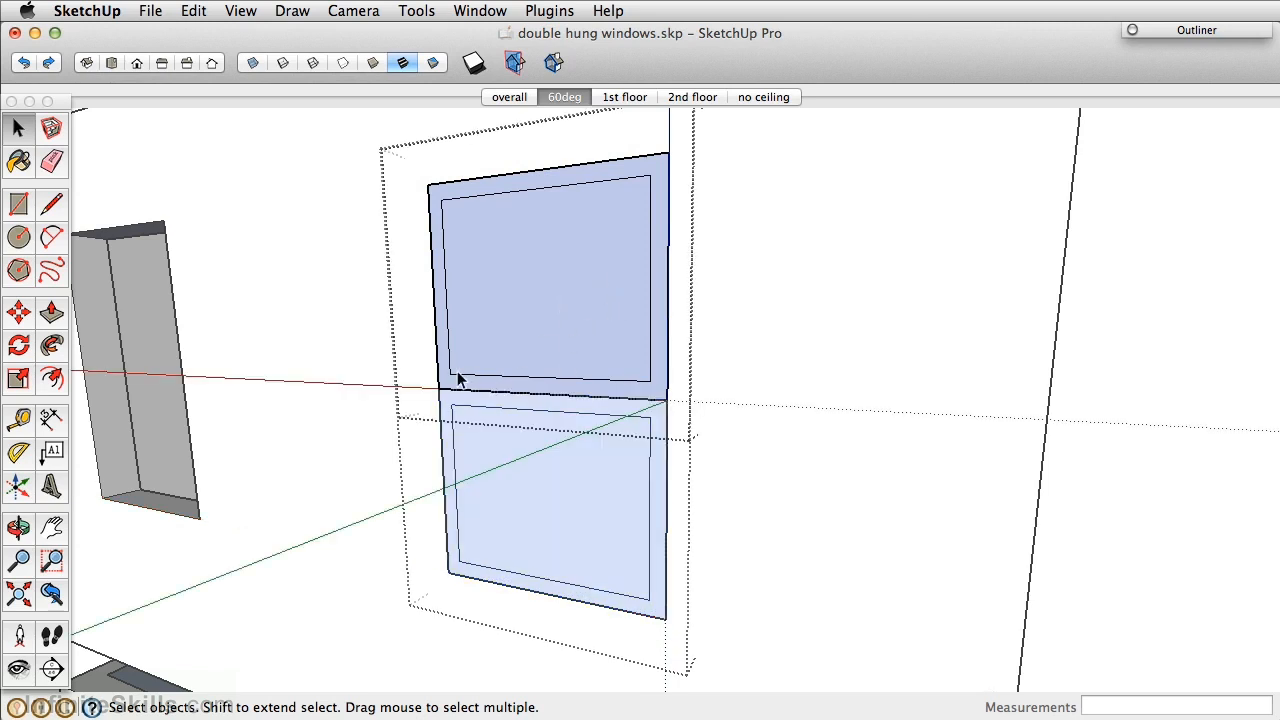
key(p)
drag(440, 363, 420, 370)
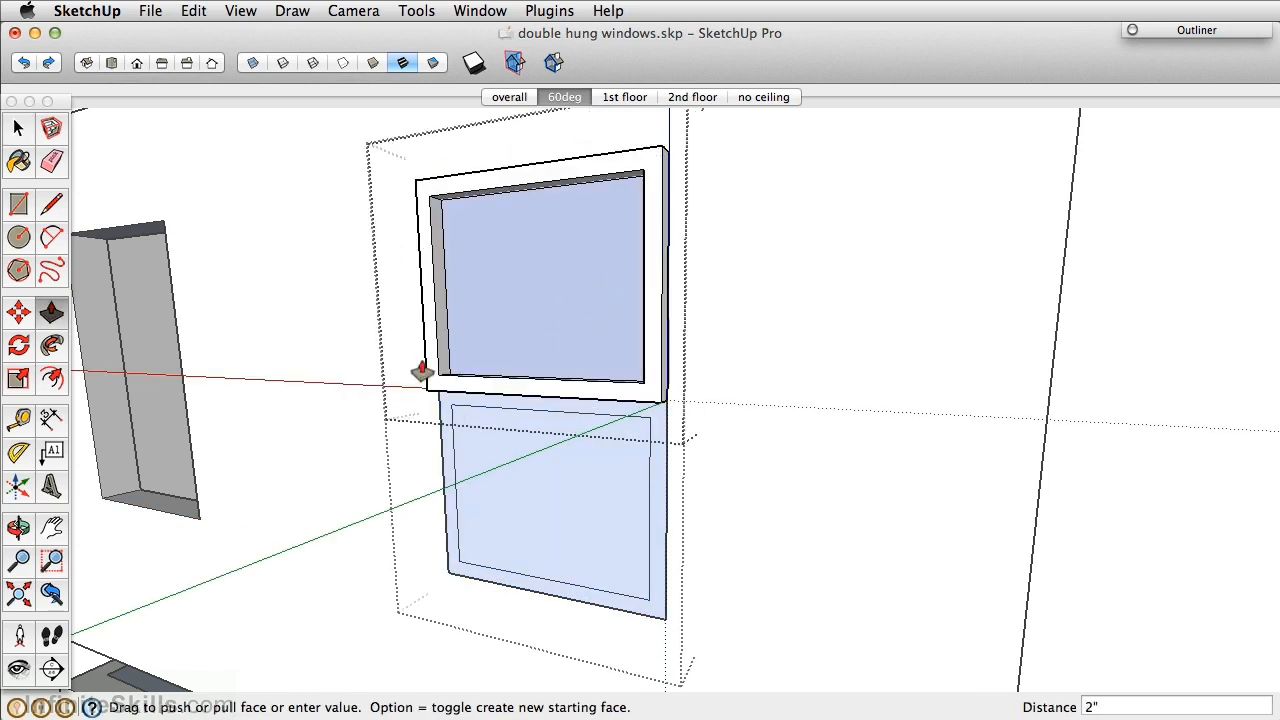
key(space)
click(799, 357)
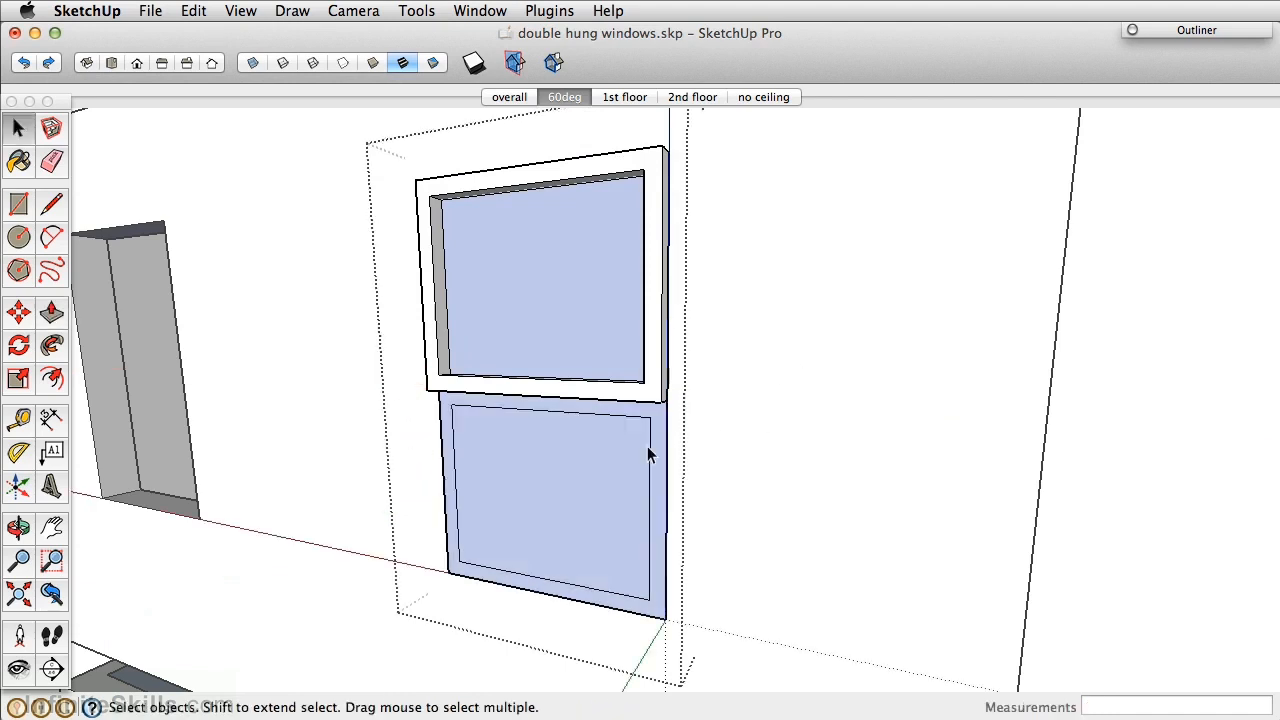
Inside the lower sash group, push/pull its frame 2 inches deep, then select that sash.
double_click(613, 467)
key(p)
click(651, 437)
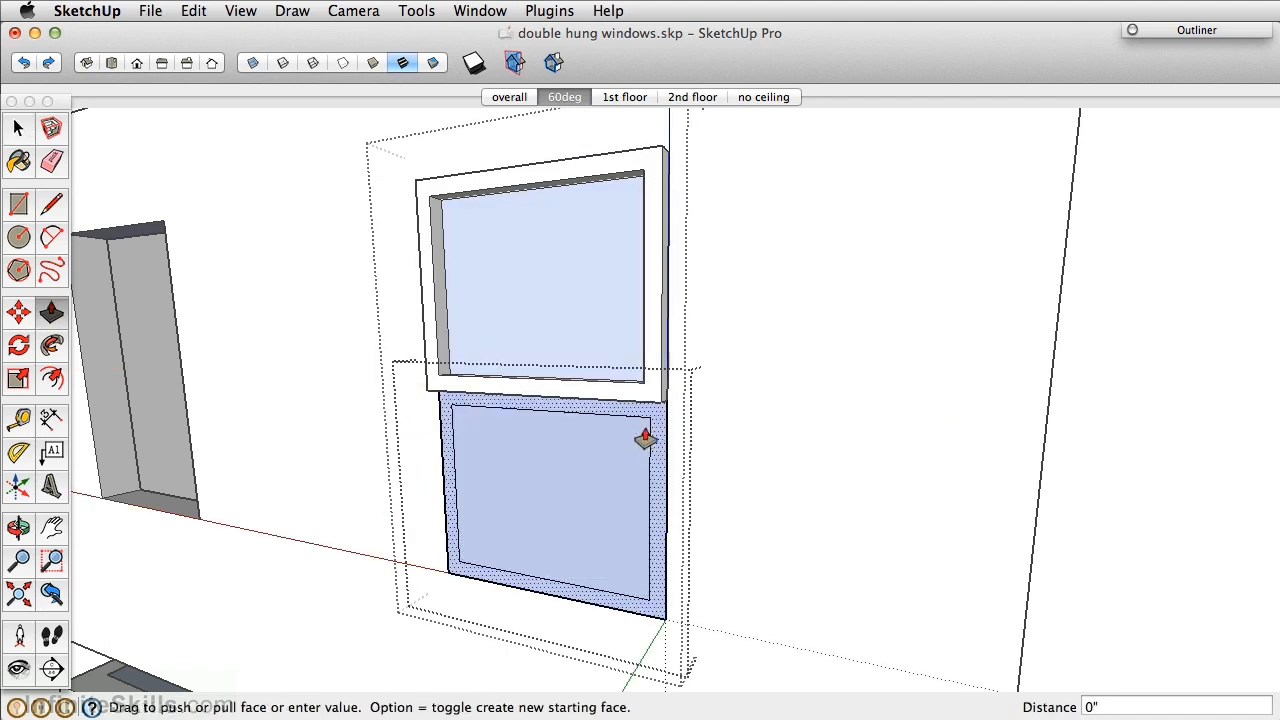
drag(651, 437, 626, 446)
text(2)
key(Return)
key(space)
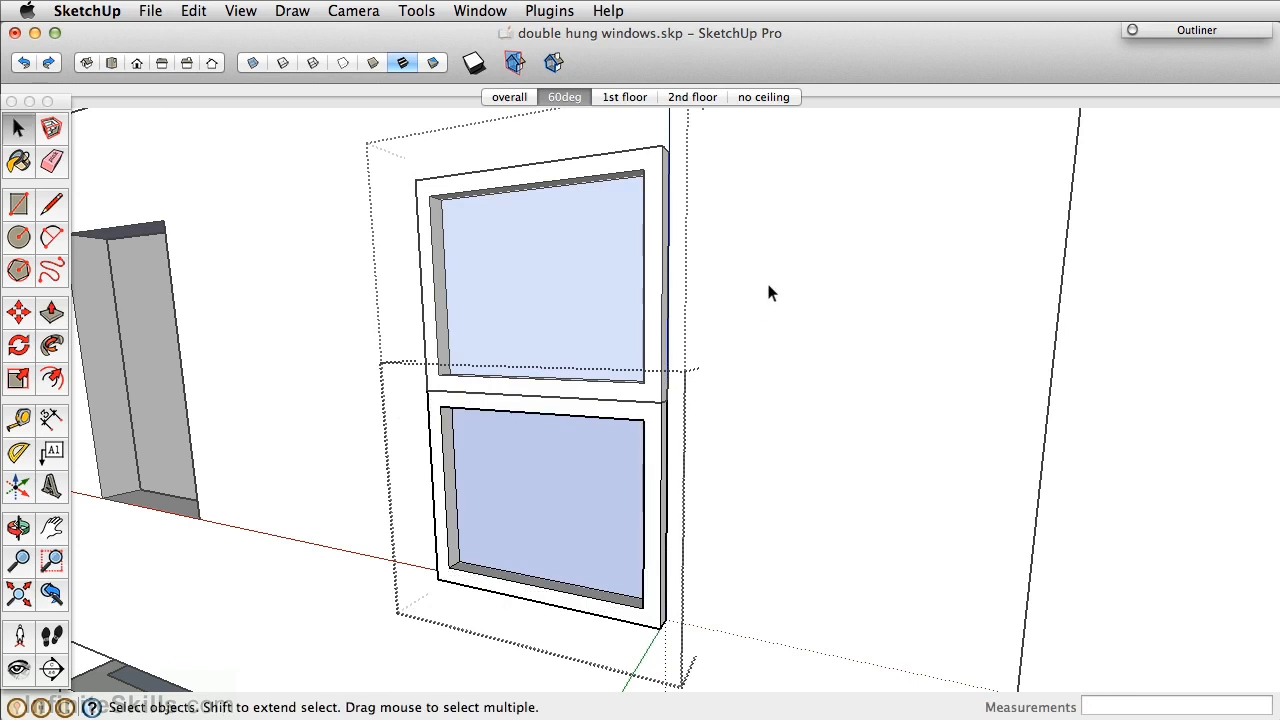
click(768, 285)
click(657, 445)
middle_drag(630, 470, 476, 507)
Move the lower sash 2 inches over so it sits offset from the upper sash.
key(m)
scroll(449, 520, up, 5)
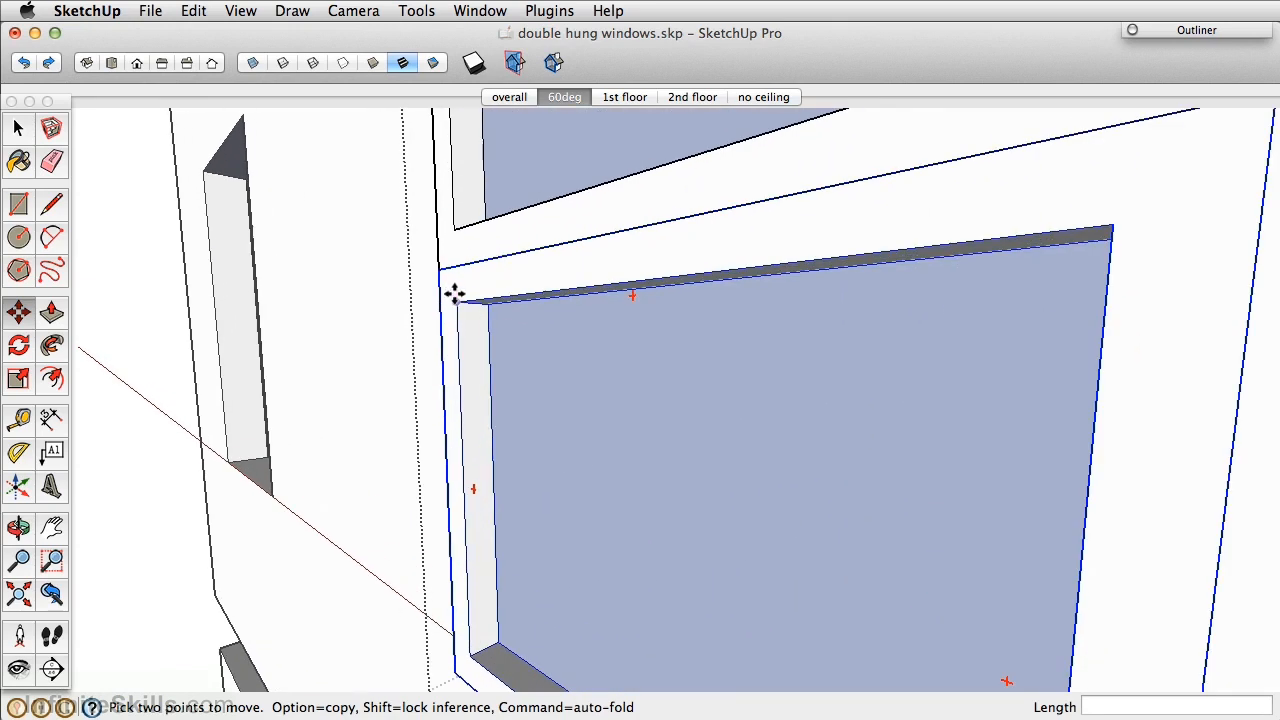
click(434, 266)
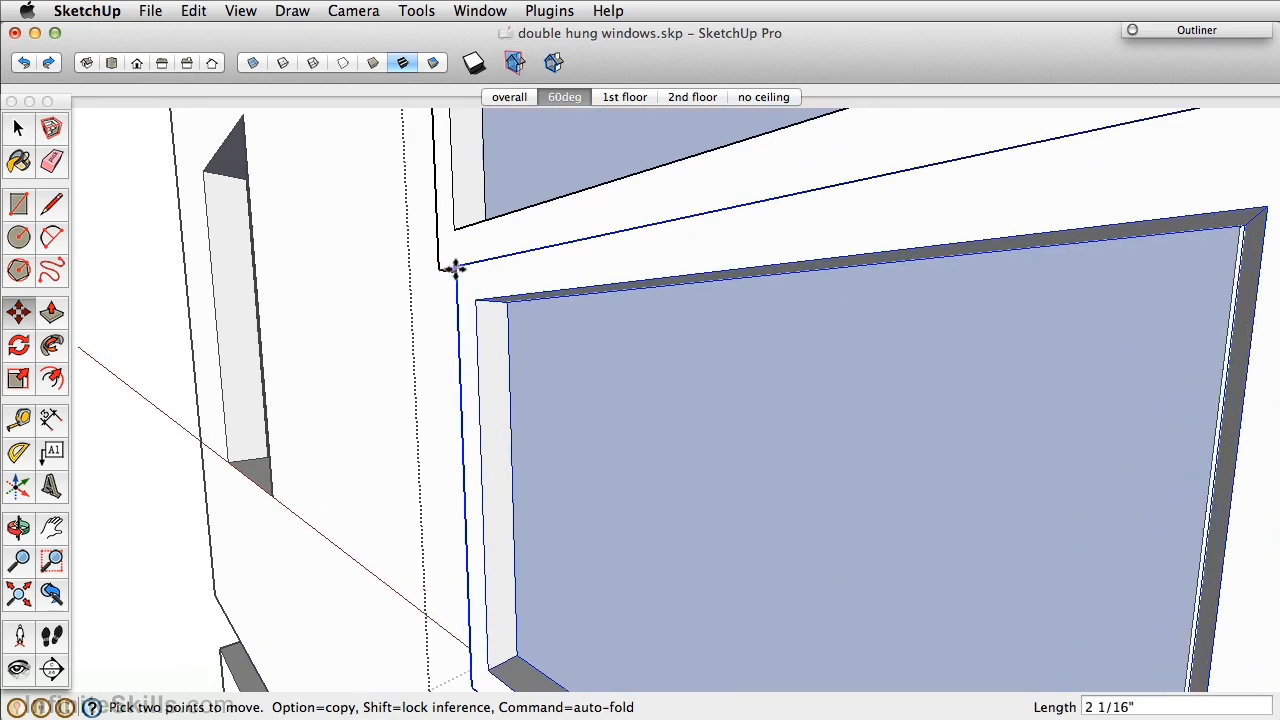
click(471, 277)
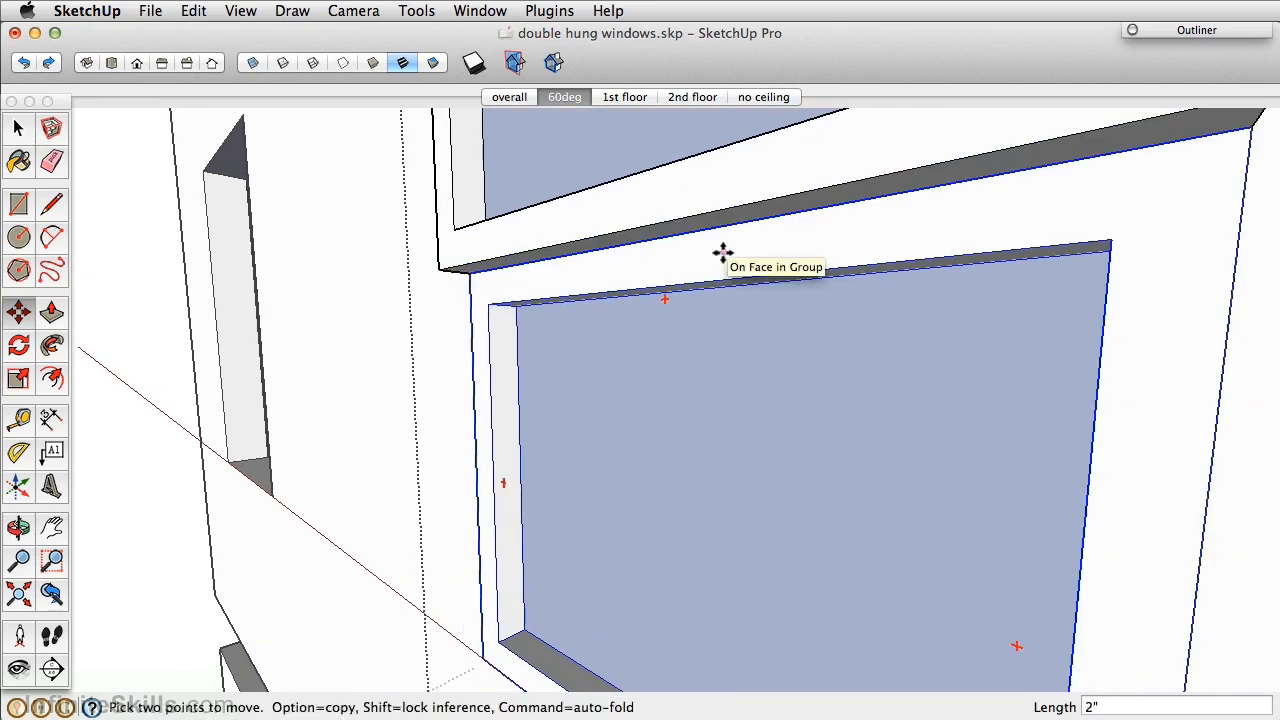
scroll(723, 251, down, 4)
Move the window assembly 2 inches into the wall opening.
key(space)
key(m)
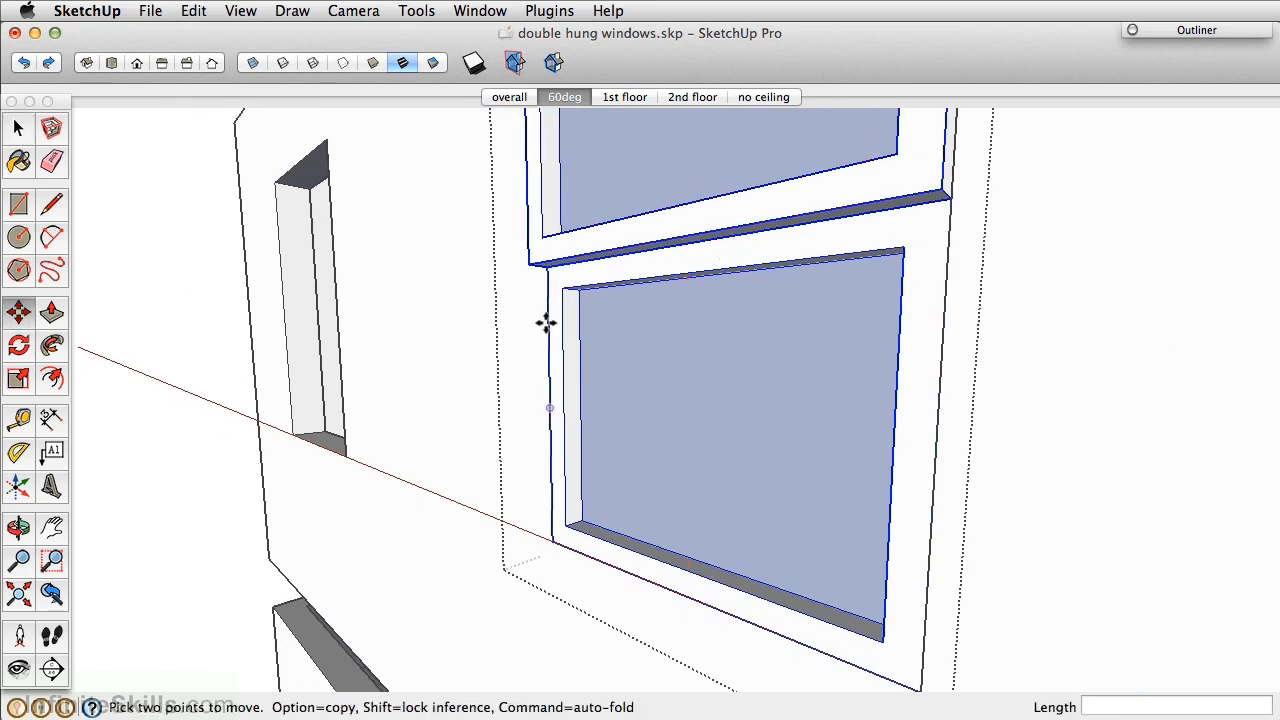
click(530, 260)
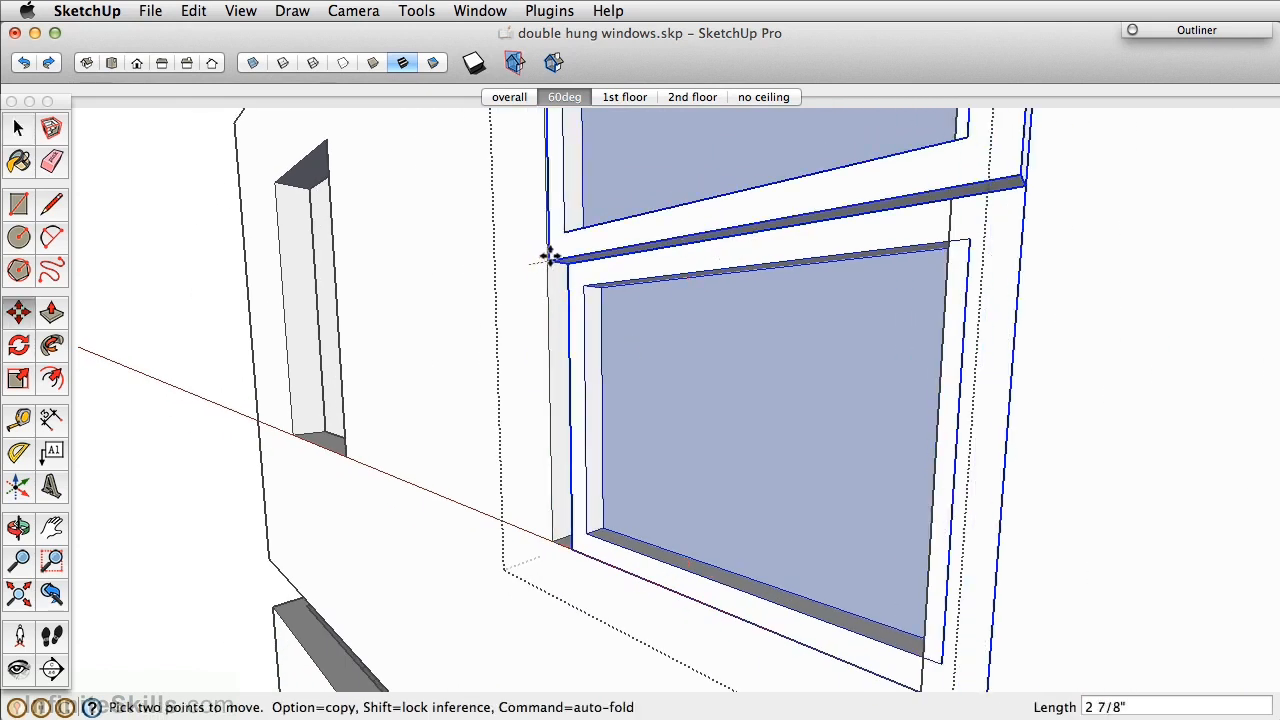
click(549, 269)
Snap the window frame's lower-right corner to the opening corner, cancelling a further move.
middle_drag(912, 393, 218, 458)
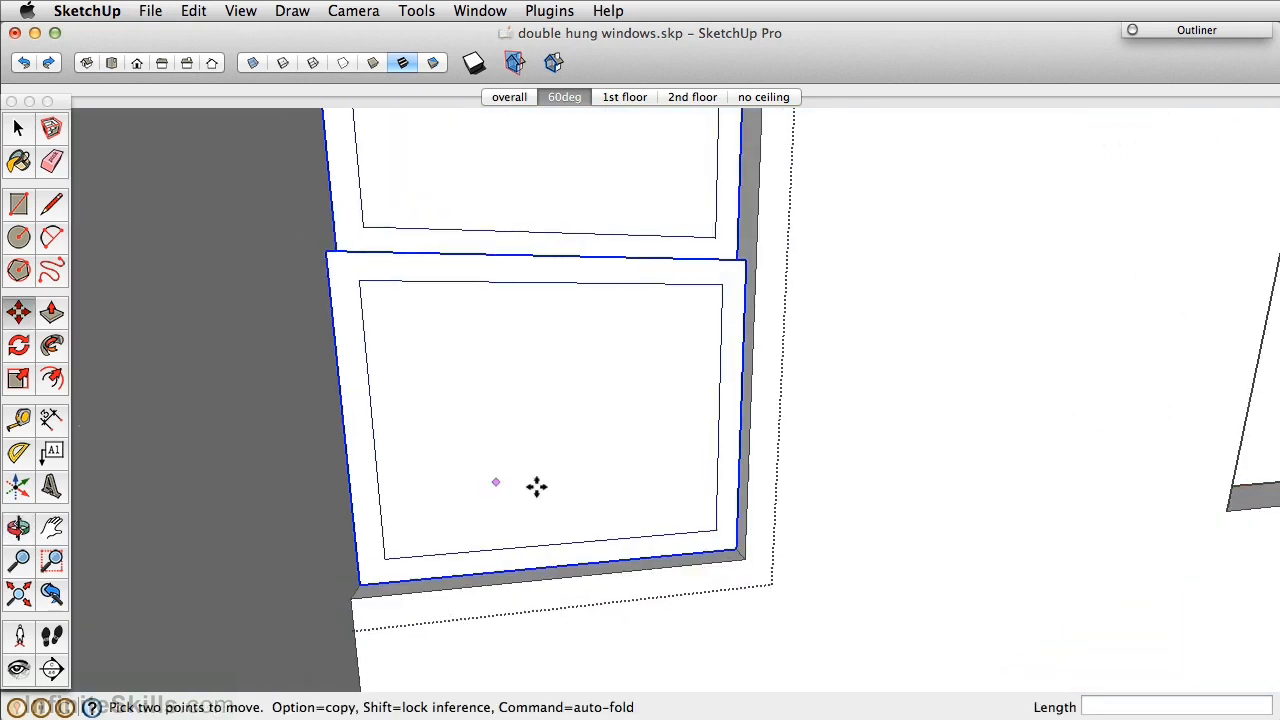
scroll(750, 556, up, 6)
click(777, 566)
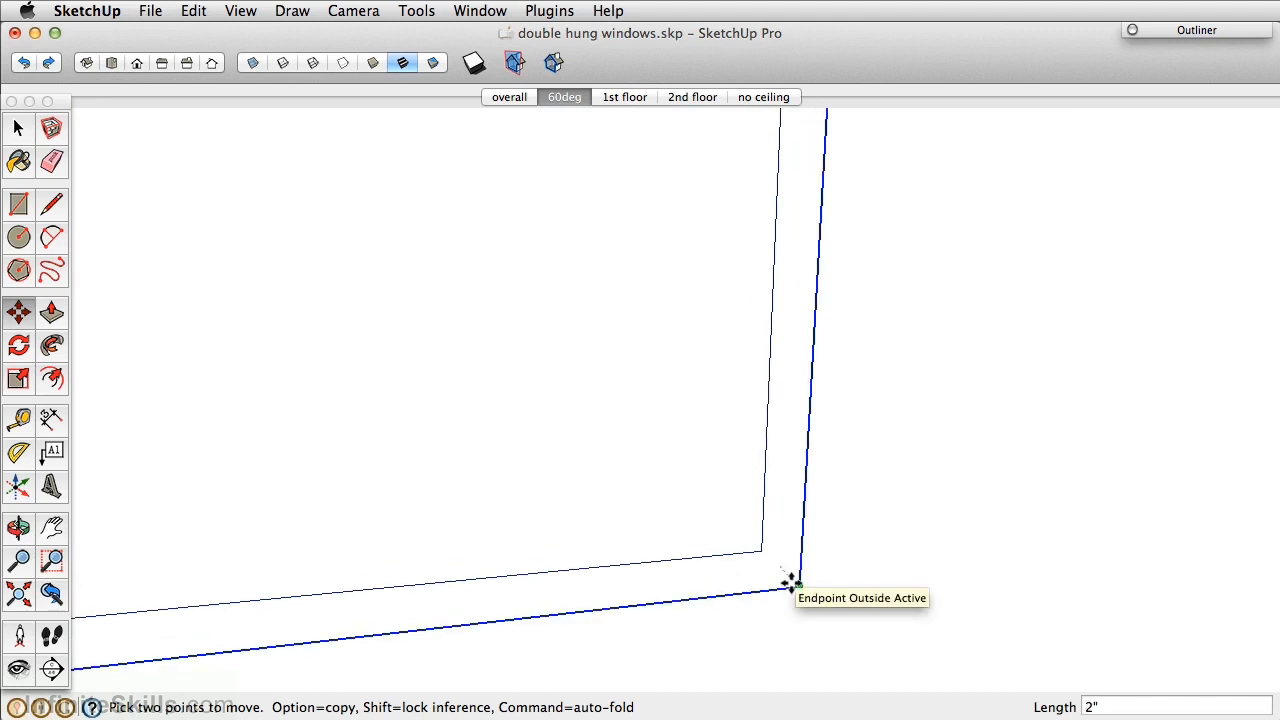
click(790, 583)
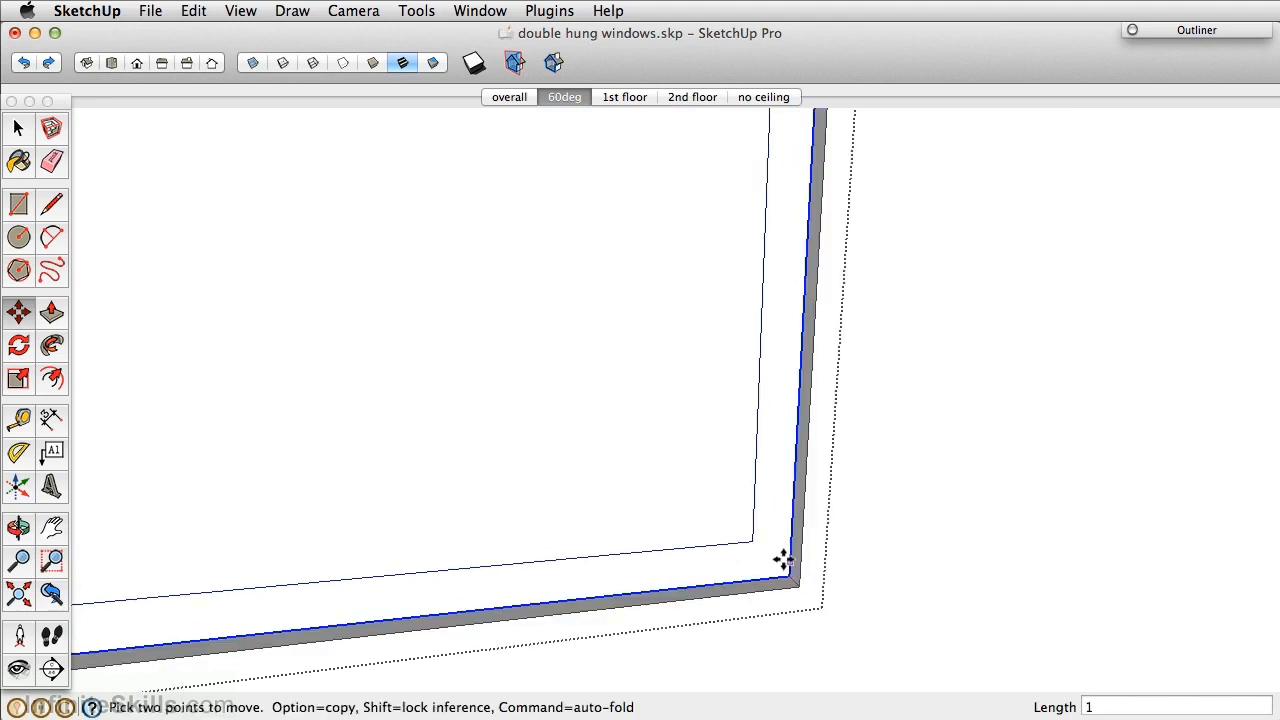
mouse_move(611, 549)
middle_down()
mouse_move(997, 591)
mouse_move(617, 530)
middle_up()
click(542, 519)
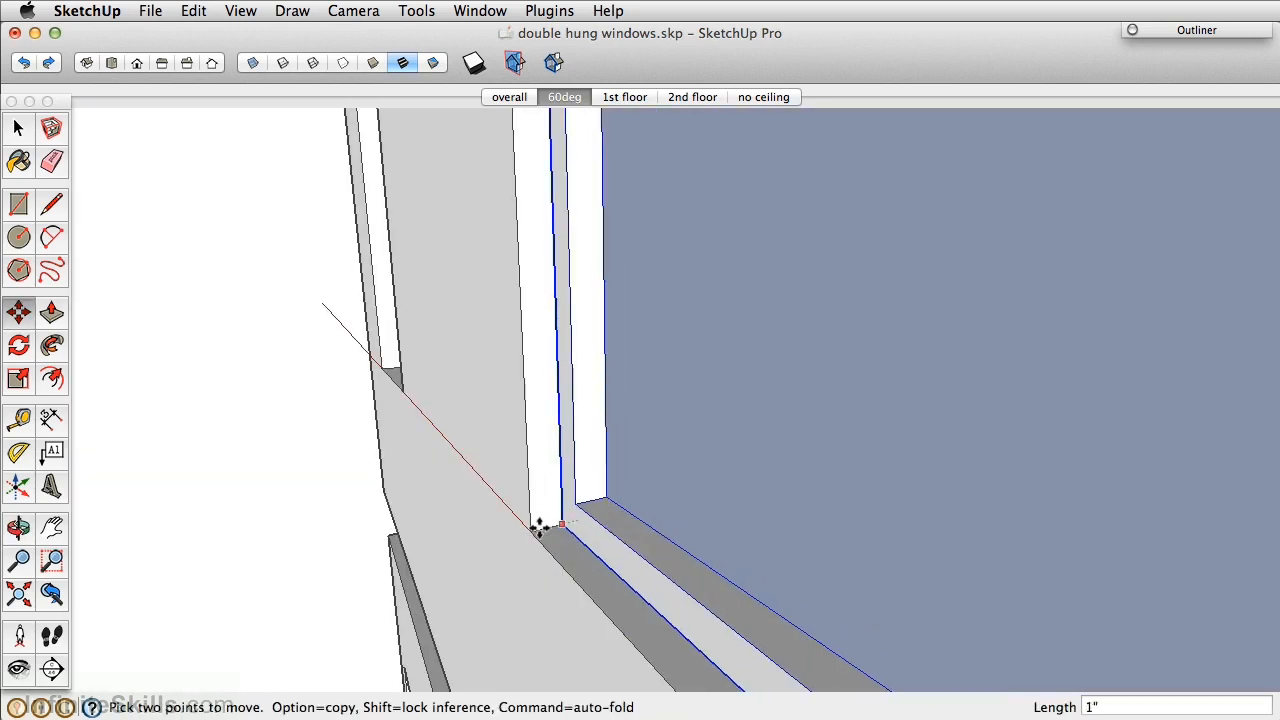
middle_drag(527, 530, 628, 262)
scroll(603, 257, up, 3)
click(629, 258)
key(Escape)
Orbit and zoom to view the wall with both windows.
middle_drag(703, 494, 370, 421)
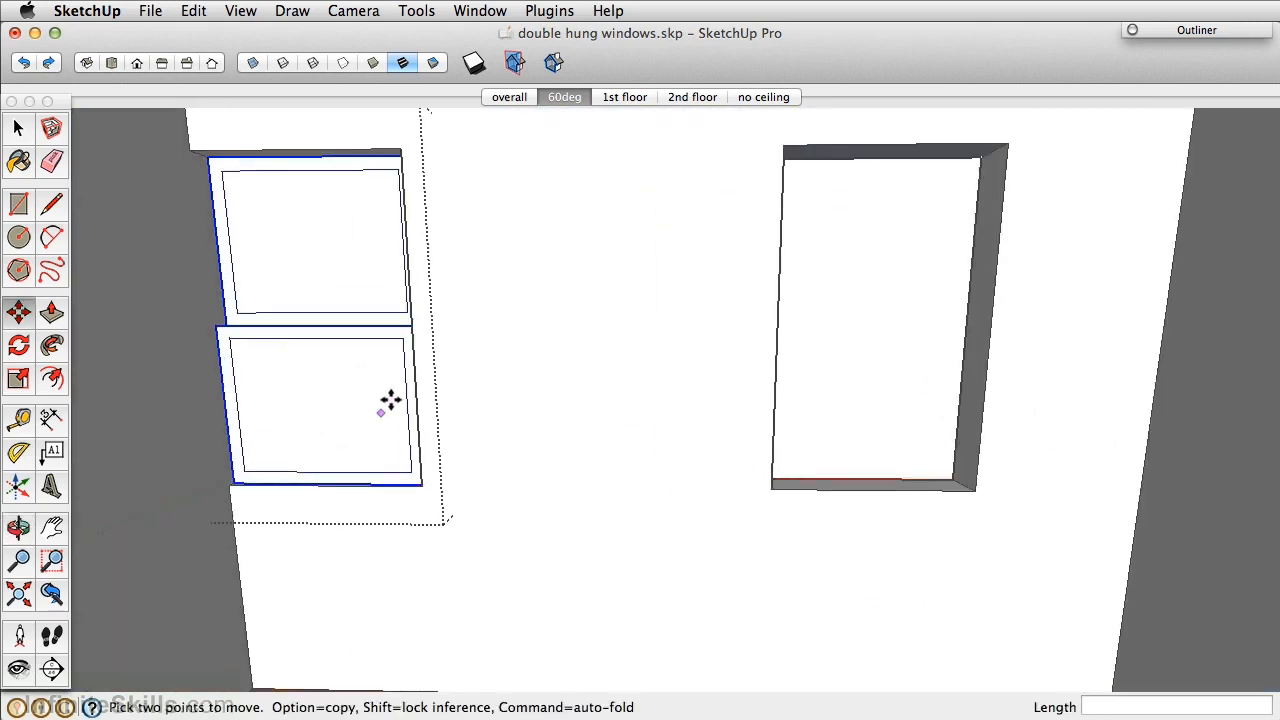
key(space)
scroll(338, 418, up, 2)
key(o)
drag(349, 371, 393, 428)
key(space)
scroll(399, 394, up, 3)
Push the lower and upper glass panes 1 inch into their sashes.
double_click(403, 399)
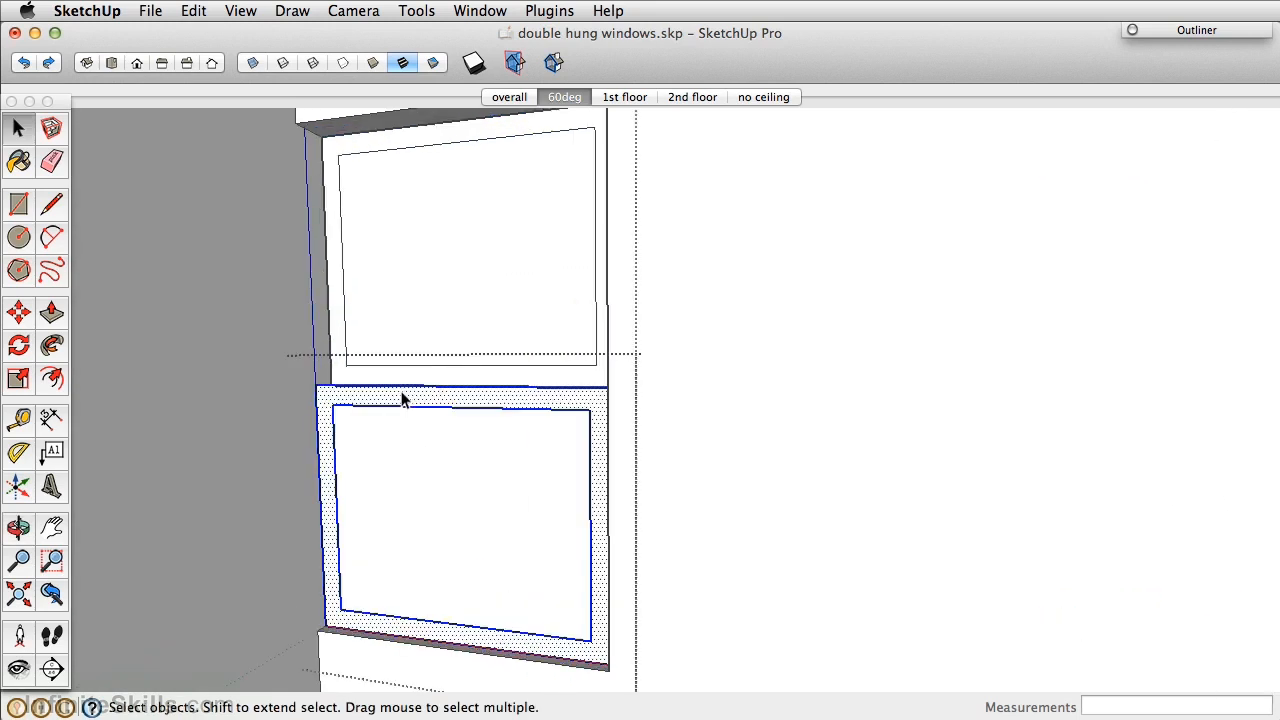
key(p)
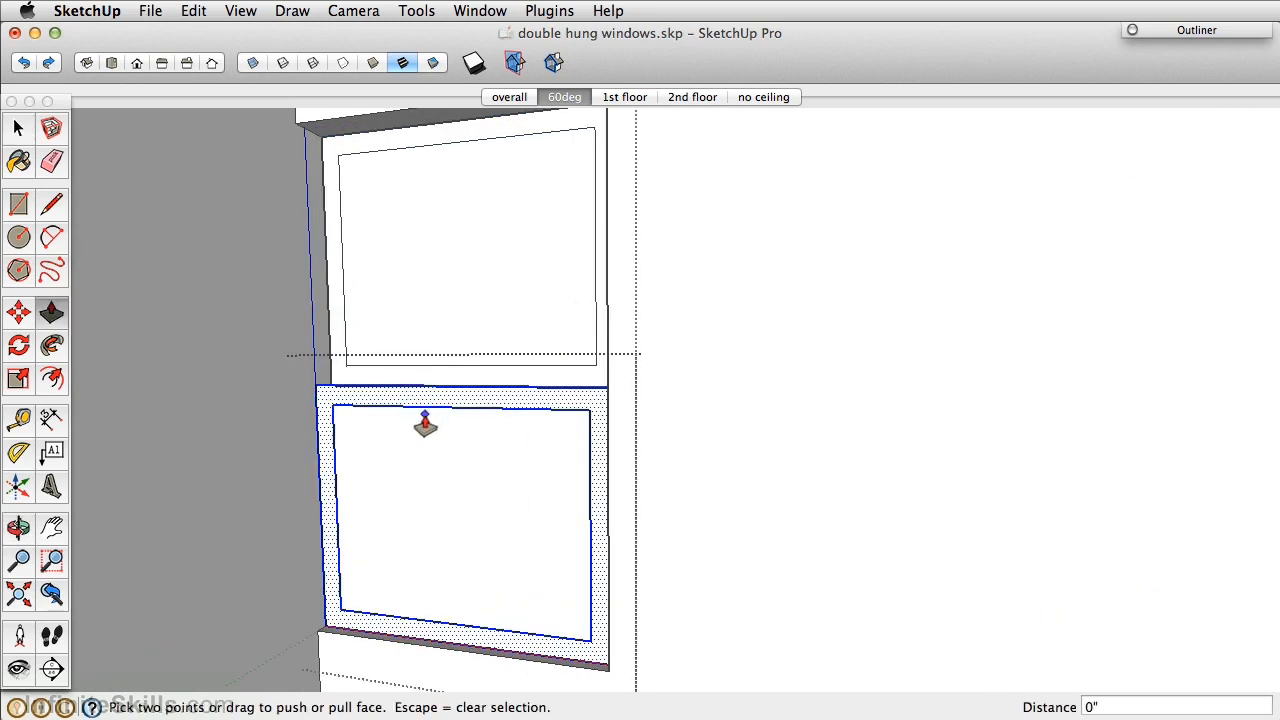
key(space)
click(479, 584)
key(p)
drag(422, 576, 425, 450)
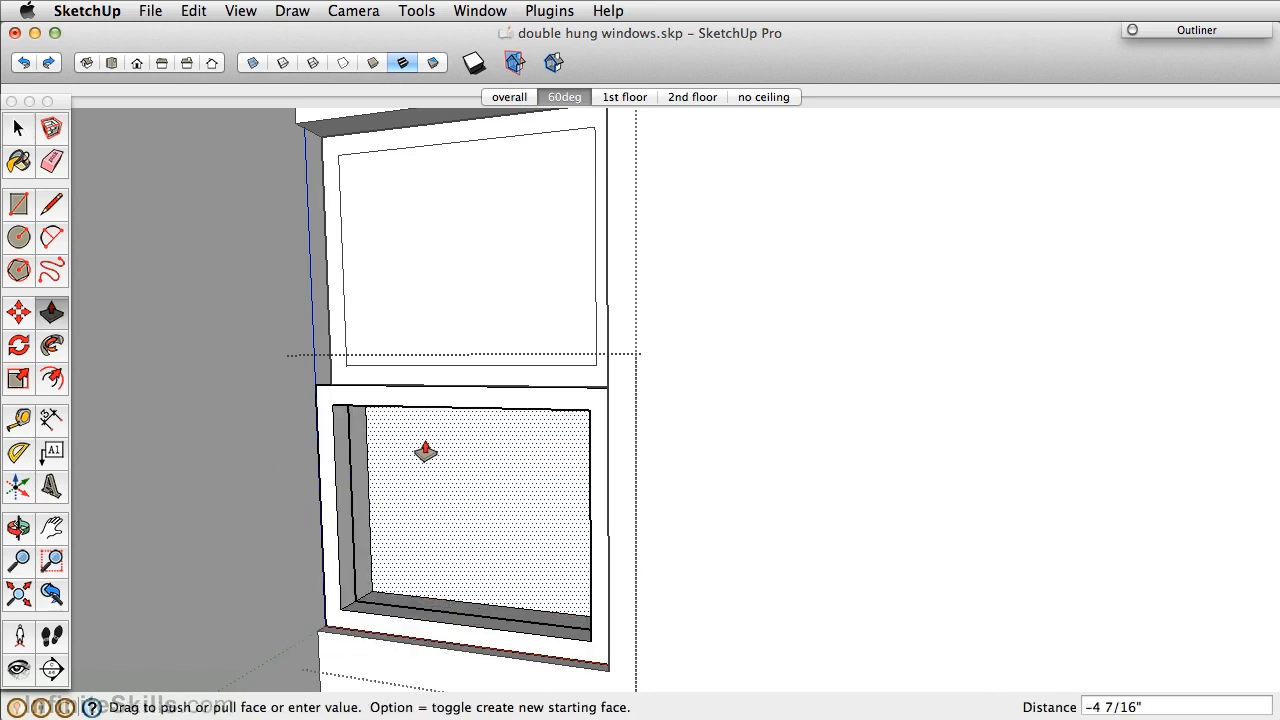
text(1)
key(Return)
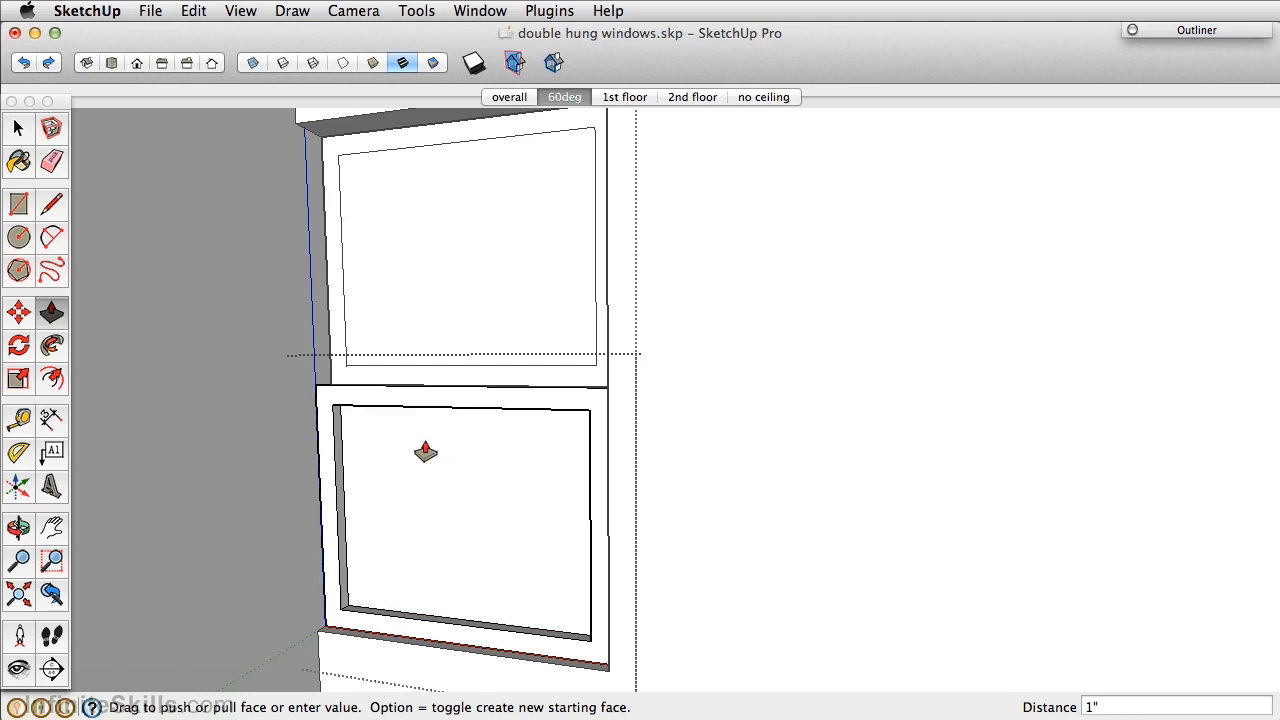
key(space)
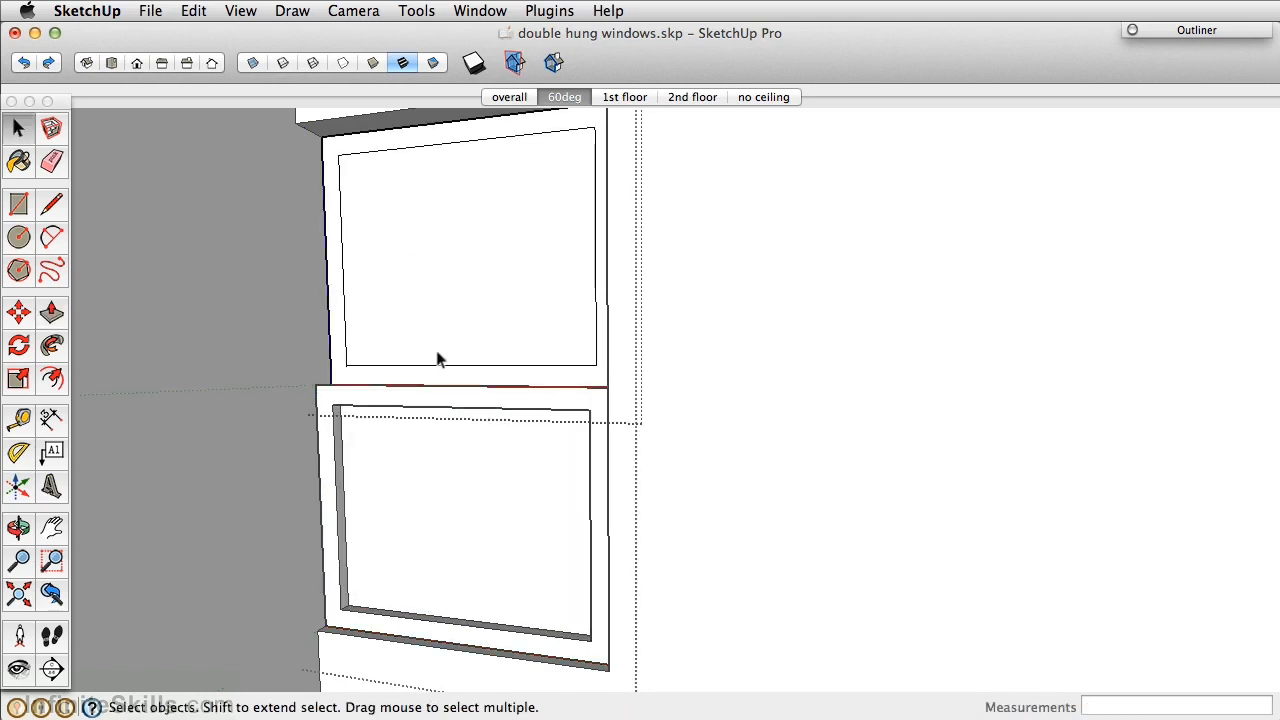
key(p)
click(491, 340)
text(1")
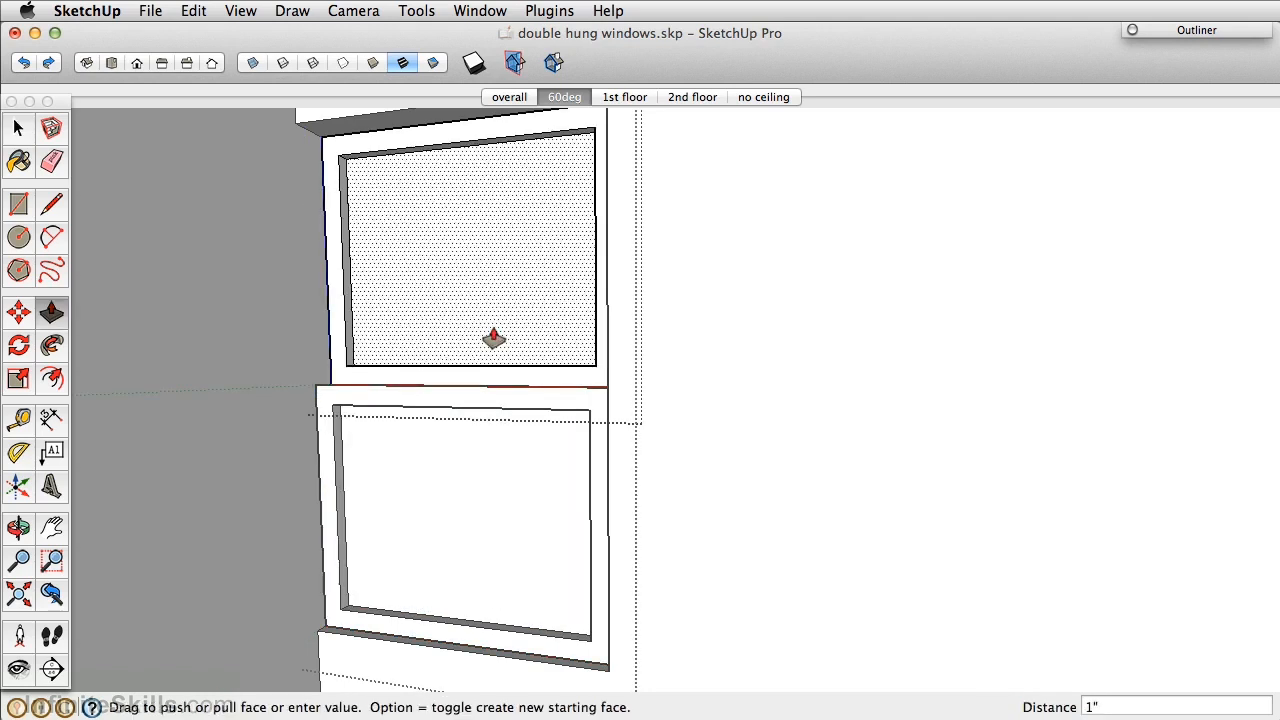
key(Return)
Apply the translucent glass material to both the upper and lower panes.
key(b)
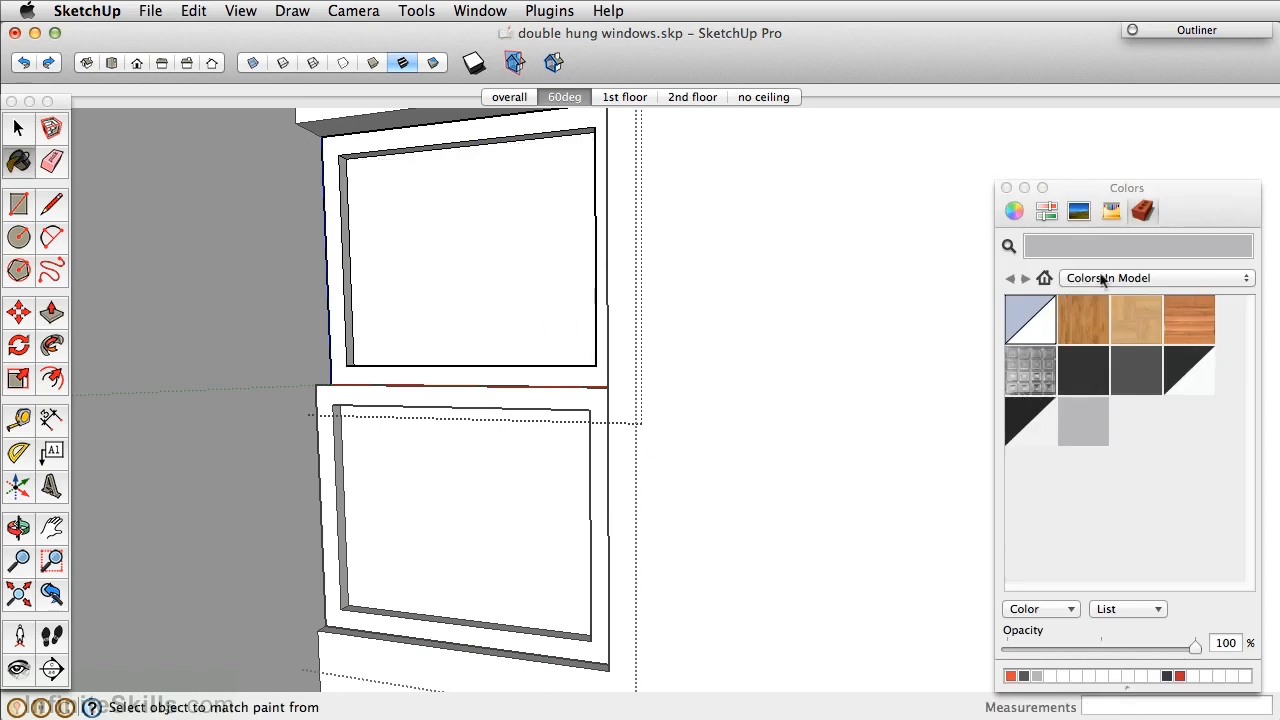
click(1188, 373)
key(space)
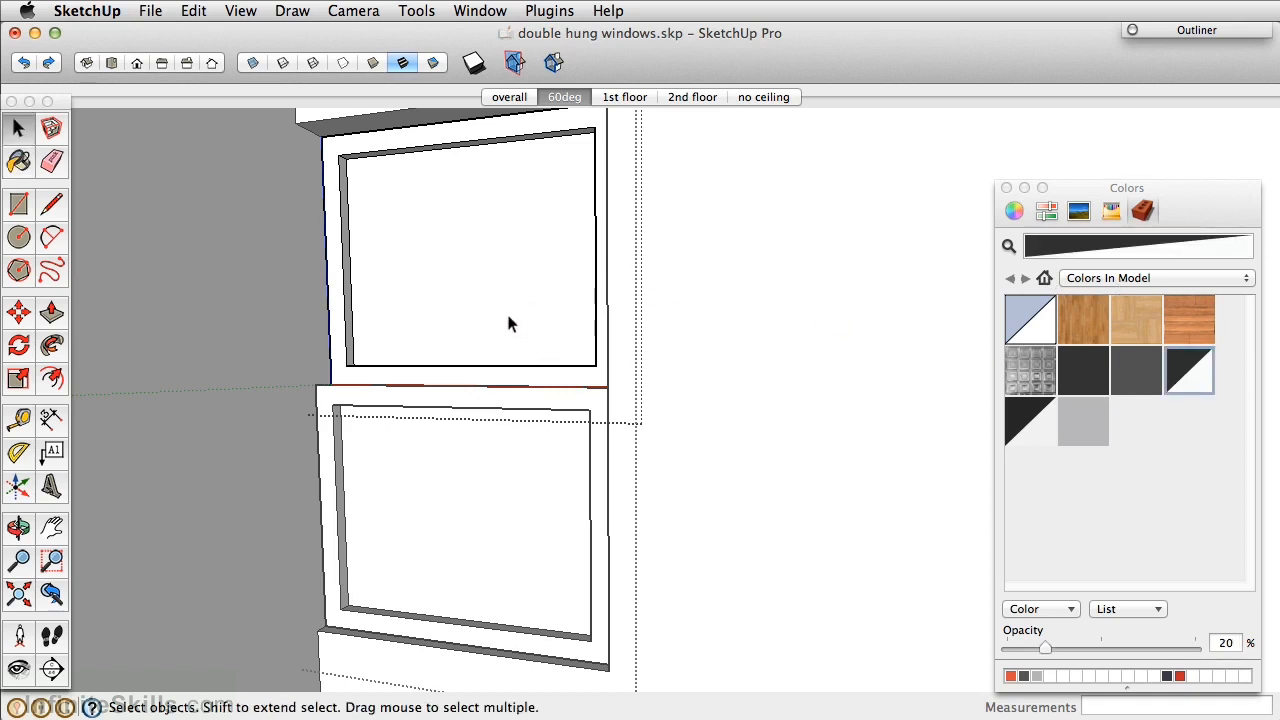
key(b)
click(495, 284)
key(b)
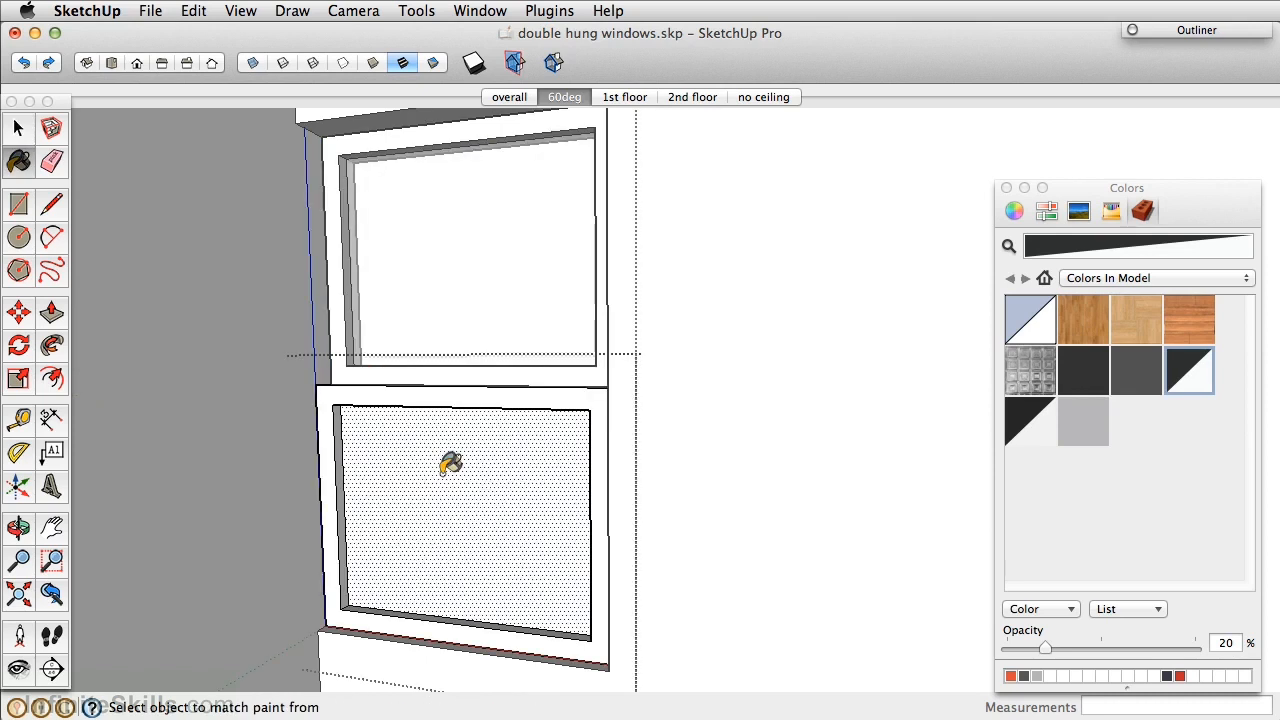
click(466, 505)
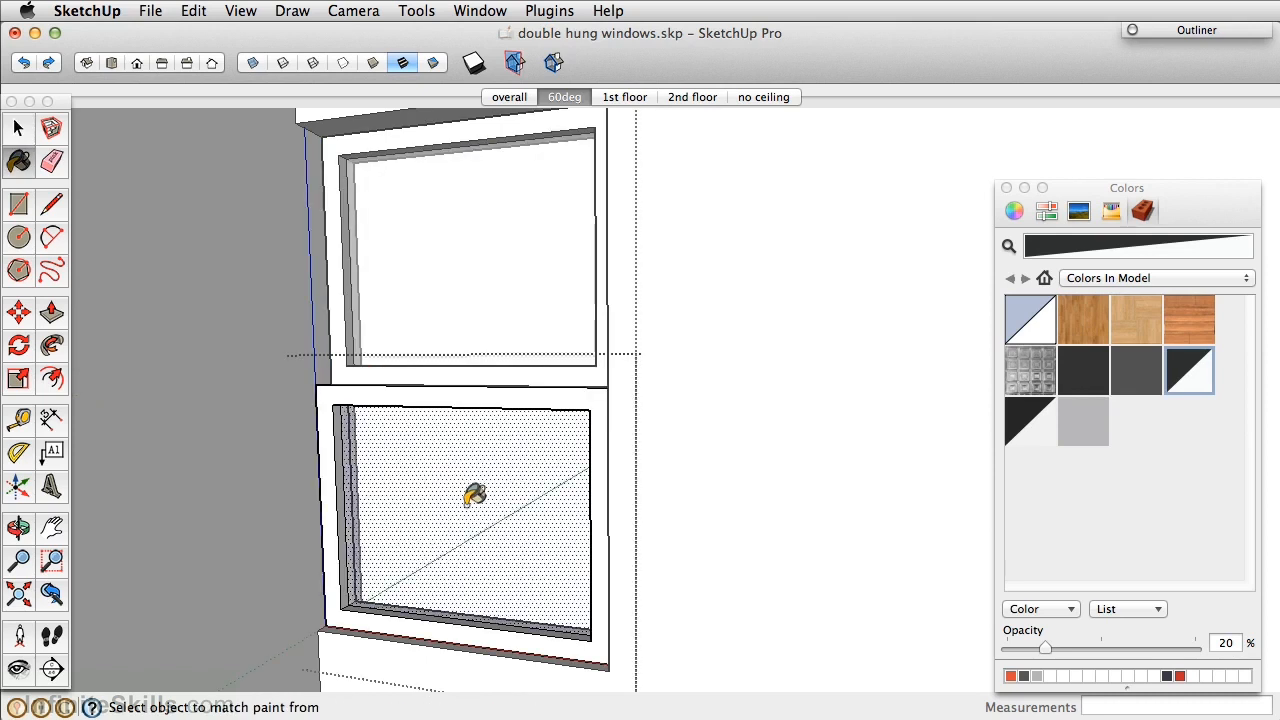
Paint the lower and upper sash frames with the grey material.
click(1087, 421)
click(424, 390)
key(space)
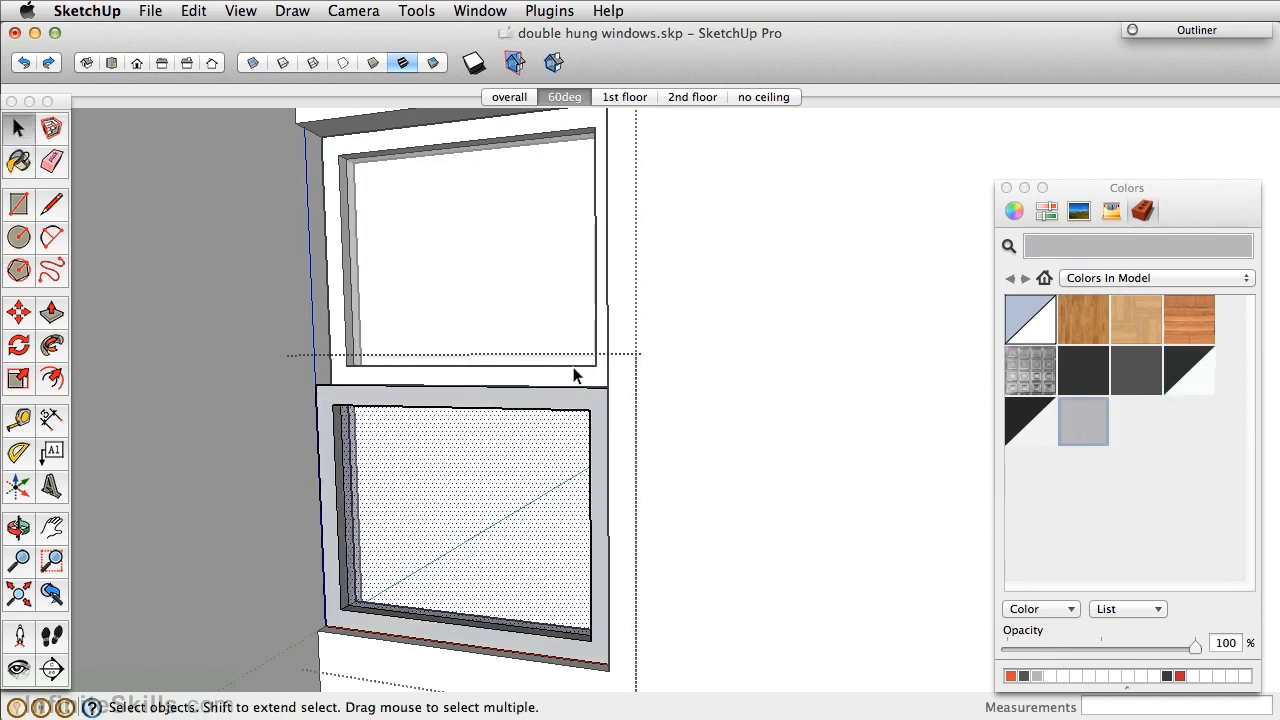
key(b)
click(489, 365)
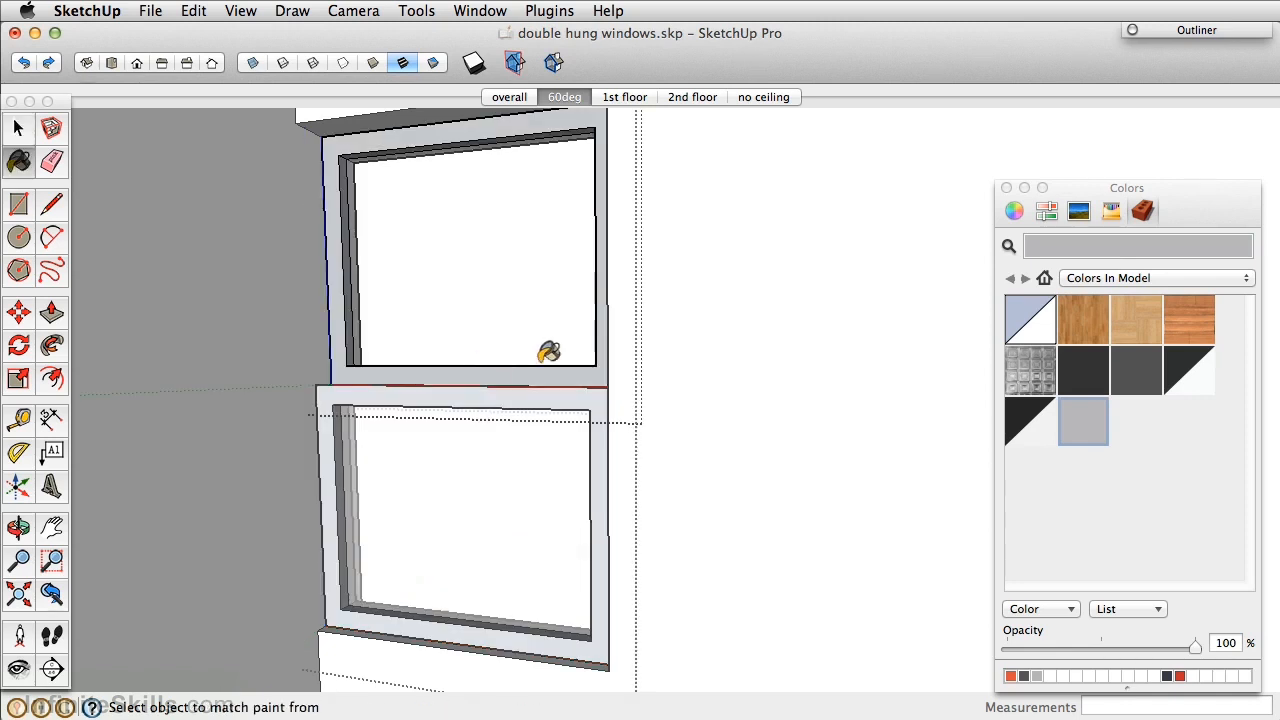
key(space)
scroll(749, 457, down, 5)
middle_drag(749, 457, 583, 406)
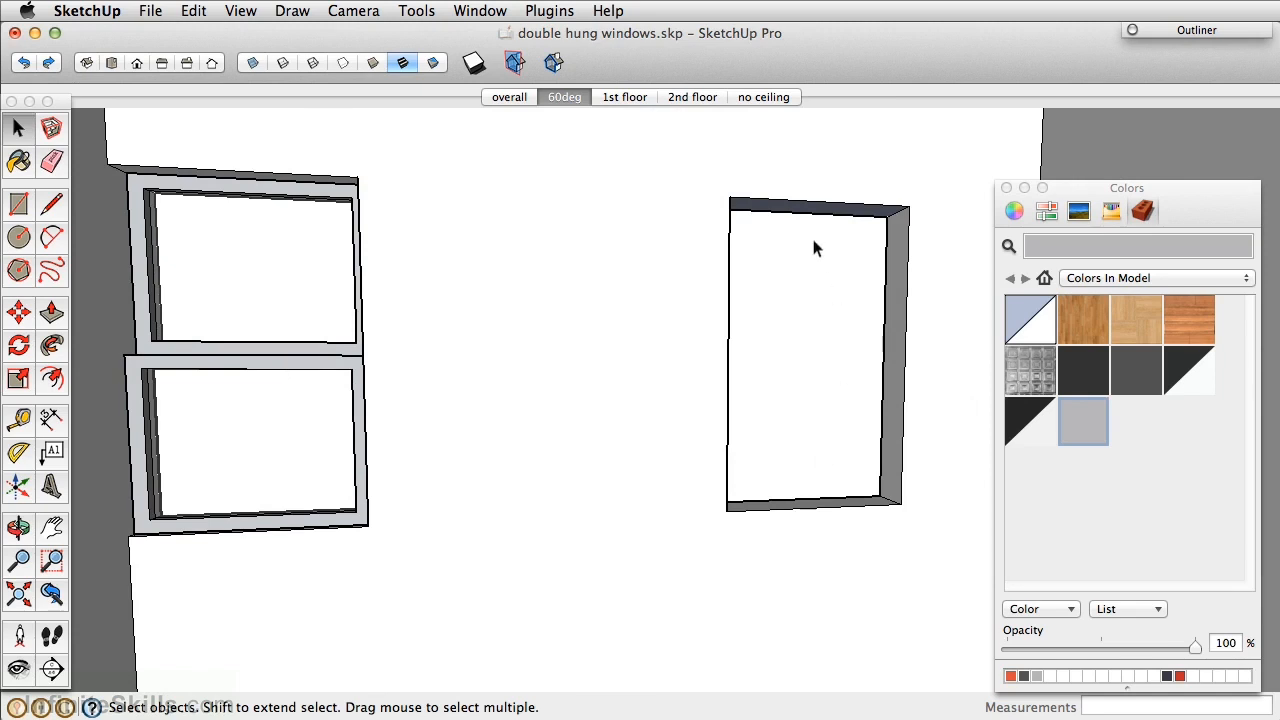
Select the two-sash window group and begin a Move copy toward the wall opening.
click(310, 366)
right_click(310, 366)
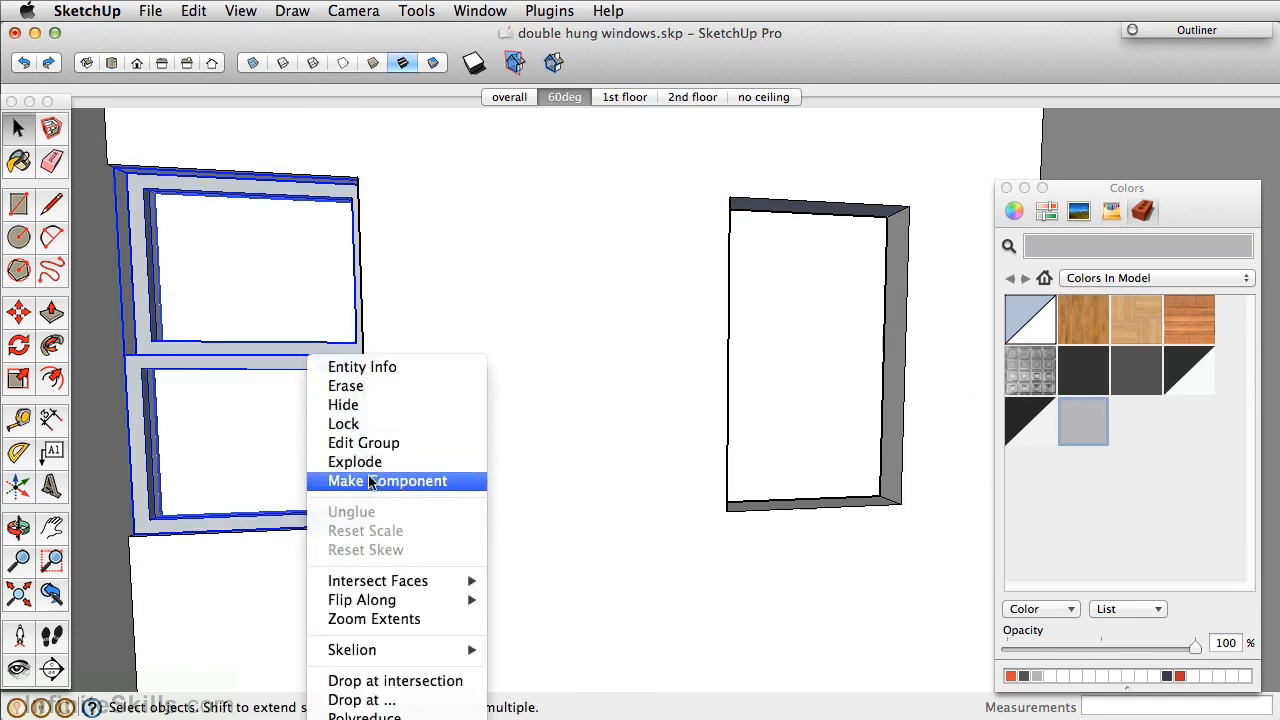
key(Escape)
middle_drag(371, 486, 337, 549)
key(m)
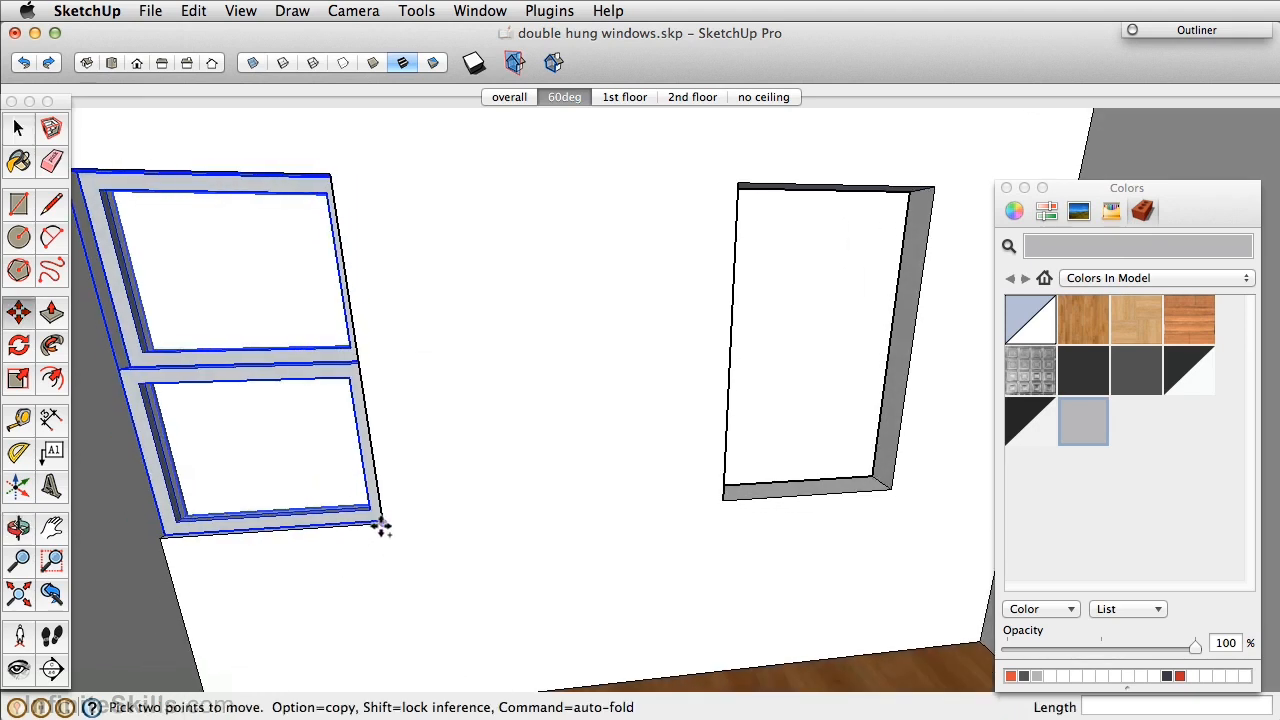
click(381, 525)
key(alt)
middle_drag(643, 509, 411, 509)
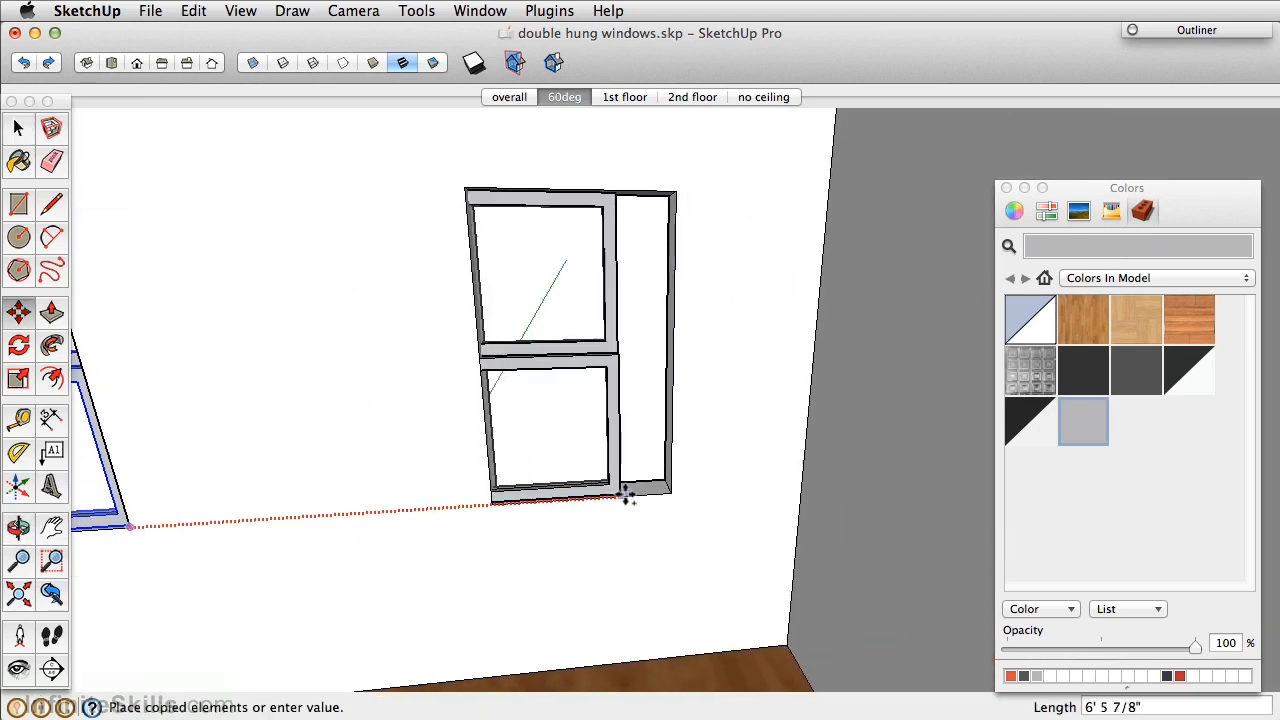
Place the window copy in the second wall opening.
click(671, 494)
middle_drag(671, 494, 660, 428)
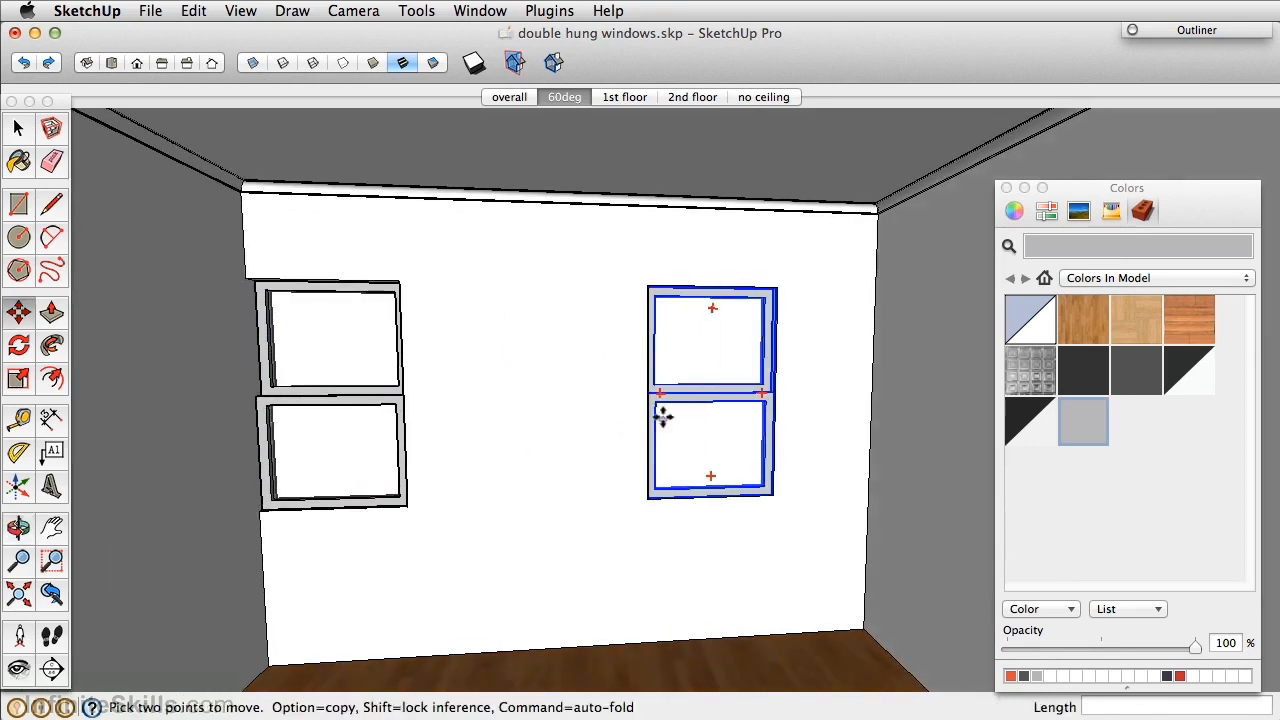
key(space)
scroll(700, 392, up, 3)
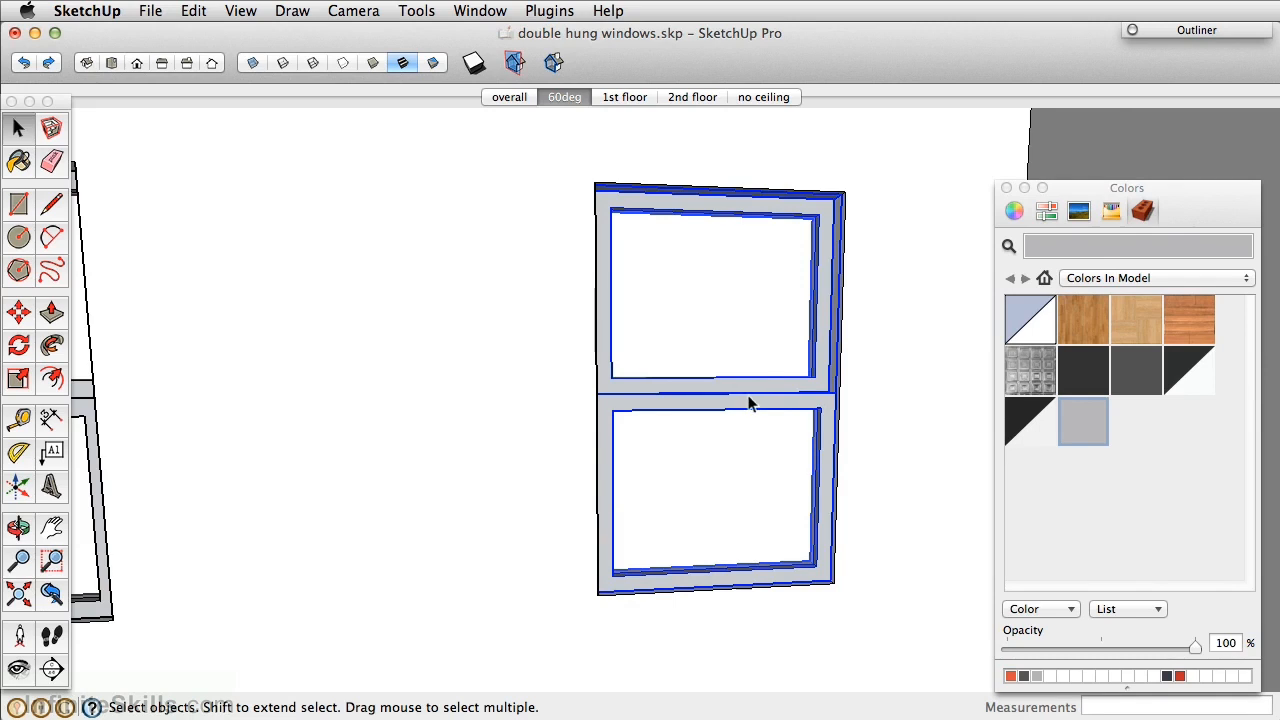
Open the copied window's lower sash for editing and box-select its geometry.
double_click(749, 449)
double_click(718, 471)
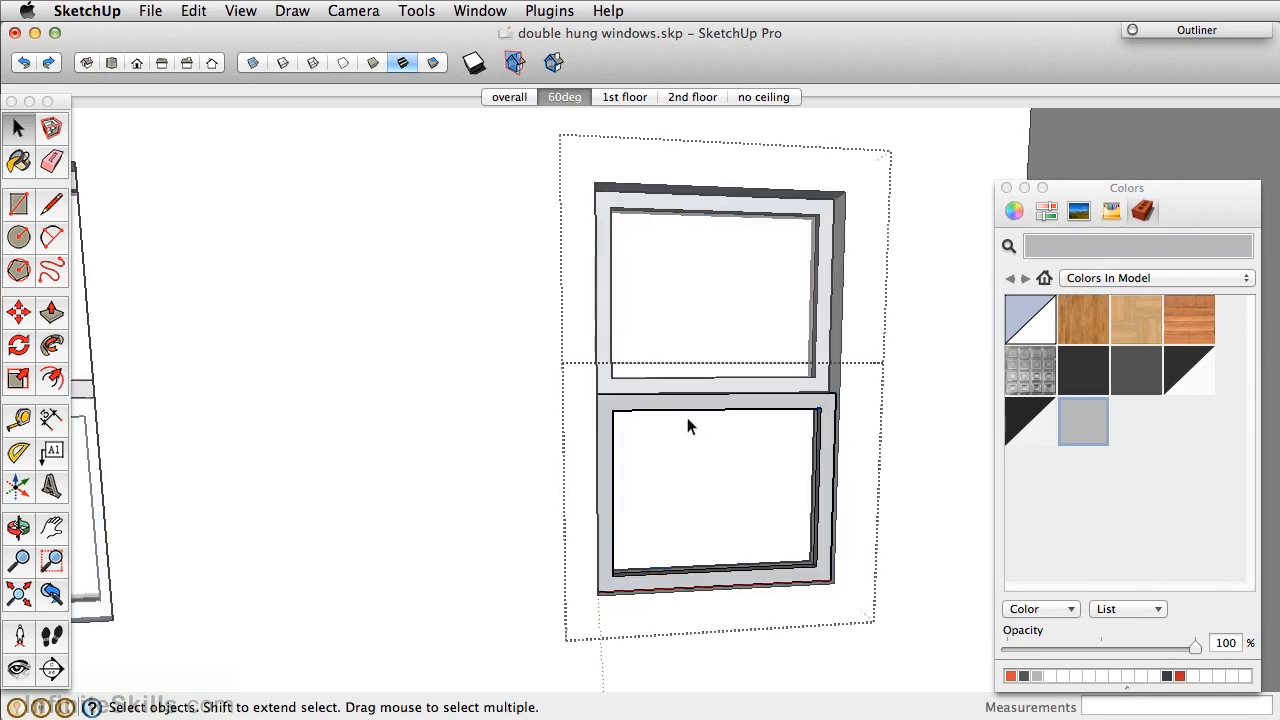
click(722, 410)
scroll(726, 404, up, 3)
scroll(520, 355, down, 2)
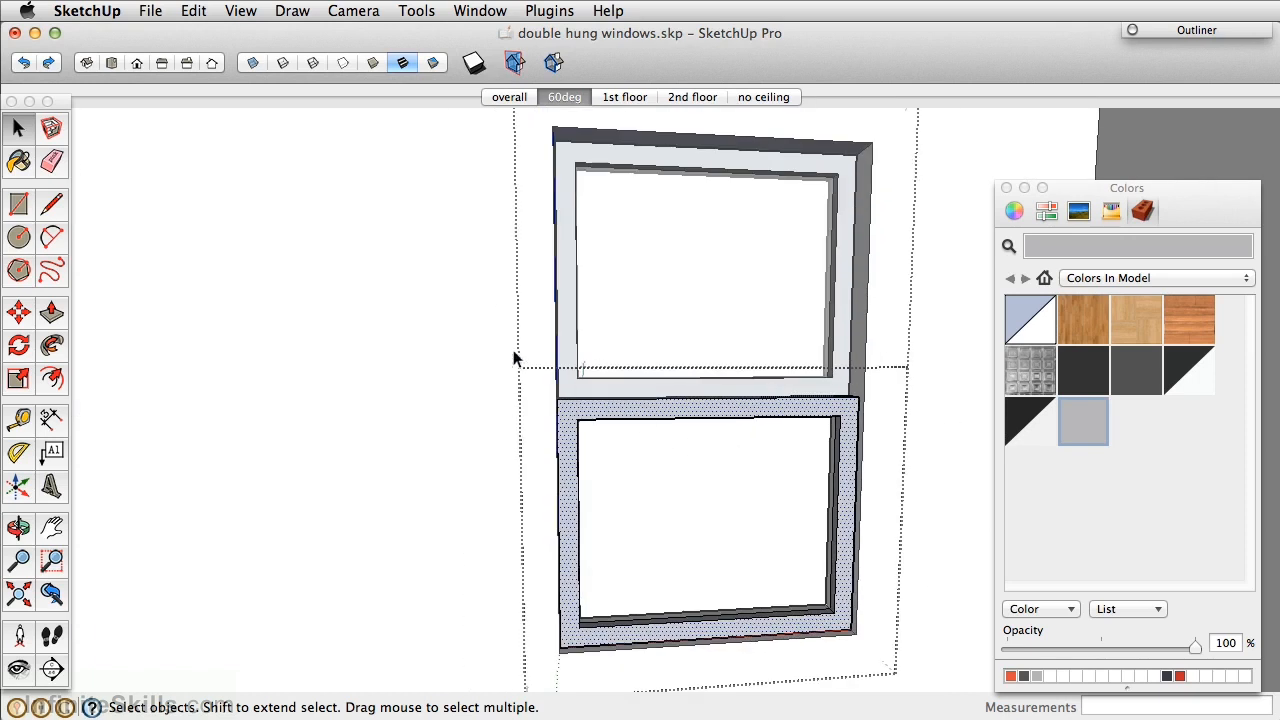
drag(464, 327, 898, 463)
middle_drag(858, 447, 718, 437)
scroll(722, 373, up, 4)
Move the lower sash 2 inches up by its meeting rail, checking overlap in X-ray.
key(m)
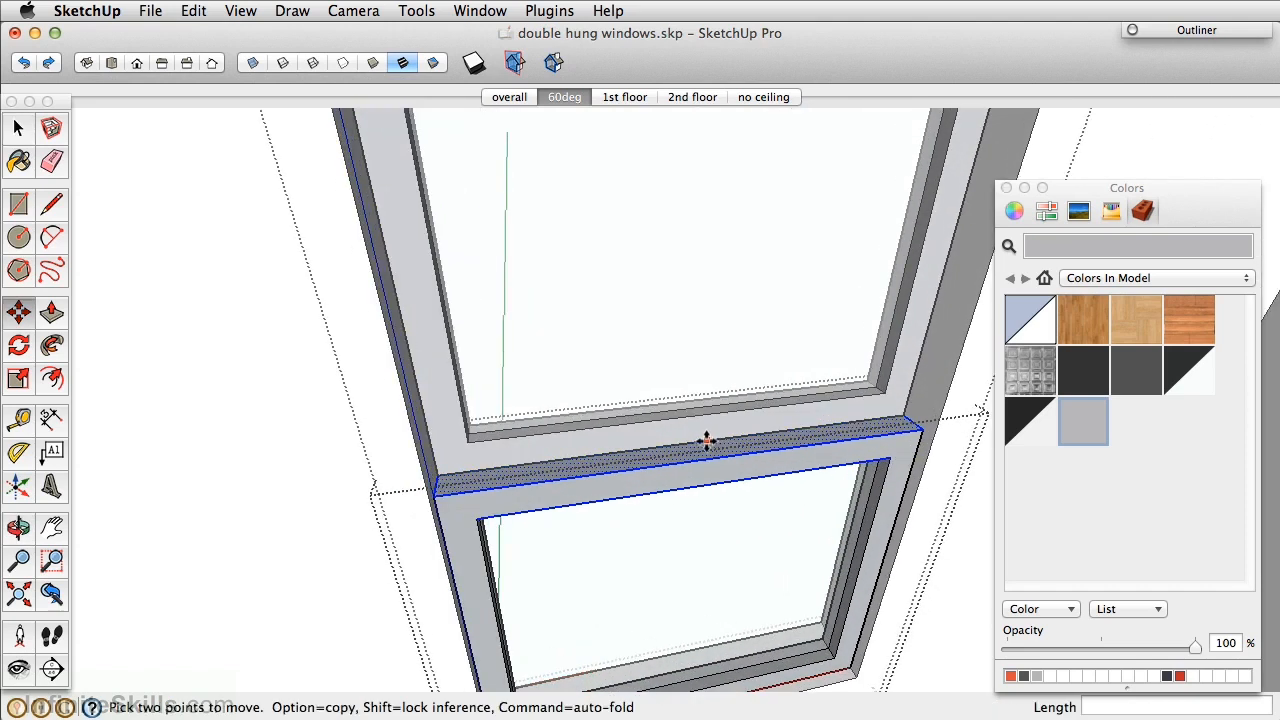
click(706, 432)
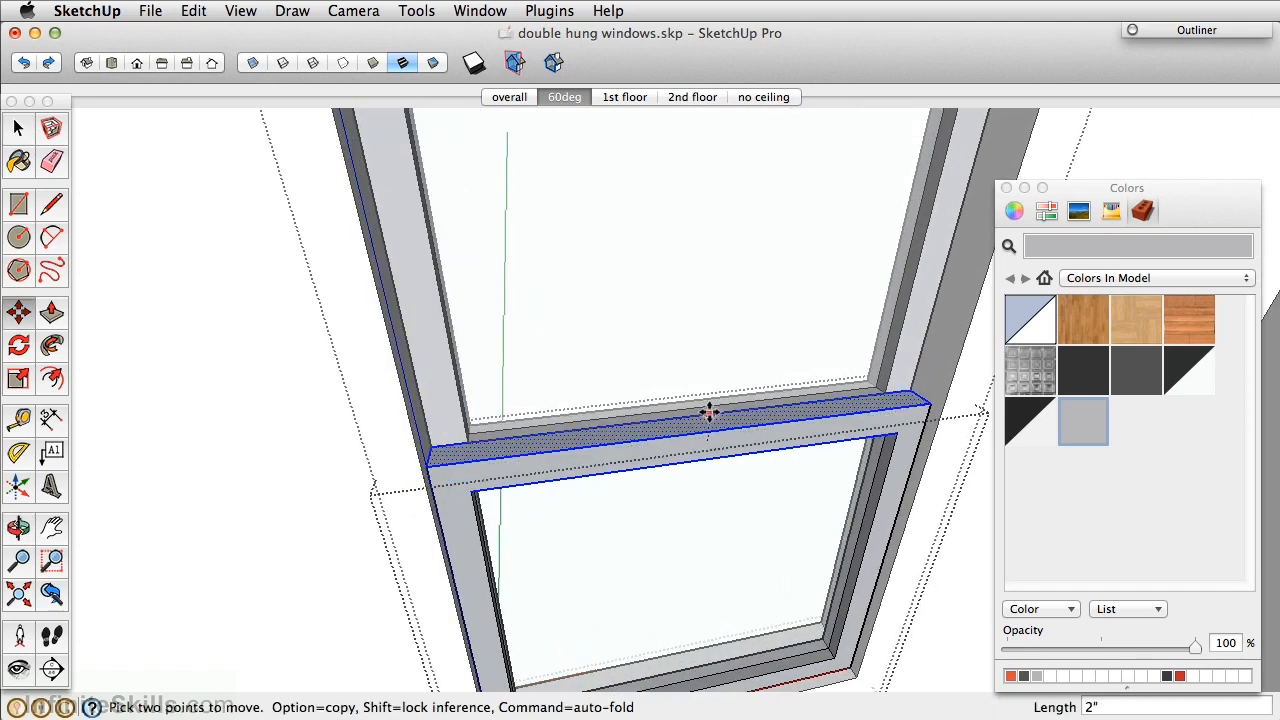
scroll(706, 414, down, 2)
scroll(709, 406, up, 4)
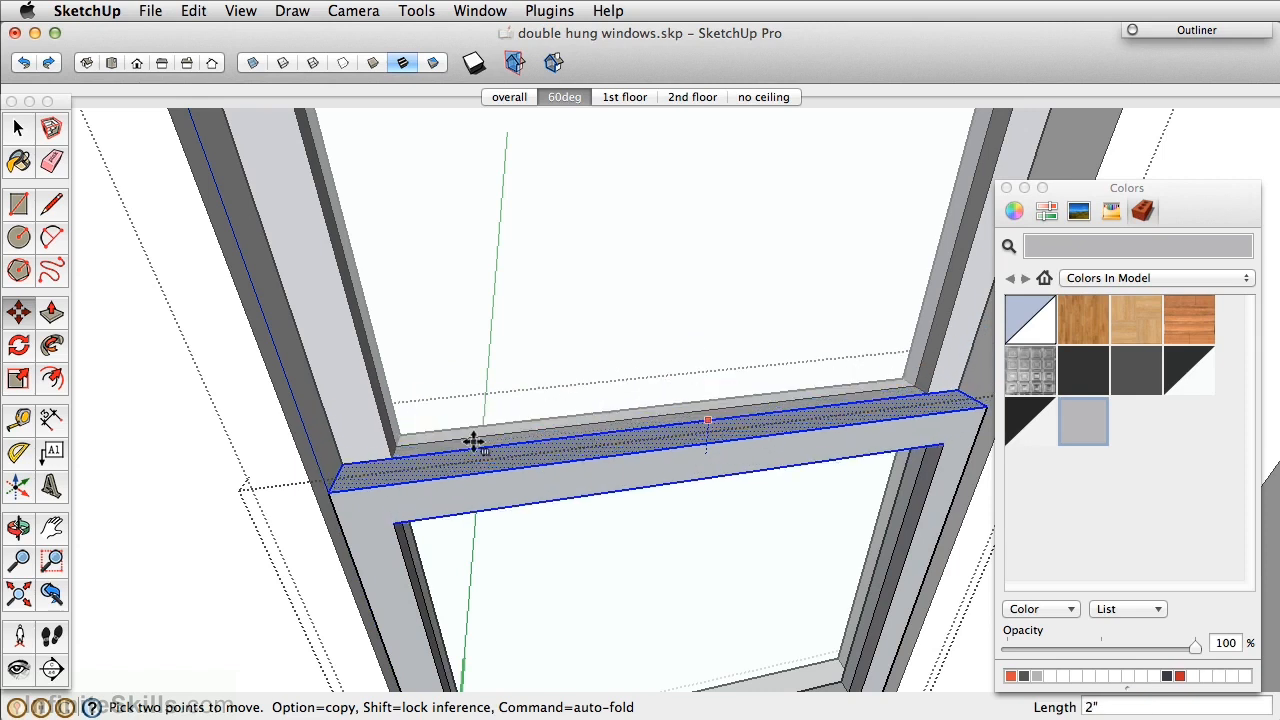
middle_drag(400, 434, 408, 486)
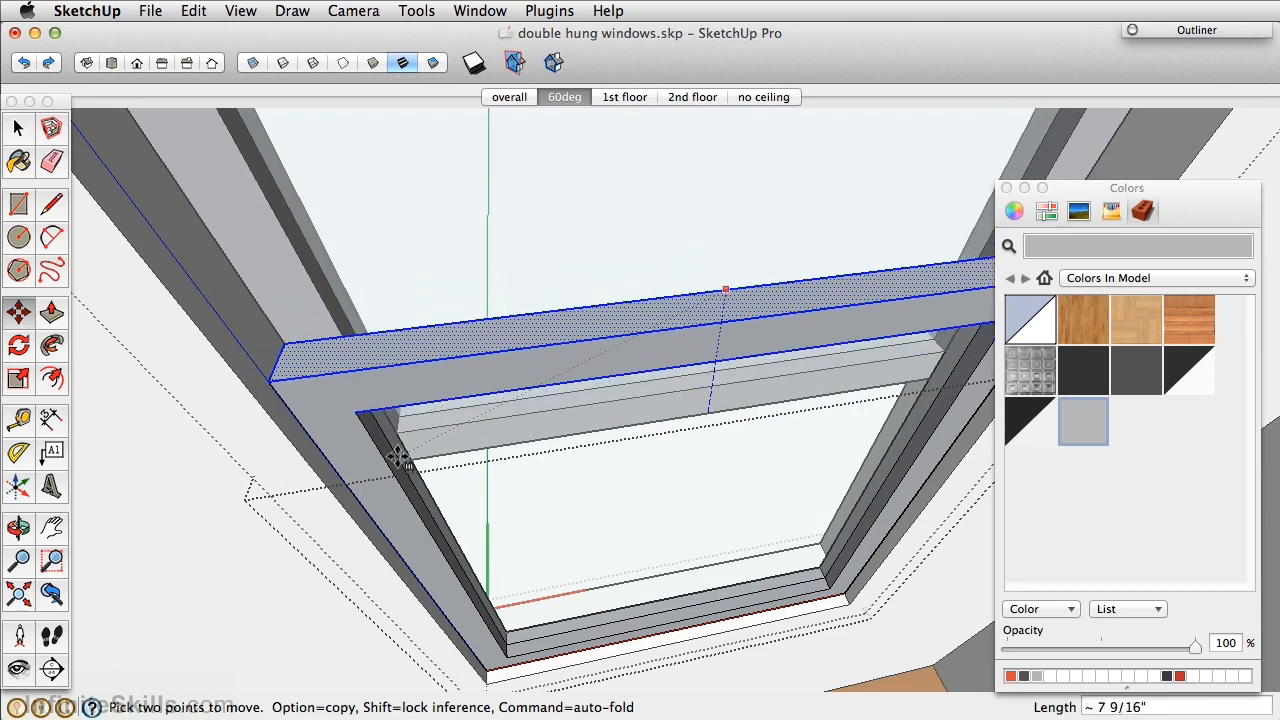
click(253, 66)
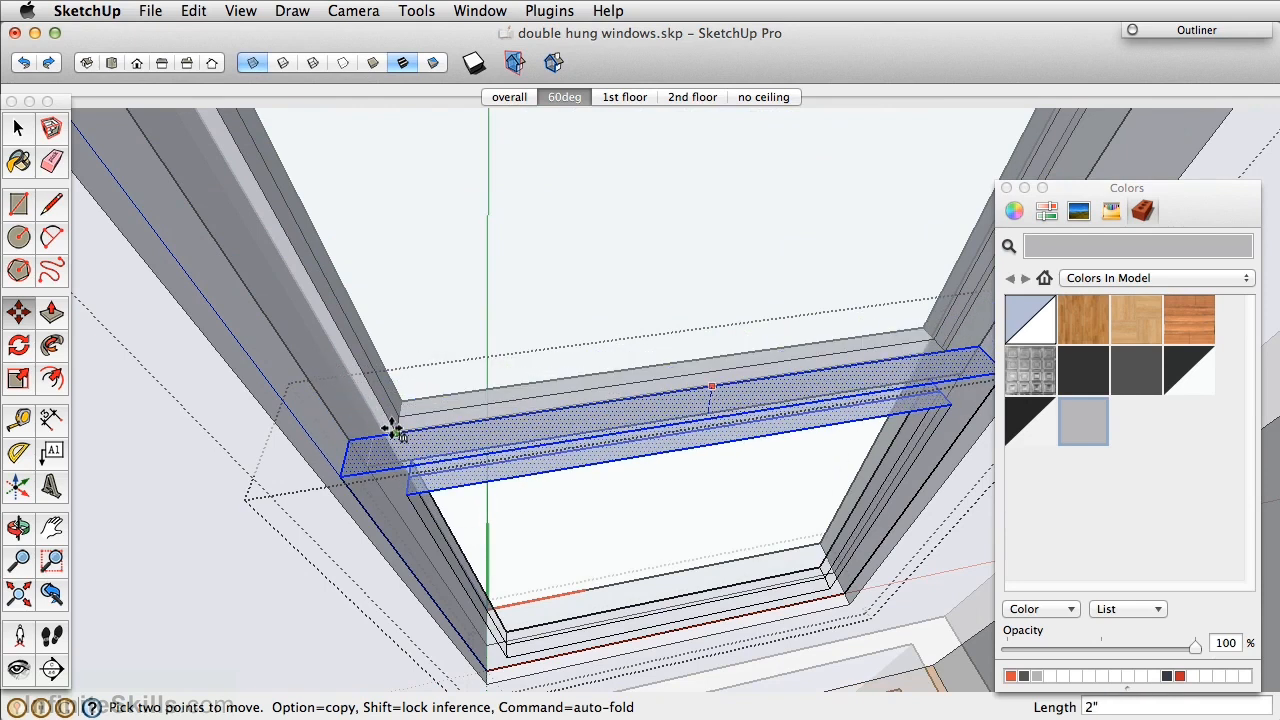
click(392, 429)
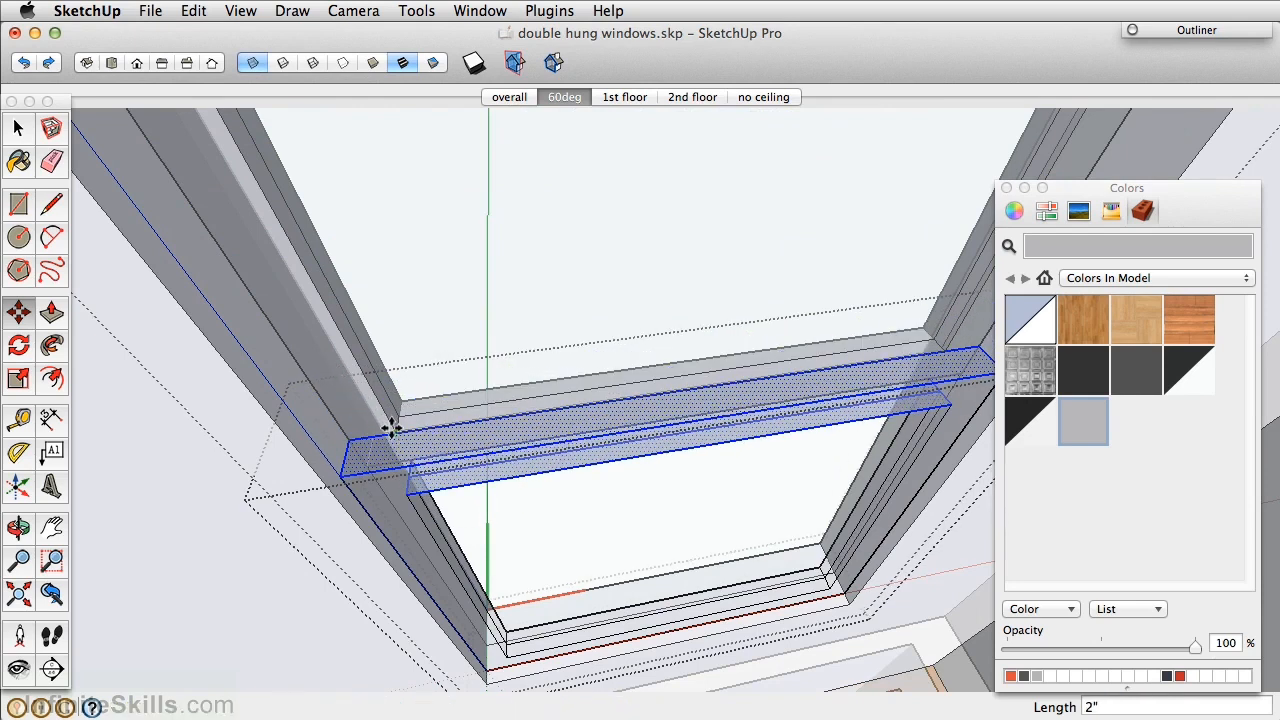
click(252, 62)
scroll(529, 492, down, 2)
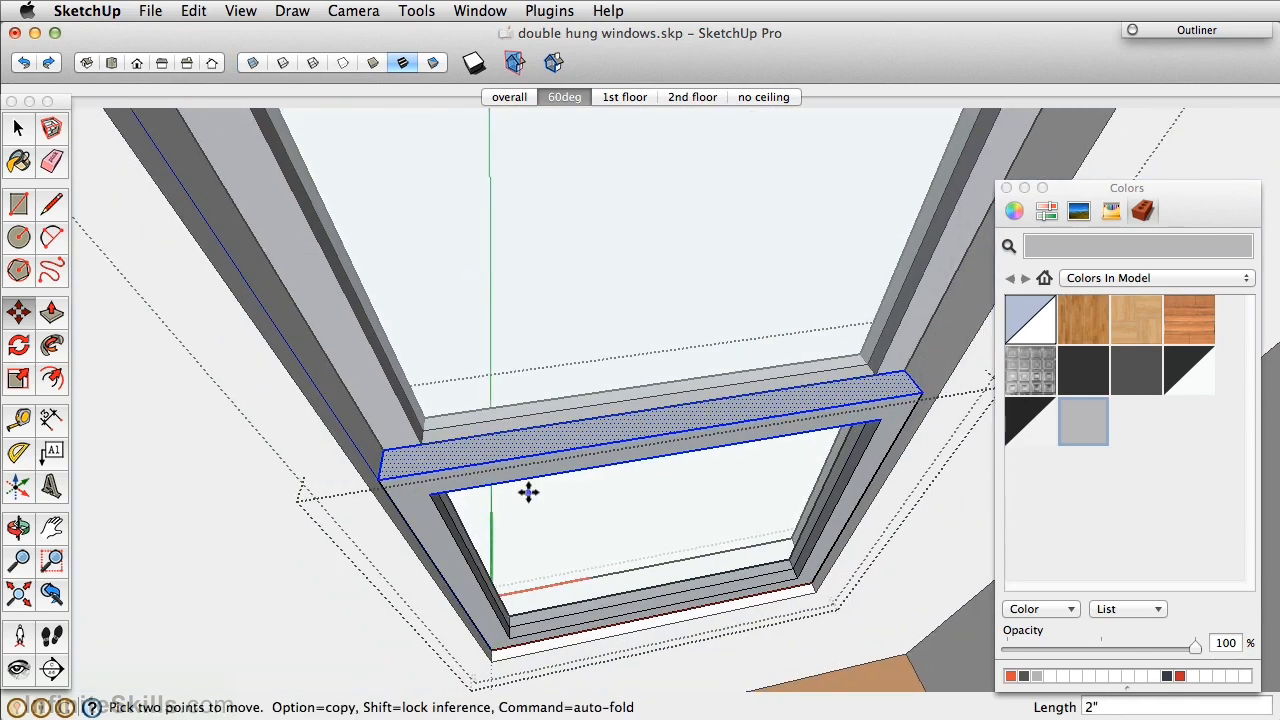
middle_drag(529, 492, 591, 160)
scroll(598, 188, down, 3)
key(space)
shift+middle_drag(760, 224, 706, 340)
Draw a rectangle over the window, offset it 2 inches outward, and delete the inner face.
key(r)
click(577, 183)
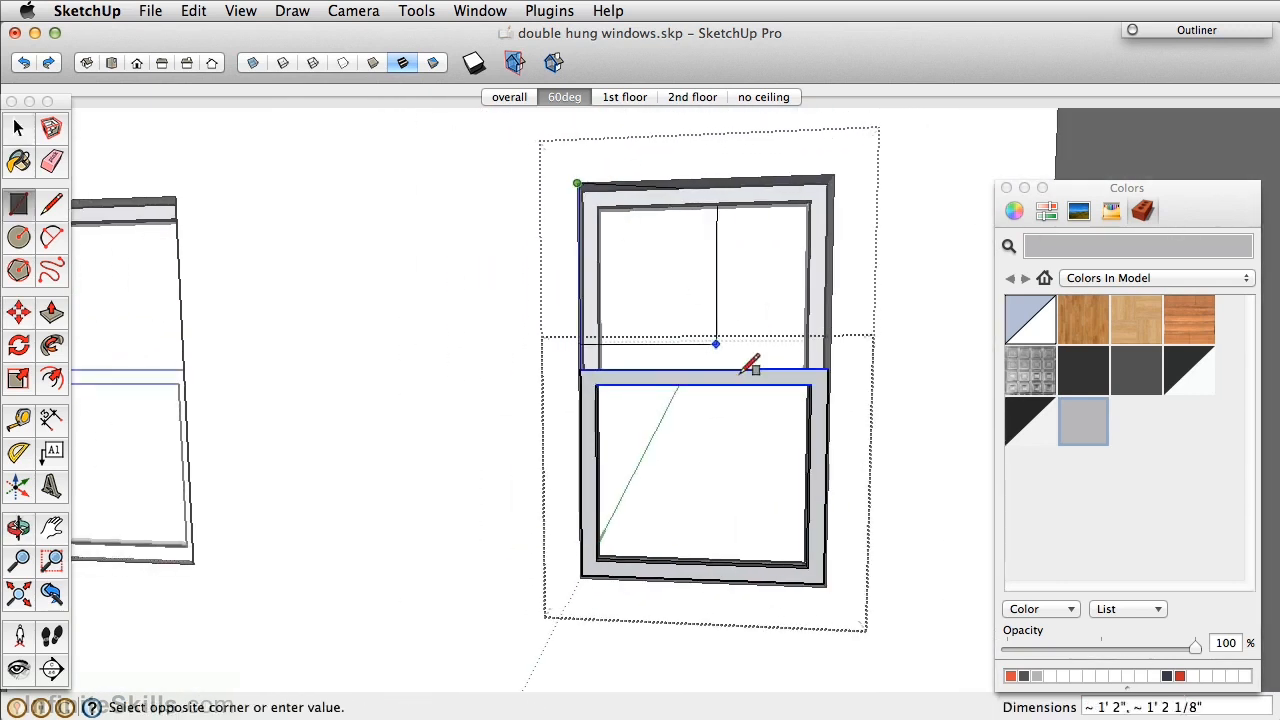
click(826, 586)
key(f)
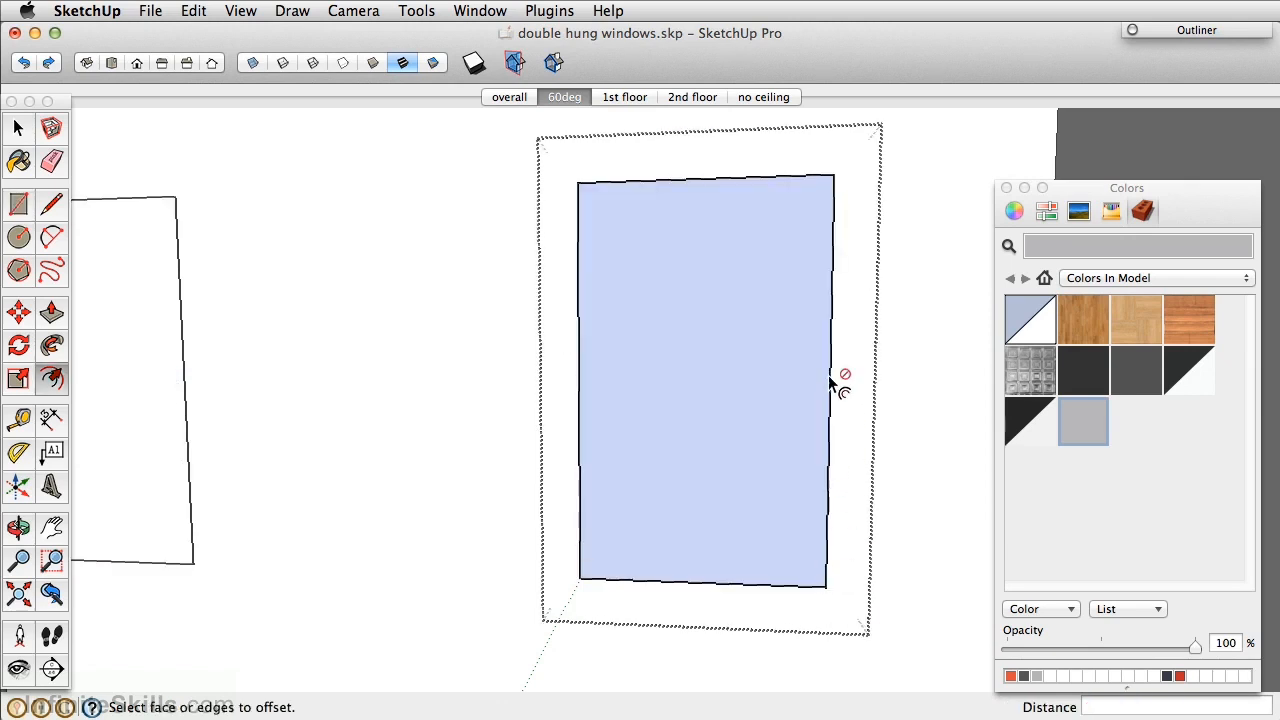
click(829, 375)
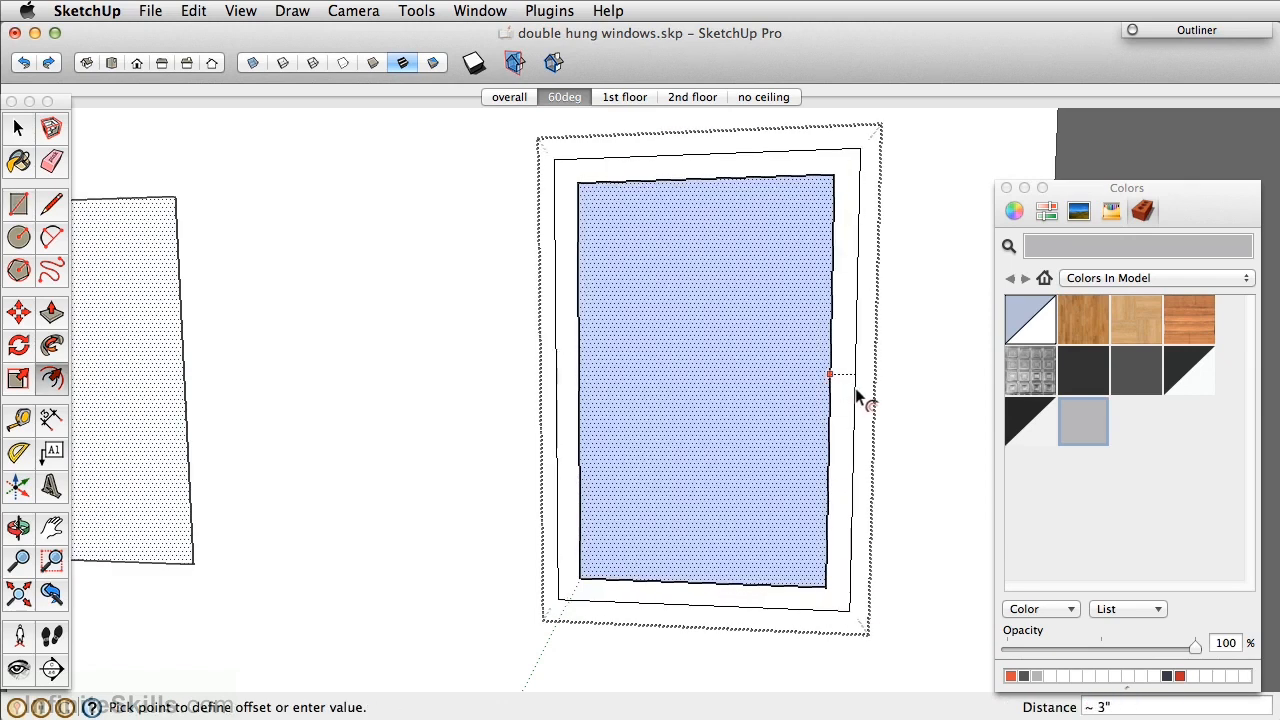
text(2)
key(Return)
key(space)
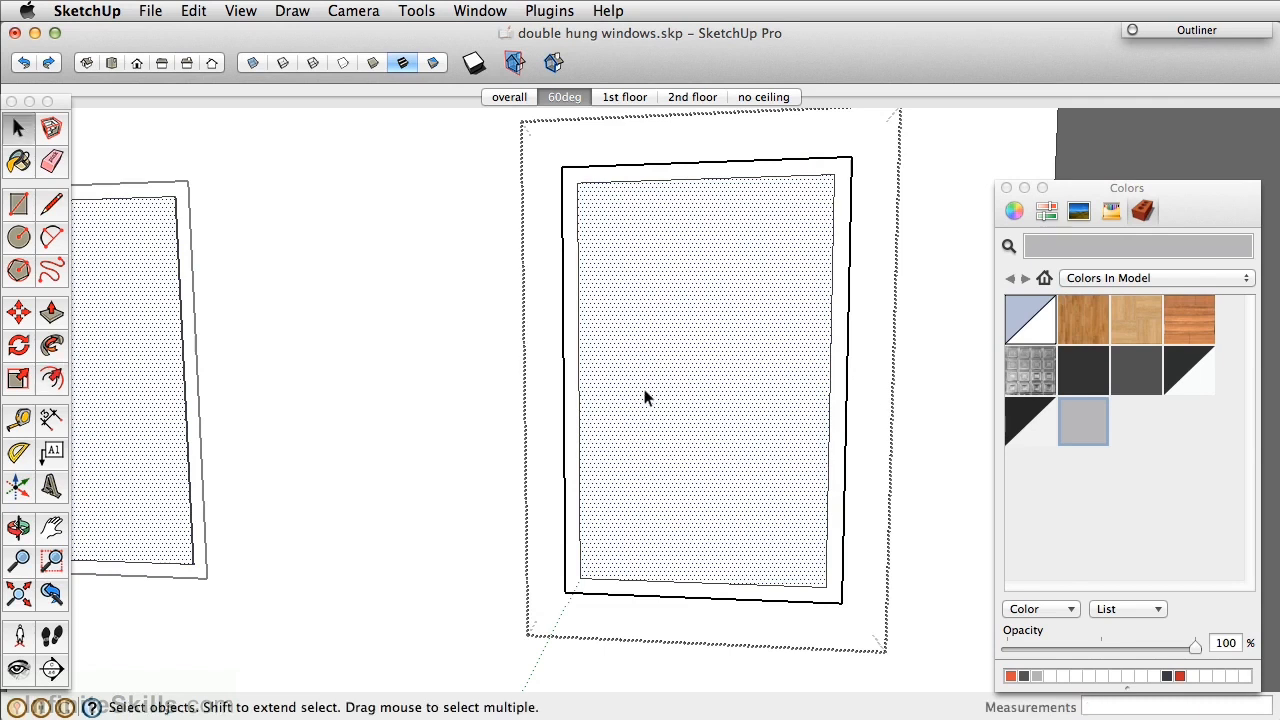
key(Delete)
Pull the outer frame face out 1/2 inch to form the window casing.
key(p)
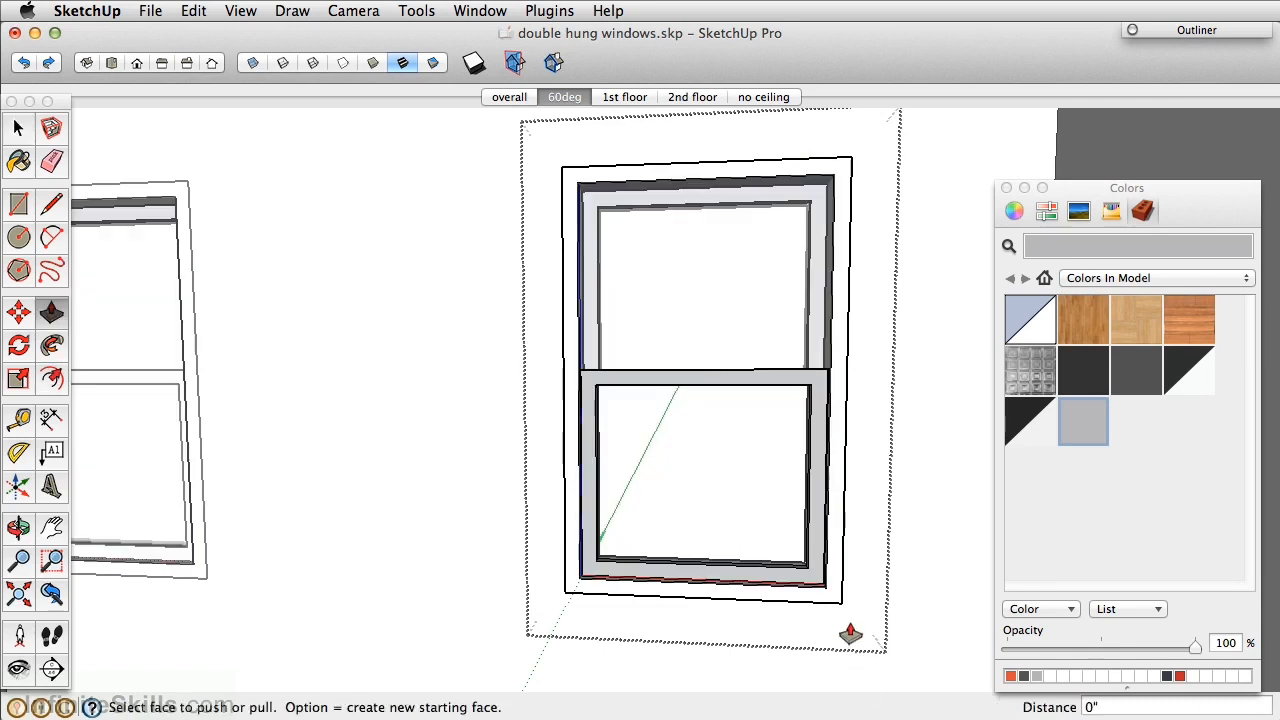
click(838, 601)
text(.5)
key(Return)
middle_drag(731, 543, 782, 526)
scroll(782, 530, up, 3)
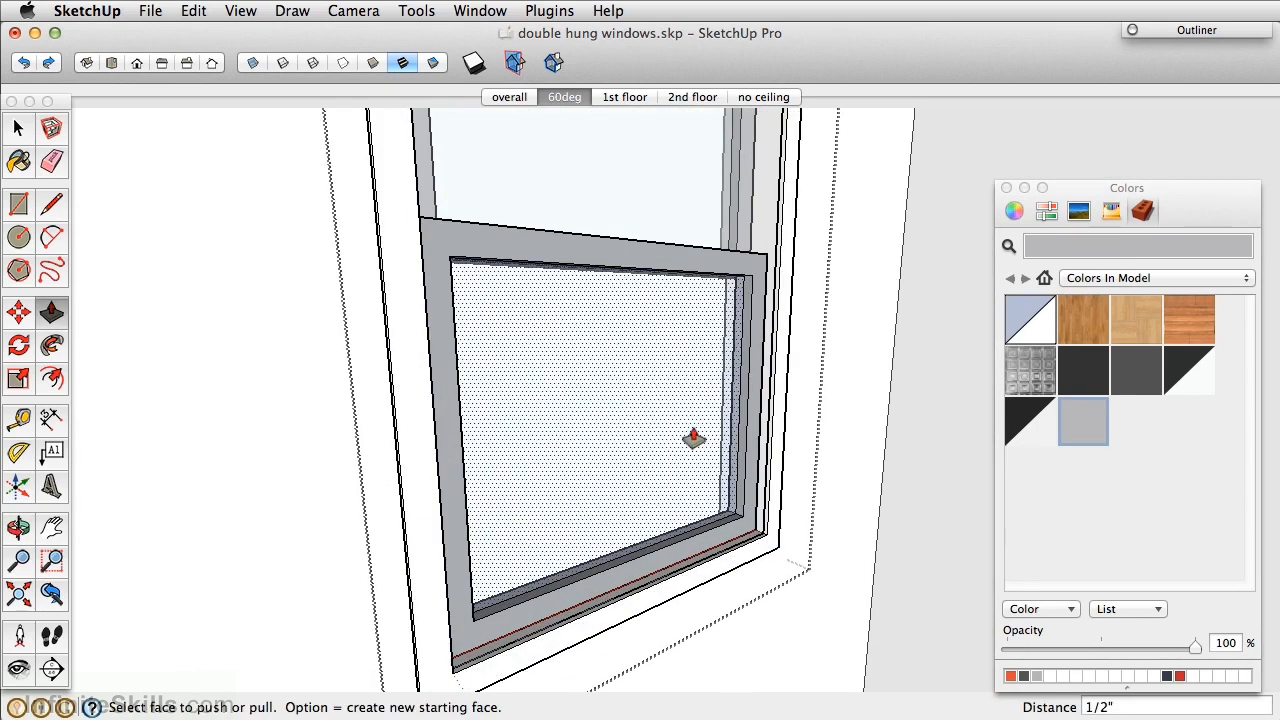
scroll(788, 423, up, 3)
key(space)
scroll(841, 505, down, 5)
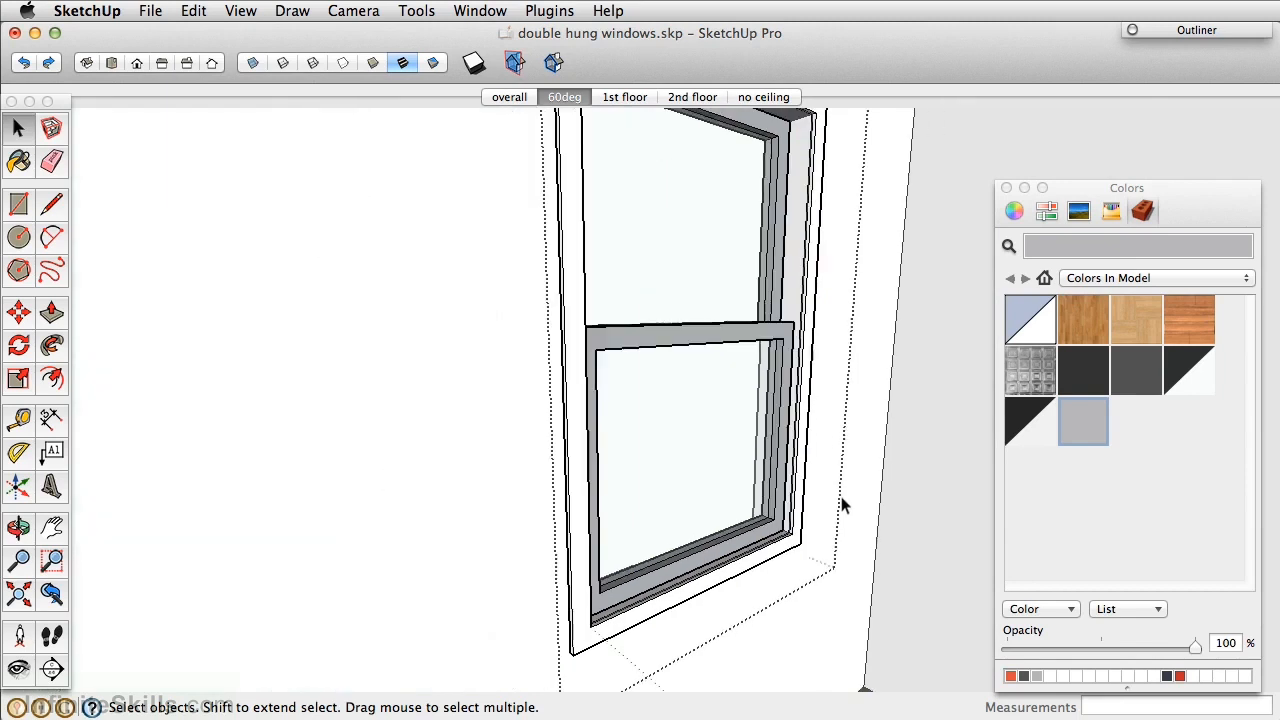
scroll(841, 505, down, 5)
middle_drag(866, 580, 549, 486)
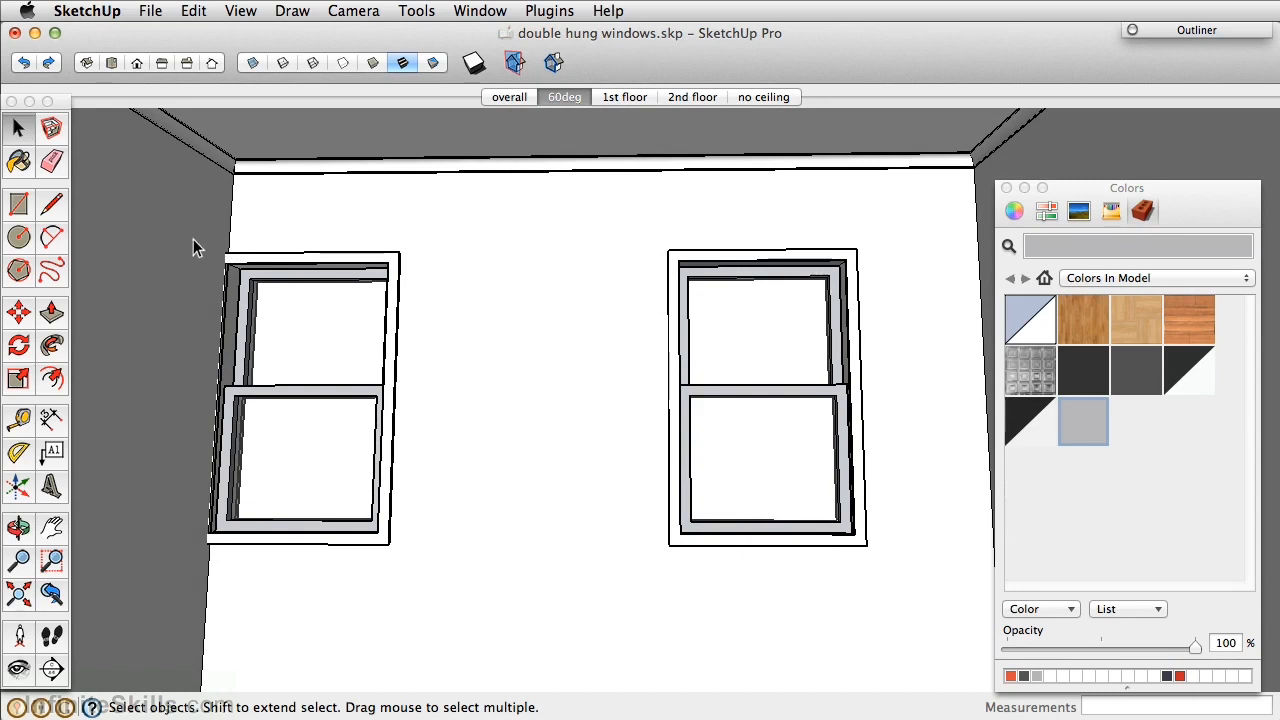
Make the left window unique and open it for editing.
click(258, 266)
right_click(287, 407)
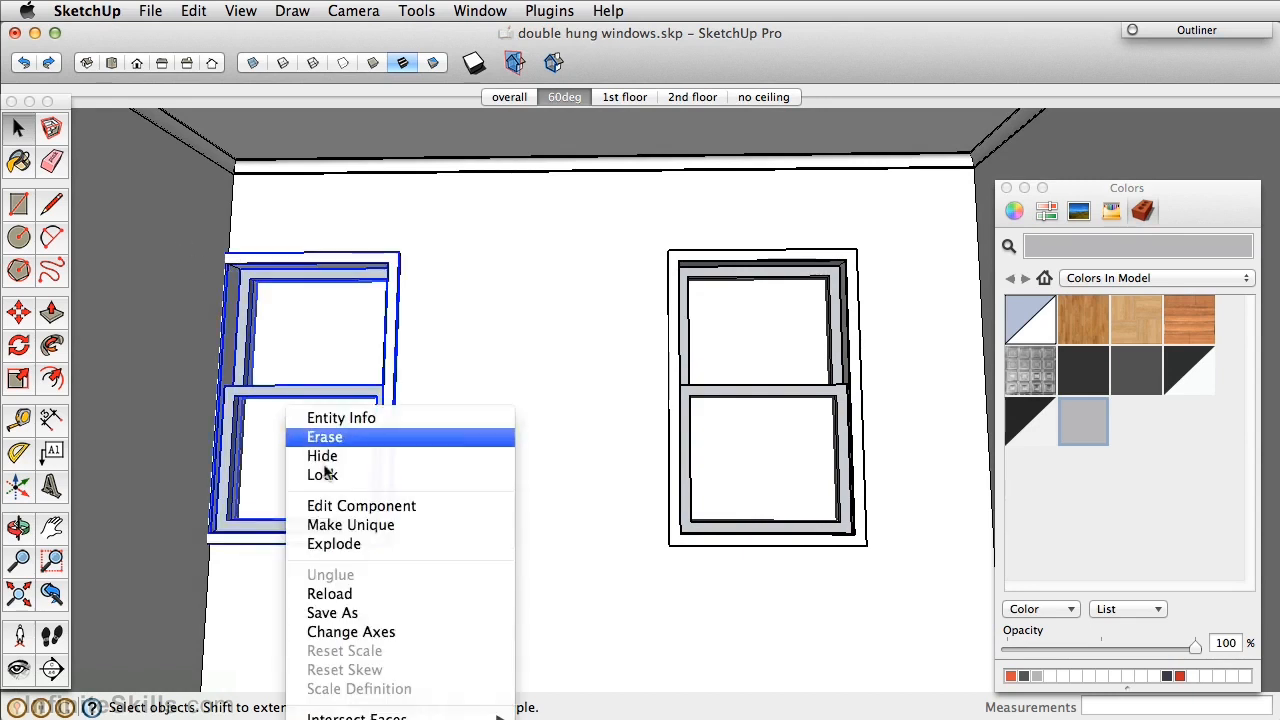
click(364, 528)
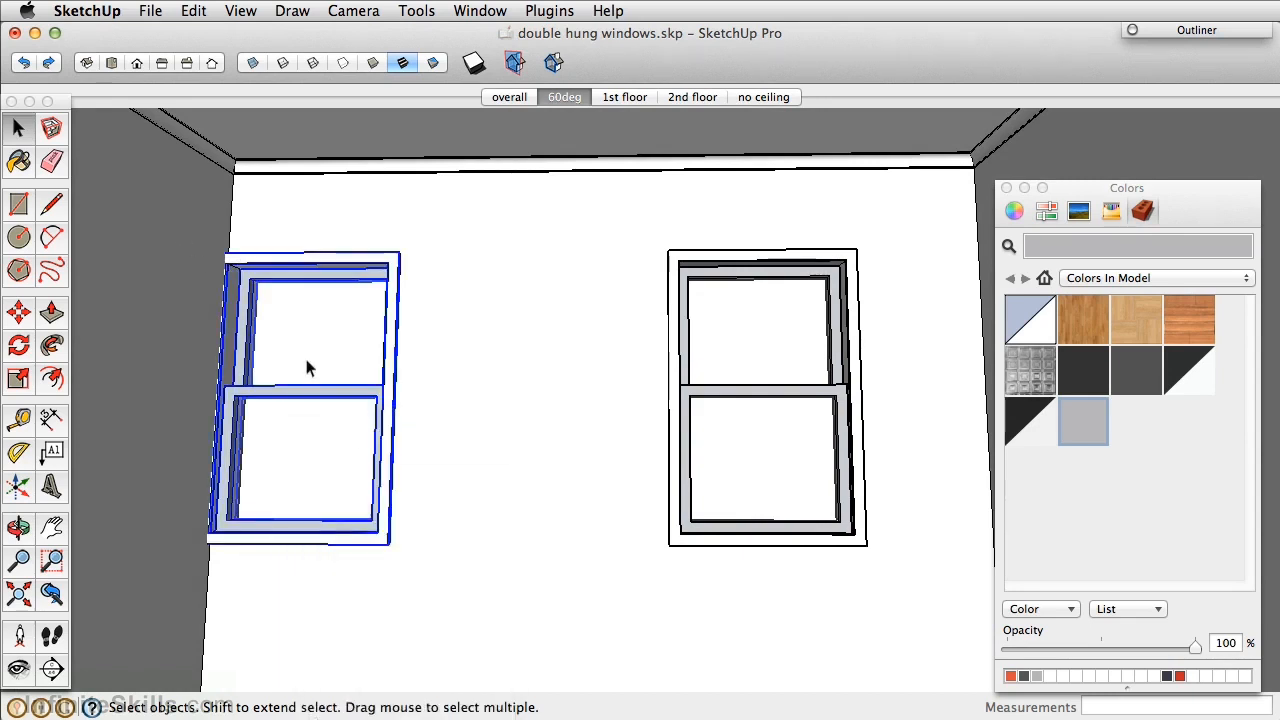
double_click(274, 274)
scroll(240, 268, up, 5)
scroll(226, 260, up, 3)
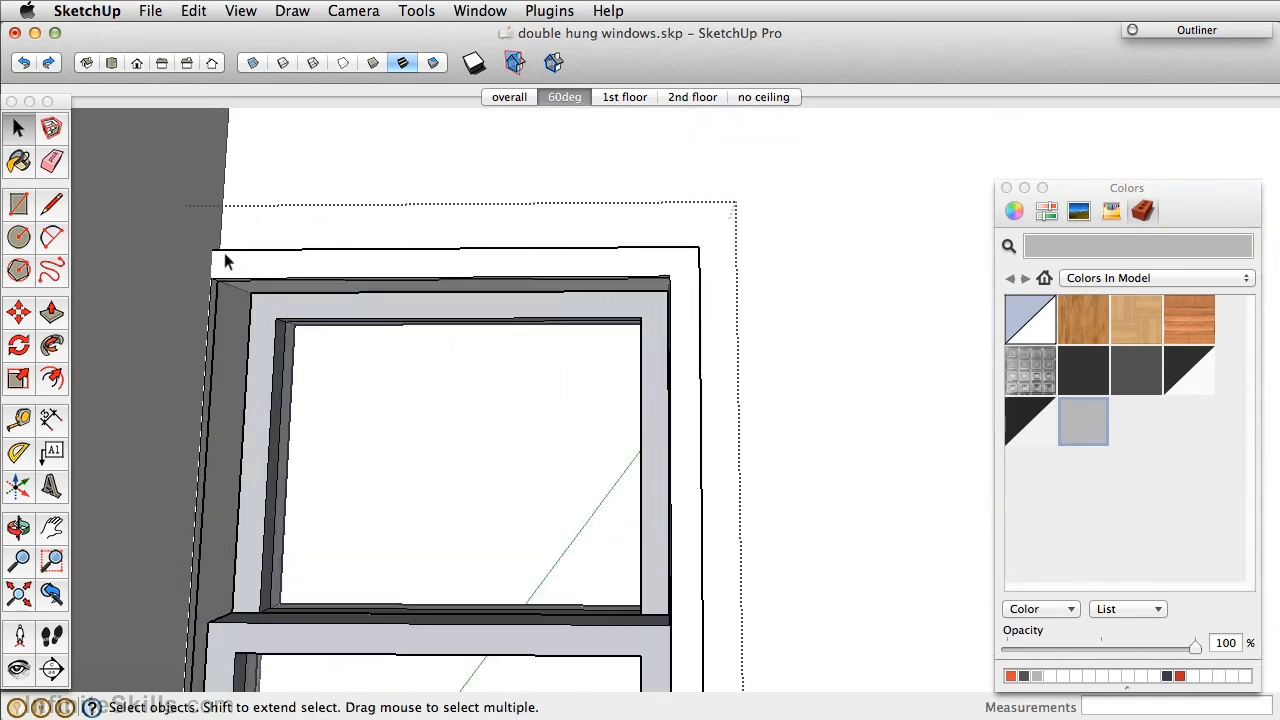
scroll(214, 262, up, 3)
scroll(212, 263, up, 3)
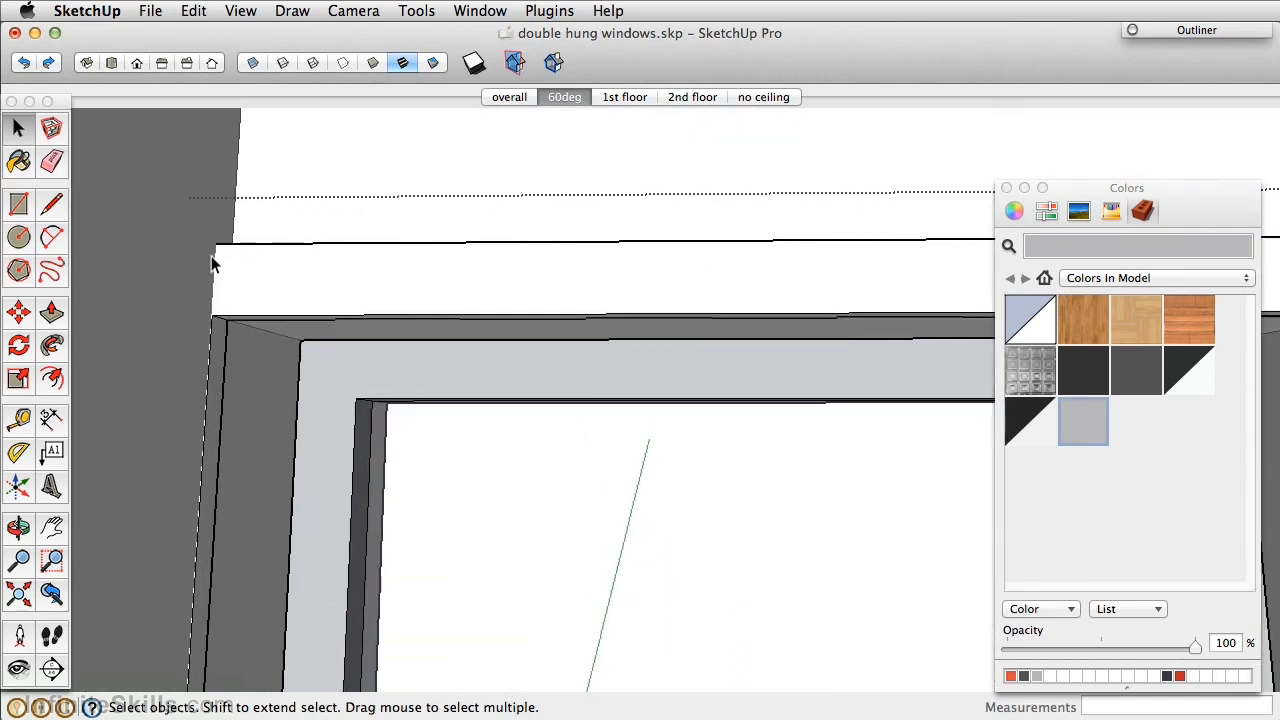
Draw 2-inch lines at the left window frame's top and sill corners.
key(l)
click(215, 243)
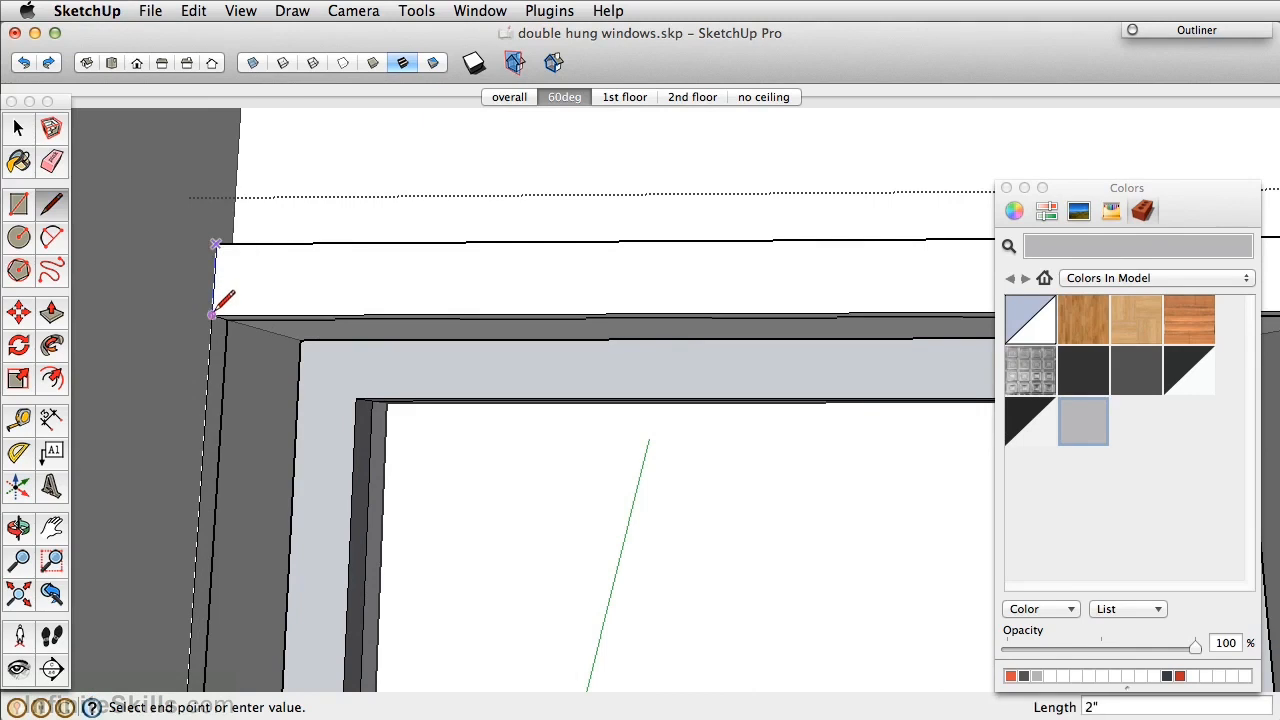
scroll(300, 277, down, 2)
mouse_move(300, 277)
middle_down()
mouse_move(263, 194)
mouse_move(268, 280)
mouse_move(242, 408)
middle_up()
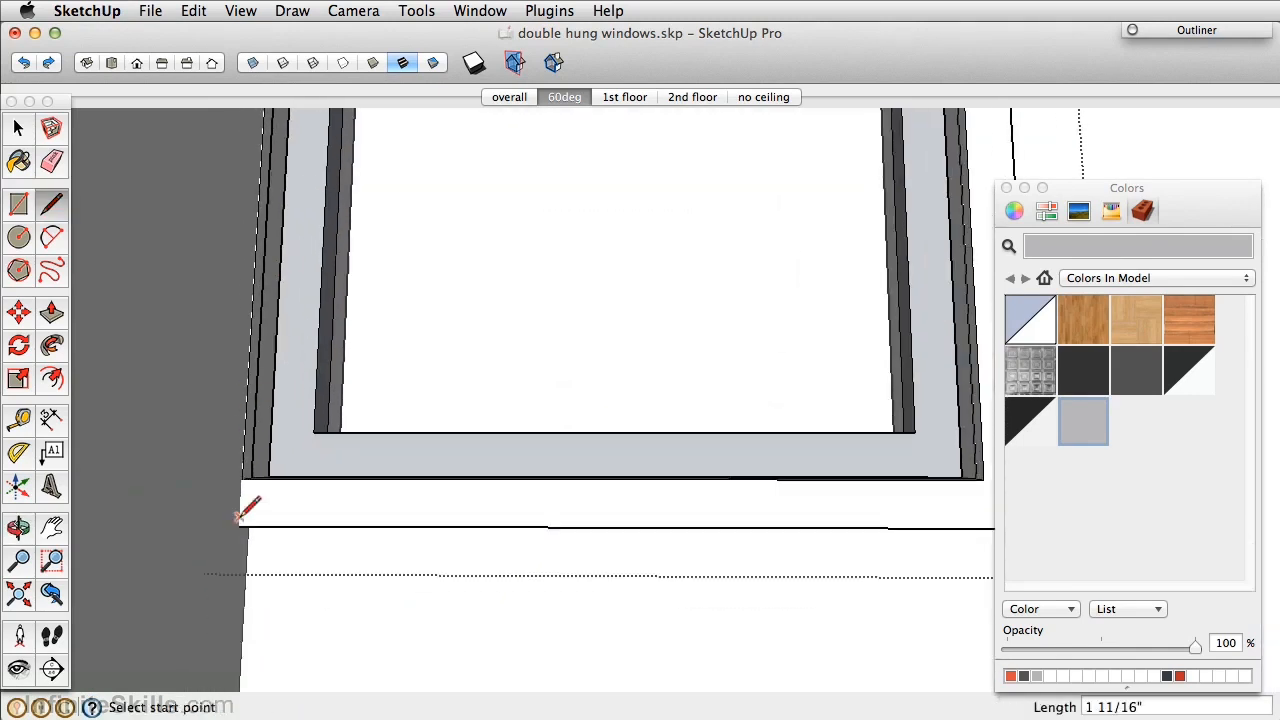
scroll(243, 516, up, 3)
click(245, 455)
click(240, 531)
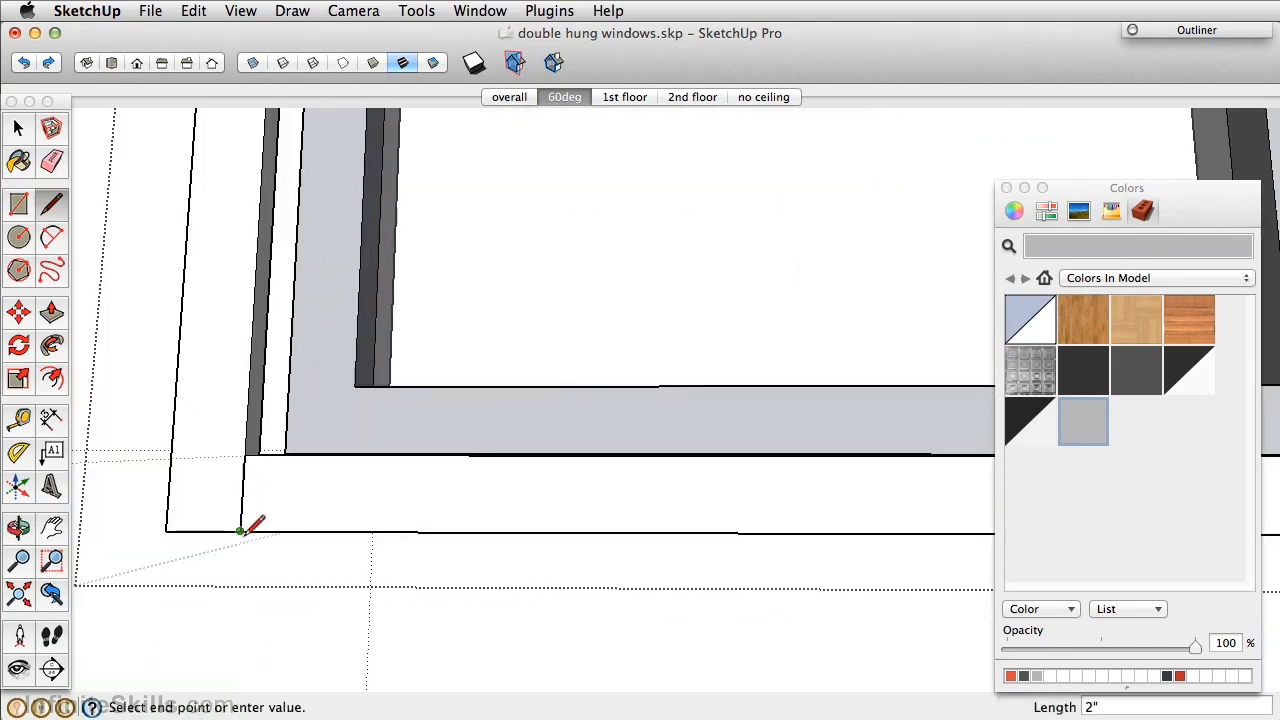
key(p)
key(space)
triple_click(214, 530)
middle_drag(214, 530, 314, 569)
scroll(361, 523, down, 2)
Orbit and zoom to look straight at the left window's sash and frame.
click(308, 565)
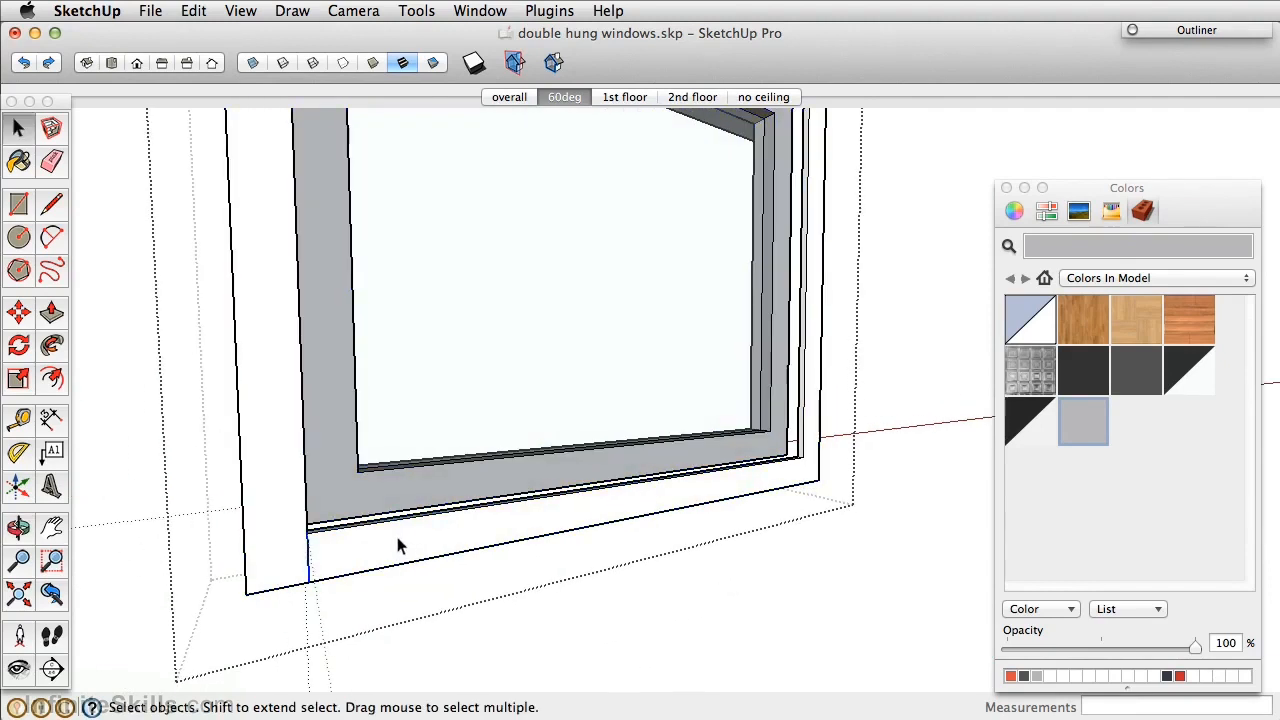
middle_drag(489, 546, 272, 517)
shift+middle_drag(349, 497, 379, 653)
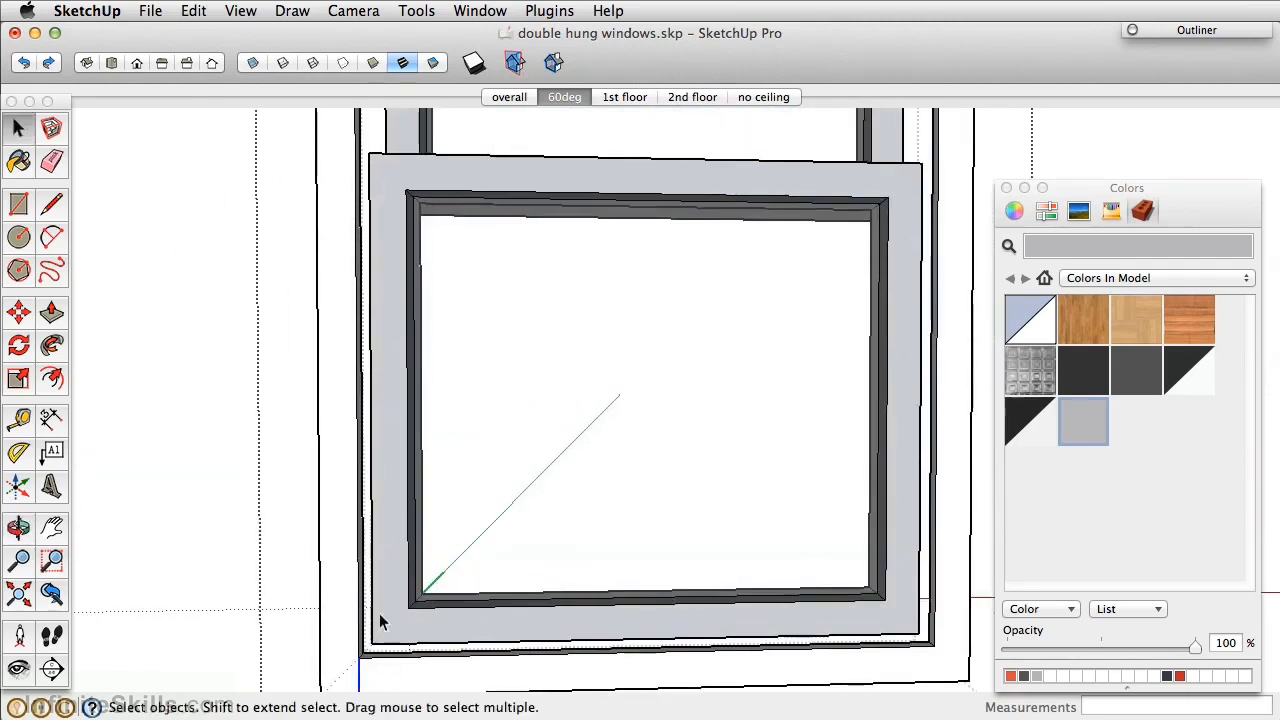
scroll(377, 585, down, 3)
scroll(377, 590, down, 3)
scroll(377, 590, up, 4)
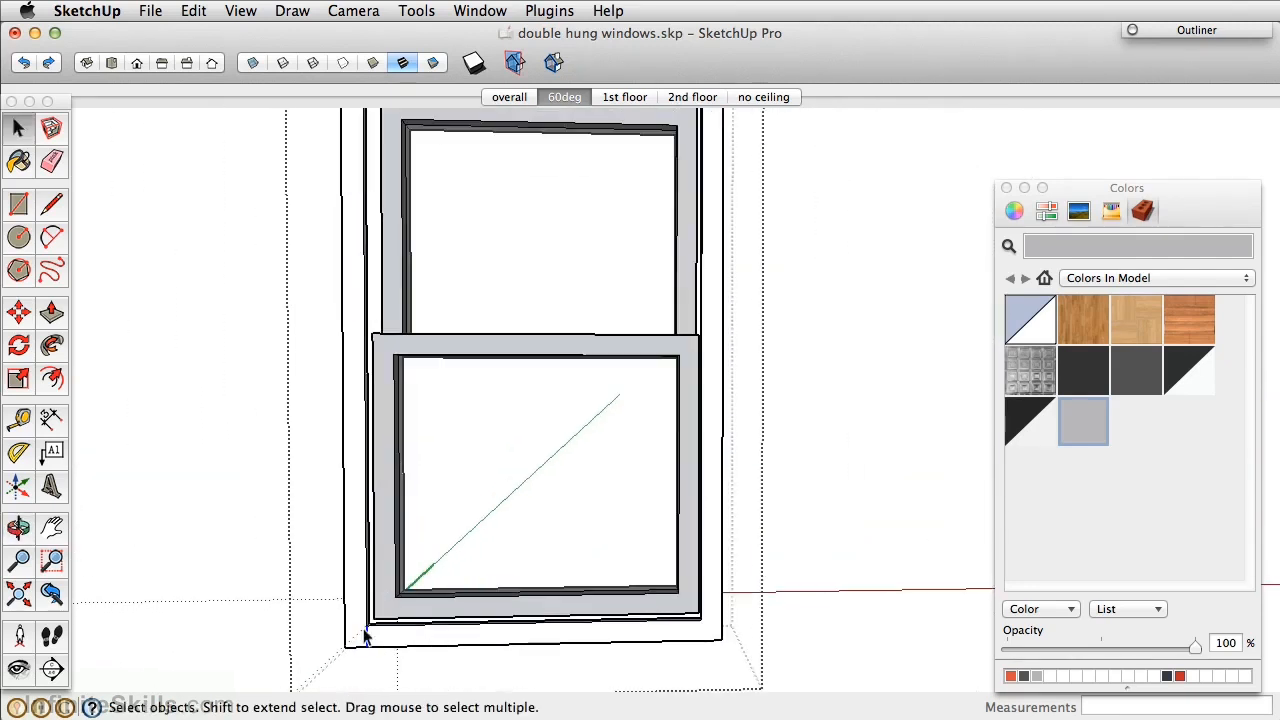
key(p)
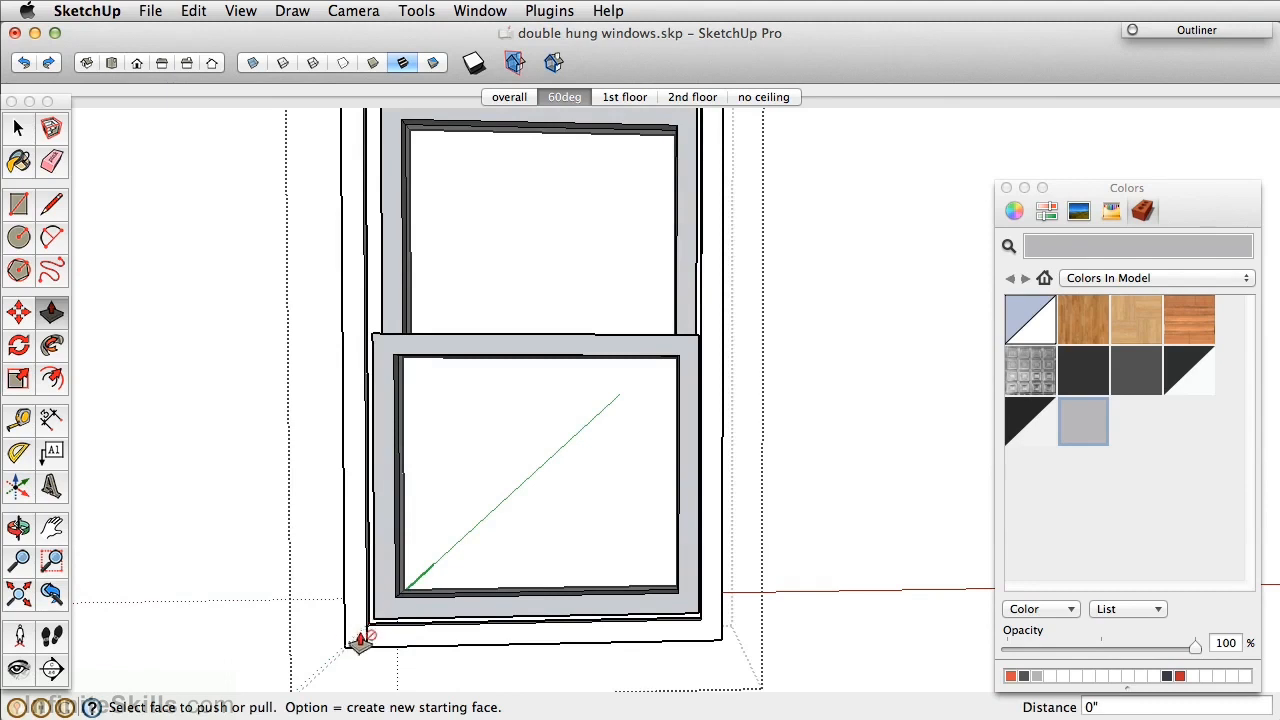
key(space)
scroll(358, 645, up, 3)
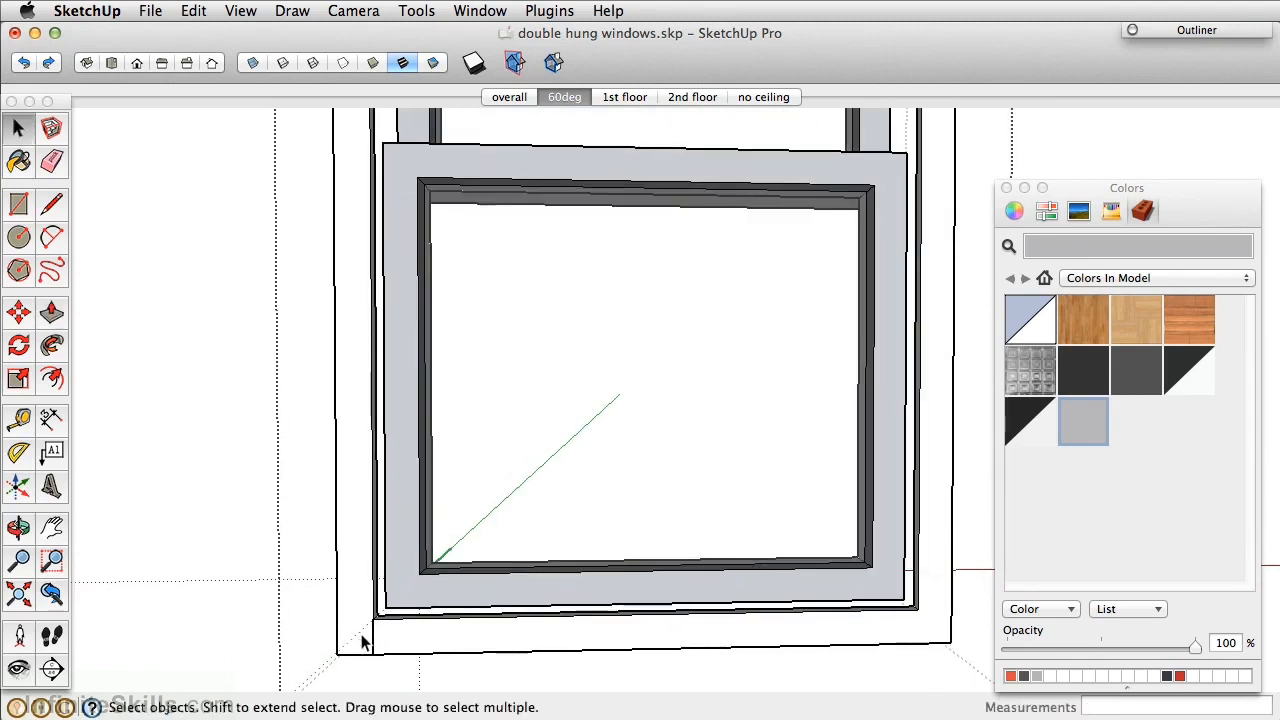
key(e)
scroll(377, 443, down, 2)
middle_drag(377, 443, 377, 223)
scroll(372, 255, up, 2)
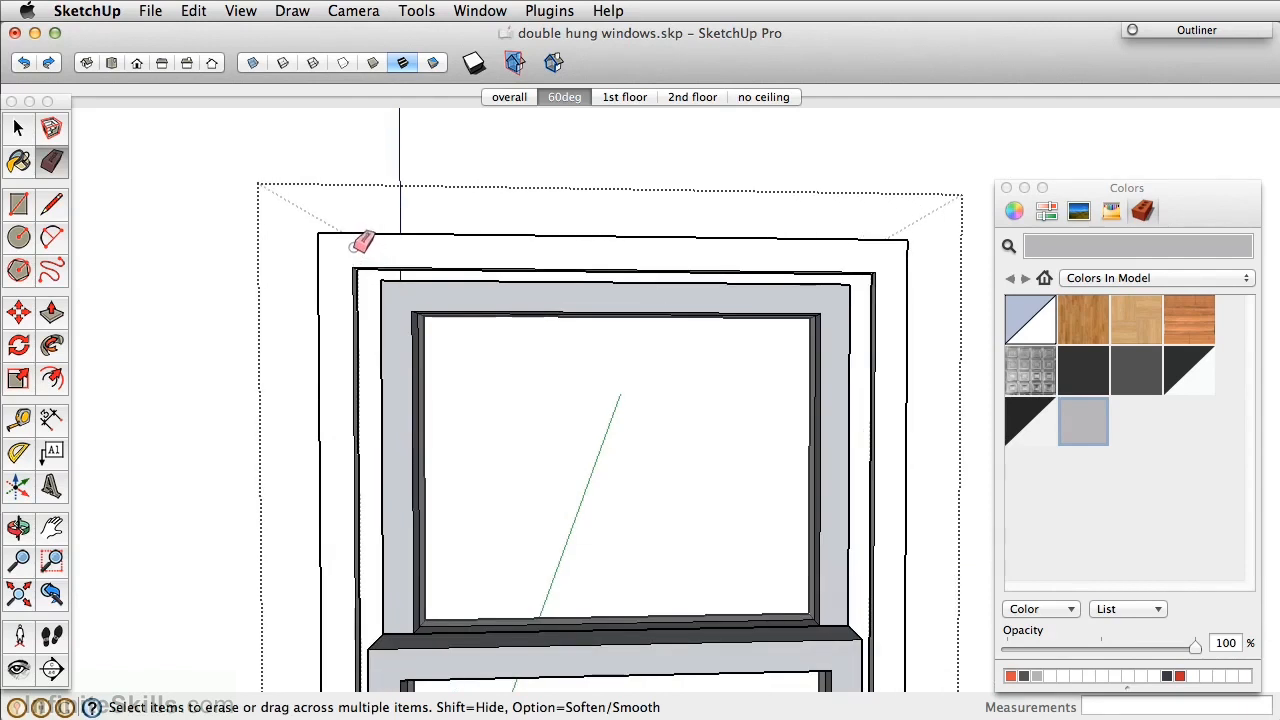
key(space)
Delete the left window's inner sash, leaving the frame face selected.
click(357, 258)
key(Delete)
click(369, 251)
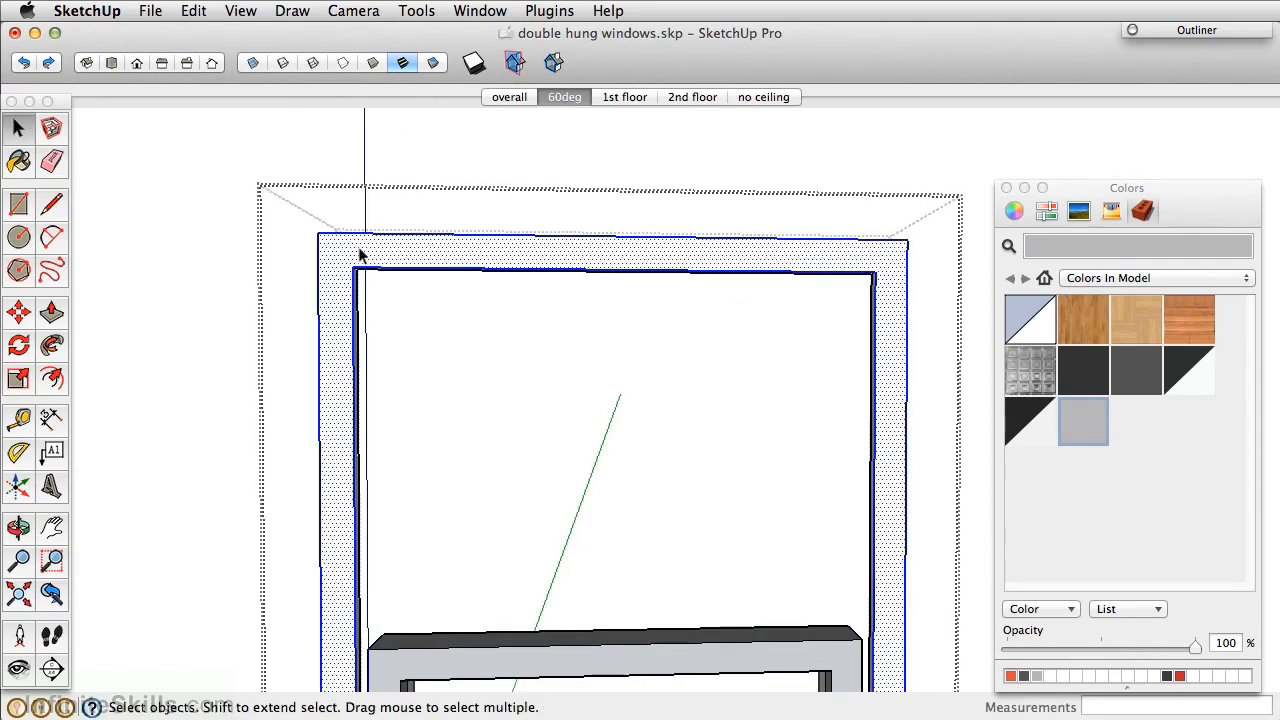
Draw 2" lines out from the frame's top-left and lower-left corners.
key(l)
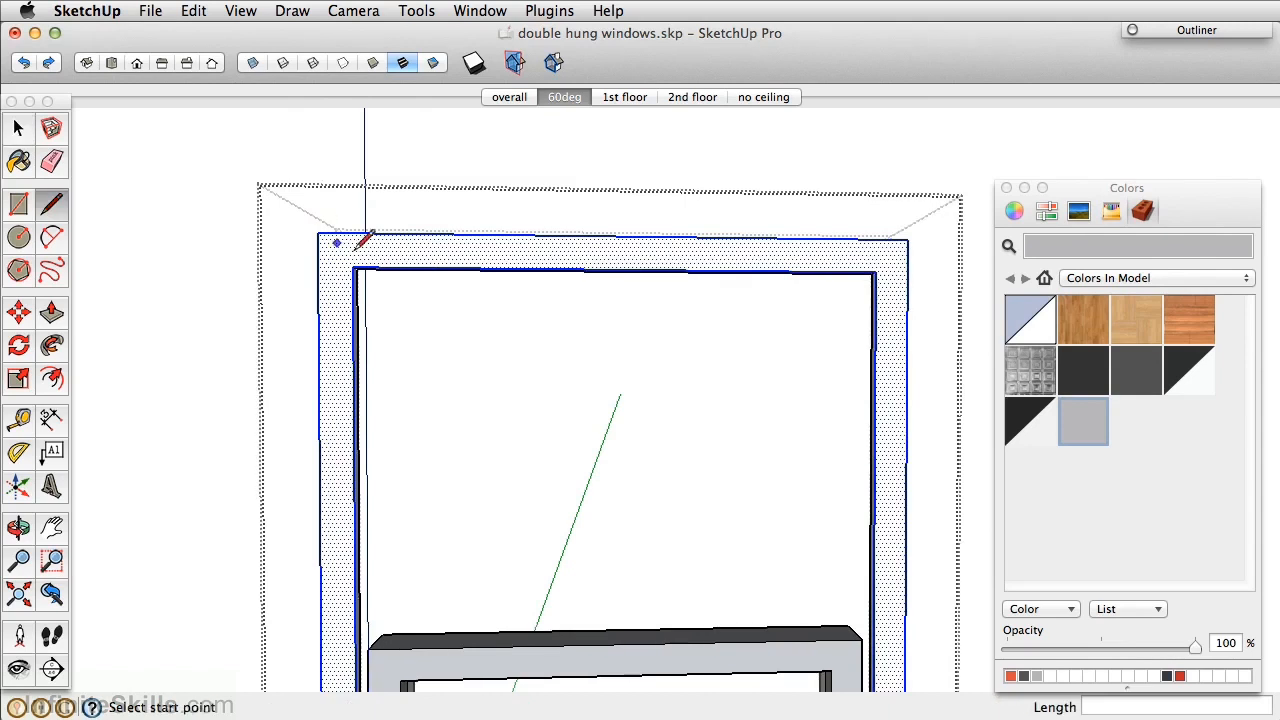
scroll(376, 256, up, 3)
click(332, 272)
text(2)
key(Return)
scroll(325, 440, down, 2)
scroll(320, 445, down, 2)
shift+middle_drag(298, 545, 312, 358)
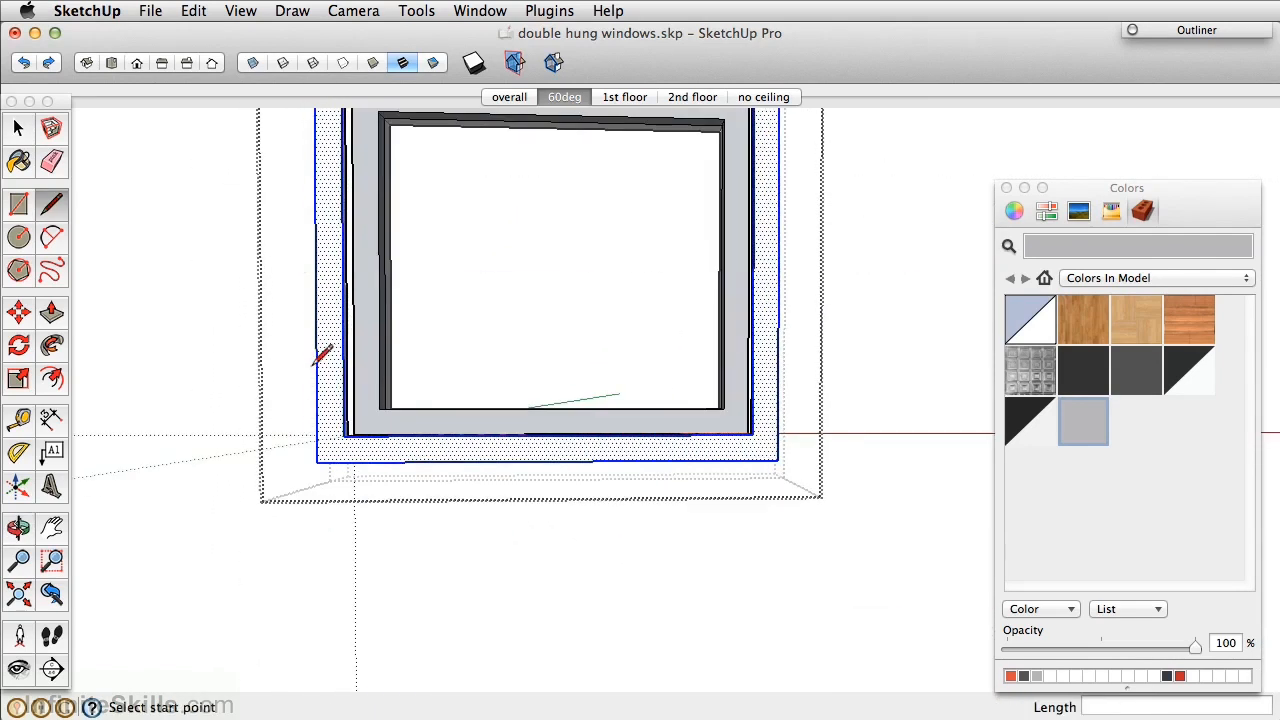
scroll(343, 437, up, 3)
click(356, 436)
text(2)
key(Return)
Push the narrow left jamb face in by 1/2".
middle_drag(357, 466, 531, 517)
key(p)
mouse_move(480, 523)
mouse_down()
mouse_move(460, 494)
mouse_move(470, 500)
mouse_up()
Erase the leftover edges at the jamb's lower corner and beside the top-left corner.
key(e)
click(466, 505)
middle_drag(500, 322, 510, 430)
click(492, 406)
scroll(498, 380, down, 2)
shift+middle_drag(482, 485, 440, 688)
shift+middle_drag(546, 290, 548, 568)
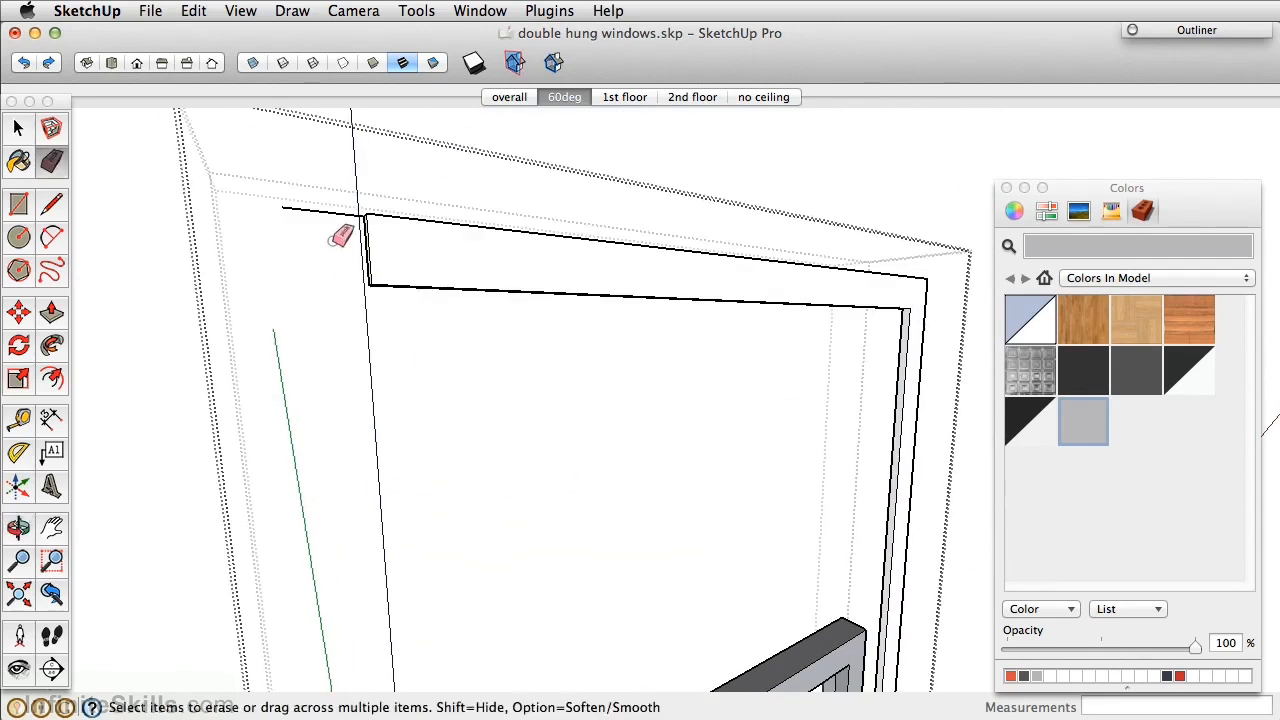
click(336, 206)
scroll(674, 214, down, 2)
key(space)
middle_drag(797, 180, 714, 329)
scroll(663, 185, up, 3)
scroll(665, 185, down, 5)
middle_drag(666, 389, 514, 363)
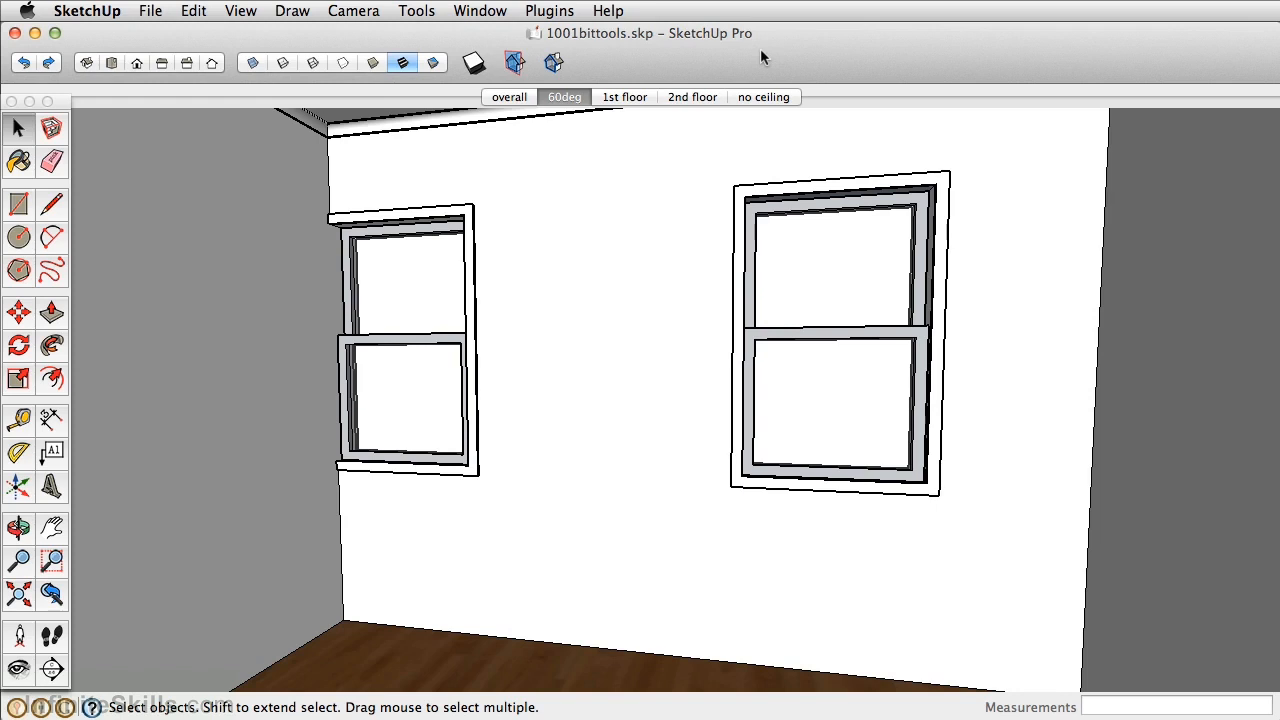
Open the Extension Warehouse from the Window menu and keep Top Extensions on All Industries.
click(481, 12)
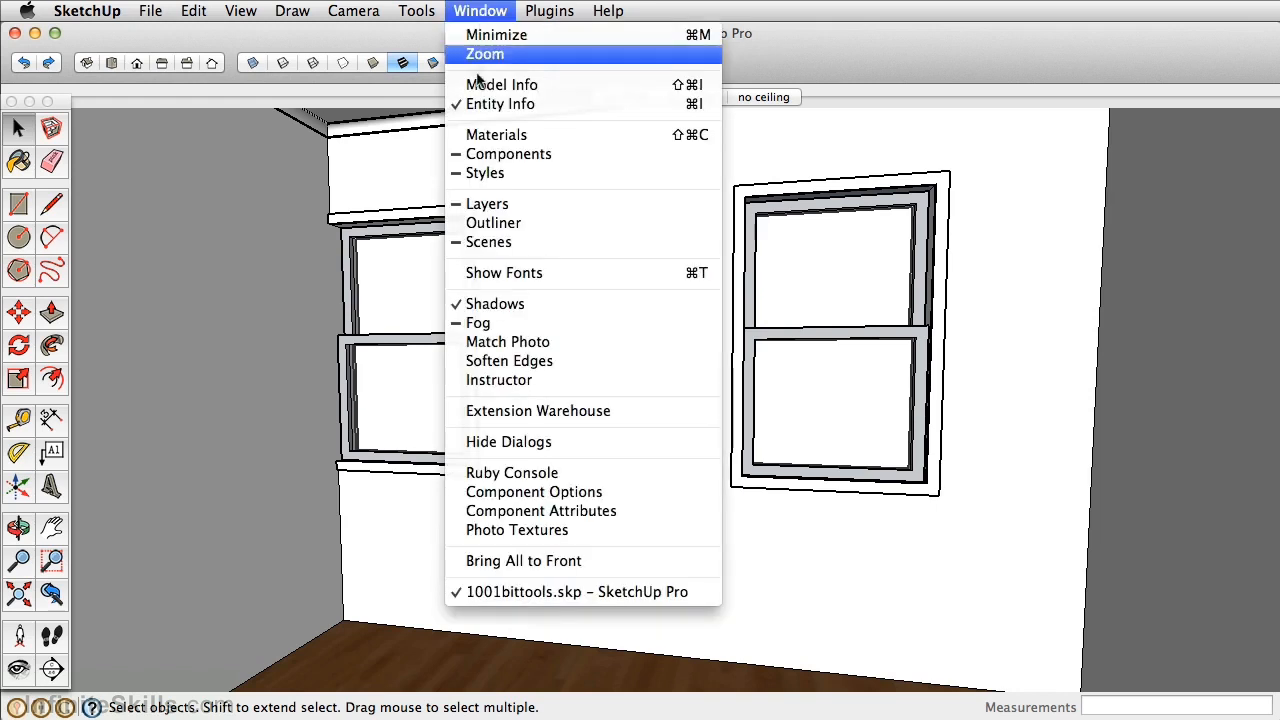
click(476, 415)
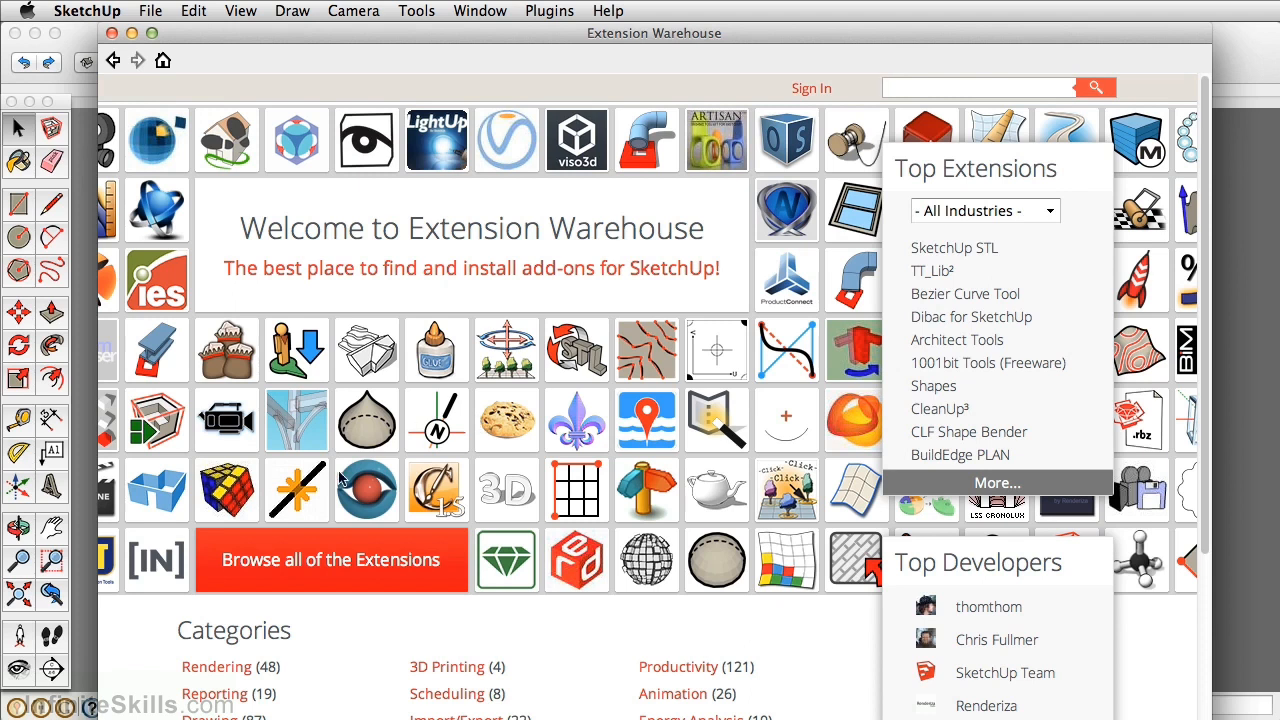
click(1052, 212)
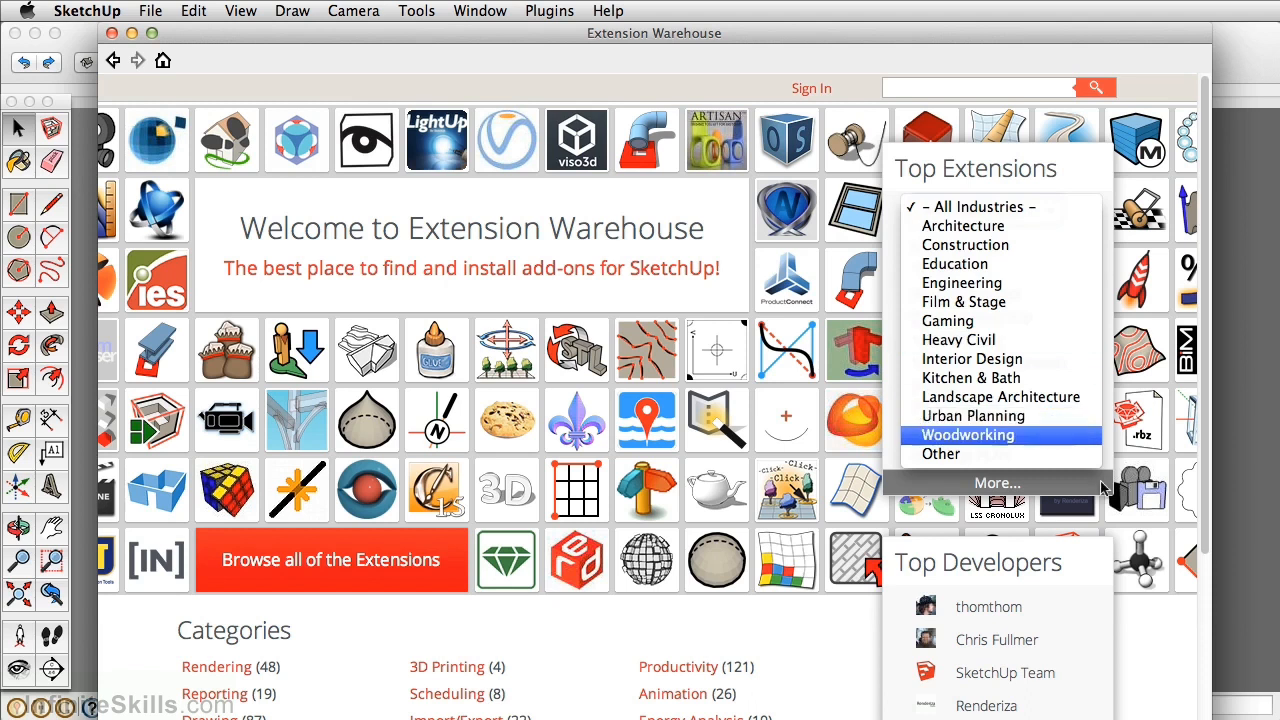
click(1160, 646)
scroll(1068, 592, down, 2)
scroll(1067, 588, down, 5)
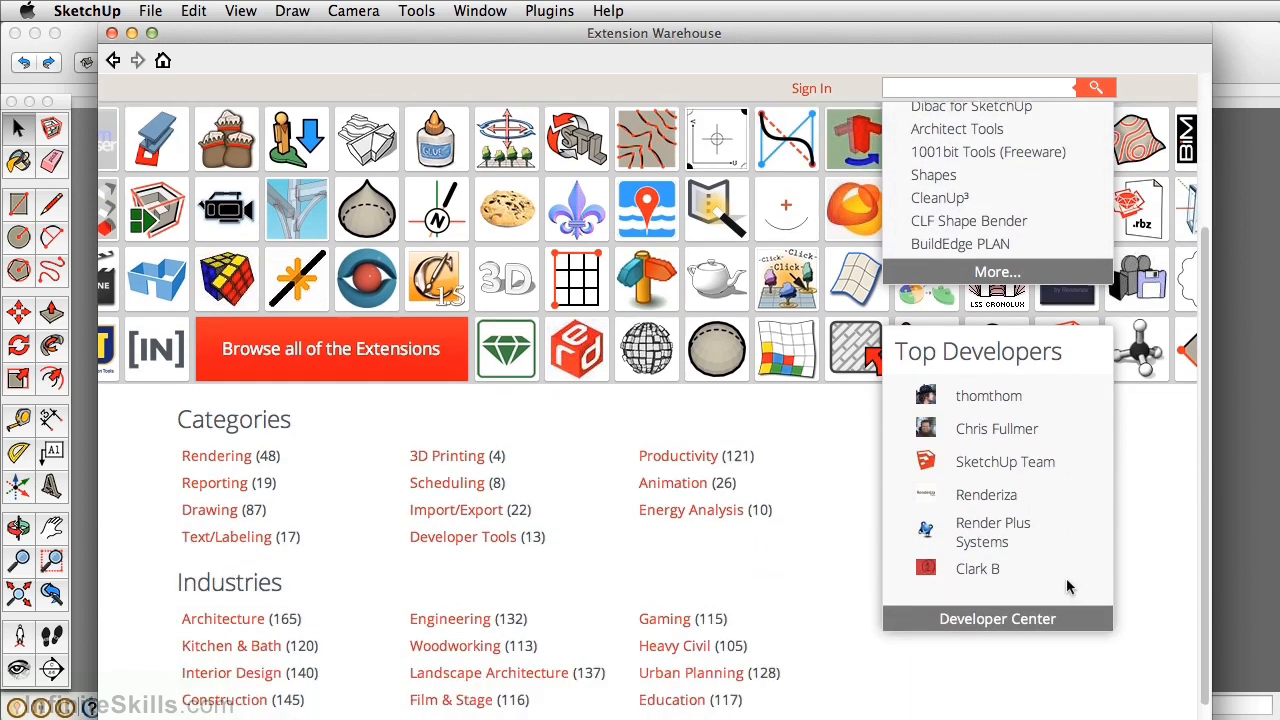
scroll(1060, 576, up, 8)
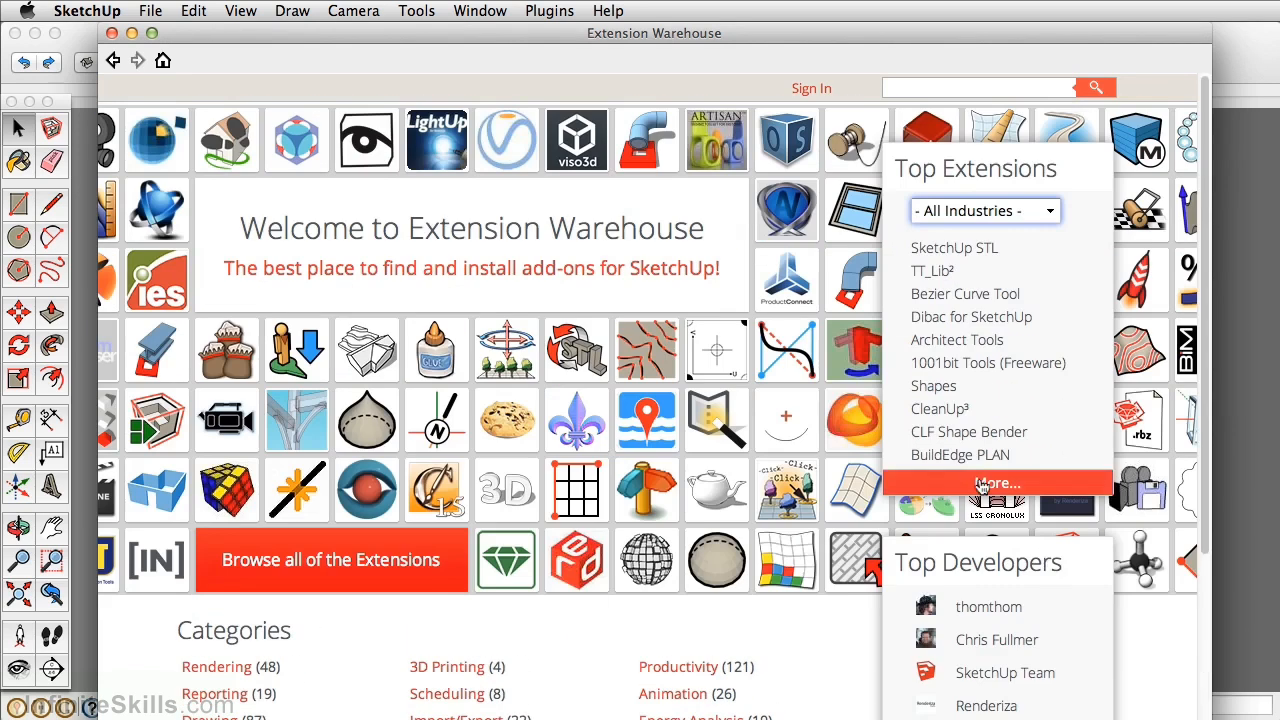
Sign in with the account e-mail and password, then allow SketchUp access.
click(820, 90)
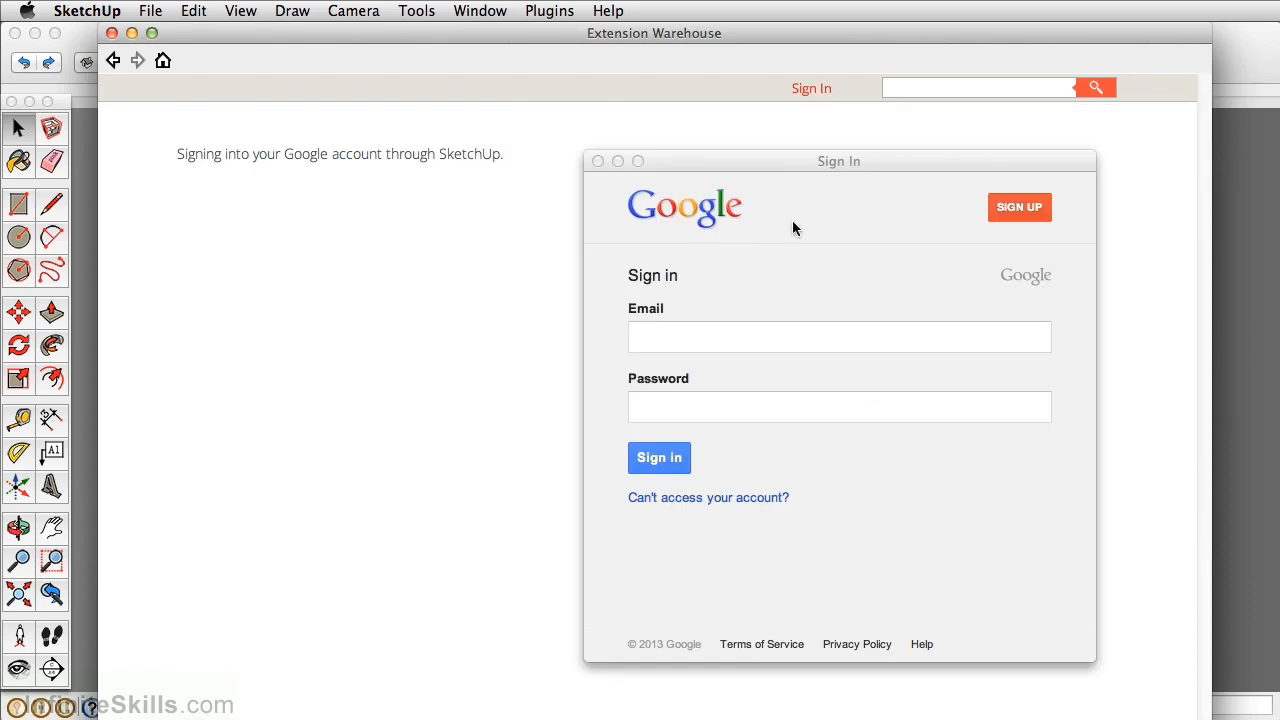
click(748, 337)
key(Tab)
text(************)
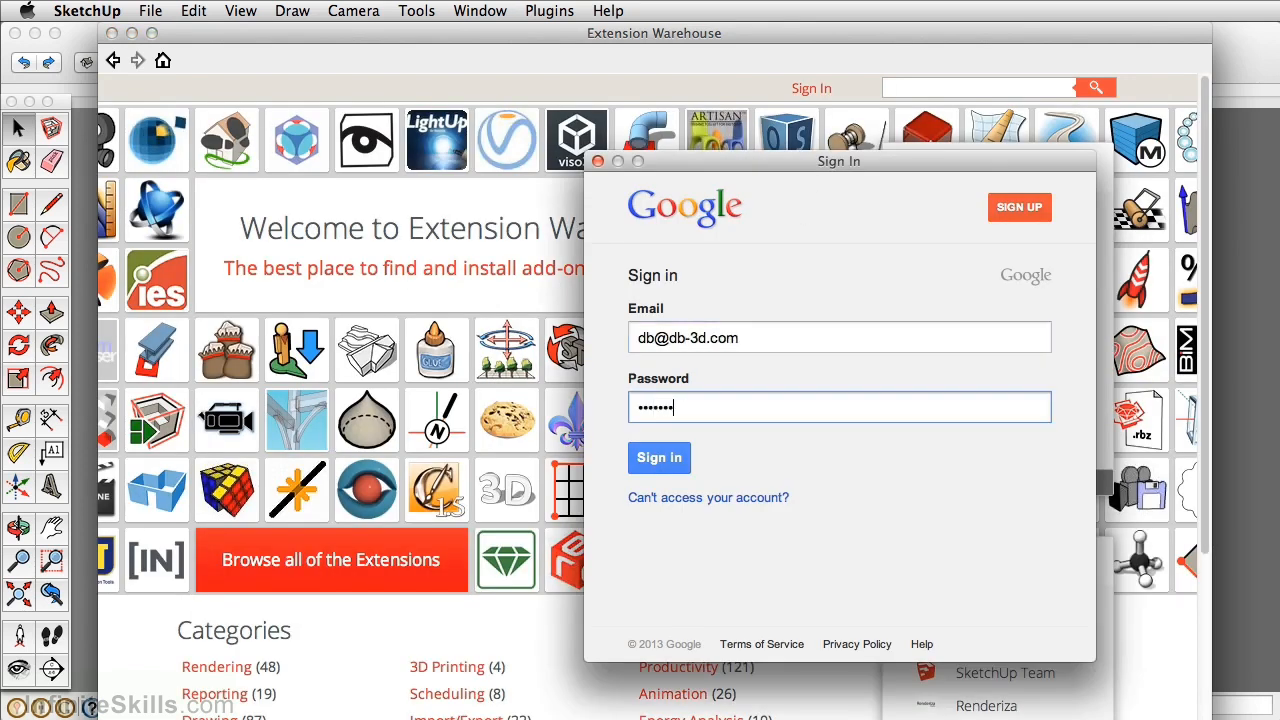
click(674, 457)
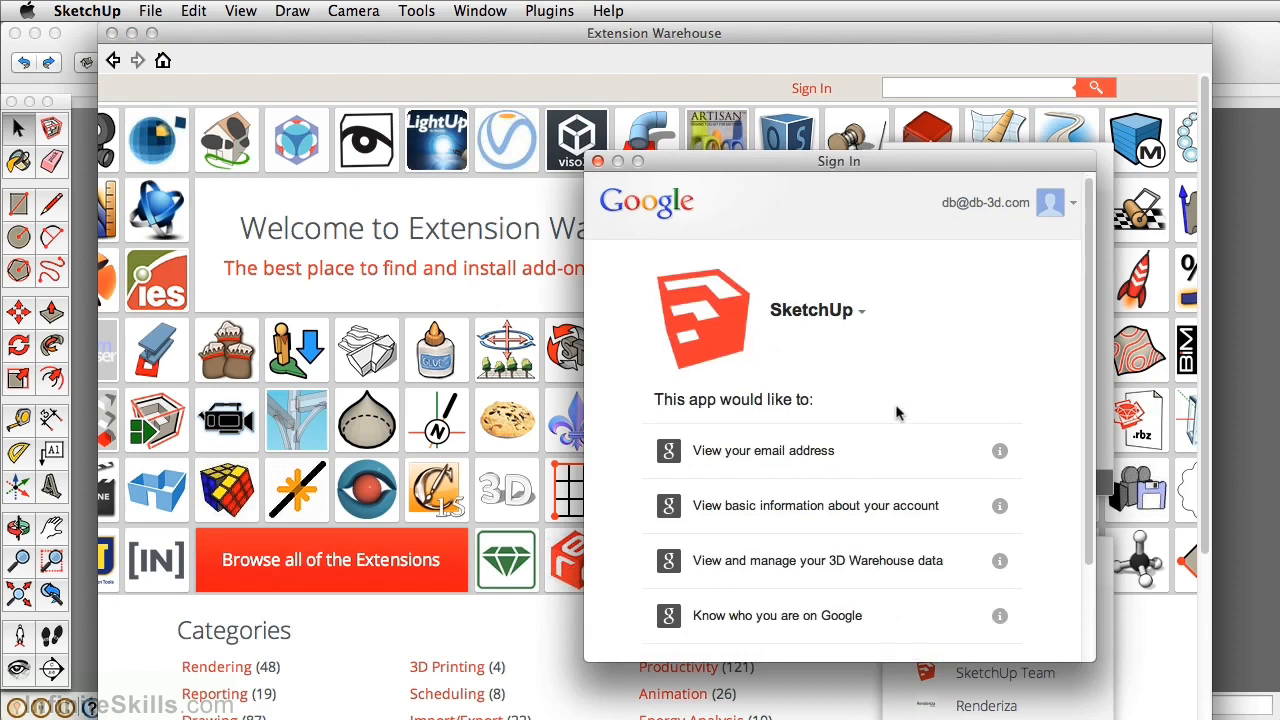
scroll(895, 416, down, 3)
click(985, 614)
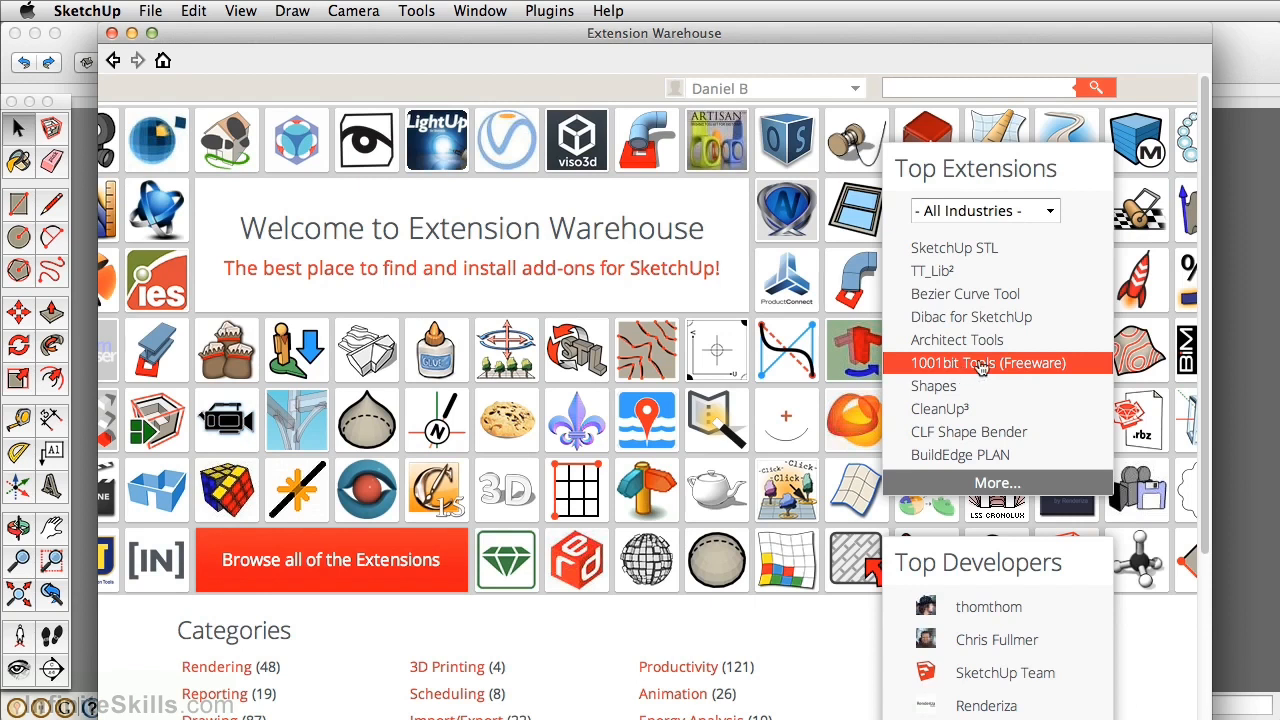
Open the 1001bit Tools (Freeware) page and jump to its user reviews.
click(980, 368)
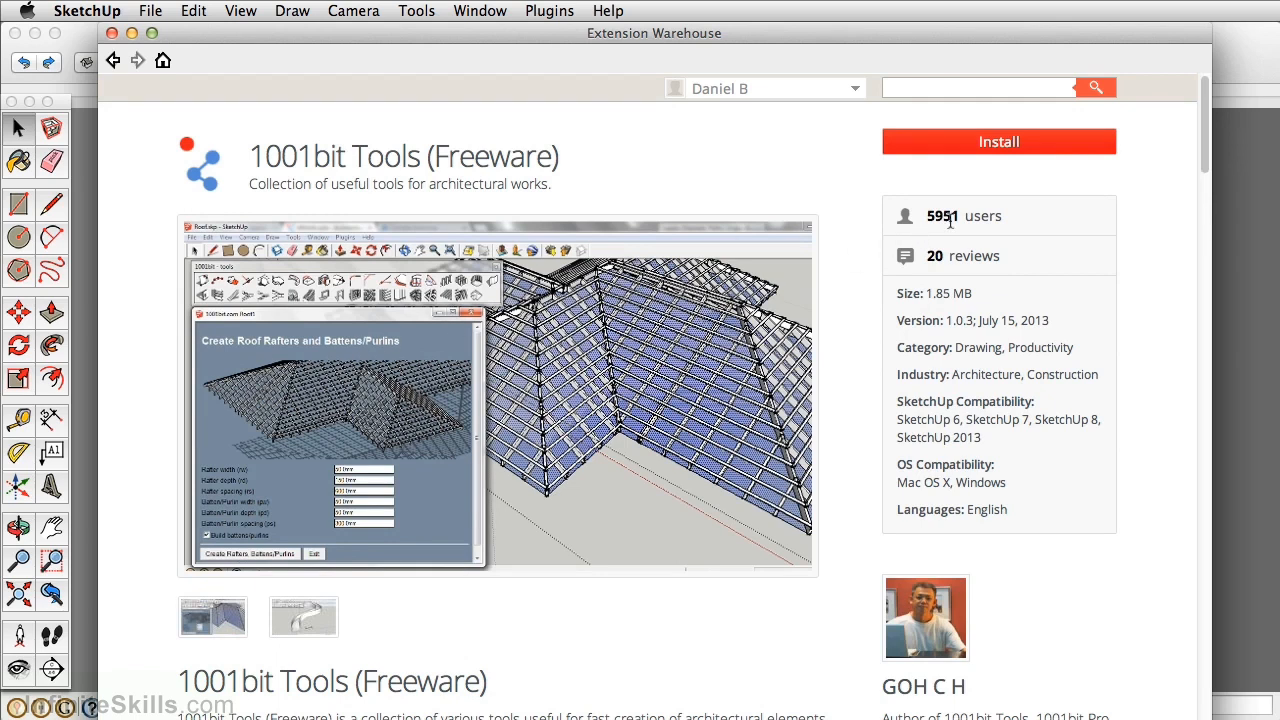
click(945, 258)
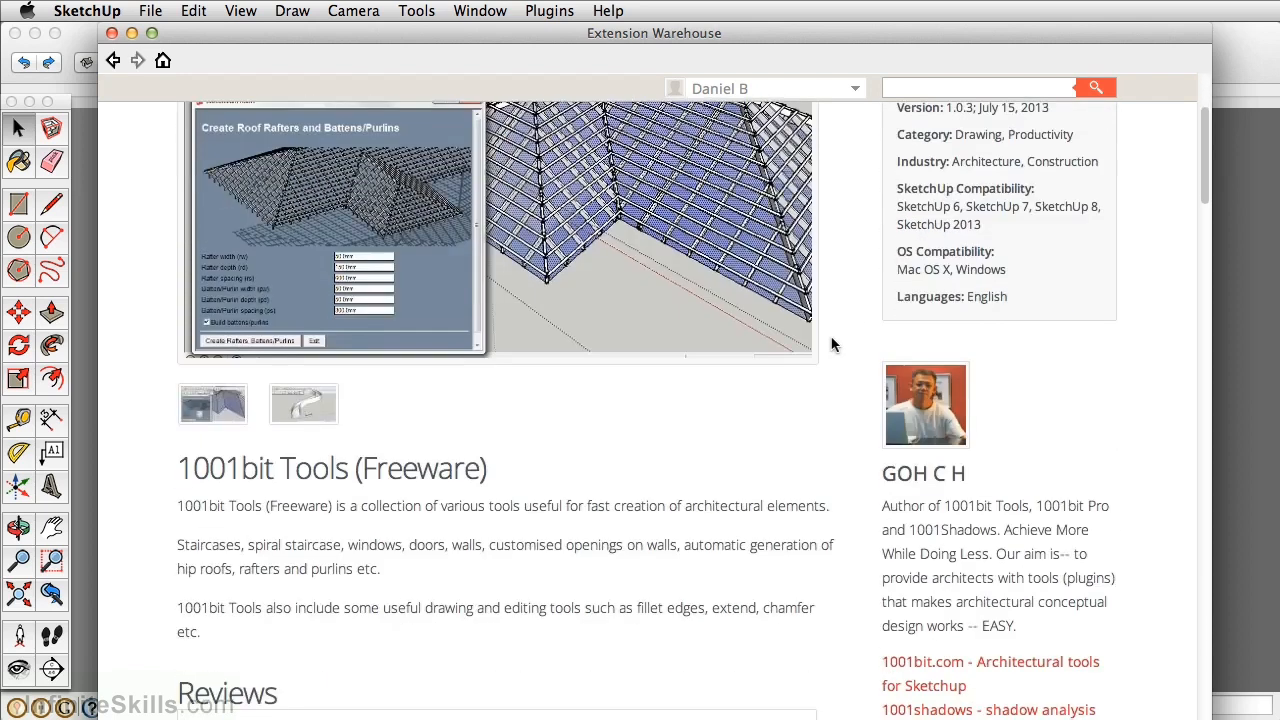
scroll(831, 344, down, 10)
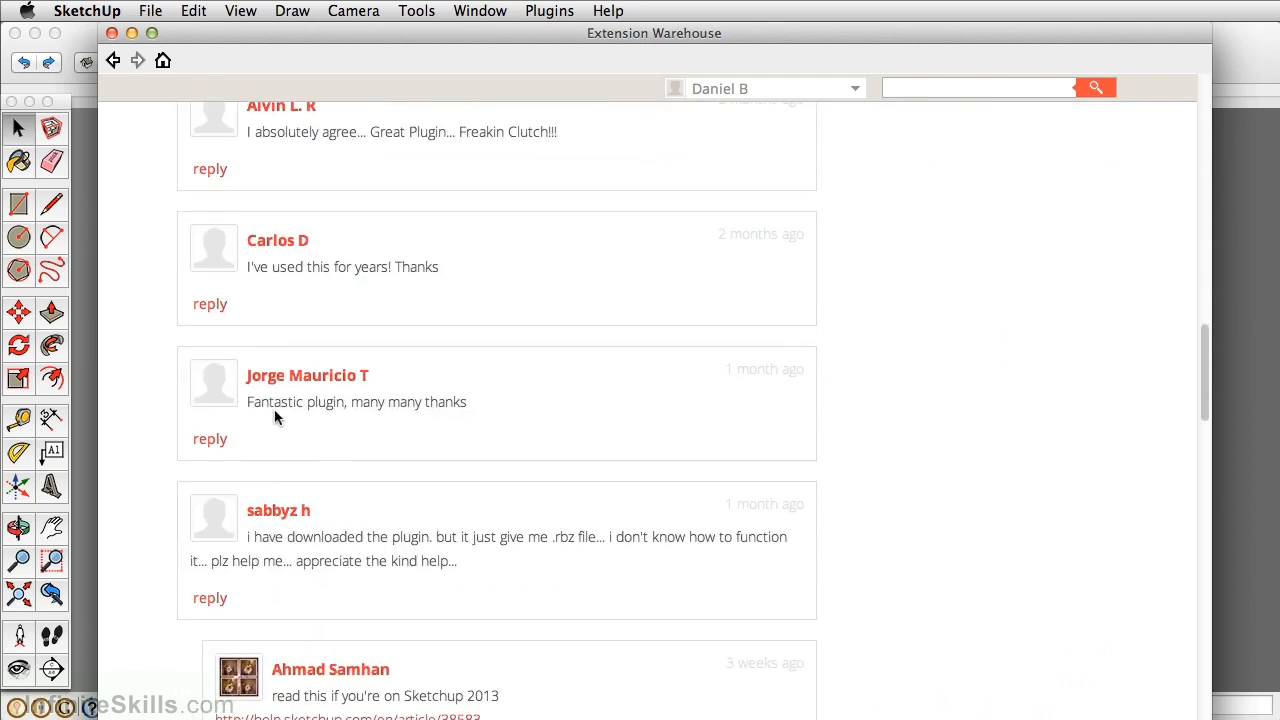
Install 1001bit Tools, confirming with Yes and OK, then close the Extension Warehouse.
scroll(839, 371, up, 1)
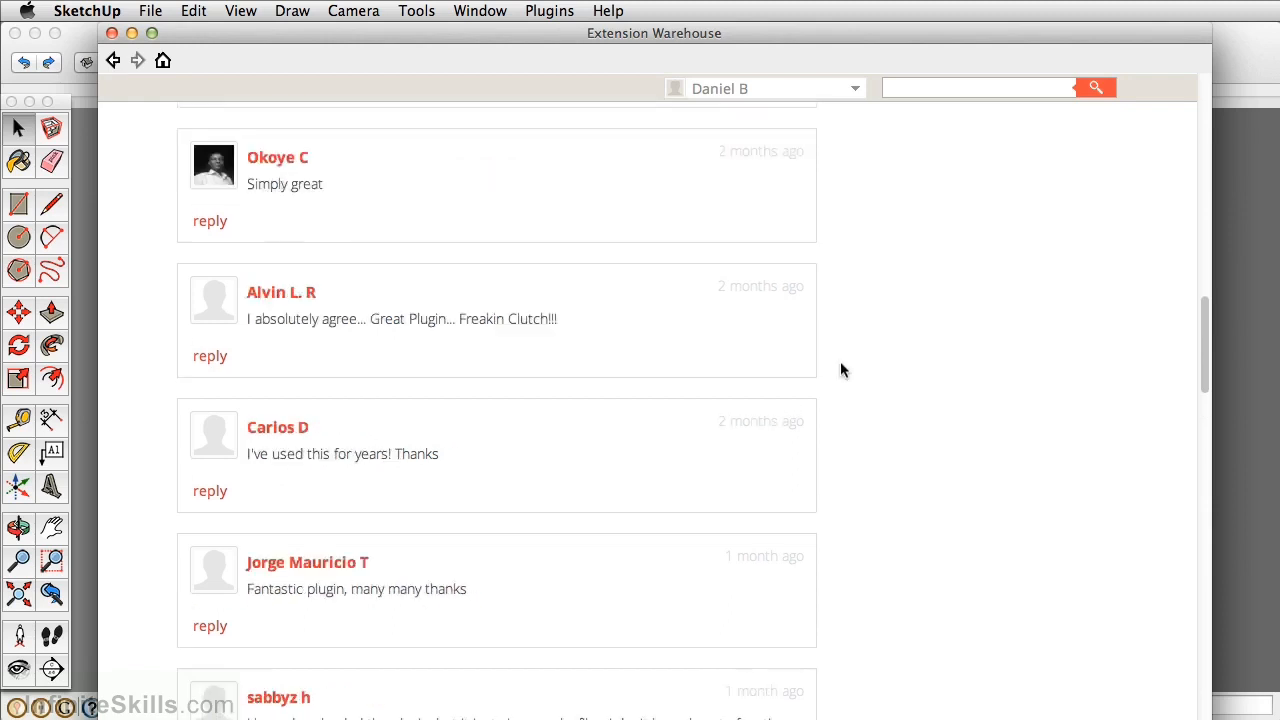
scroll(840, 370, up, 20)
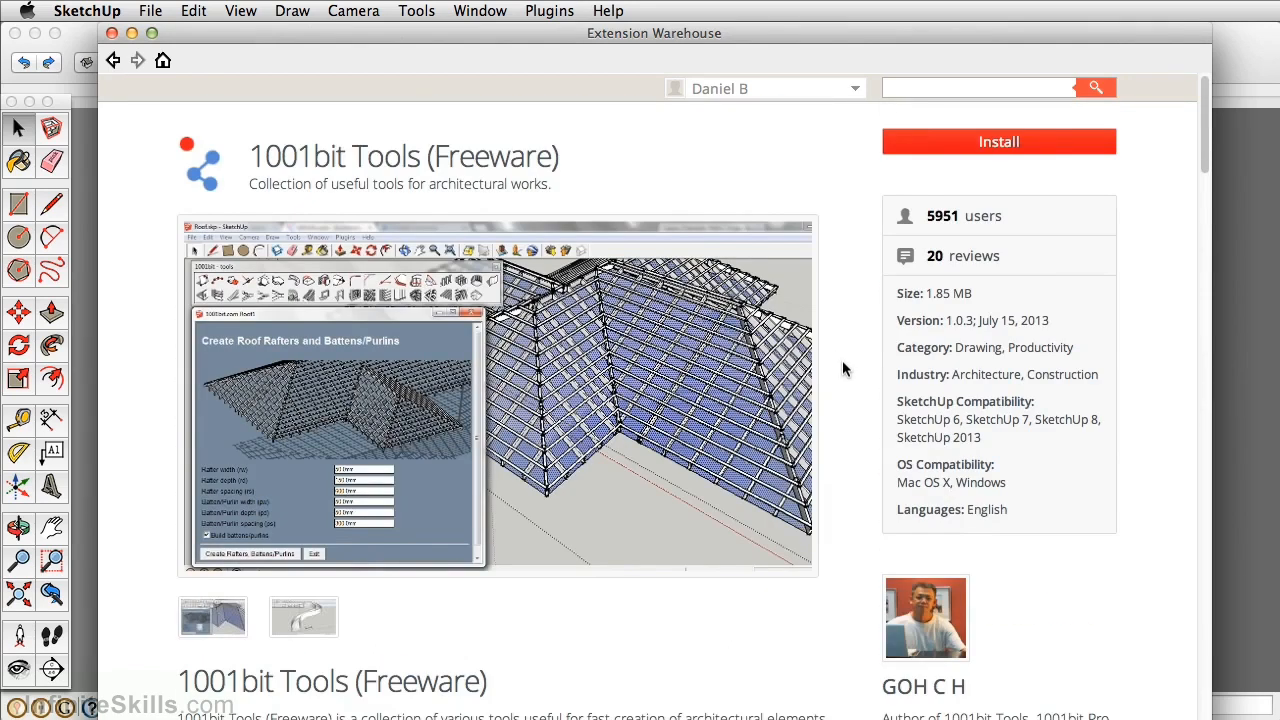
click(969, 146)
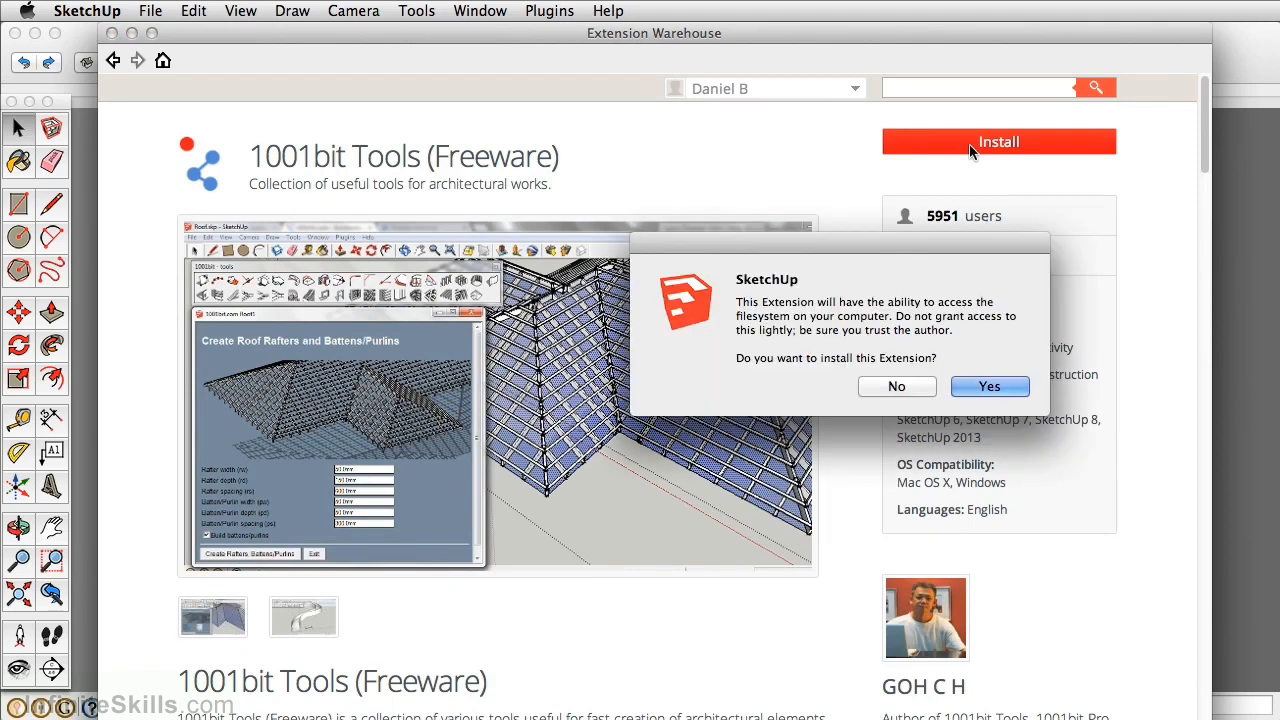
click(989, 387)
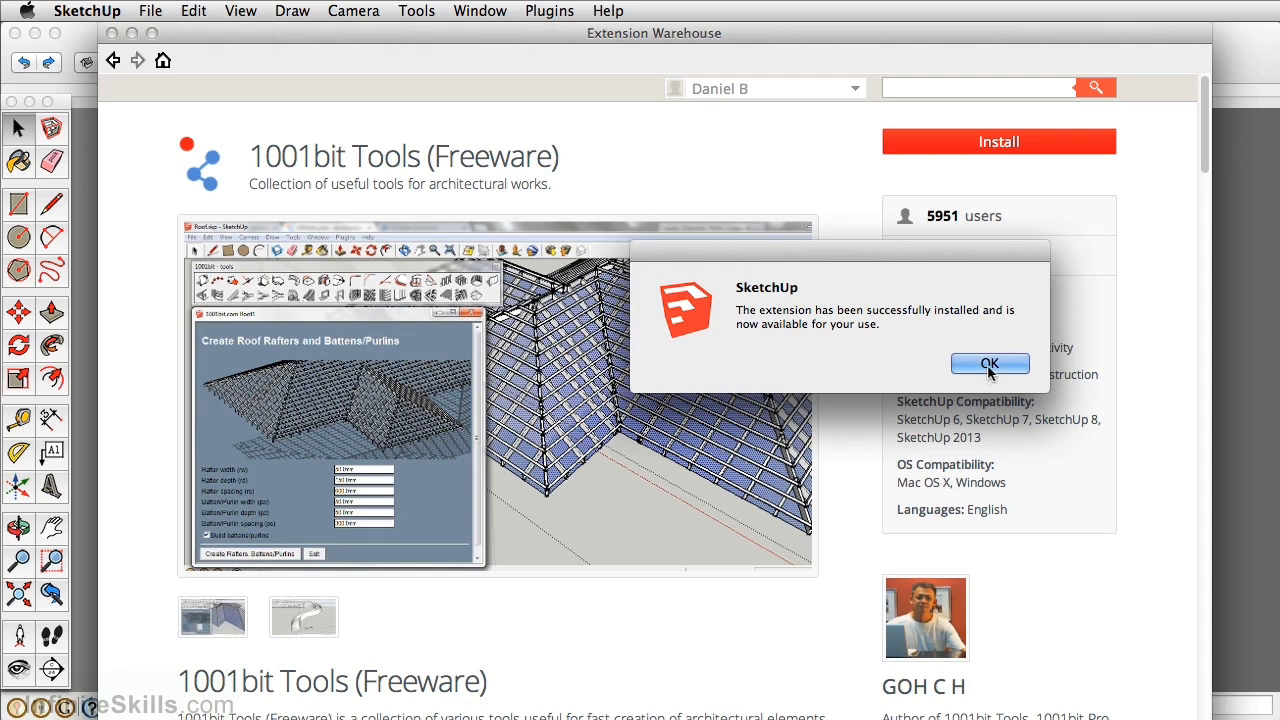
click(989, 366)
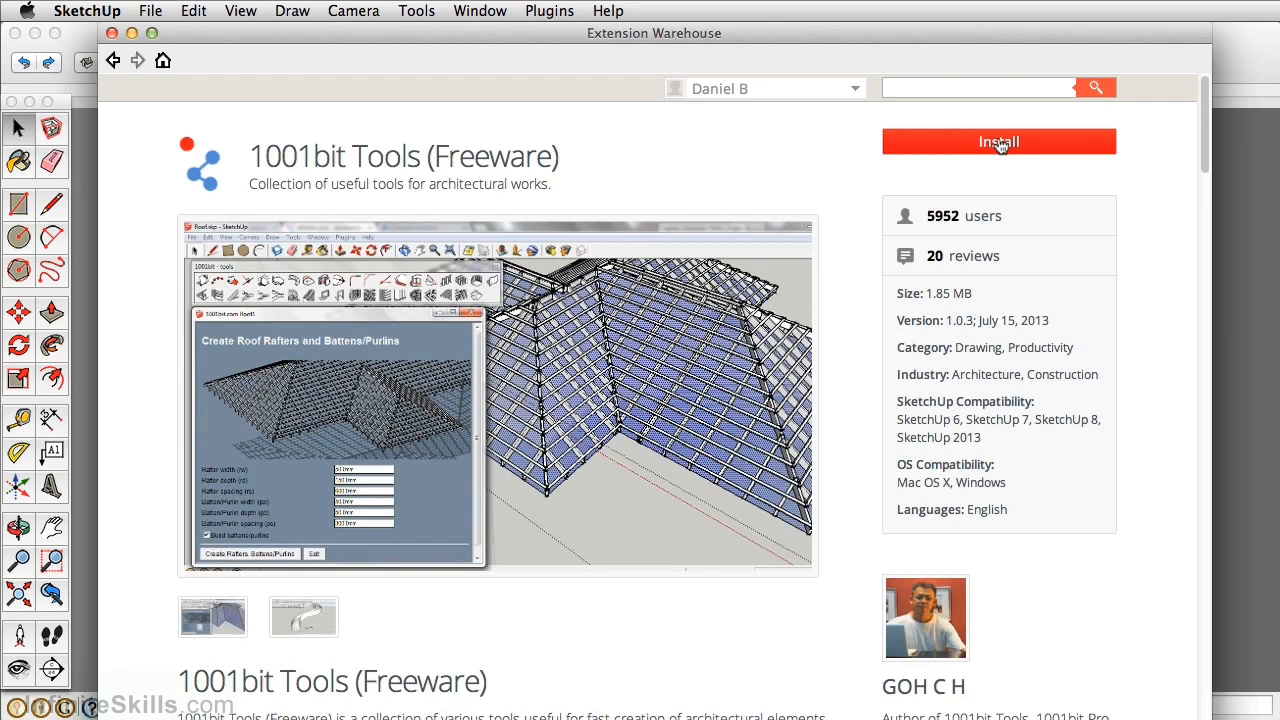
click(112, 33)
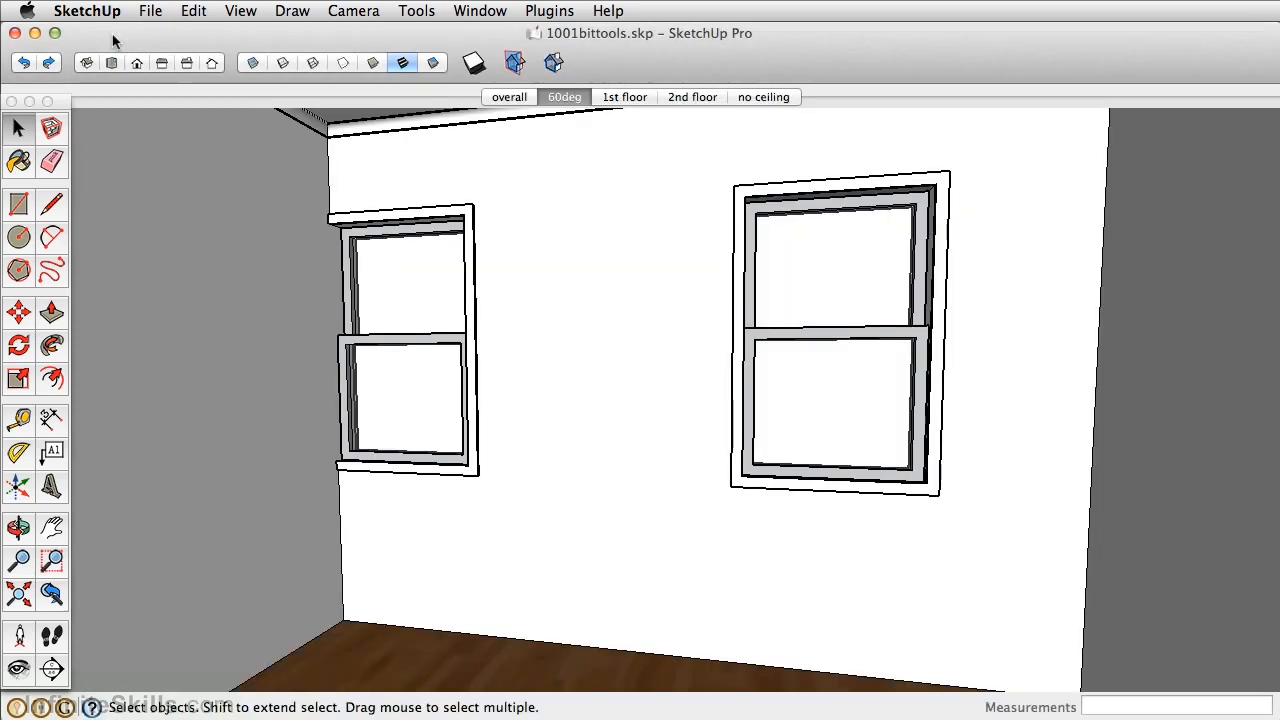
Switch to Finder showing SketchUp 2013's Plugins folder with its 18 installed items.
key(super+Tab)
key(super+Tab)
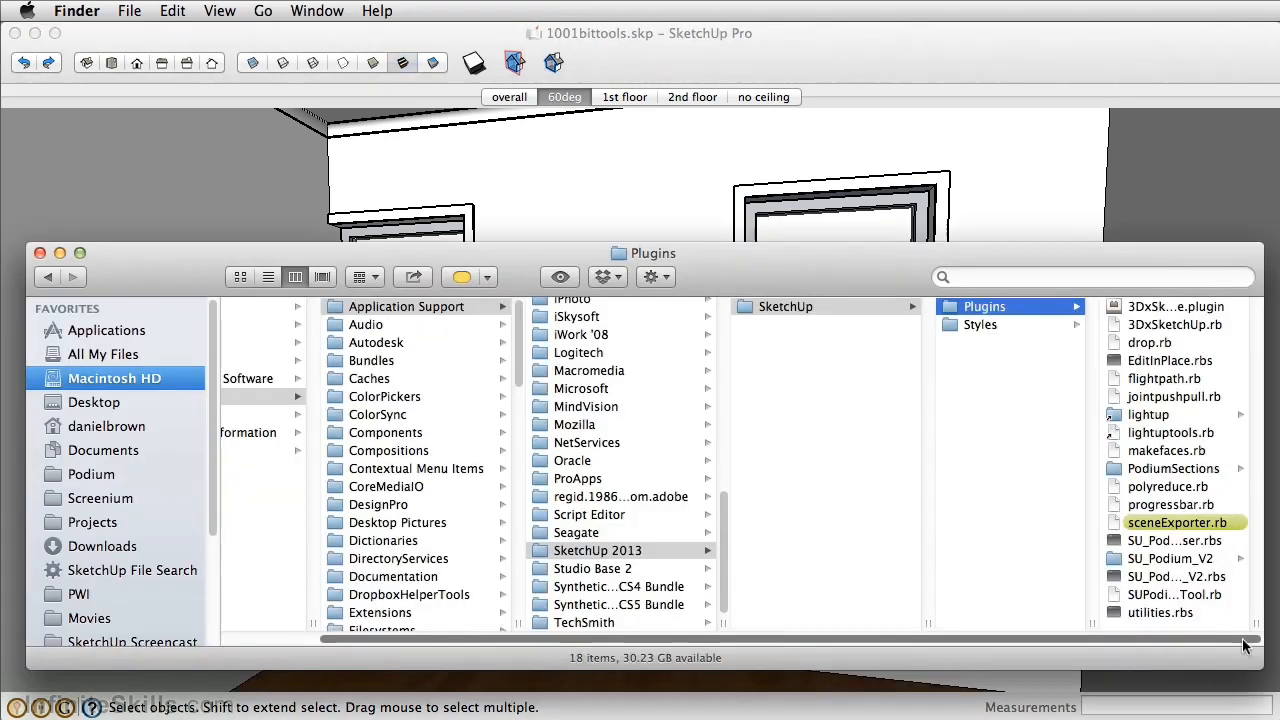
drag(1244, 639, 1006, 641)
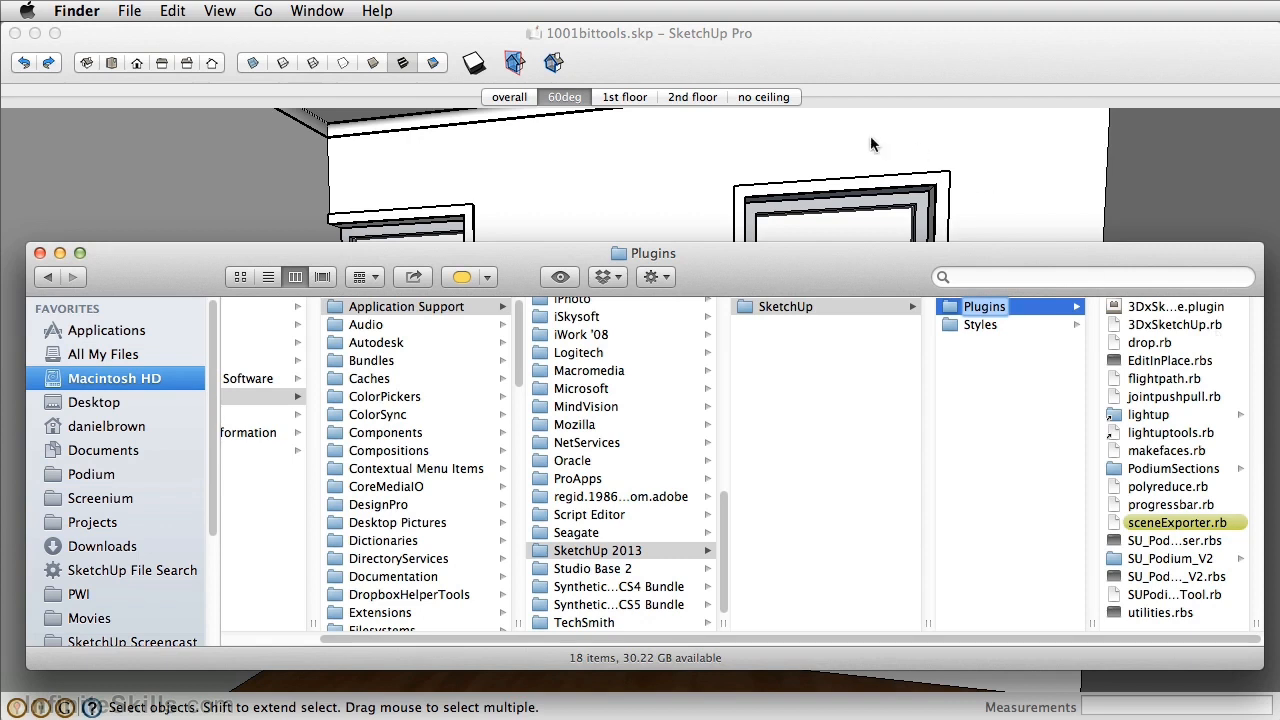
Check the Extensions list in Preferences, then show the 1001bit – tools palette.
click(774, 60)
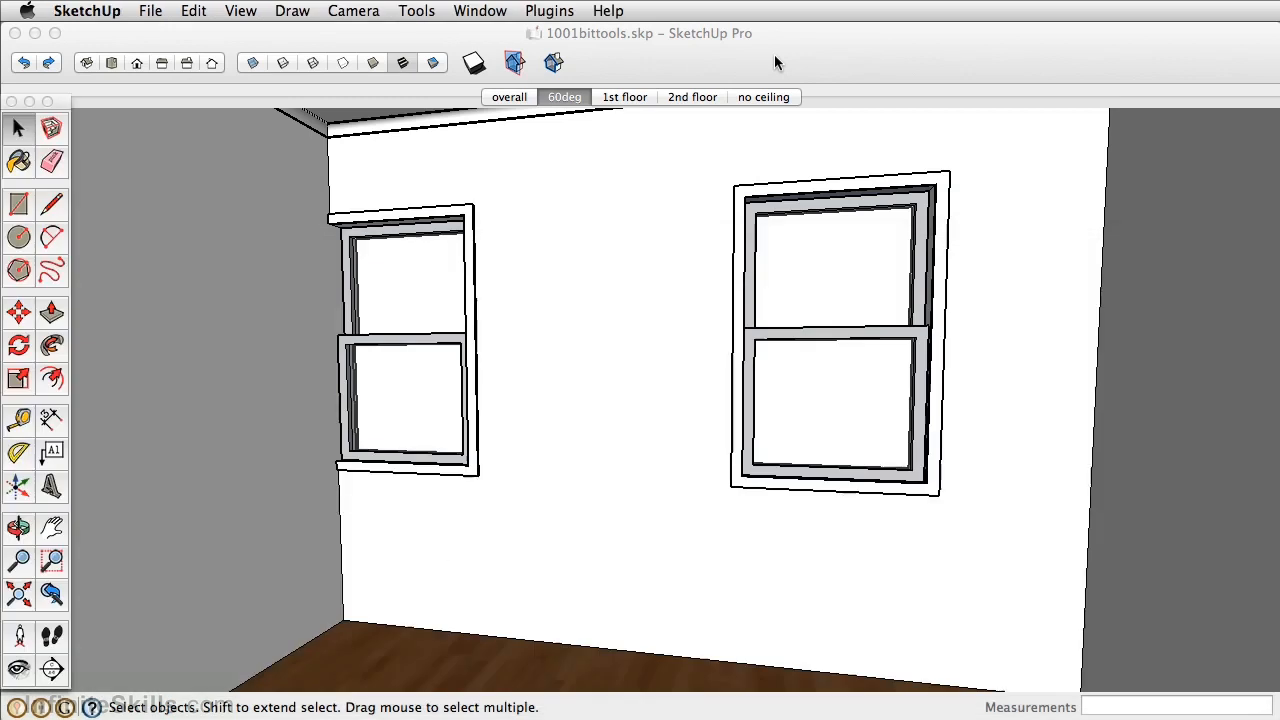
click(113, 10)
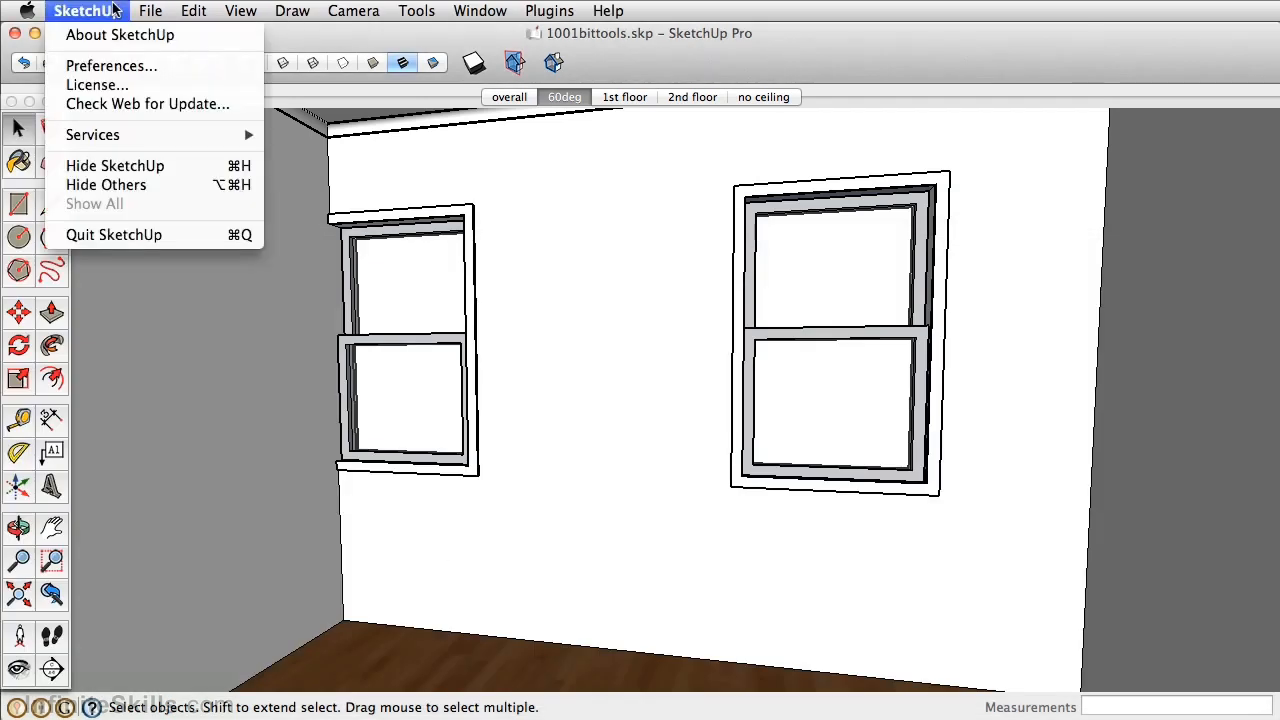
click(111, 65)
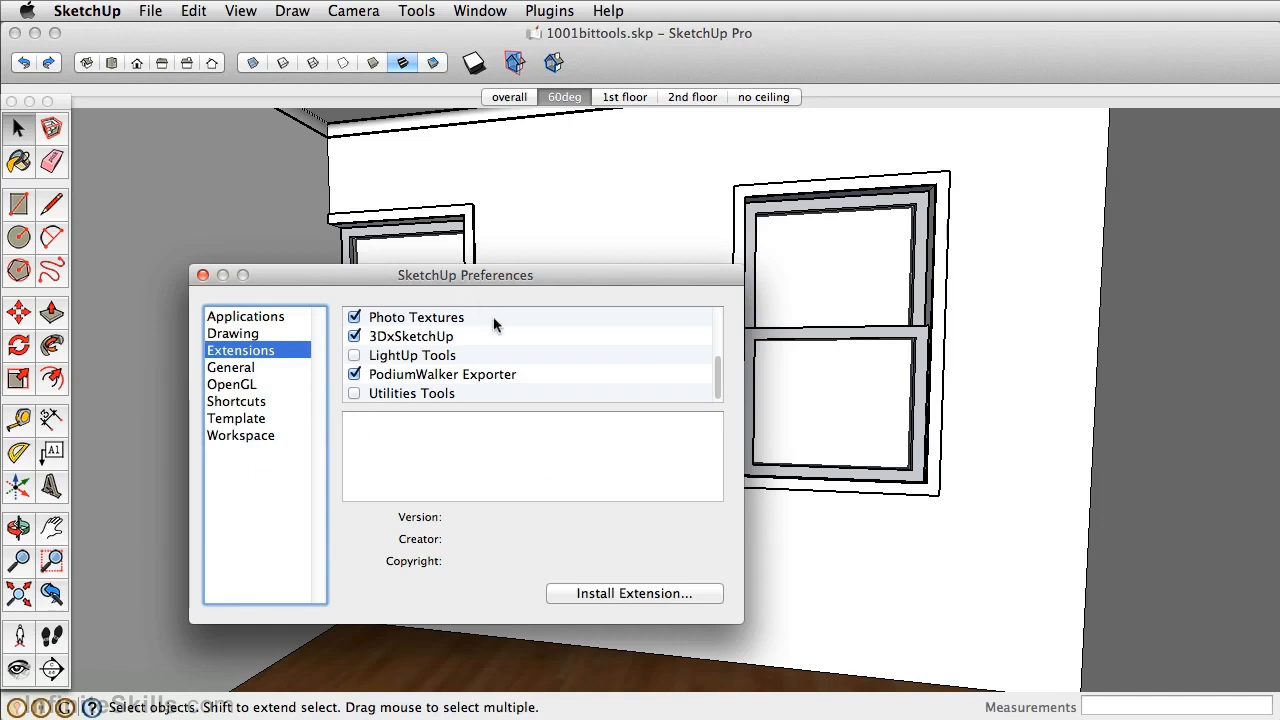
click(202, 275)
click(248, 12)
mouse_move(247, 37)
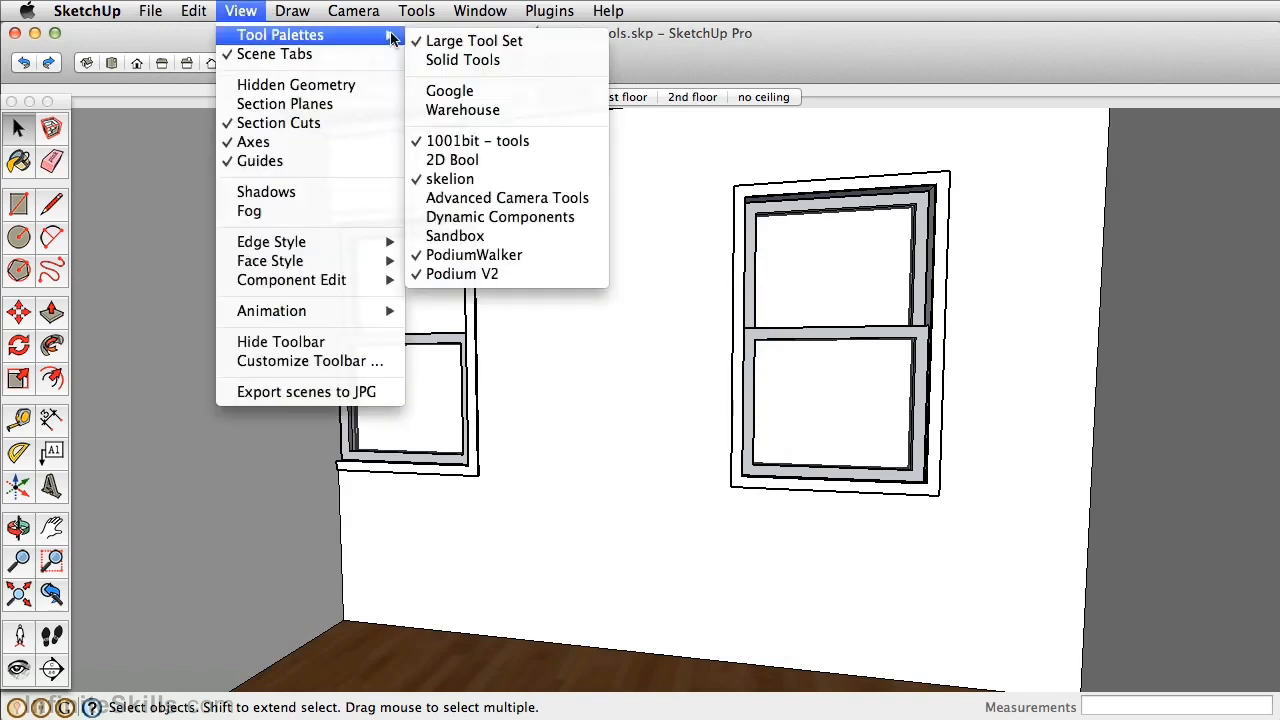
click(455, 145)
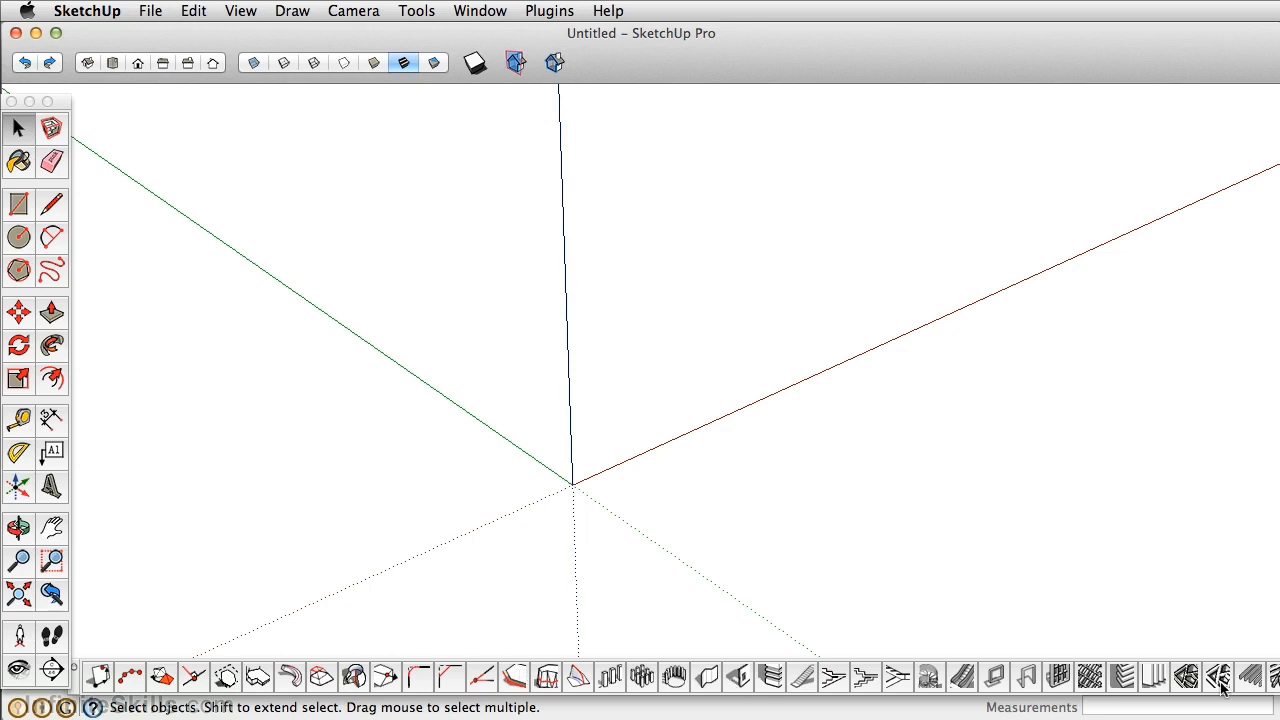
Build connected 6" thick, 8' high walls from the origin through five corners.
click(707, 678)
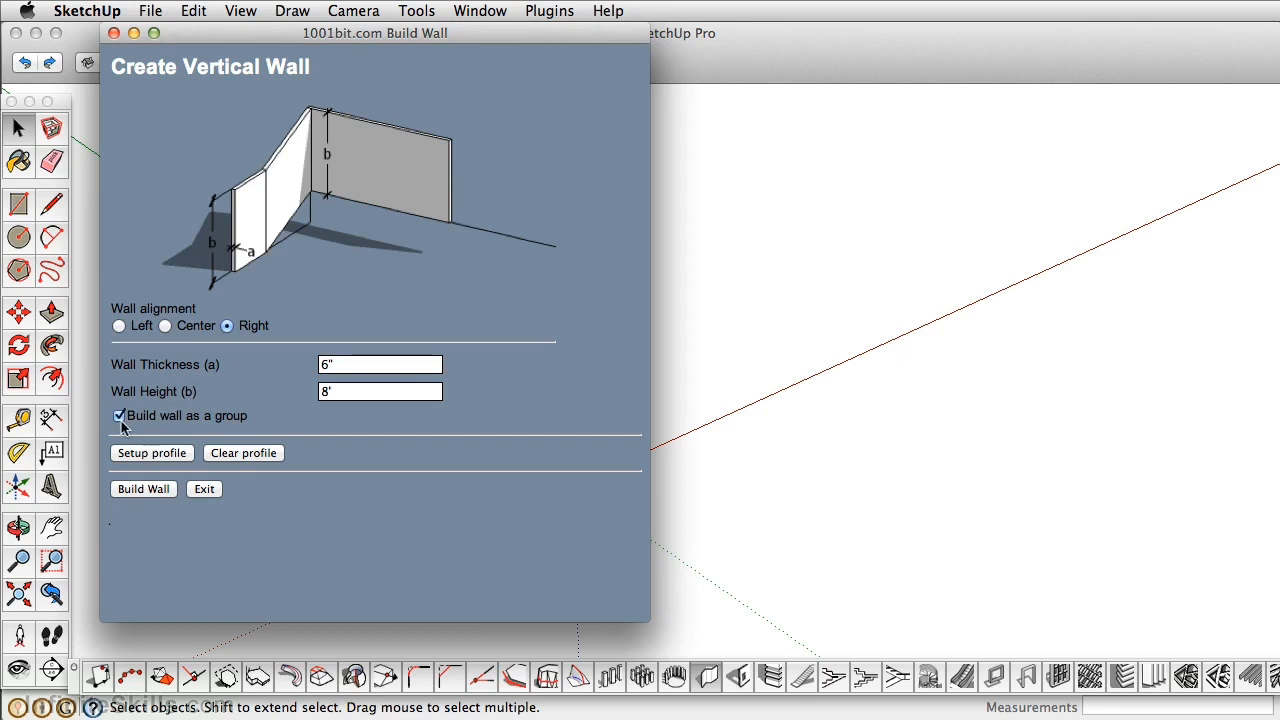
click(150, 490)
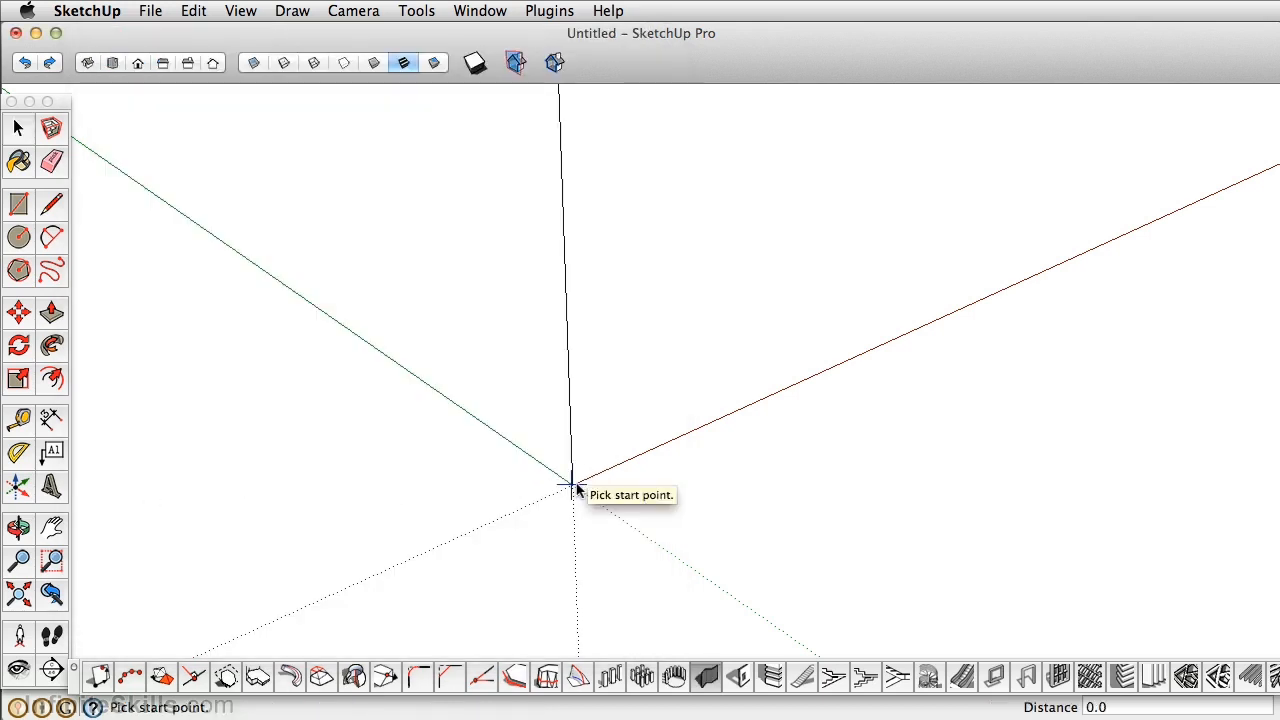
click(573, 487)
click(928, 312)
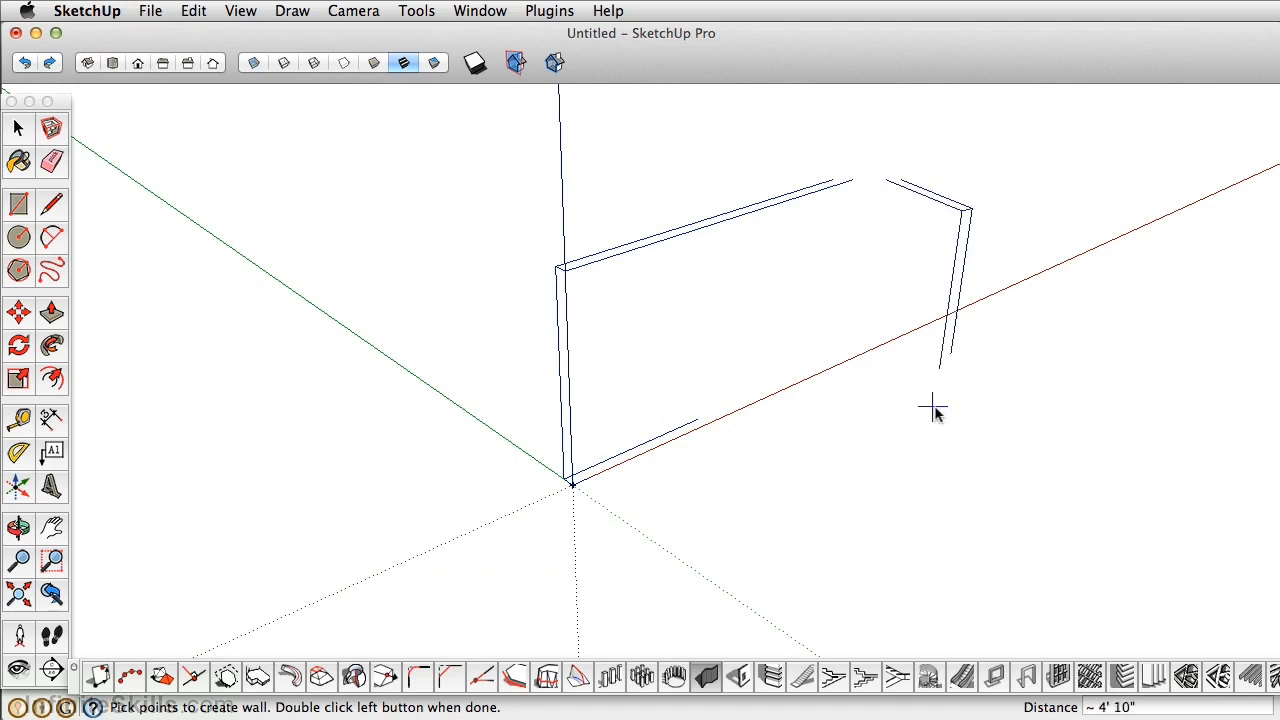
click(1060, 468)
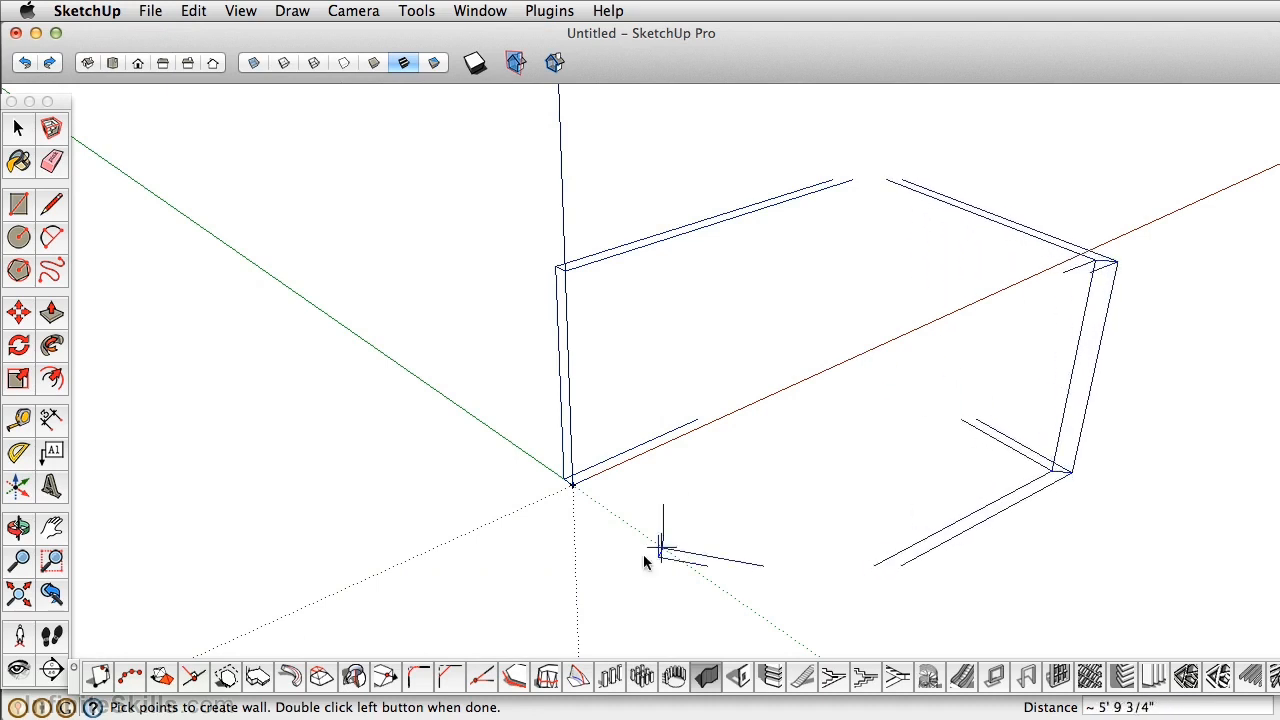
click(338, 532)
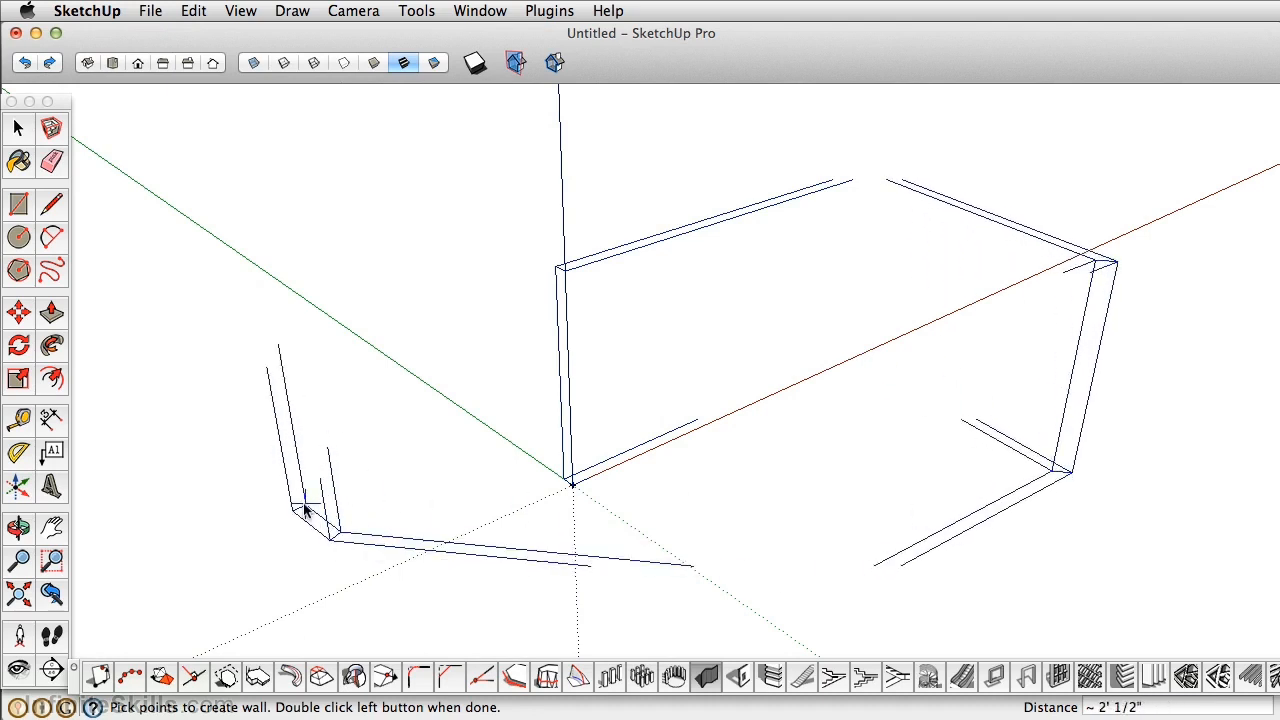
click(192, 372)
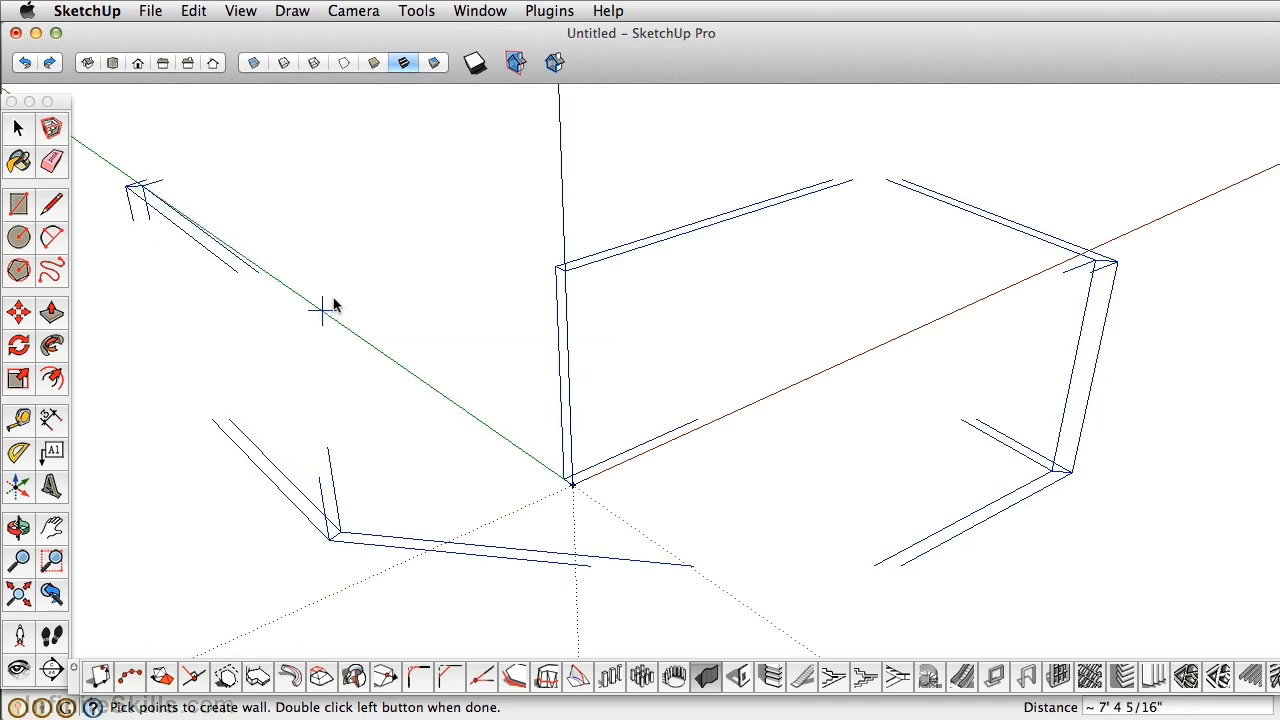
click(322, 312)
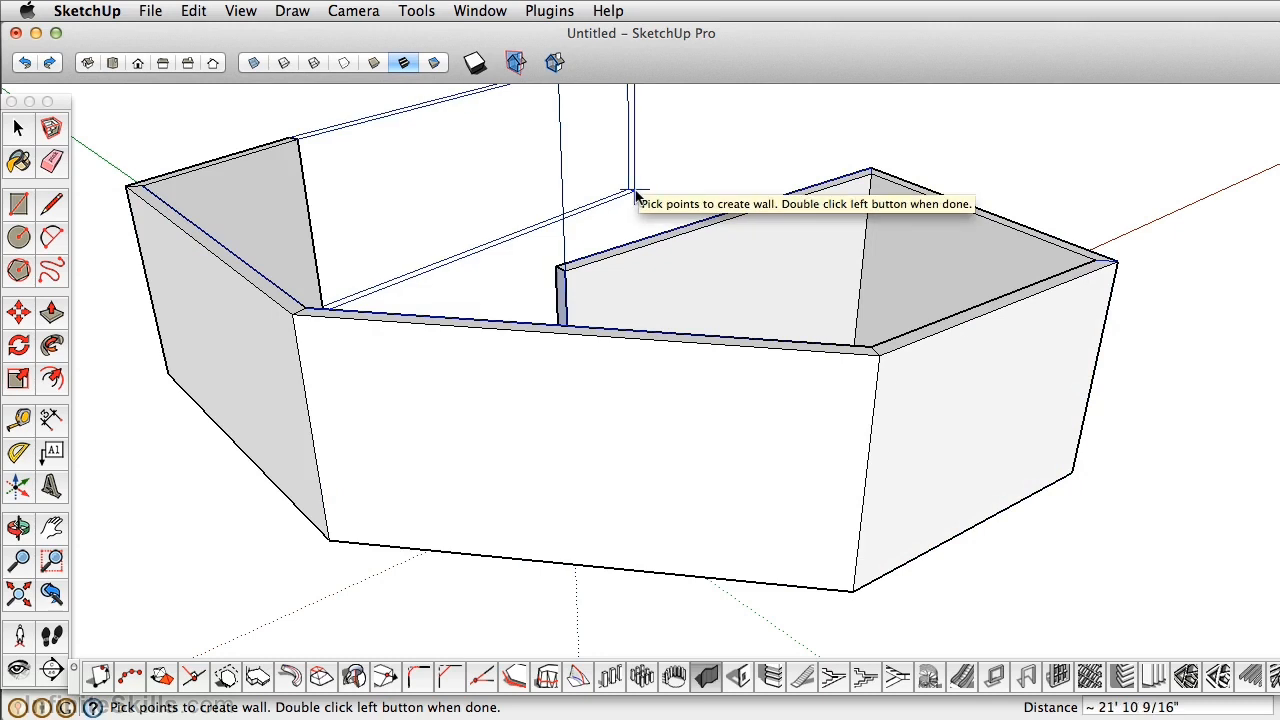
Orbit around the finished walls to inspect them from several sides.
key(Escape)
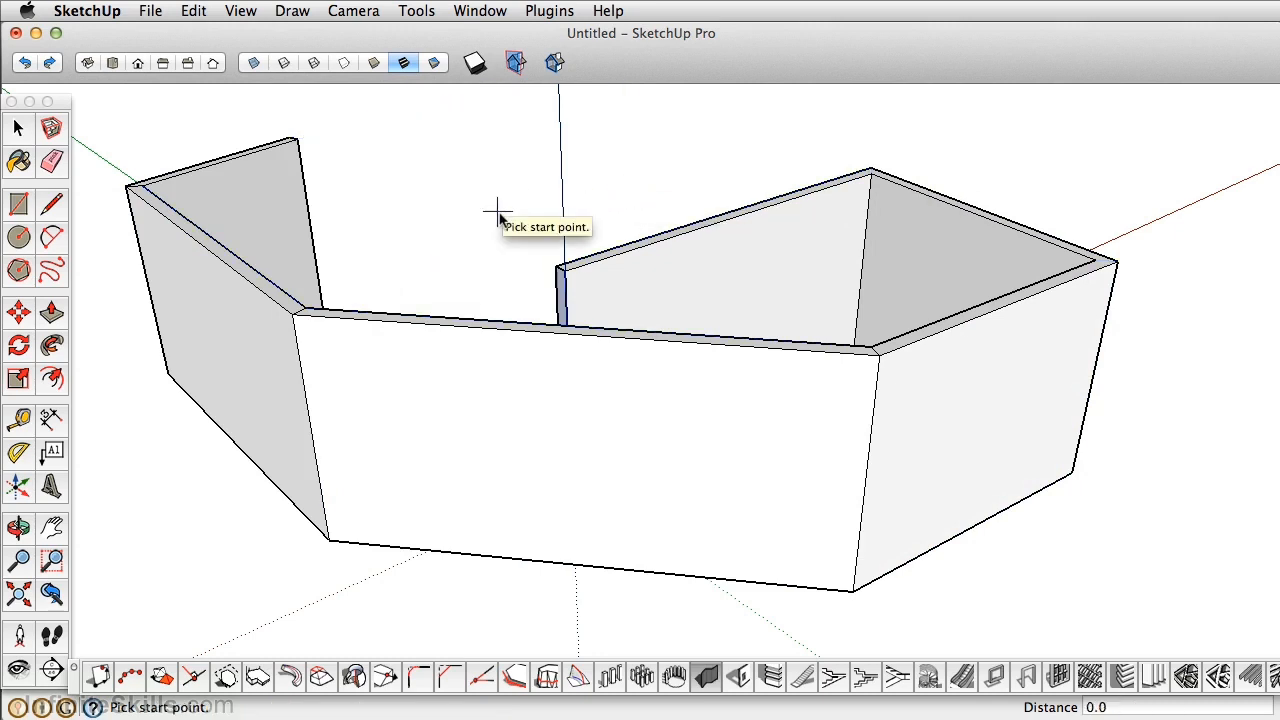
key(space)
mouse_move(483, 262)
middle_down()
mouse_move(471, 343)
mouse_move(766, 303)
mouse_move(627, 466)
middle_up()
click(624, 467)
click(1030, 166)
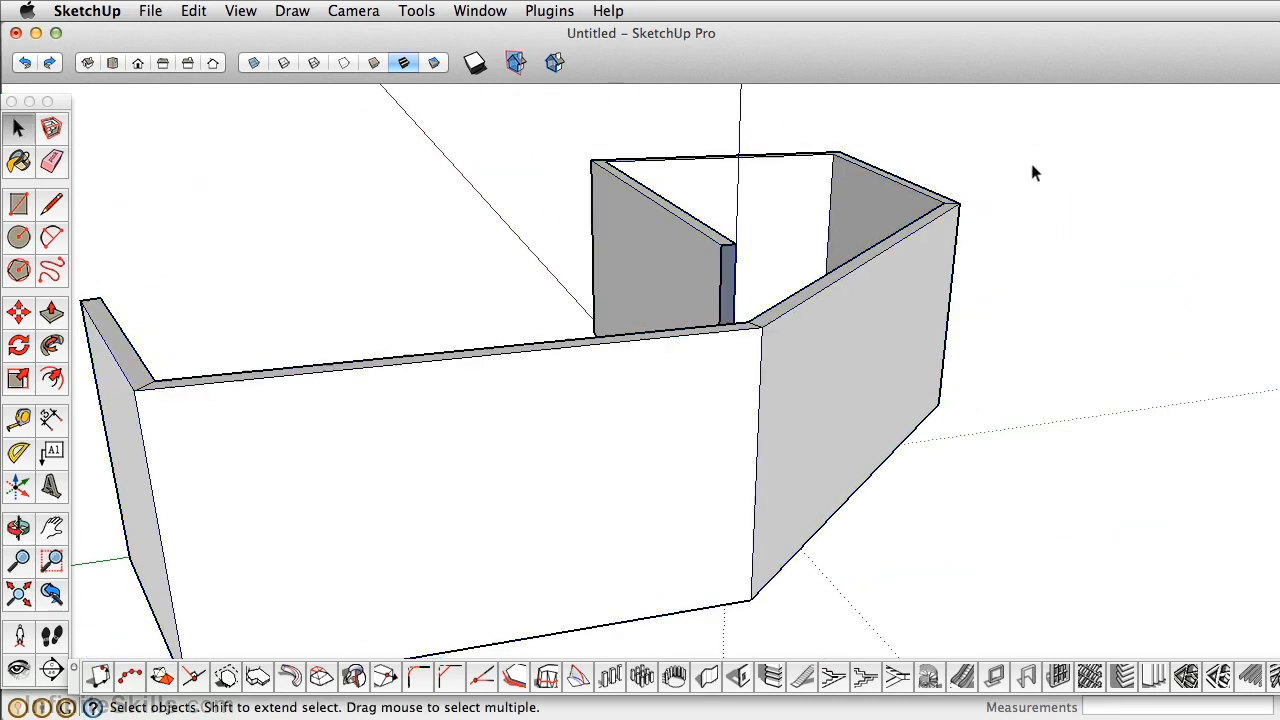
middle_drag(351, 503, 822, 420)
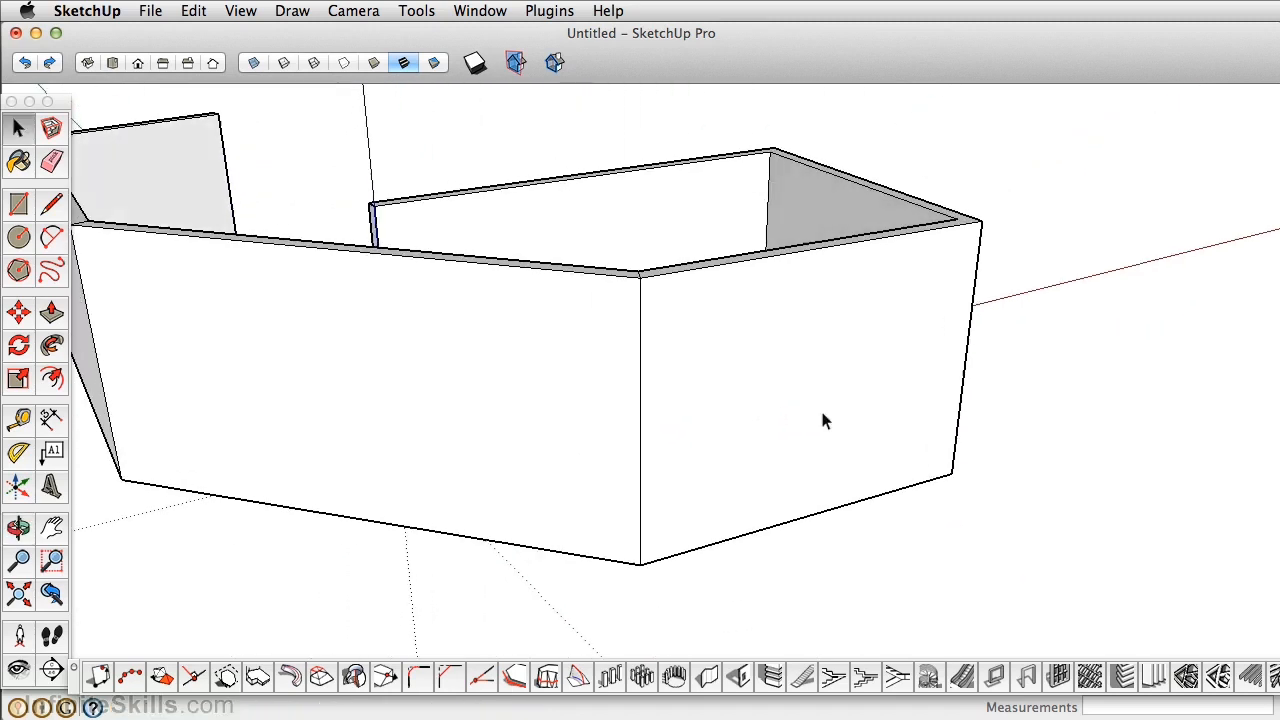
Cut a 3' wide, 7' high door opening into the front wall.
click(740, 678)
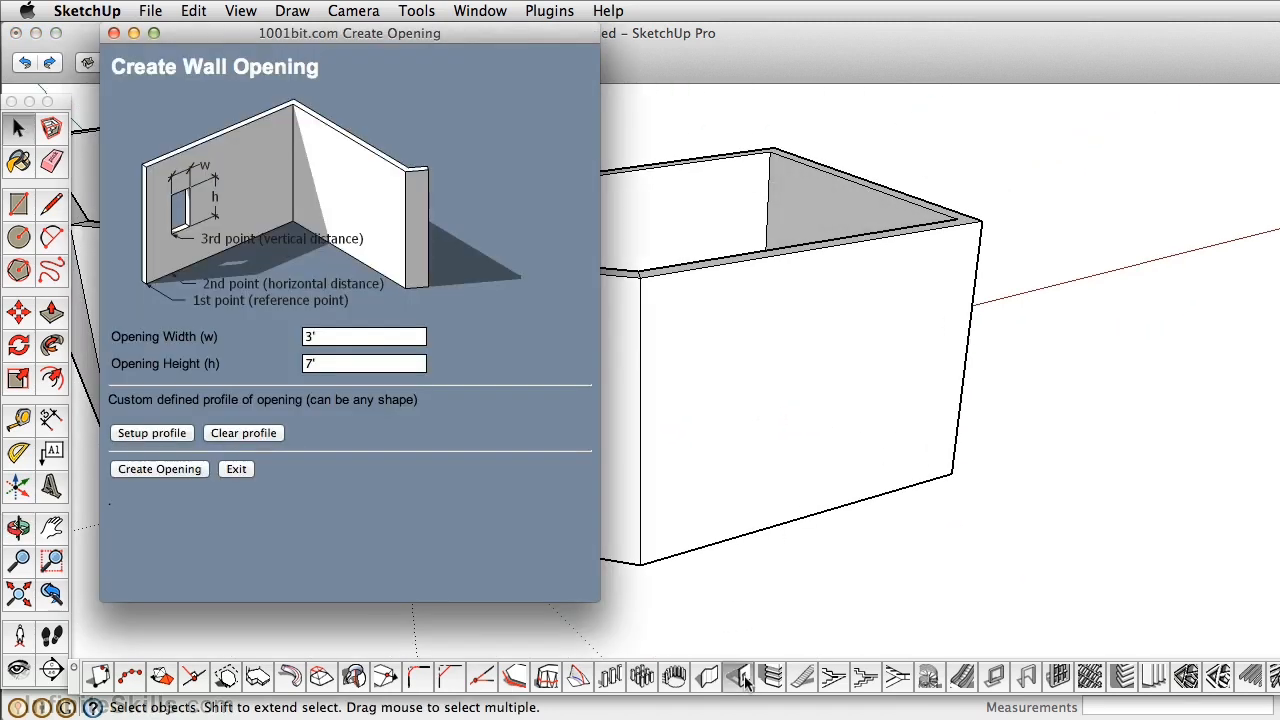
double_click(323, 350)
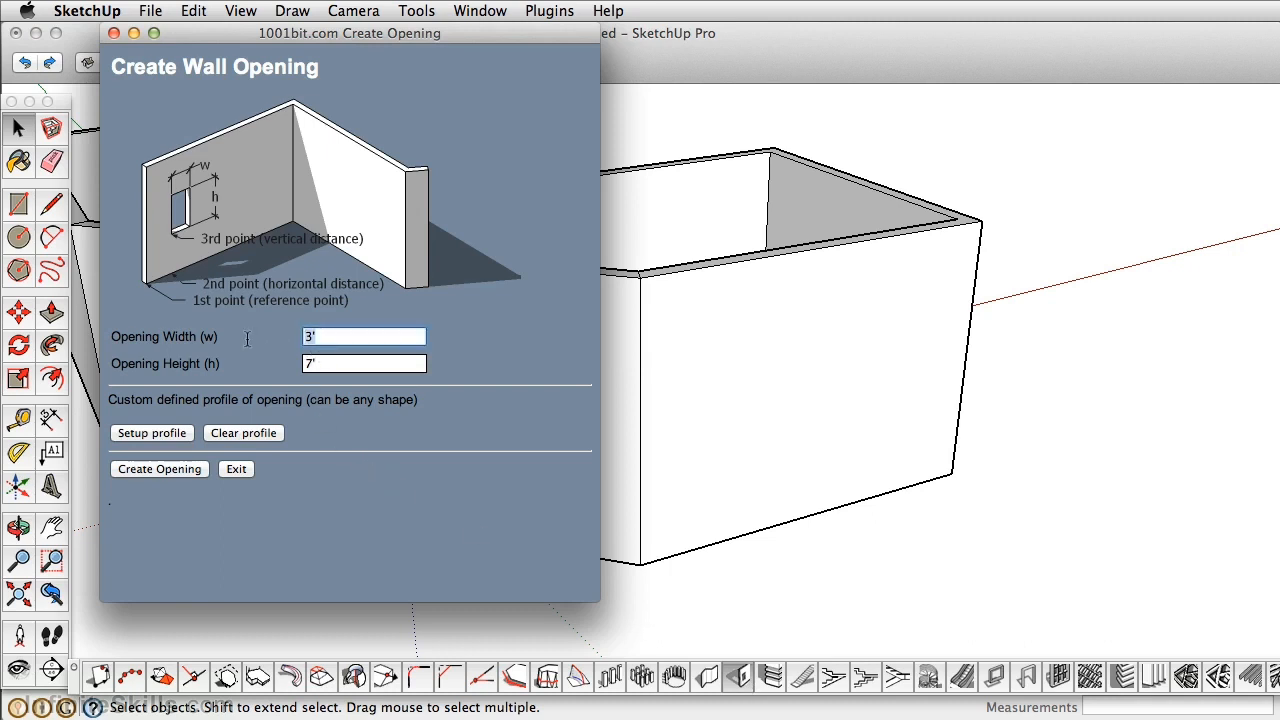
double_click(340, 360)
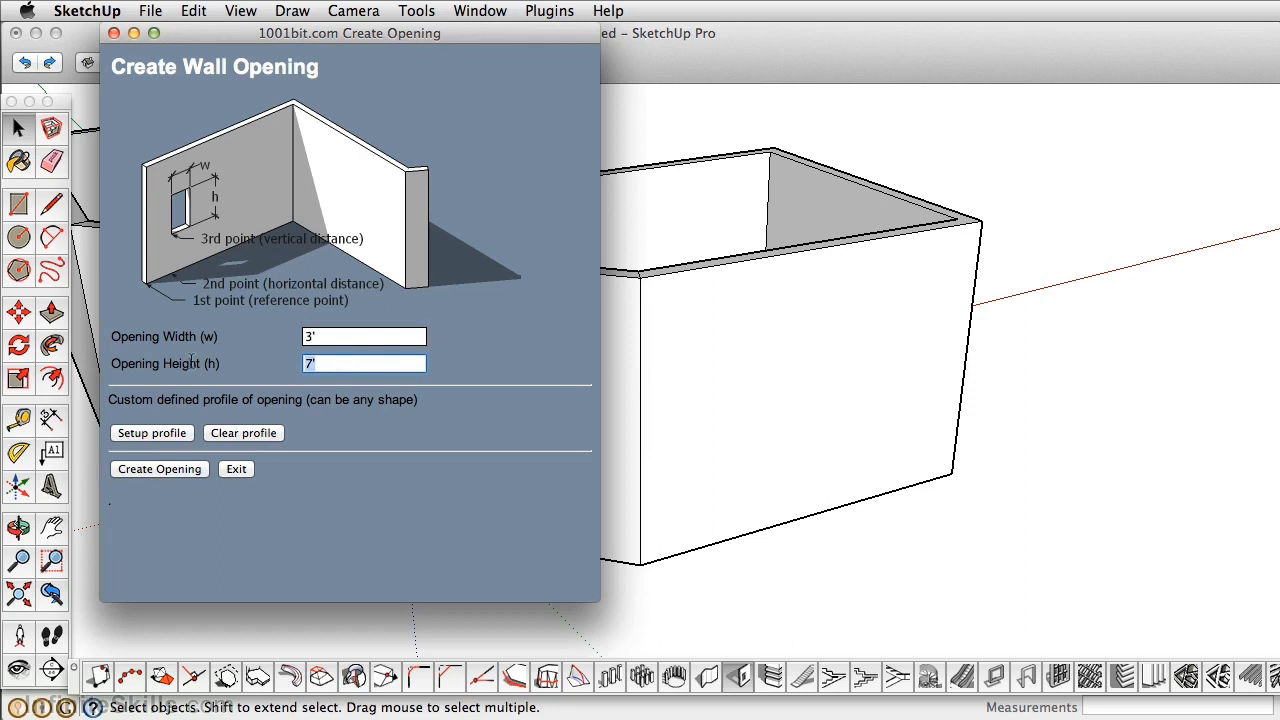
click(160, 470)
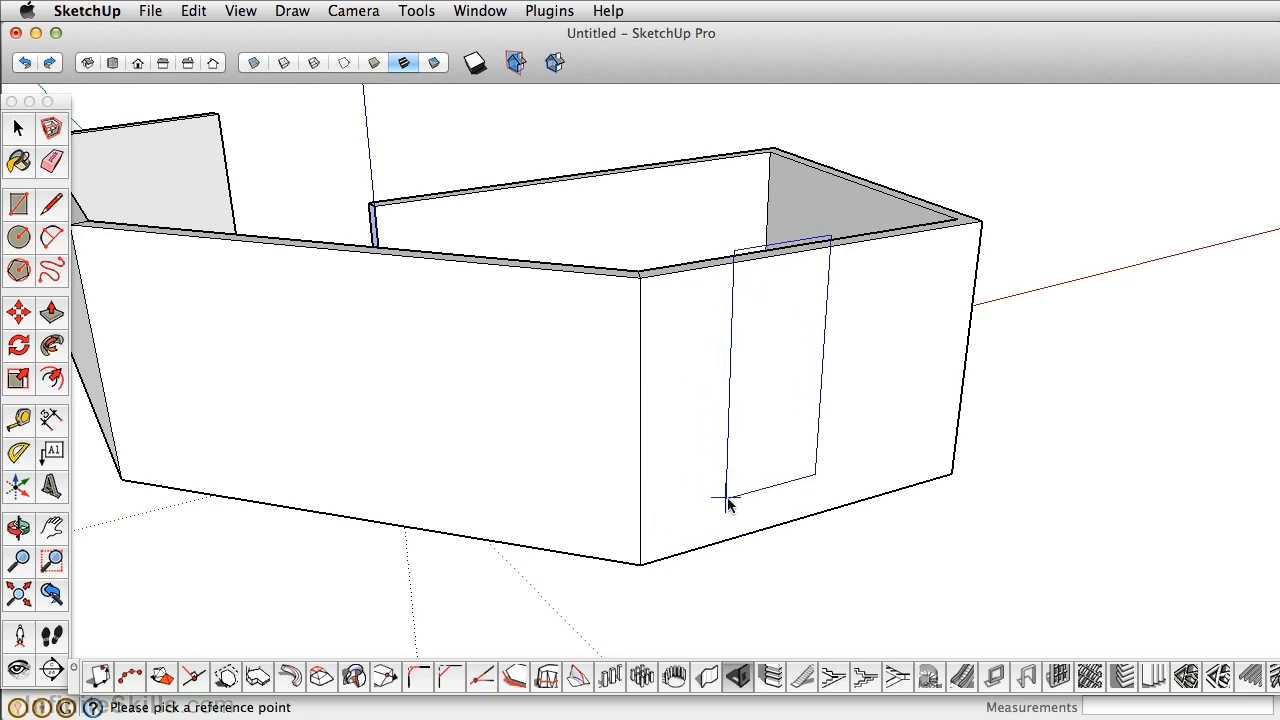
click(758, 534)
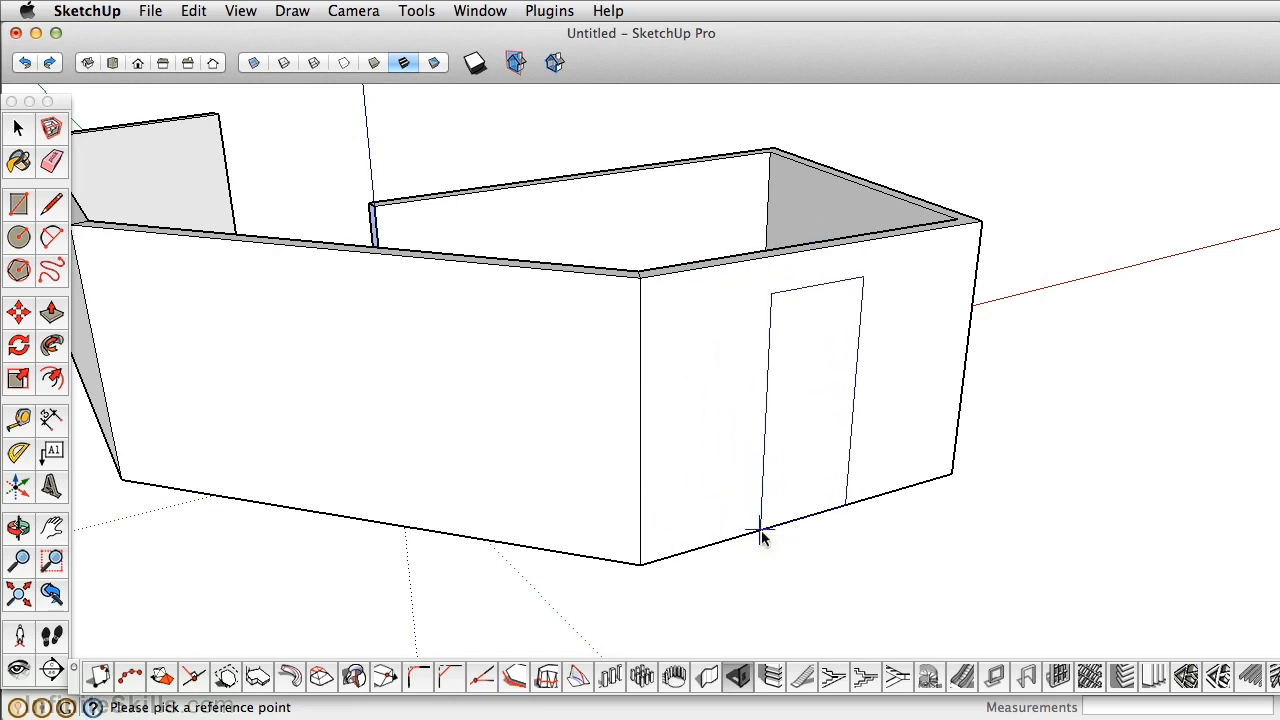
click(761, 530)
middle_drag(932, 438, 649, 477)
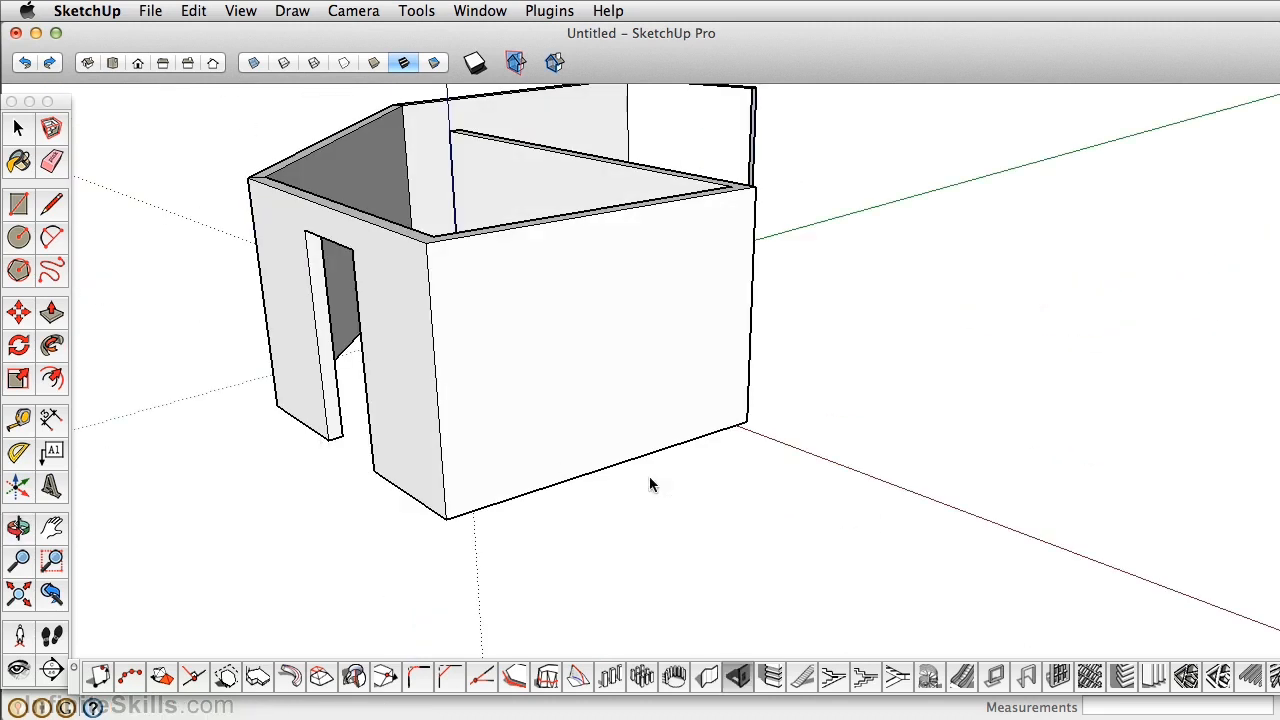
Cut a second door opening into the wall on the room's other side.
click(740, 677)
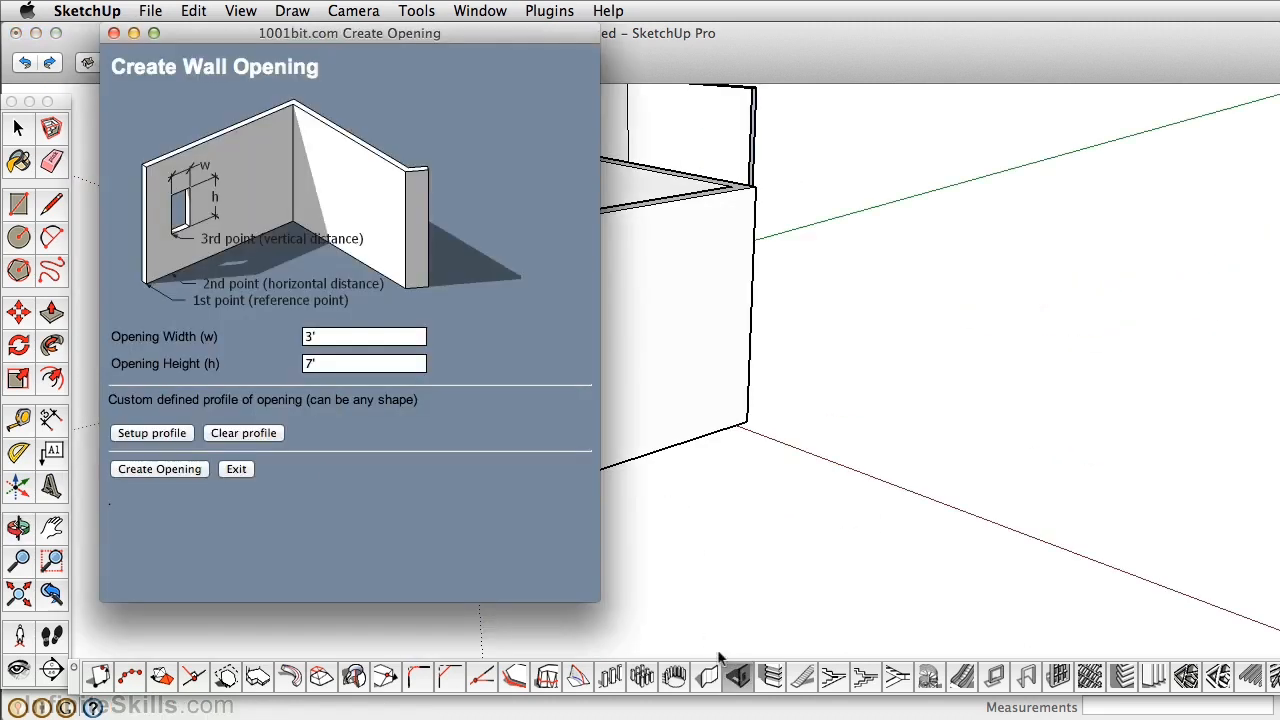
click(176, 467)
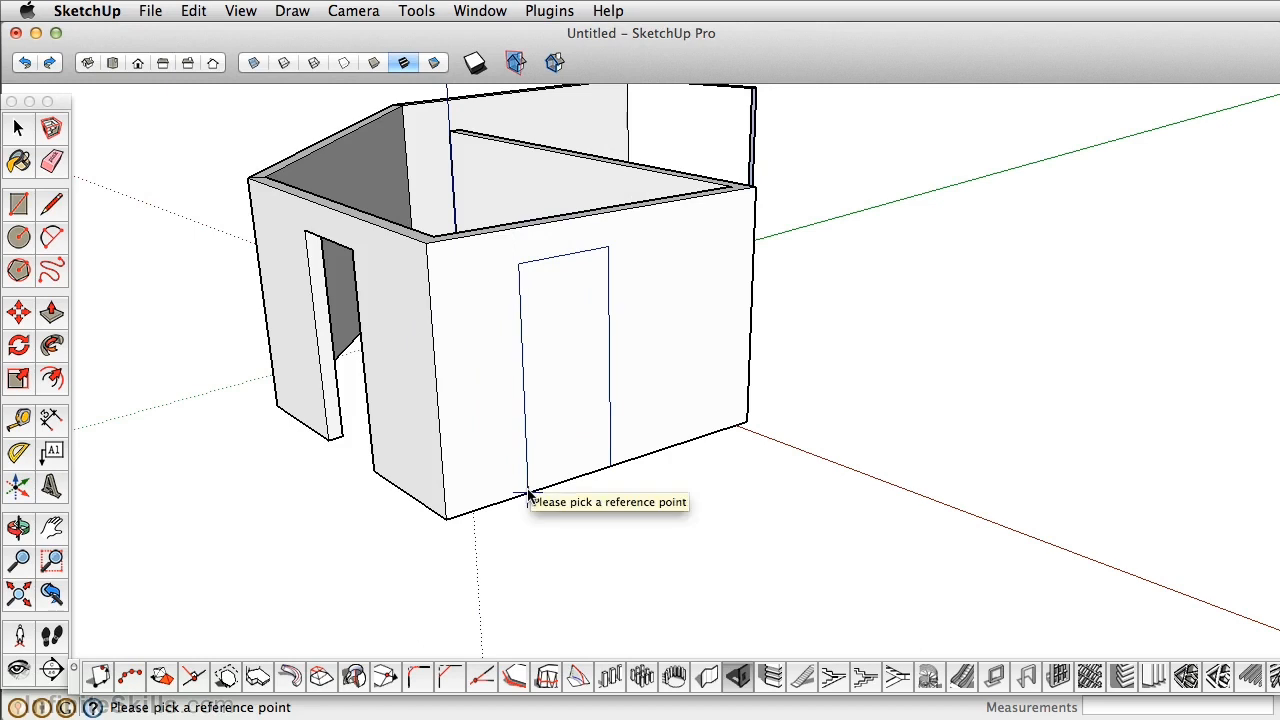
click(529, 494)
middle_drag(508, 494, 740, 420)
scroll(717, 409, up, 3)
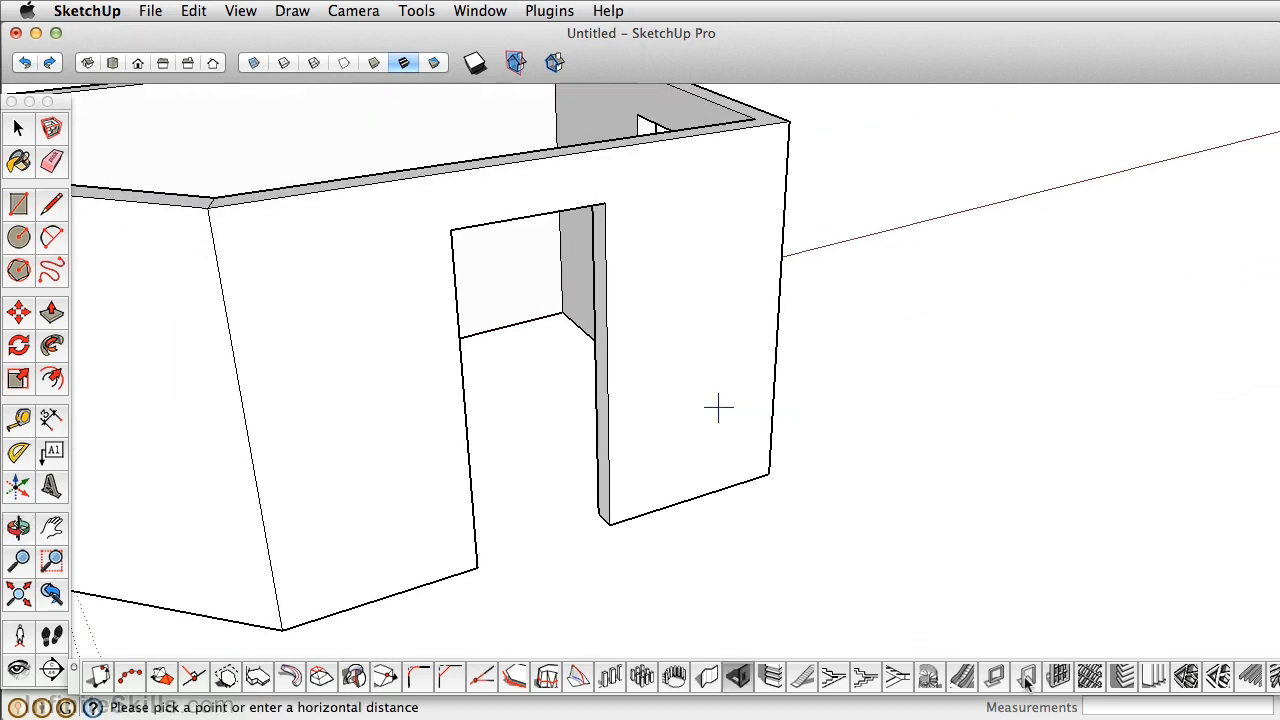
Draw a rectangle from the doorway's top-left to bottom-right corner.
click(20, 203)
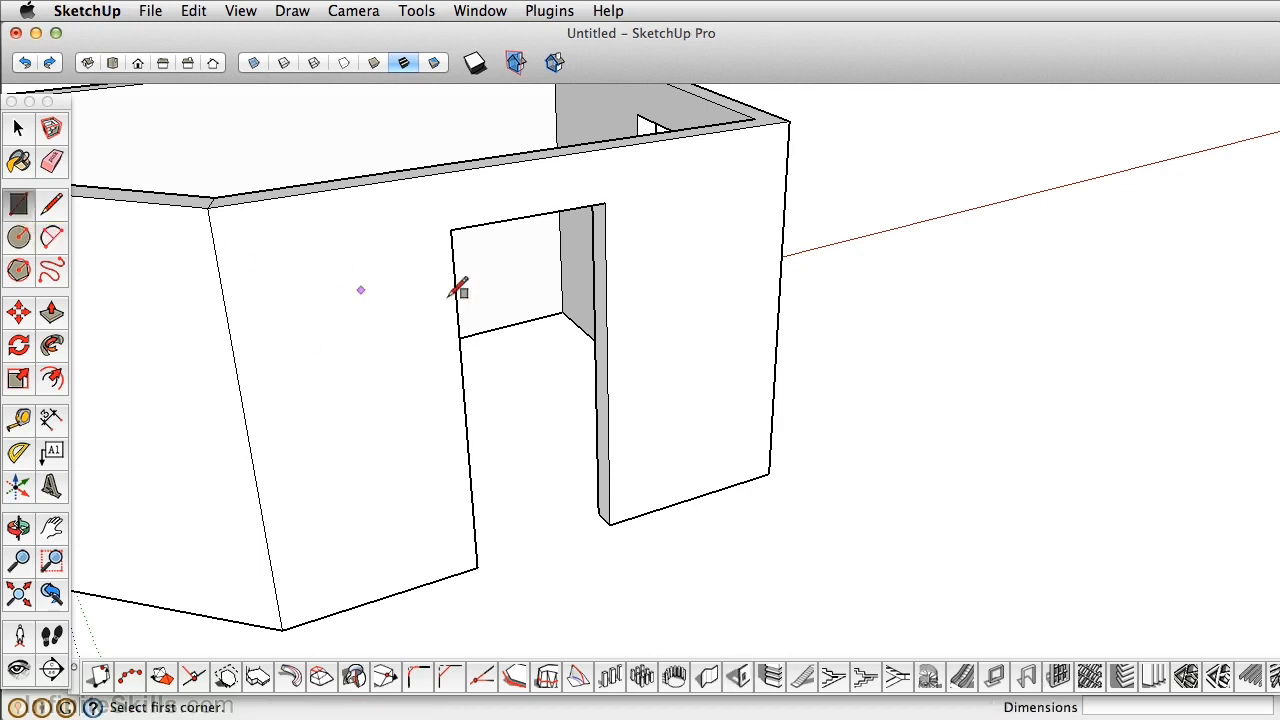
click(452, 229)
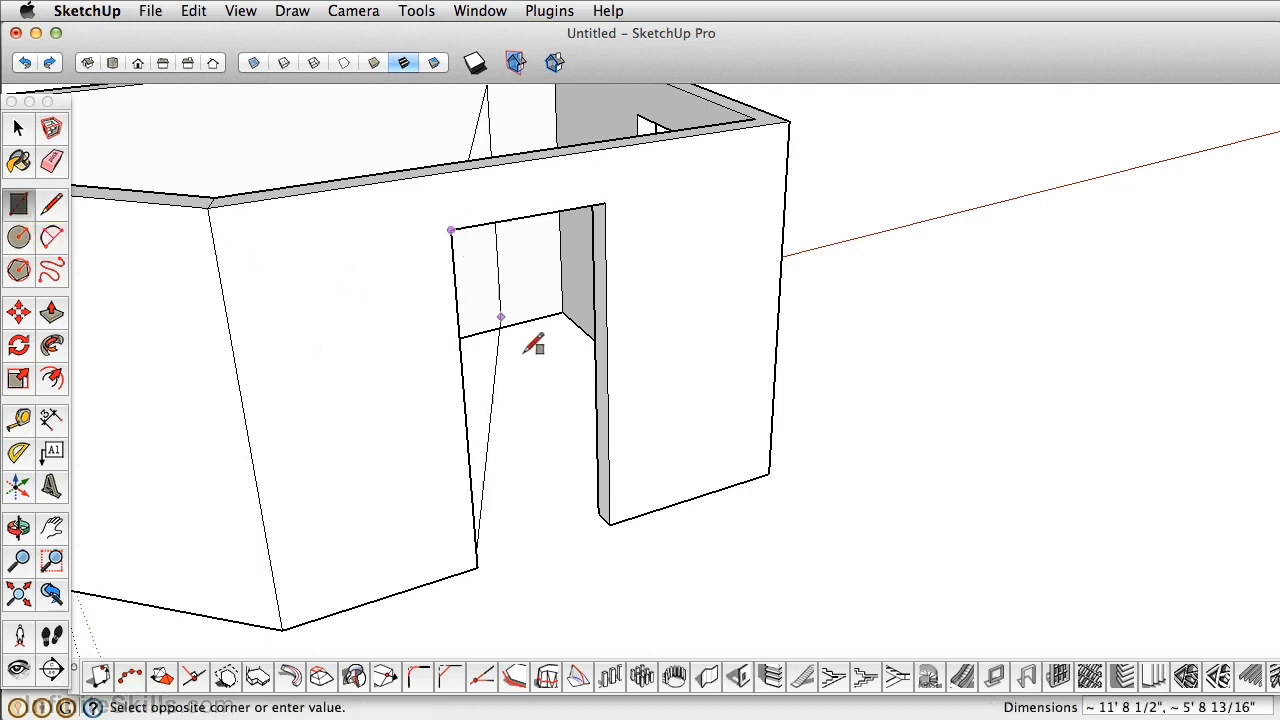
click(612, 521)
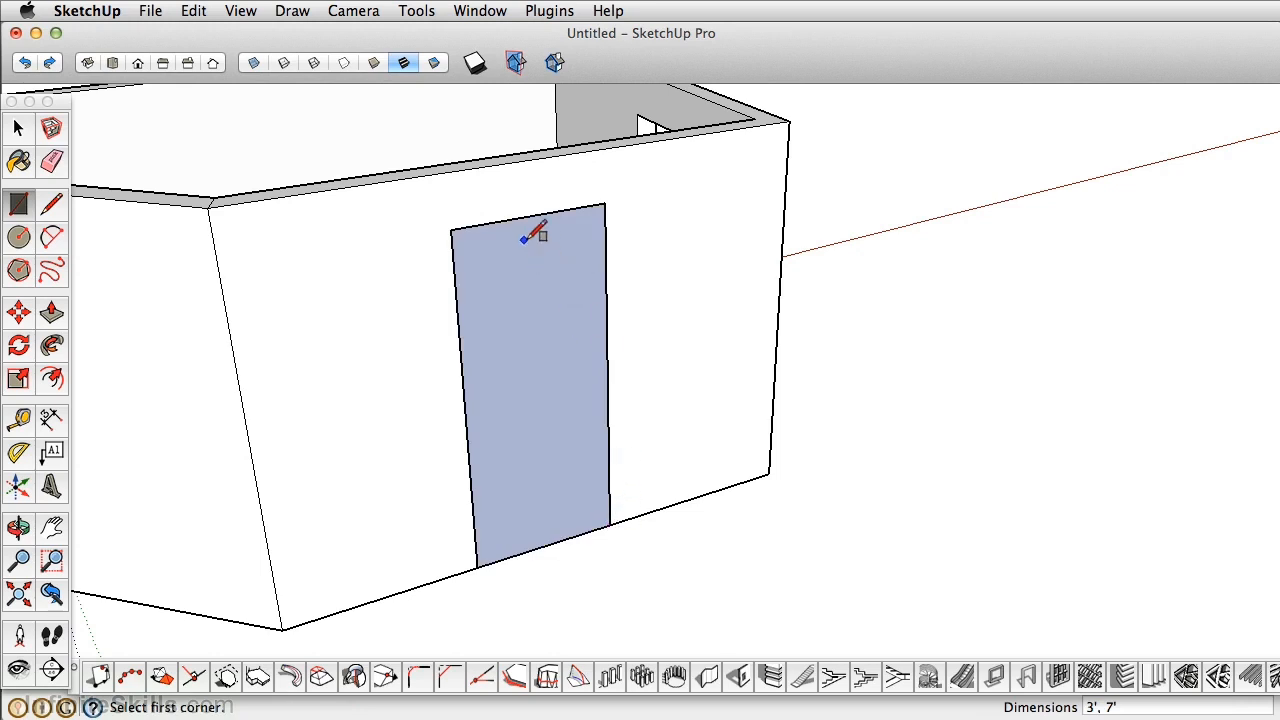
click(17, 130)
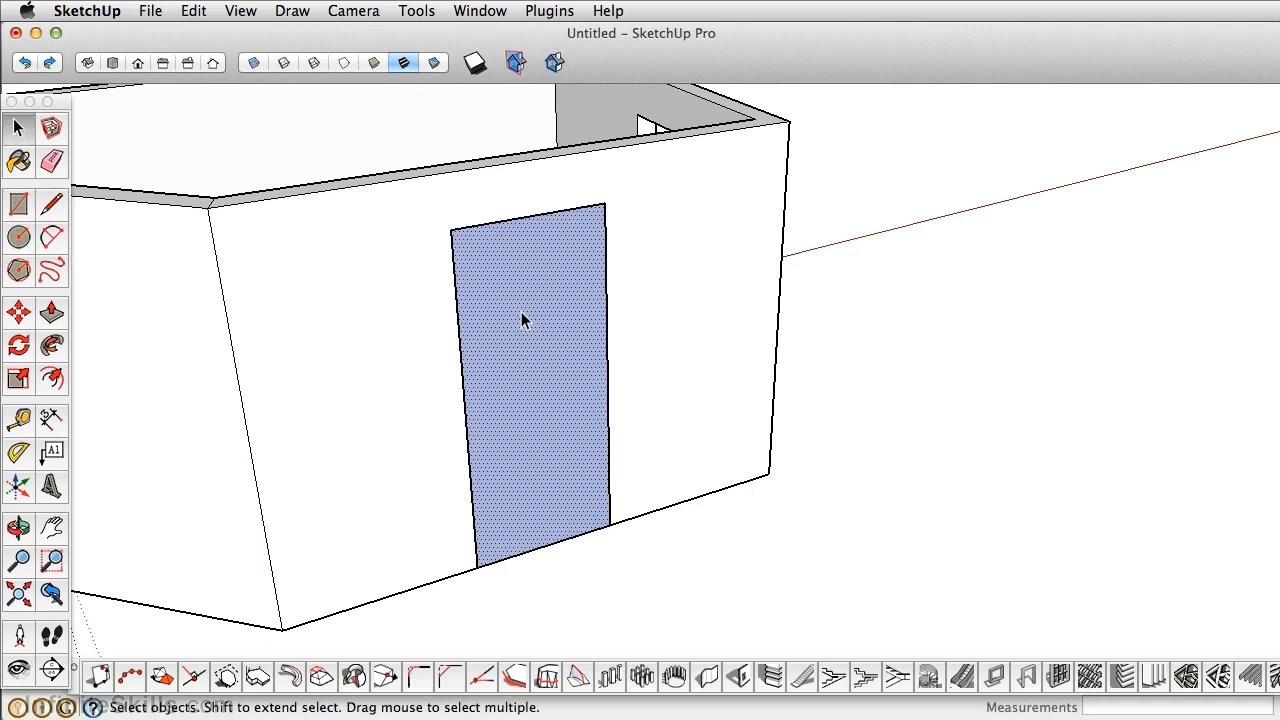
click(1031, 680)
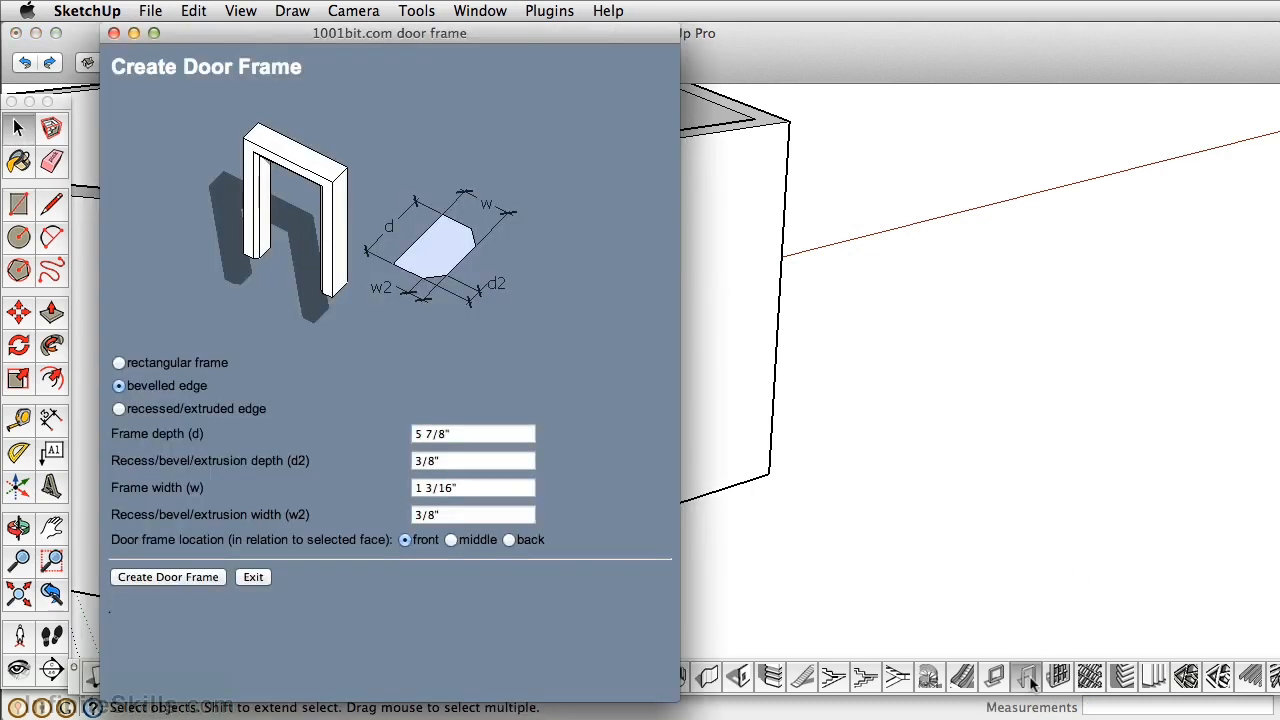
Create a bevelled door frame positioned at the back of the doorway face.
click(119, 363)
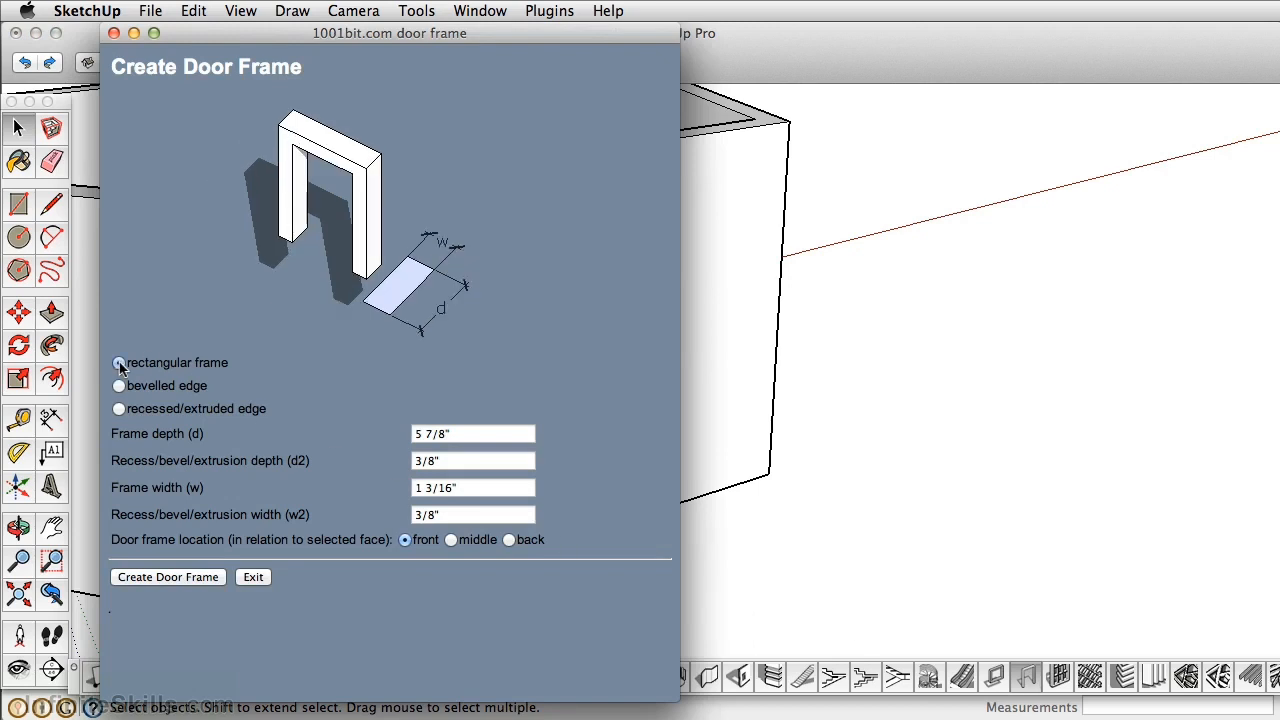
click(119, 386)
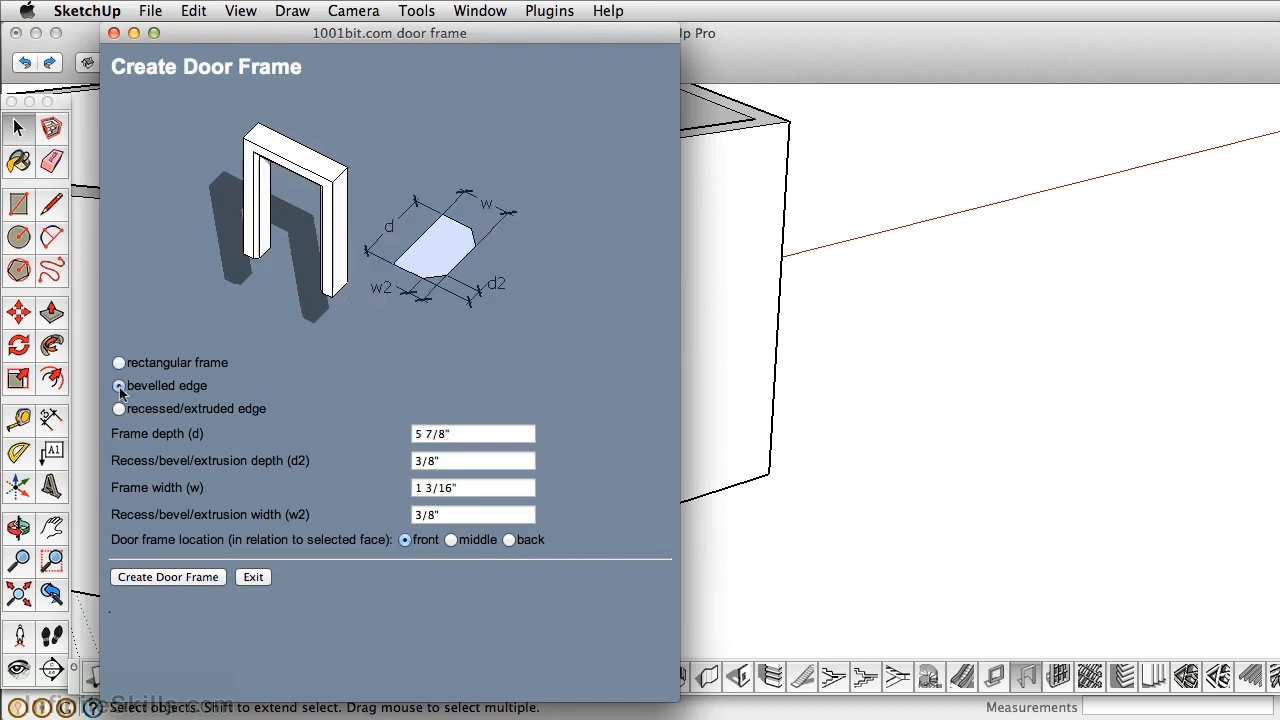
click(119, 409)
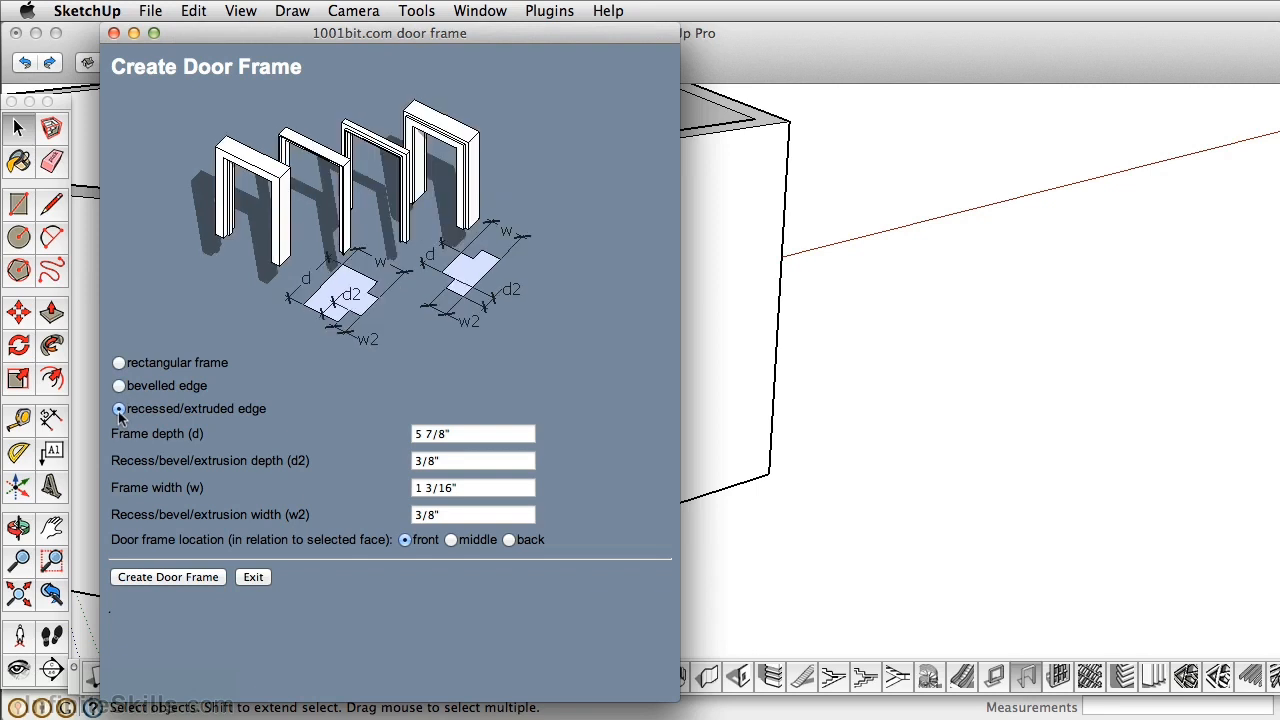
click(119, 364)
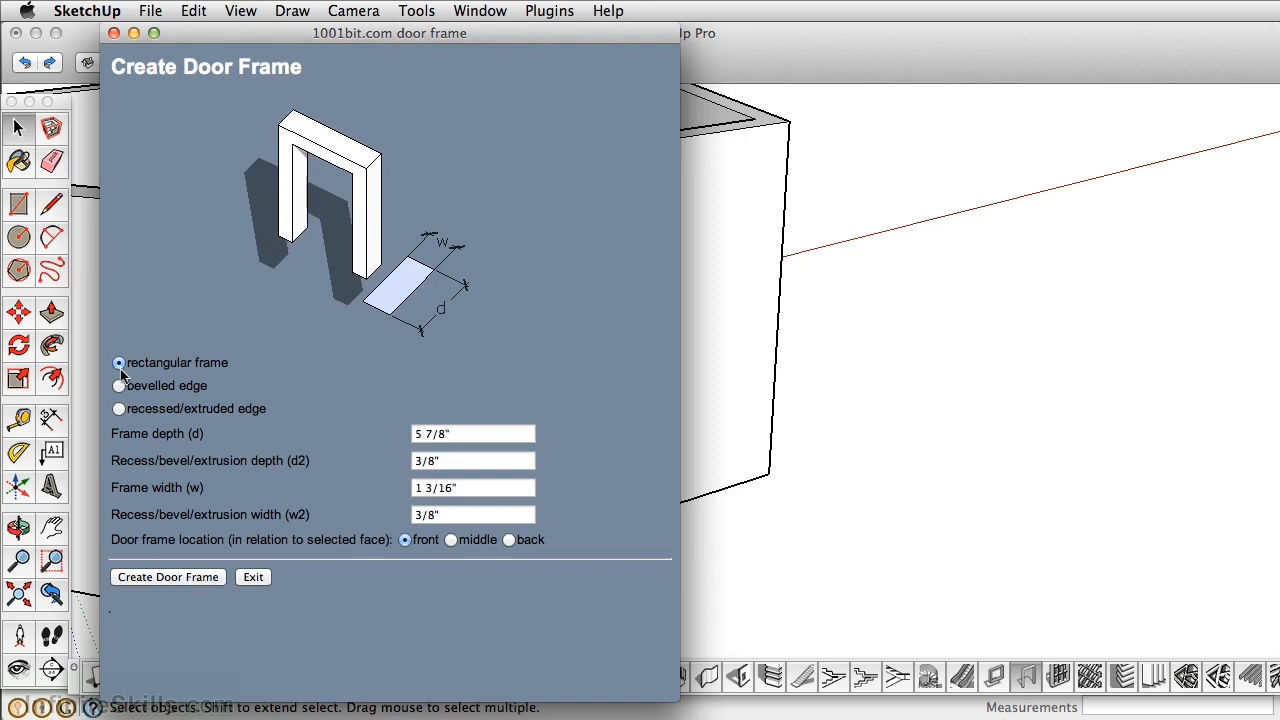
click(119, 386)
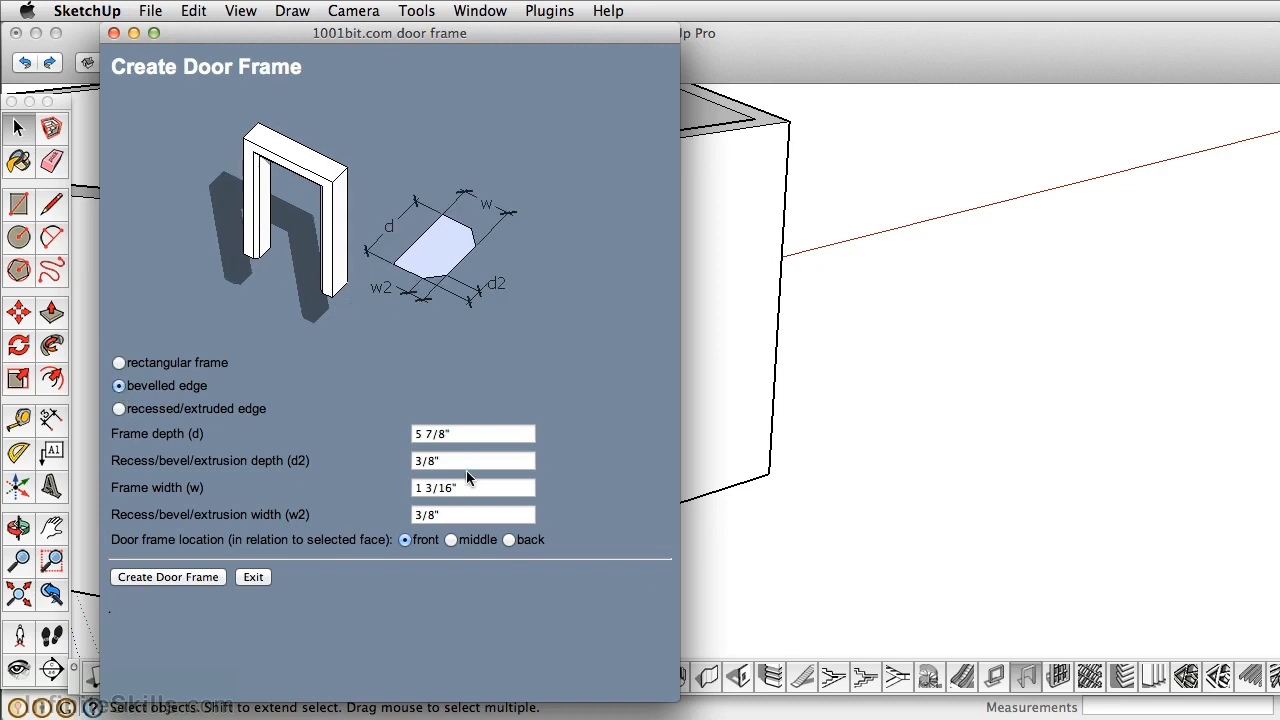
triple_click(475, 438)
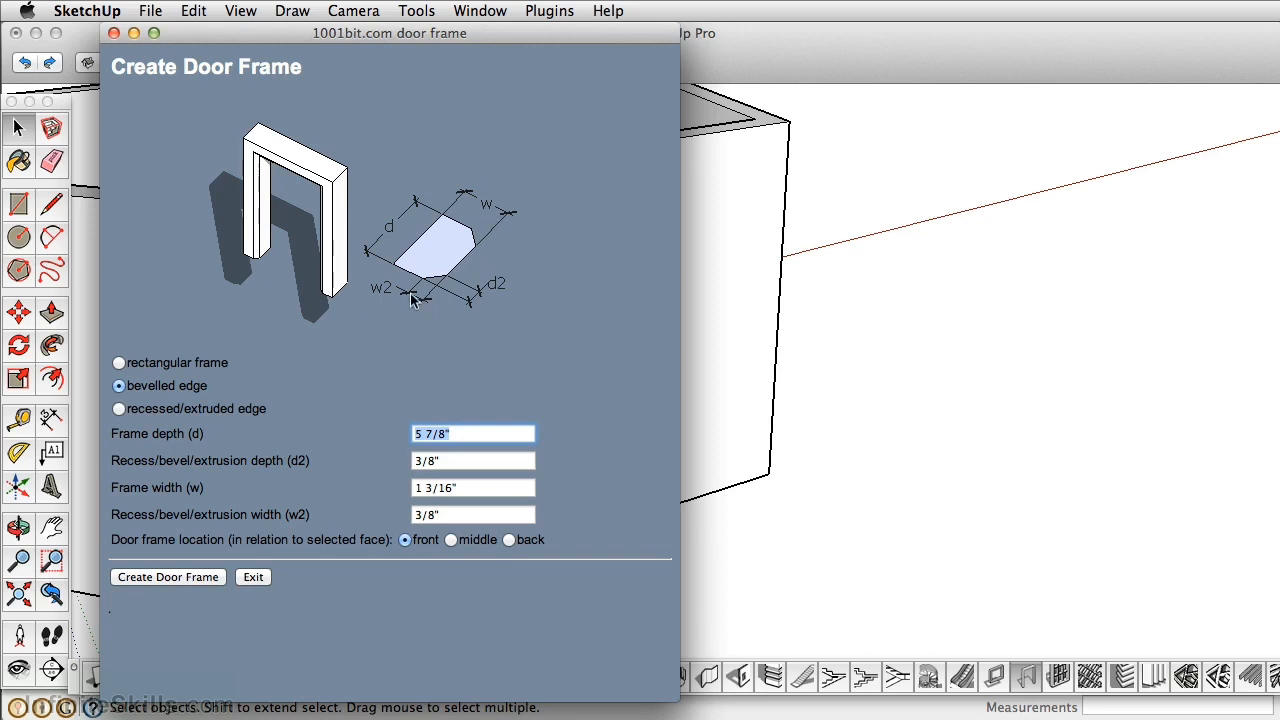
drag(381, 36, 947, 36)
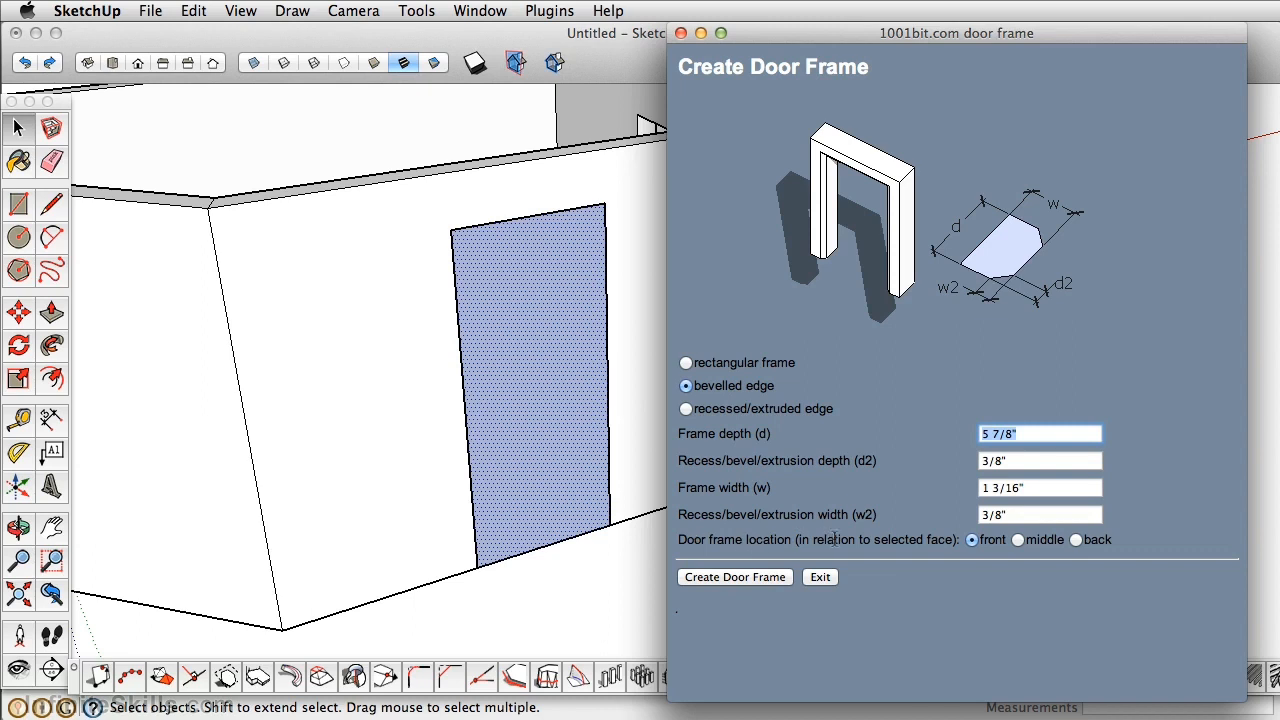
click(1077, 542)
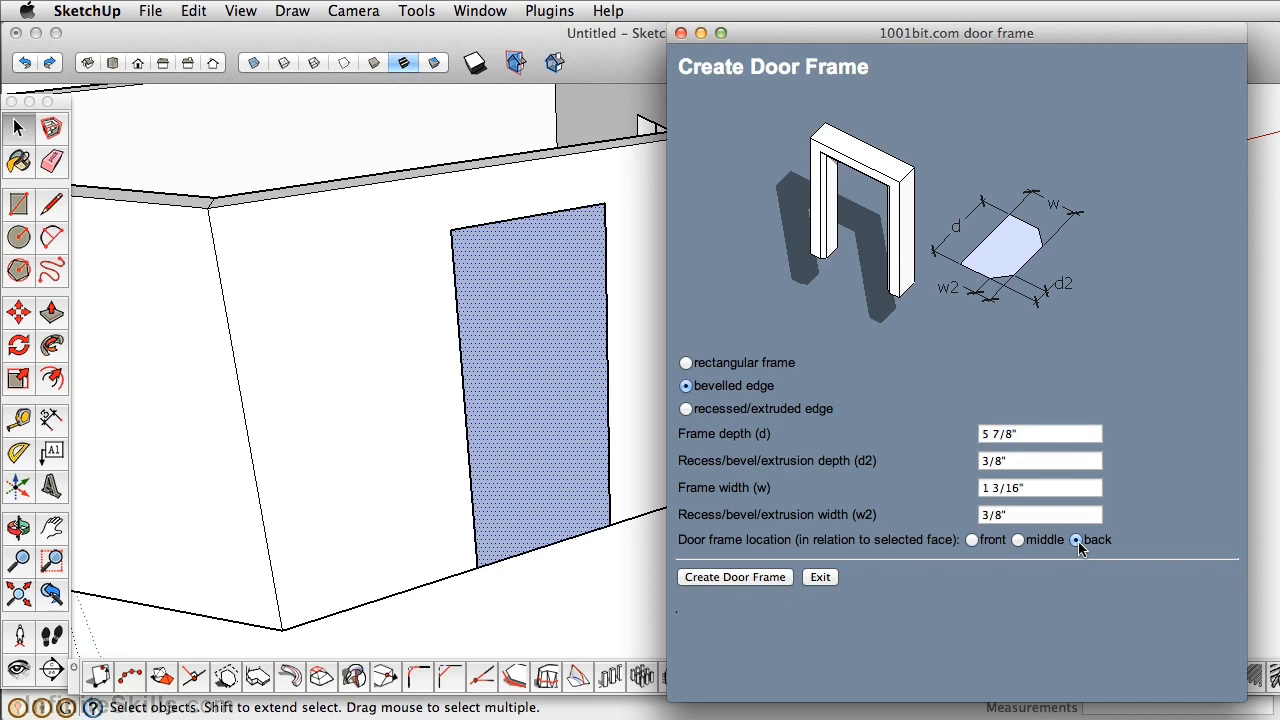
click(718, 582)
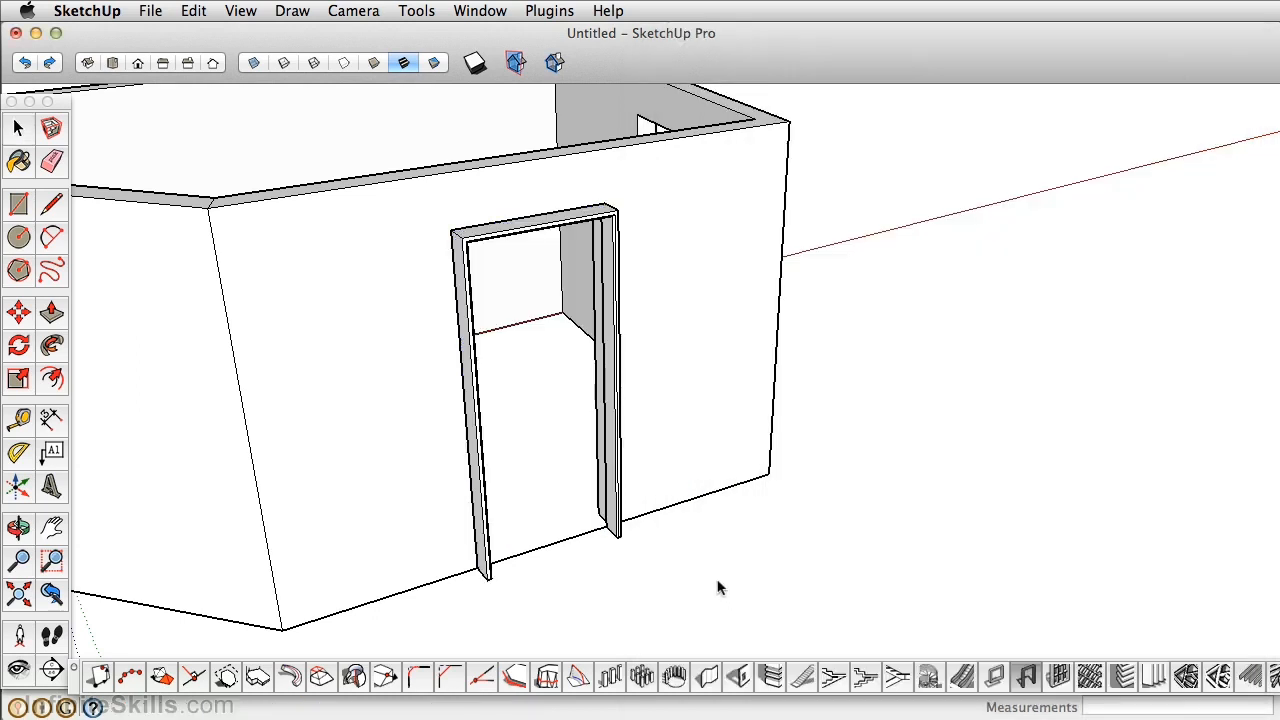
Move the door frame by its lower corner into the wall opening.
mouse_move(618, 535)
middle_down()
mouse_move(600, 529)
mouse_move(746, 529)
mouse_move(624, 540)
middle_up()
scroll(612, 538, up, 3)
scroll(612, 538, down, 5)
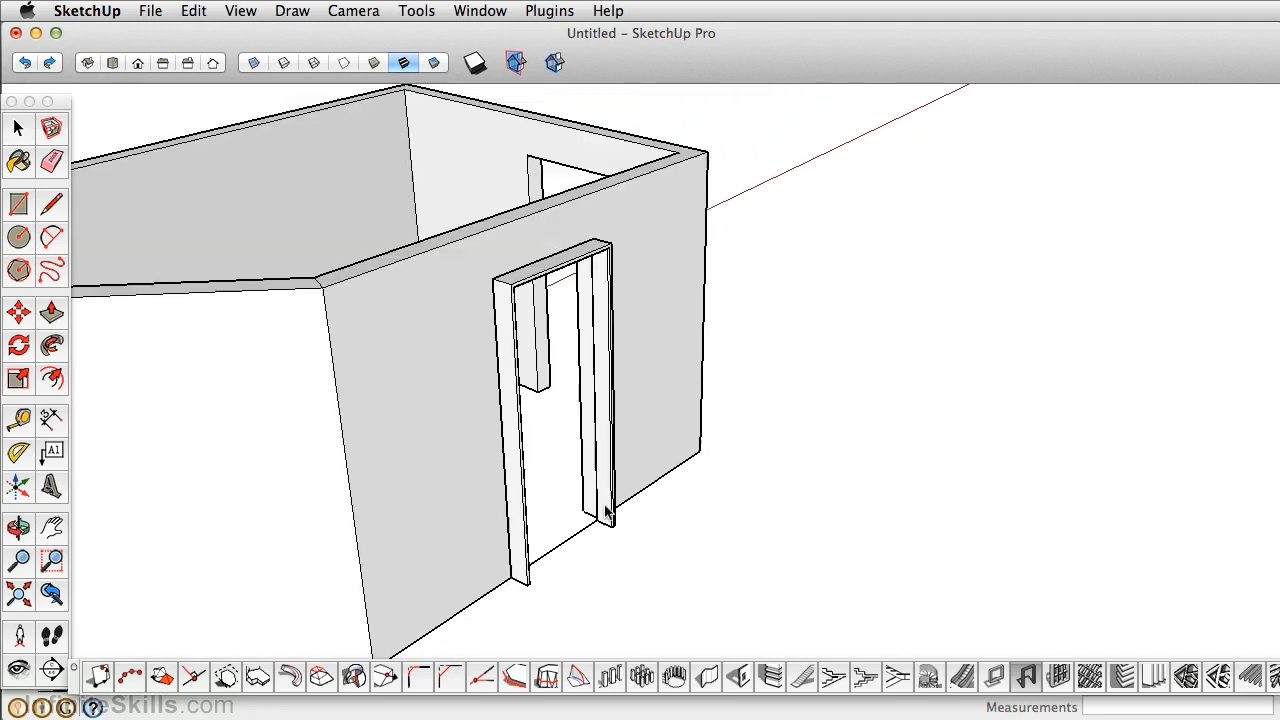
click(19, 126)
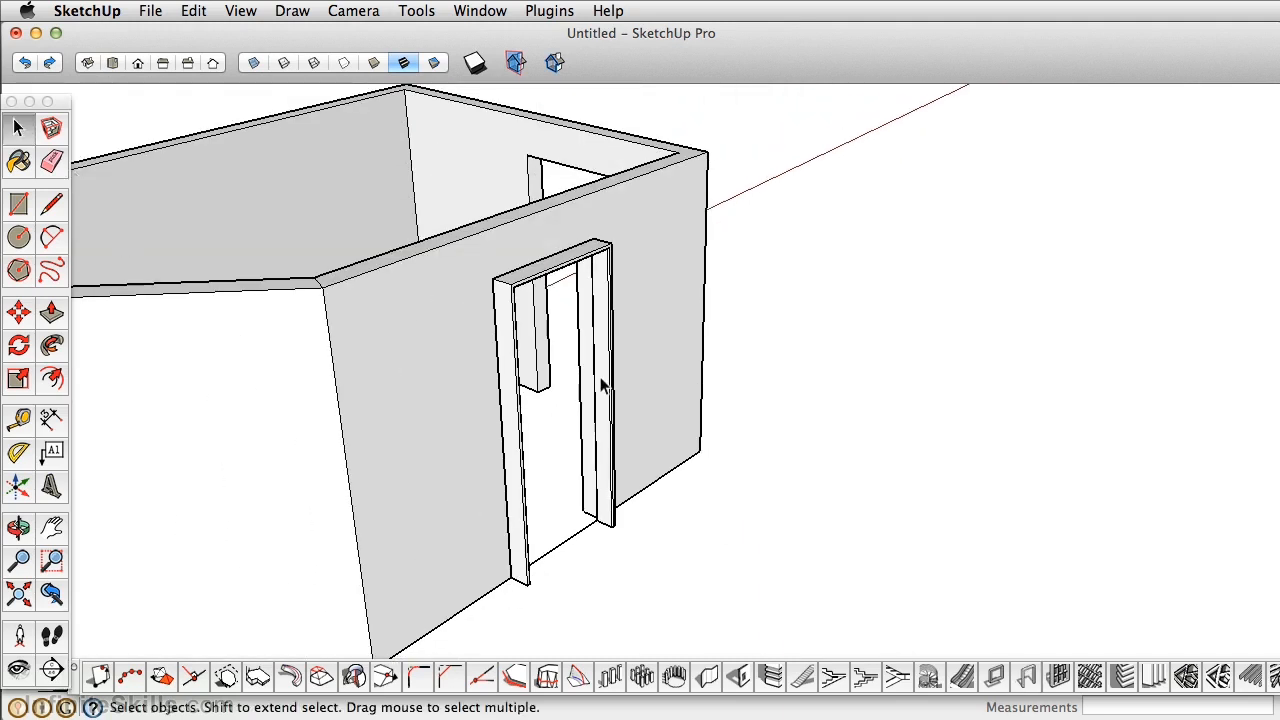
click(607, 332)
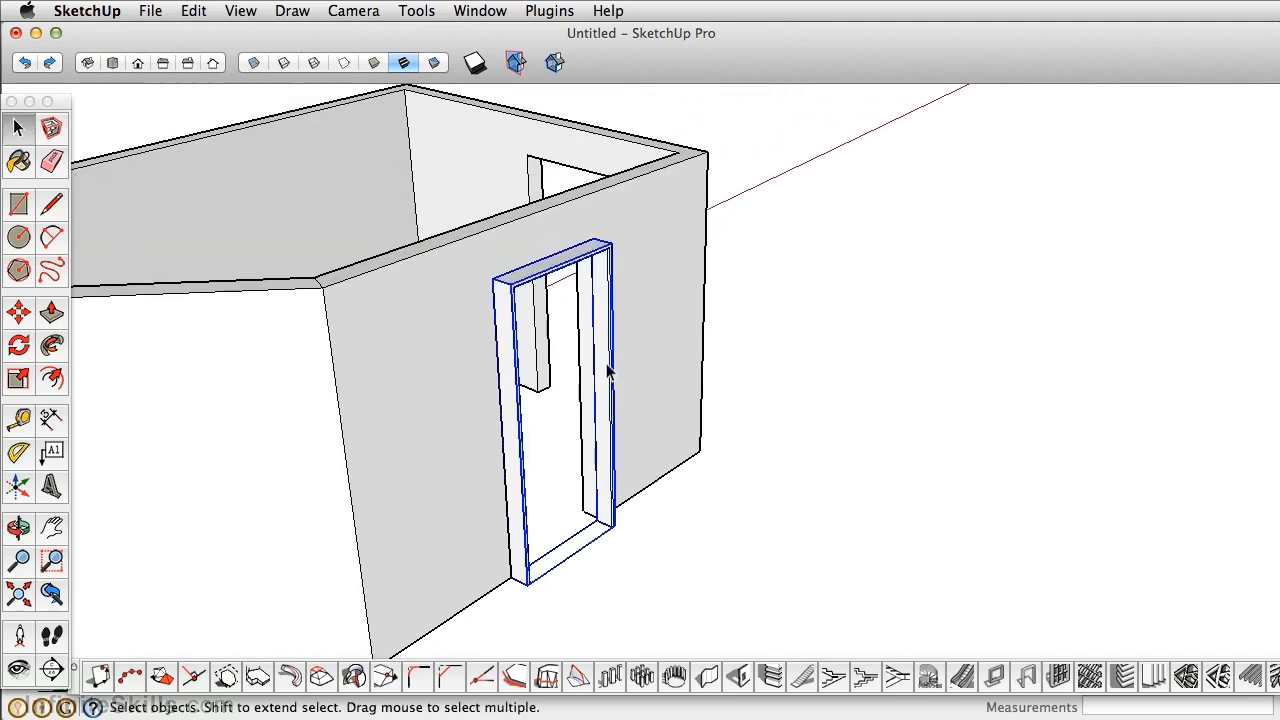
click(20, 316)
scroll(606, 537, up, 5)
click(588, 495)
scroll(568, 491, up, 2)
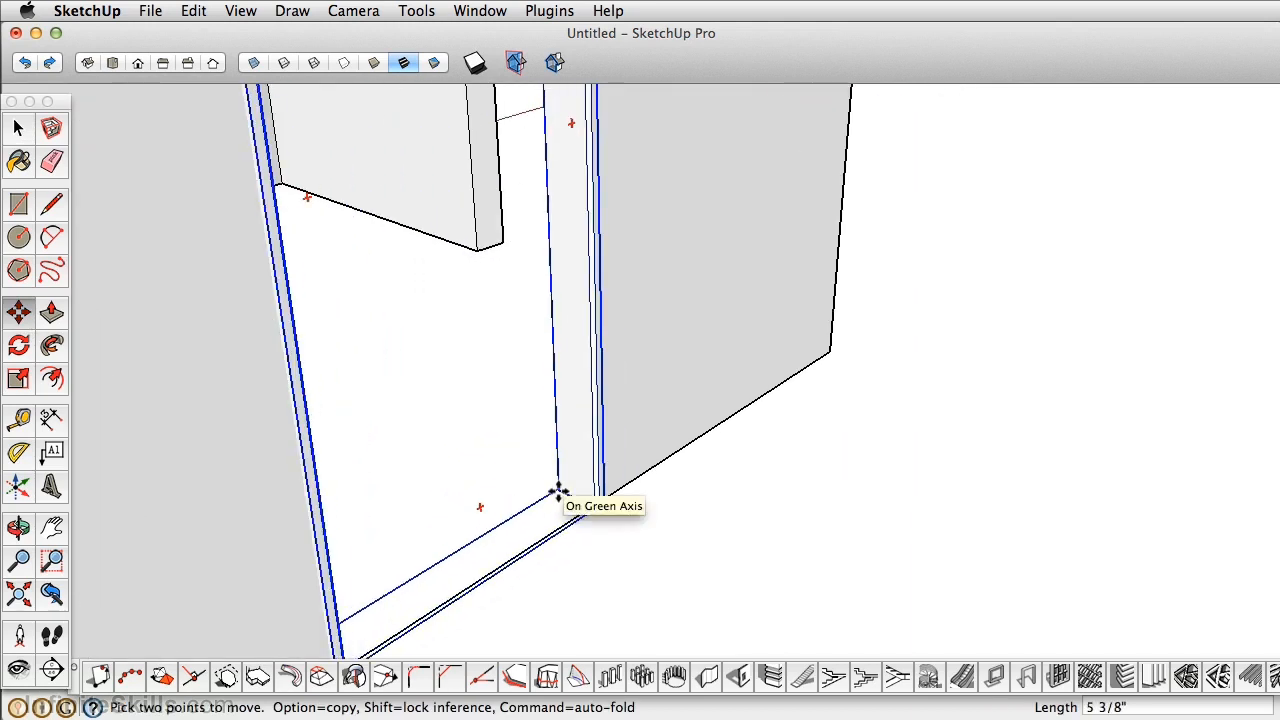
click(554, 491)
scroll(551, 491, down, 5)
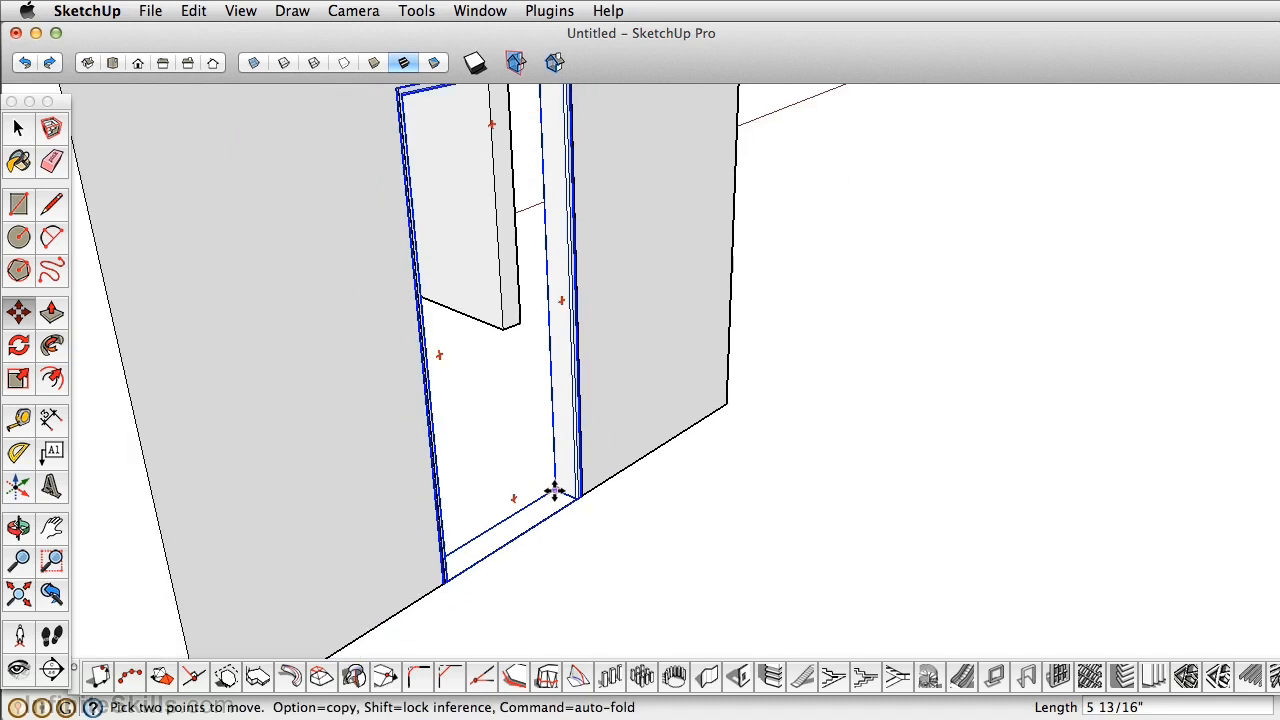
key(space)
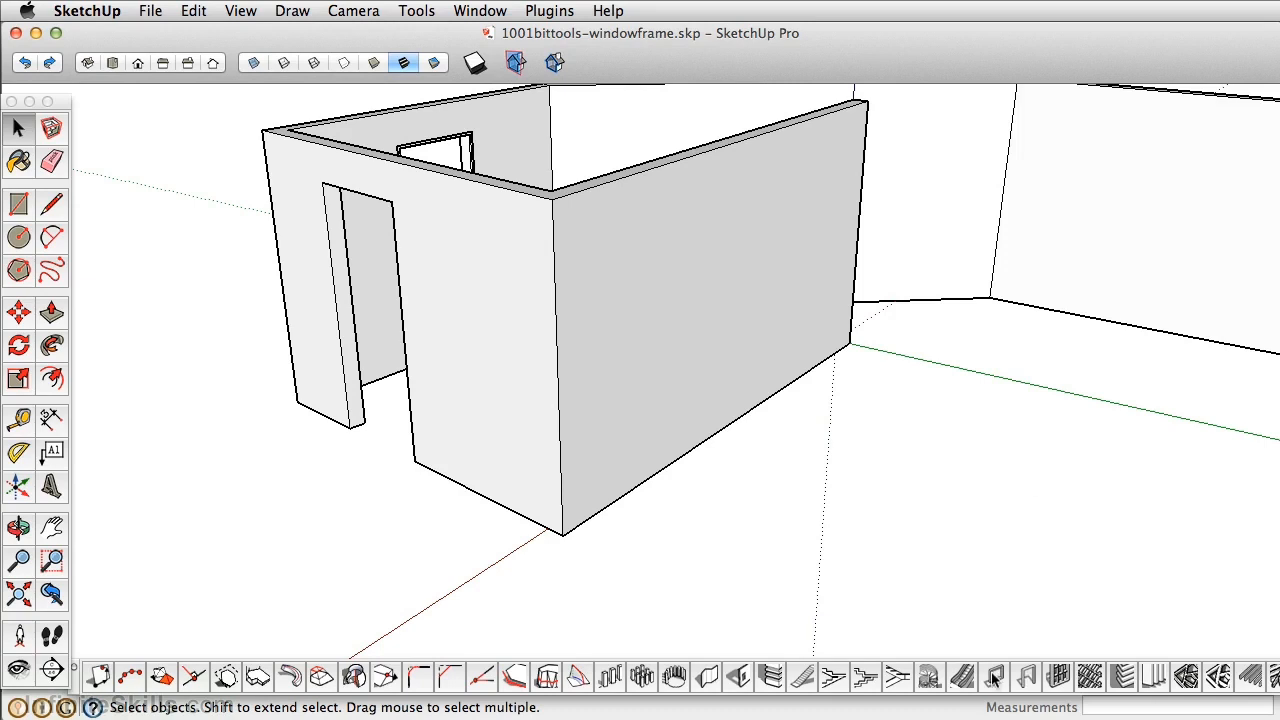
Cut a 3' × 4' opening into the long wall beside the doorway, 24" above the base.
click(738, 678)
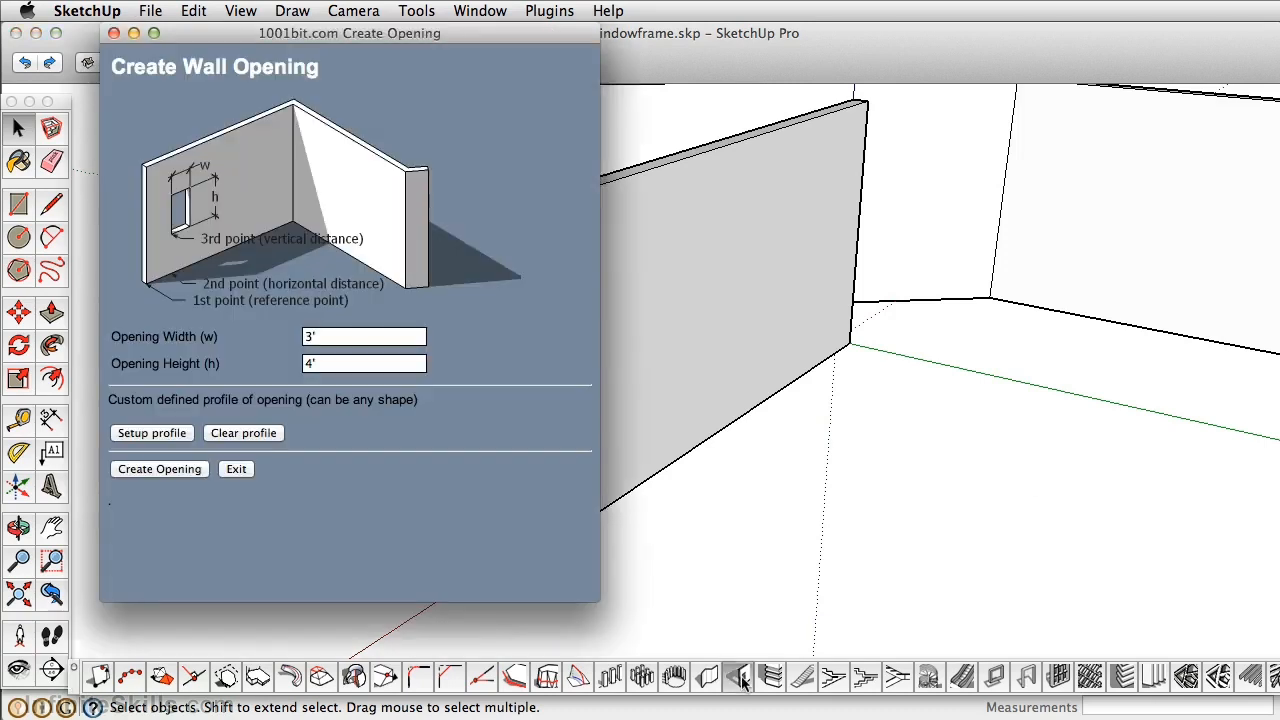
click(331, 337)
click(335, 364)
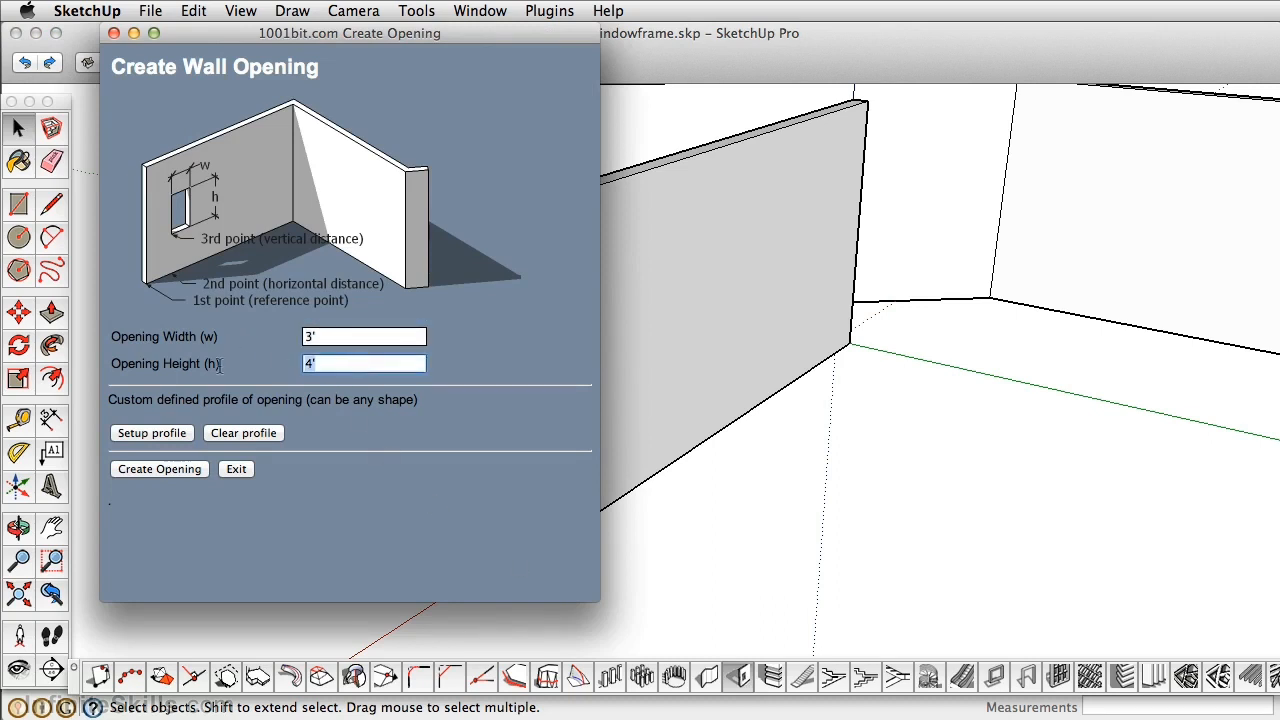
click(148, 470)
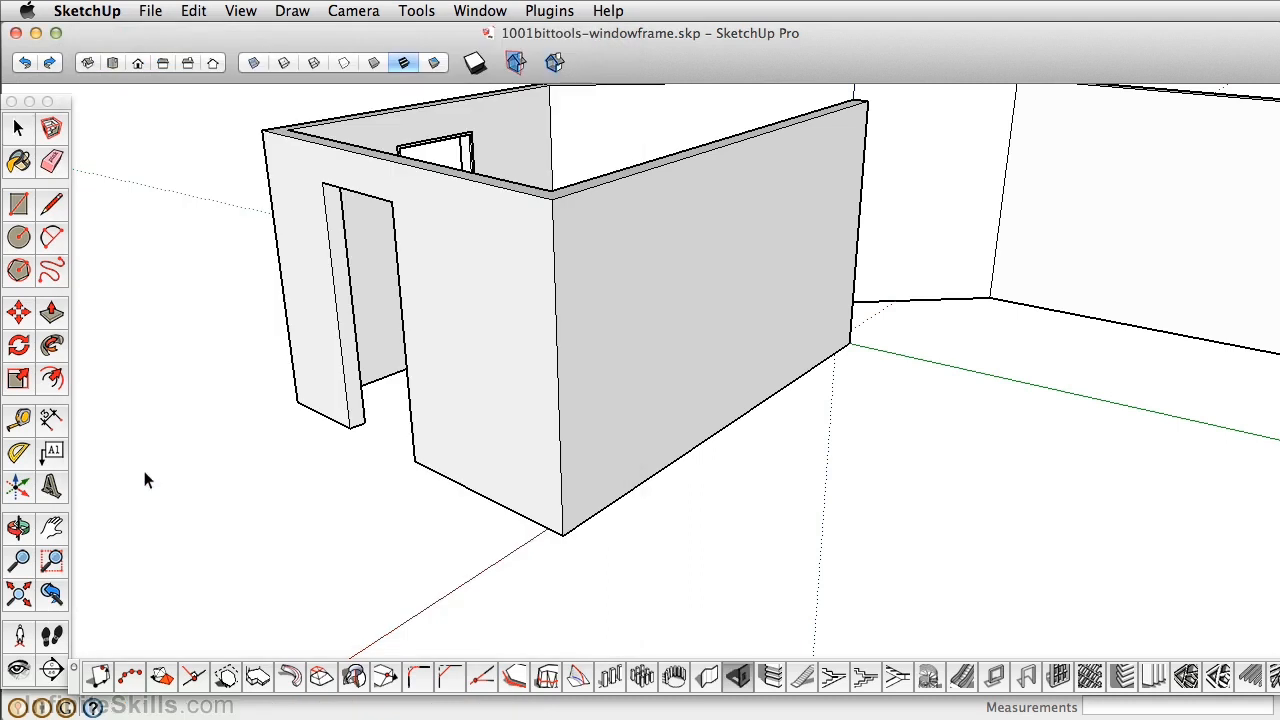
click(663, 471)
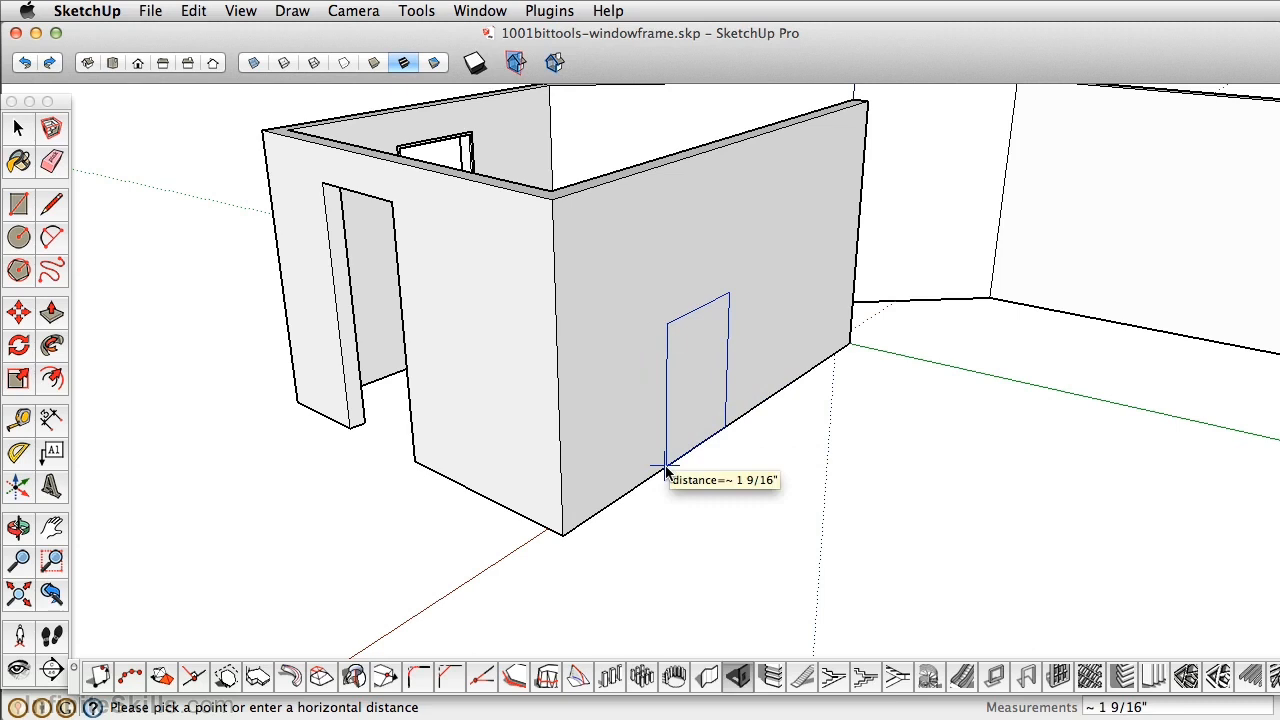
click(665, 470)
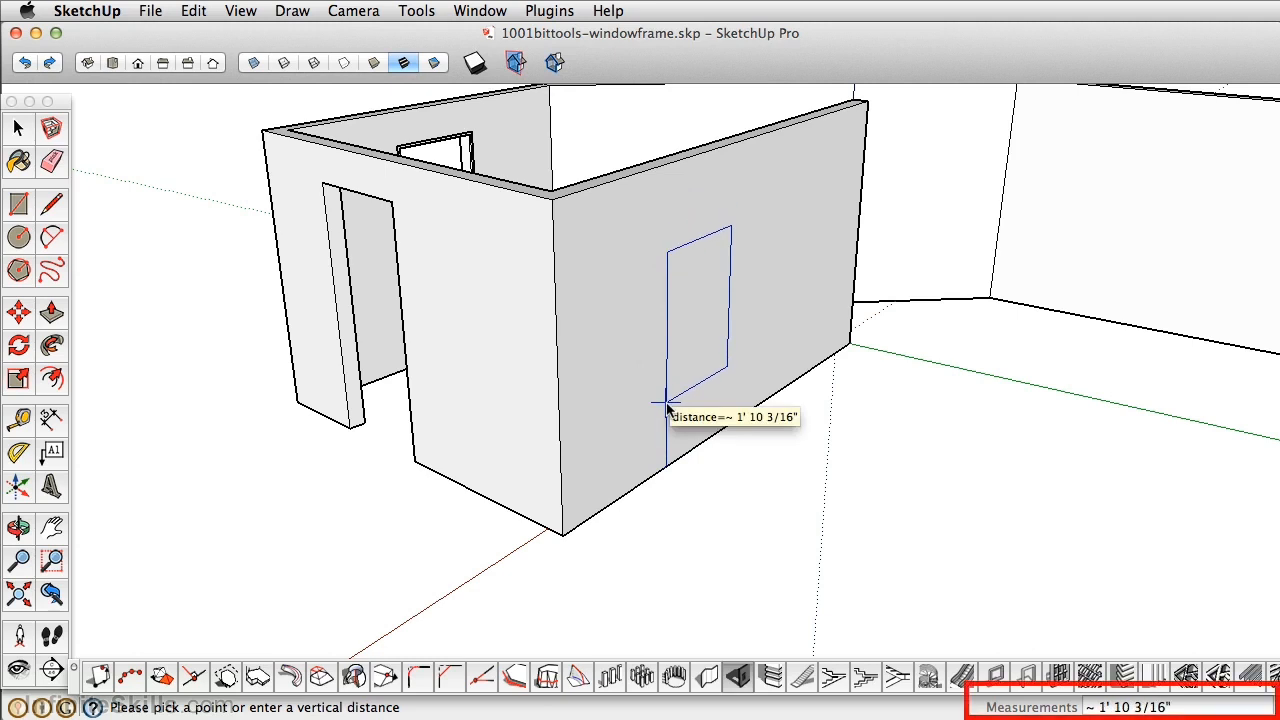
text(24)
key(Return)
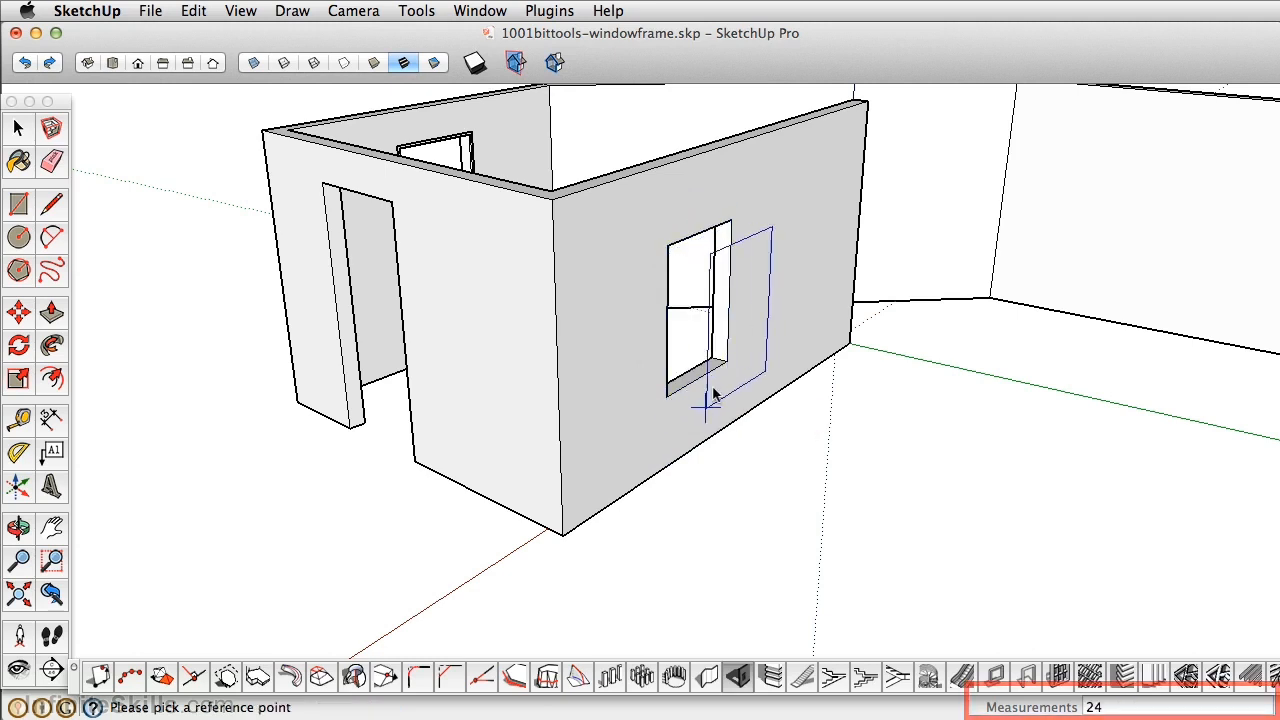
key(space)
middle_drag(769, 314, 696, 476)
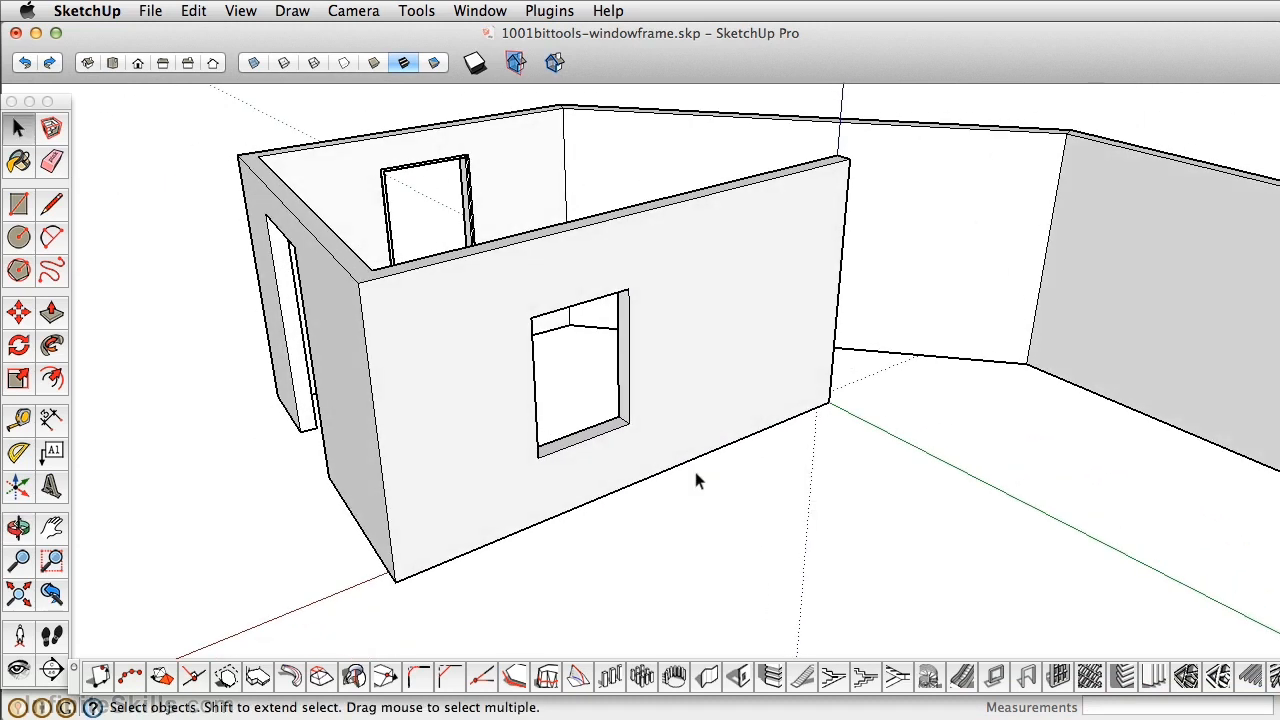
Draw a rectangle filling the window opening and select its face.
click(18, 203)
click(531, 318)
click(629, 422)
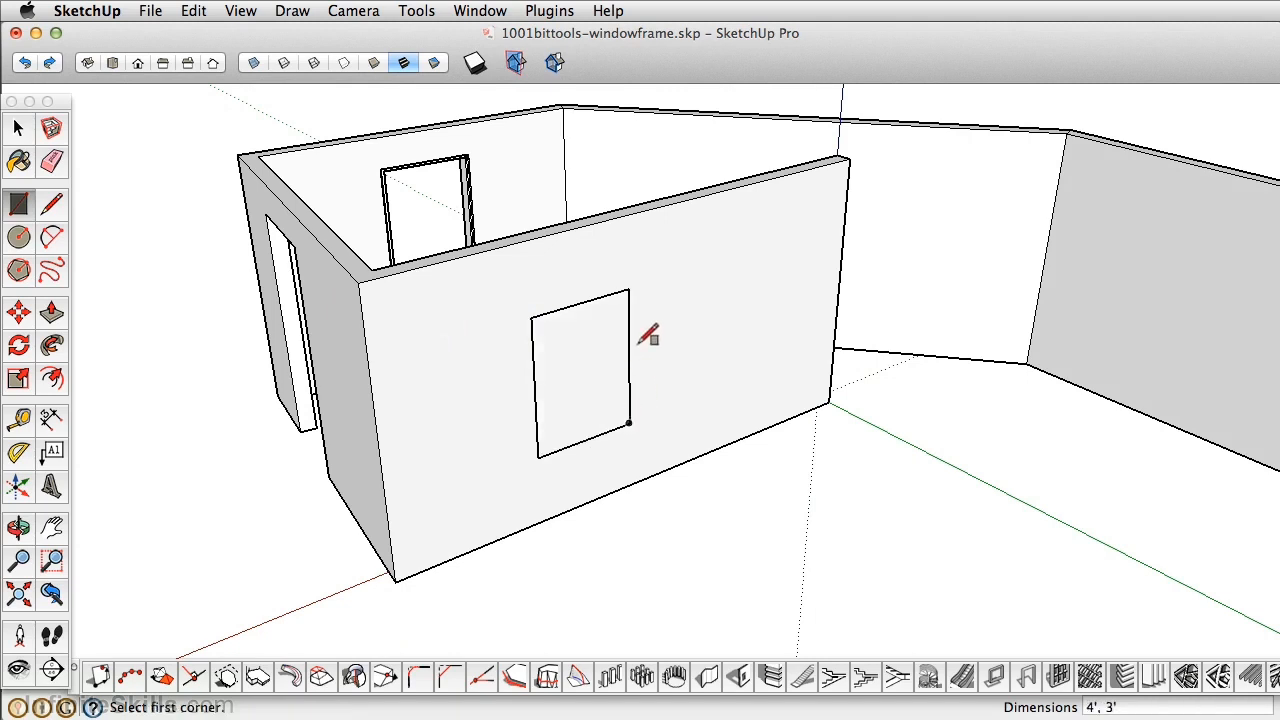
scroll(648, 337, up, 3)
key(space)
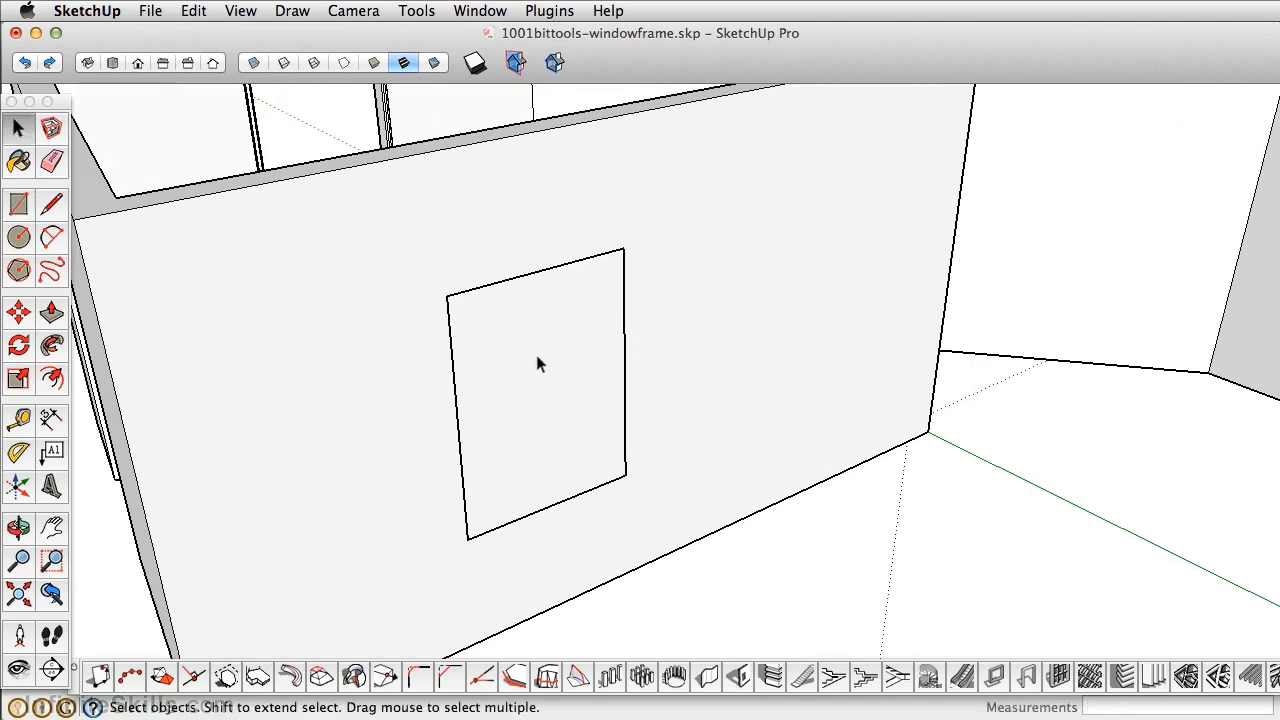
click(537, 364)
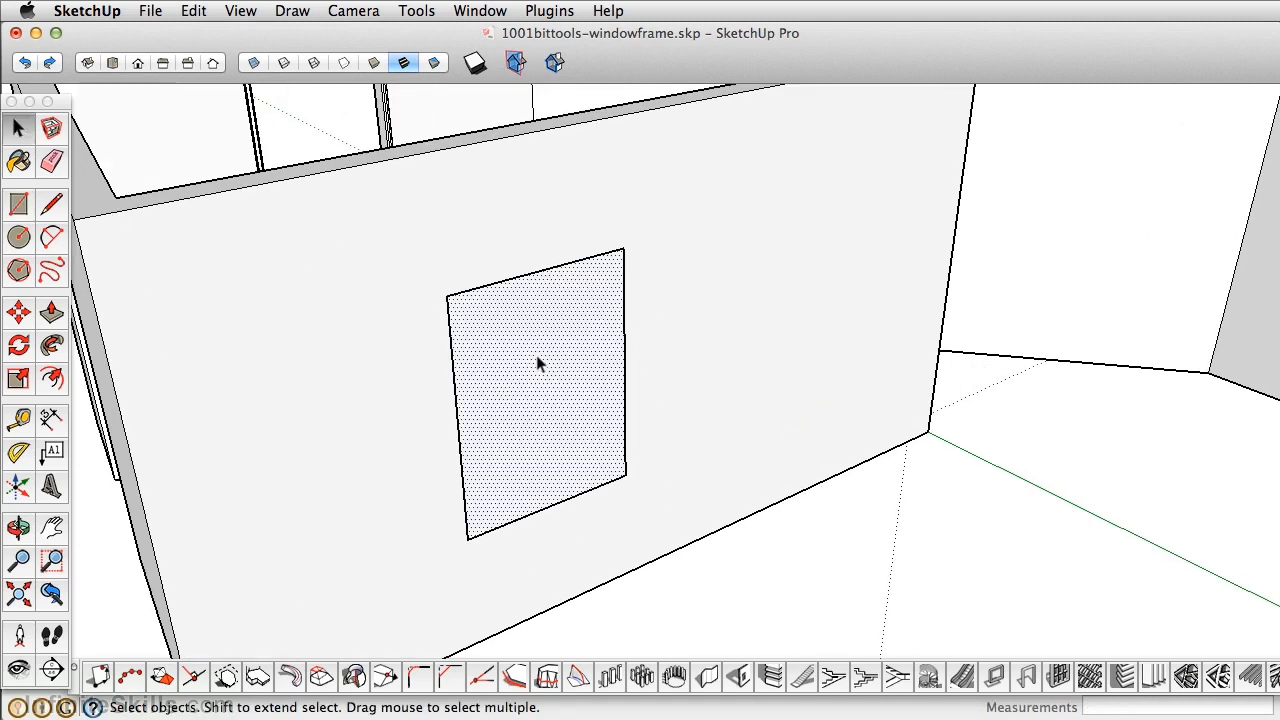
Create a rectangular window frame with recessed/extruded edge profile in the opening's face.
click(995, 678)
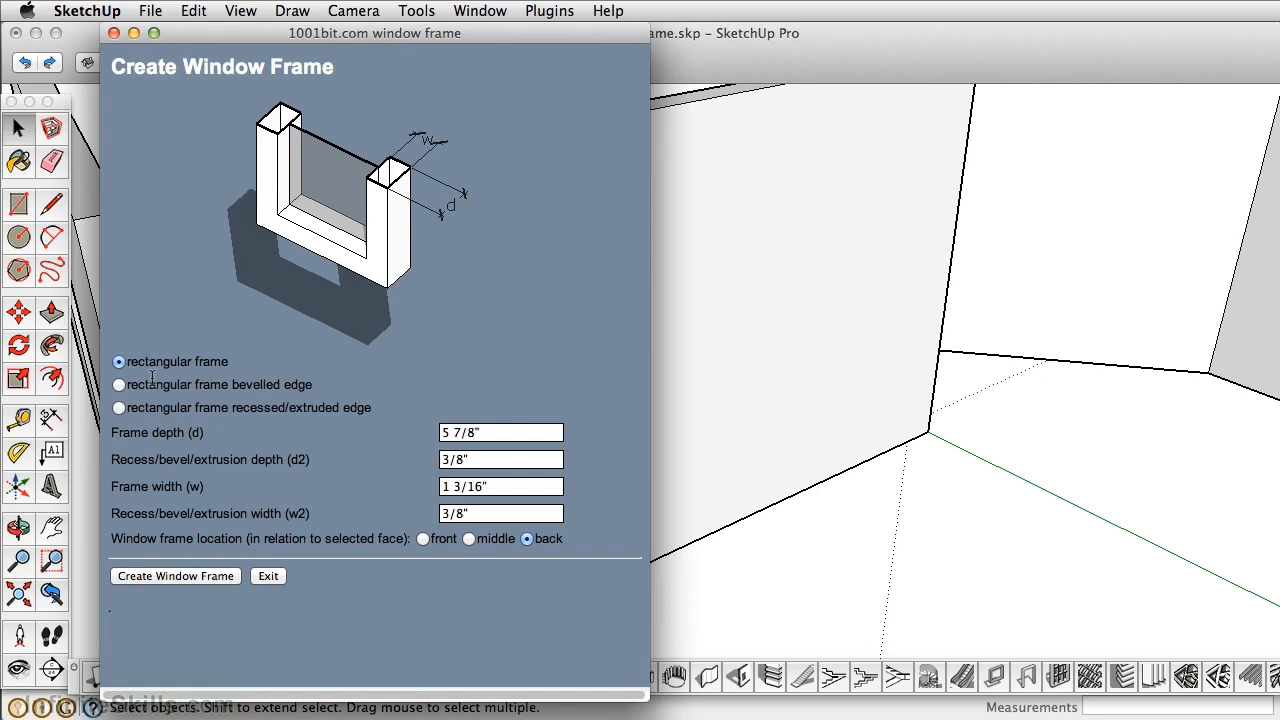
click(121, 386)
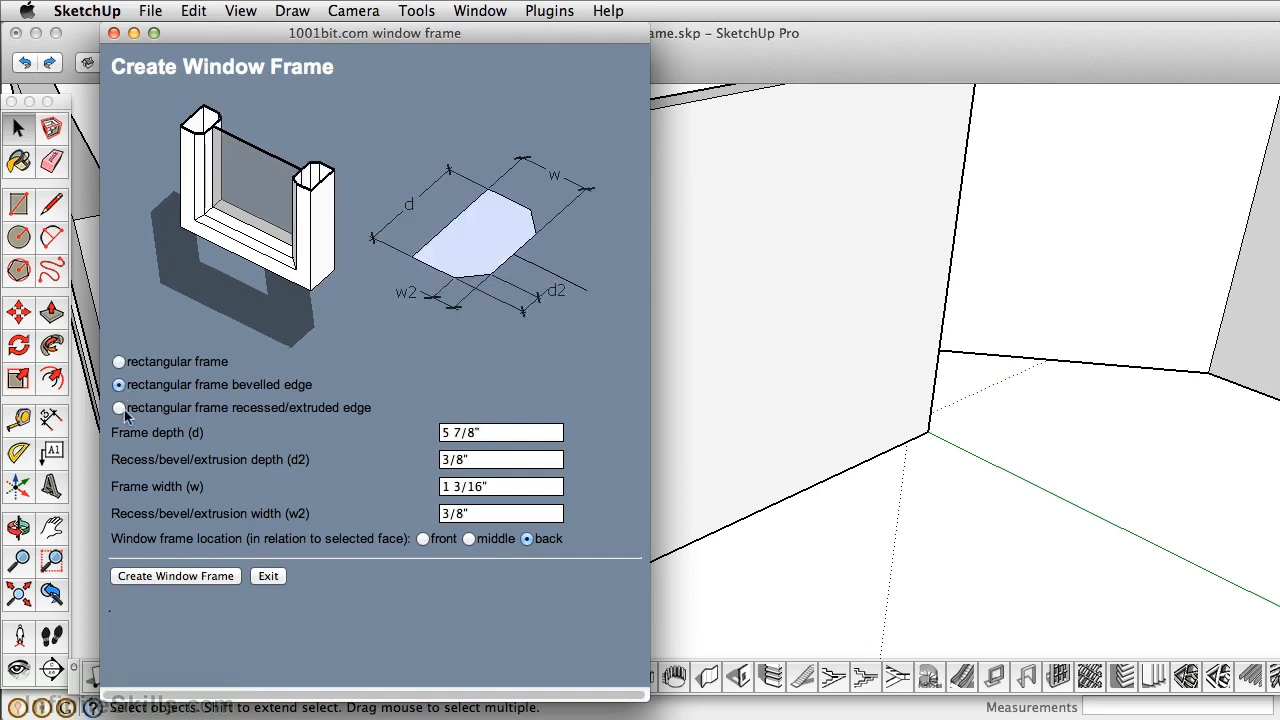
click(120, 409)
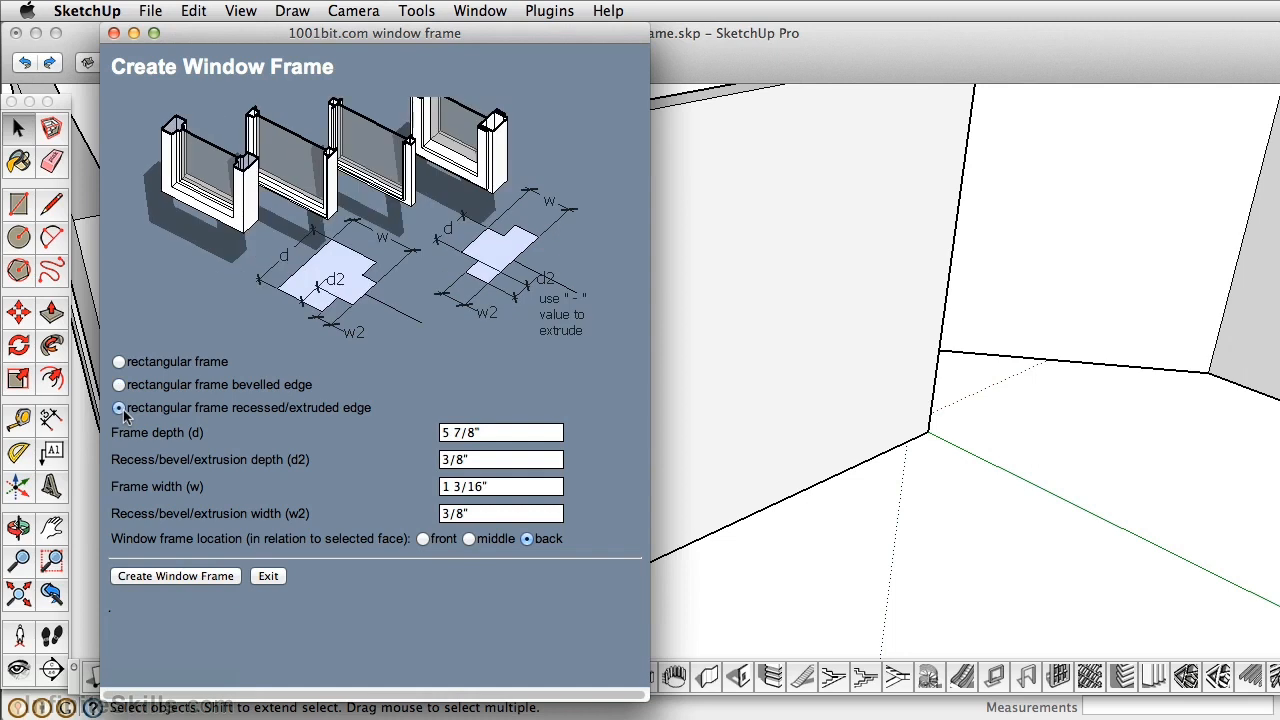
drag(123, 541, 291, 541)
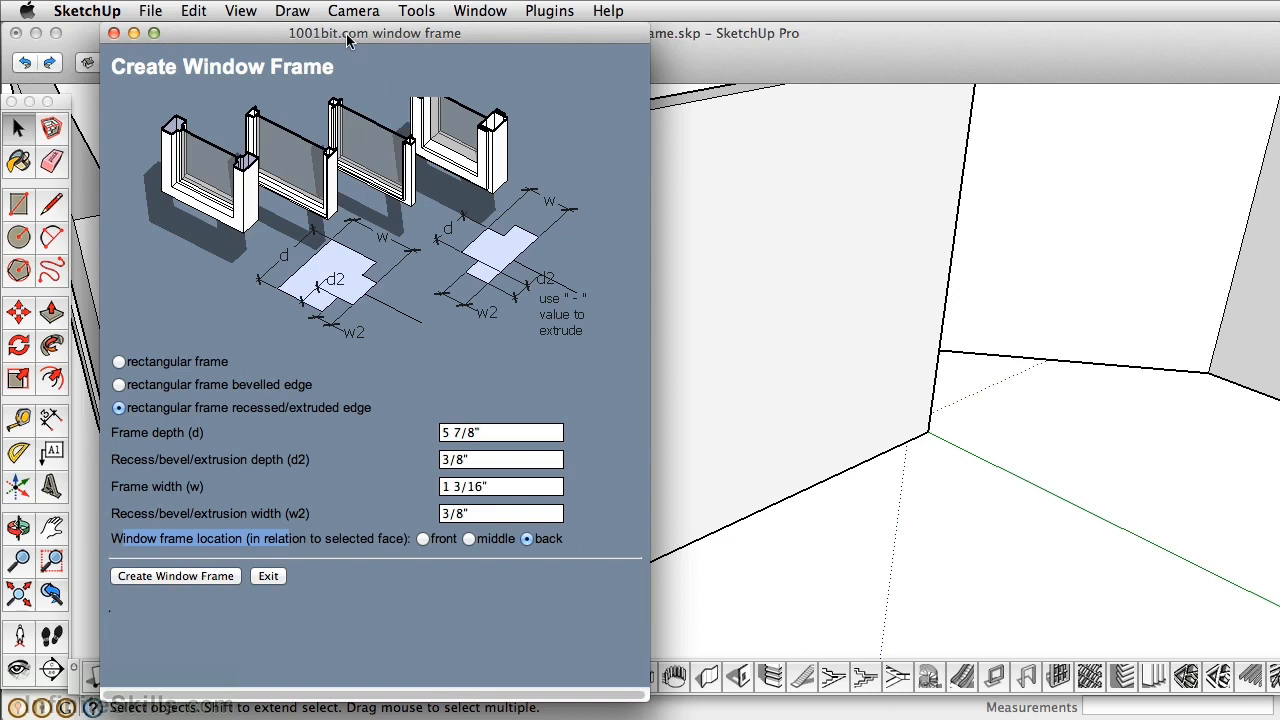
drag(346, 40, 951, 40)
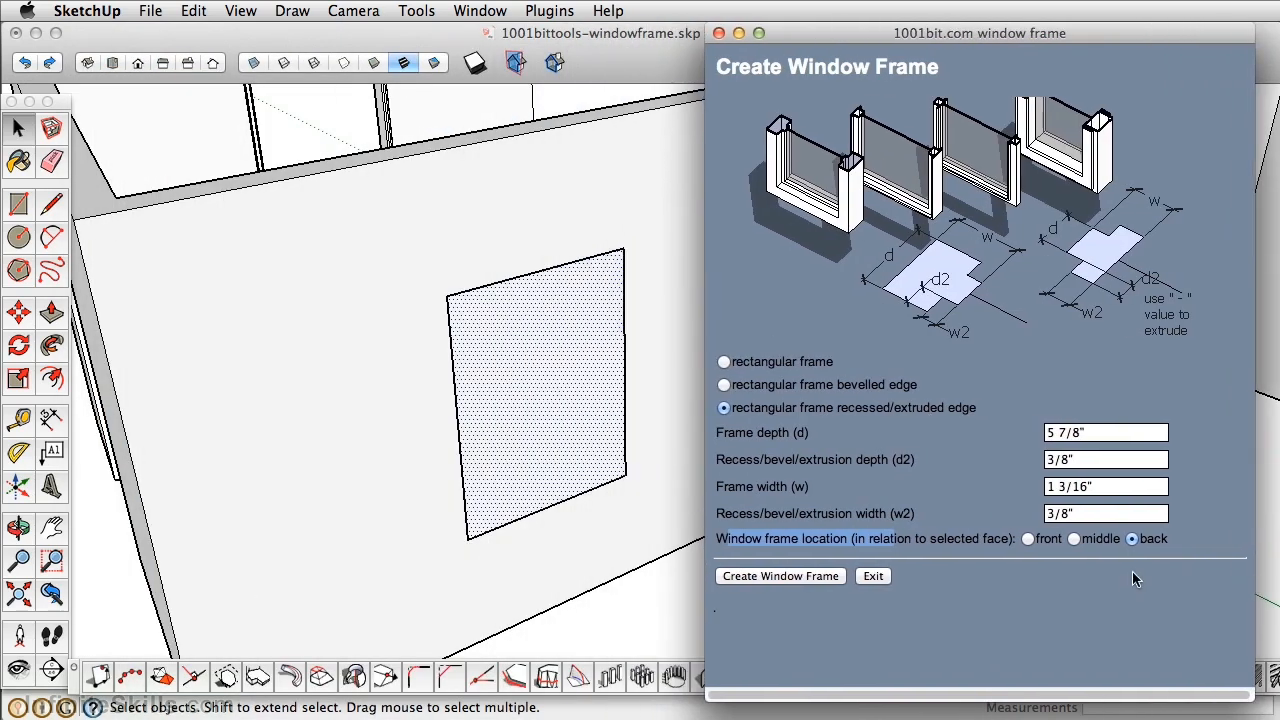
click(780, 576)
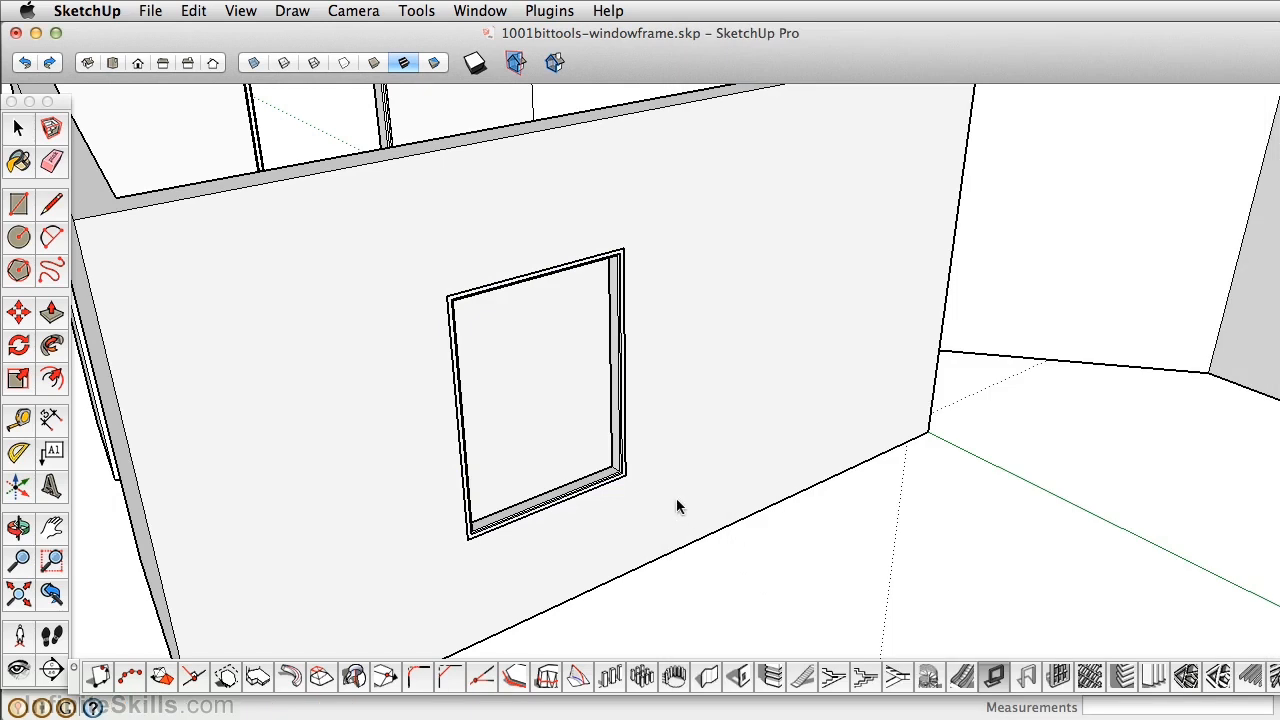
middle_drag(533, 346, 477, 389)
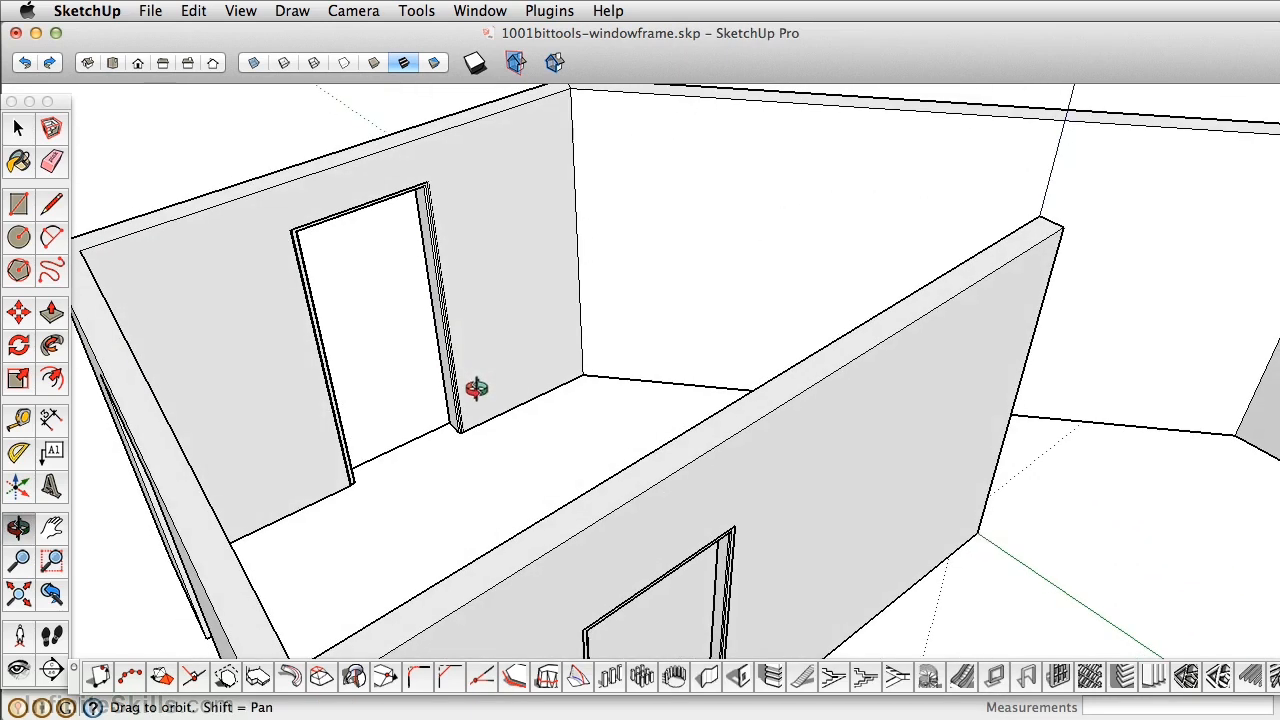
Open the window frame group for editing and delete the selected face inside it.
middle_drag(763, 492, 502, 338)
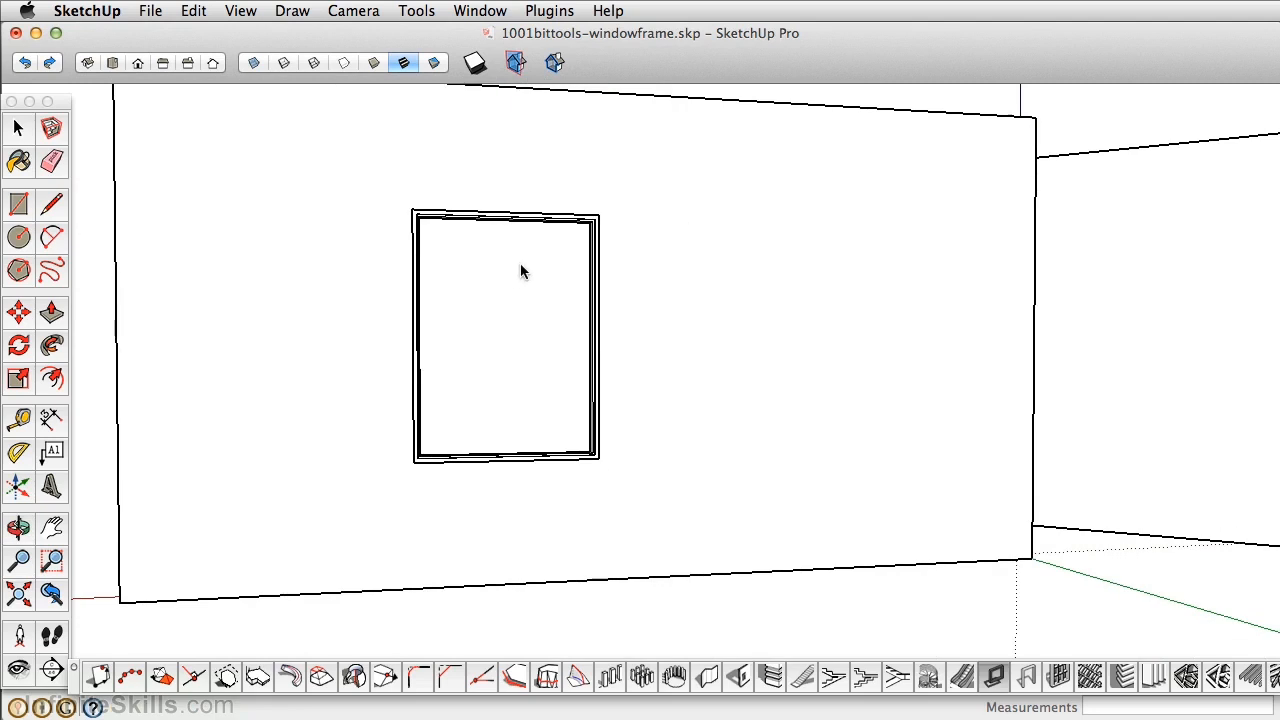
click(20, 136)
click(430, 323)
middle_drag(482, 247, 629, 301)
double_click(568, 394)
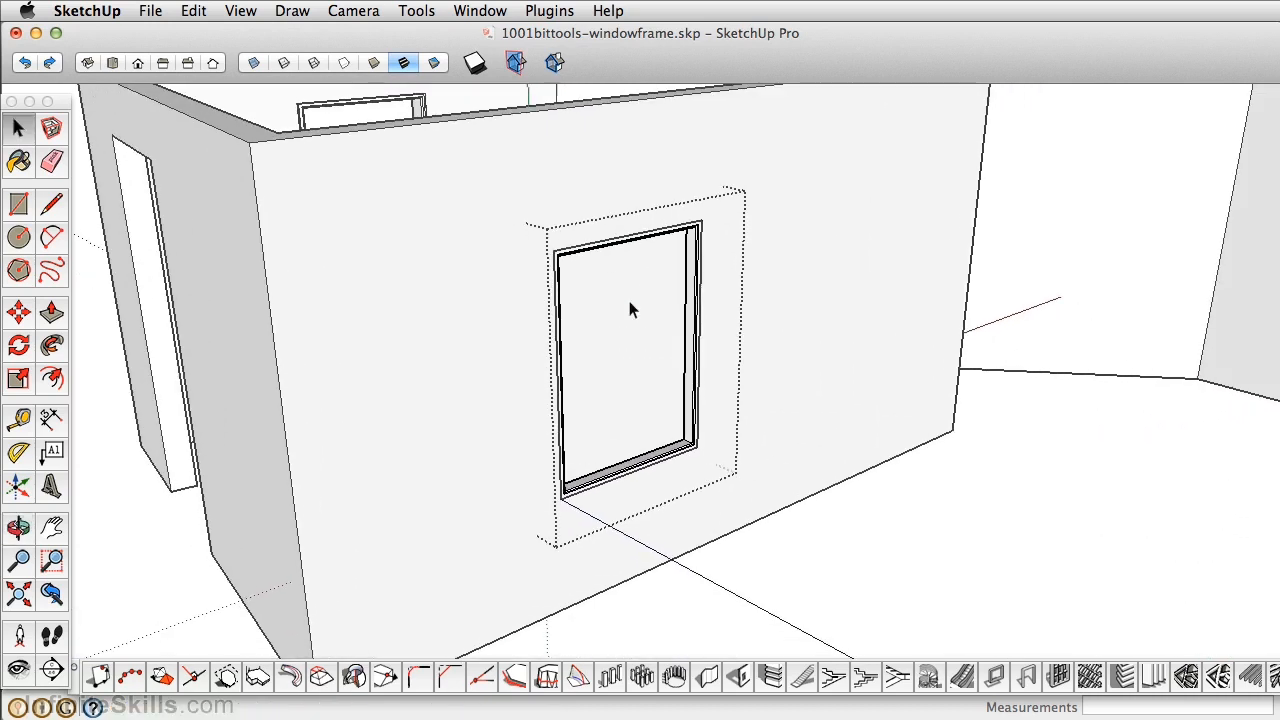
scroll(629, 301, up, 3)
scroll(732, 551, up, 3)
click(711, 556)
click(657, 571)
click(659, 582)
scroll(534, 254, down, 2)
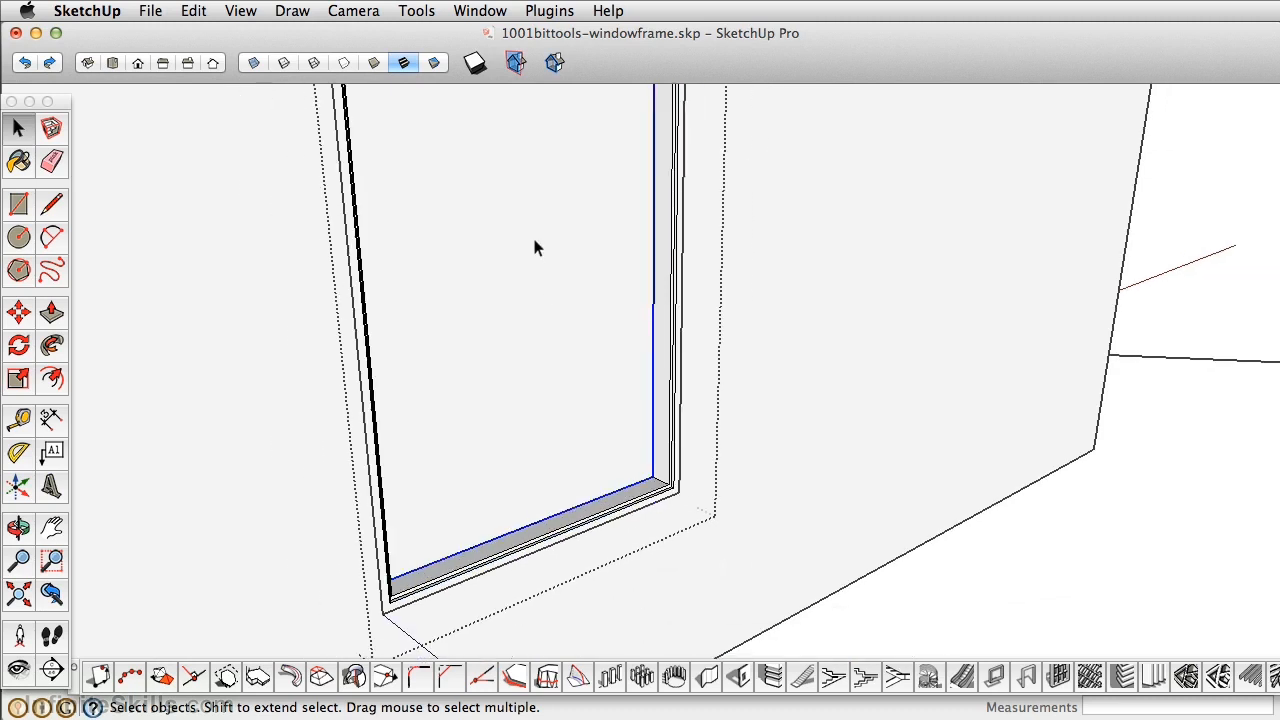
click(534, 248)
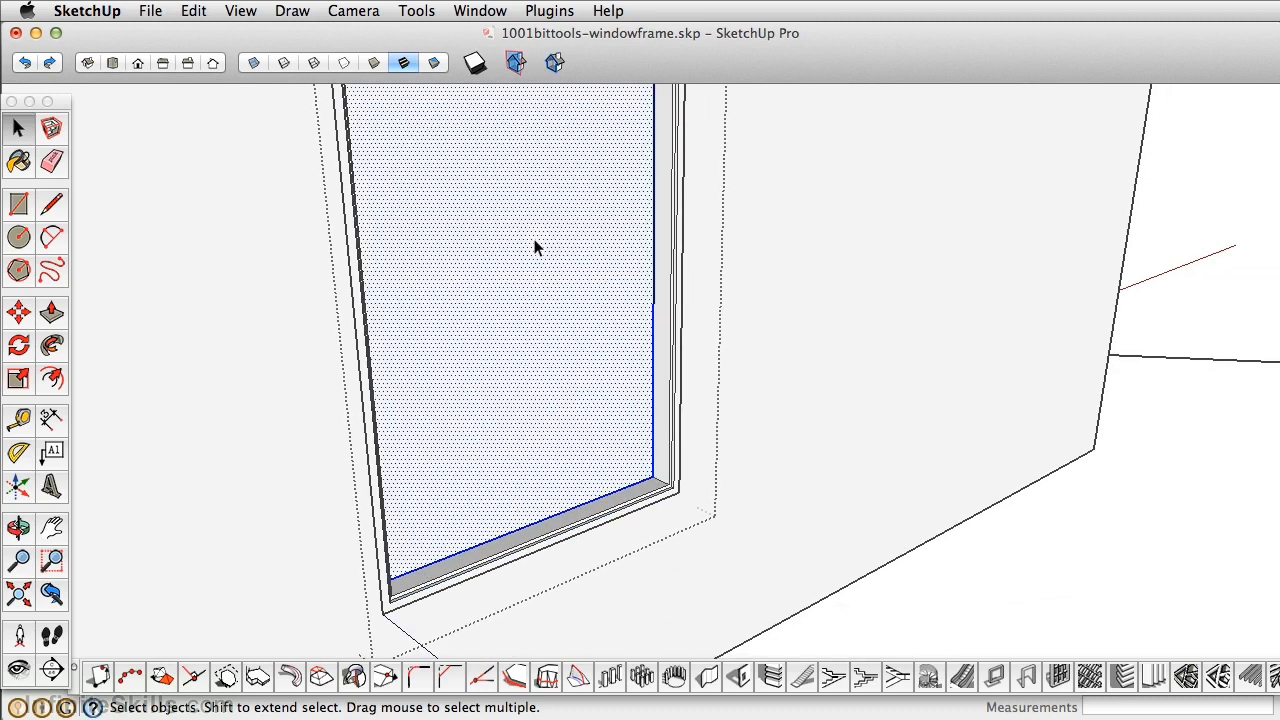
key(Delete)
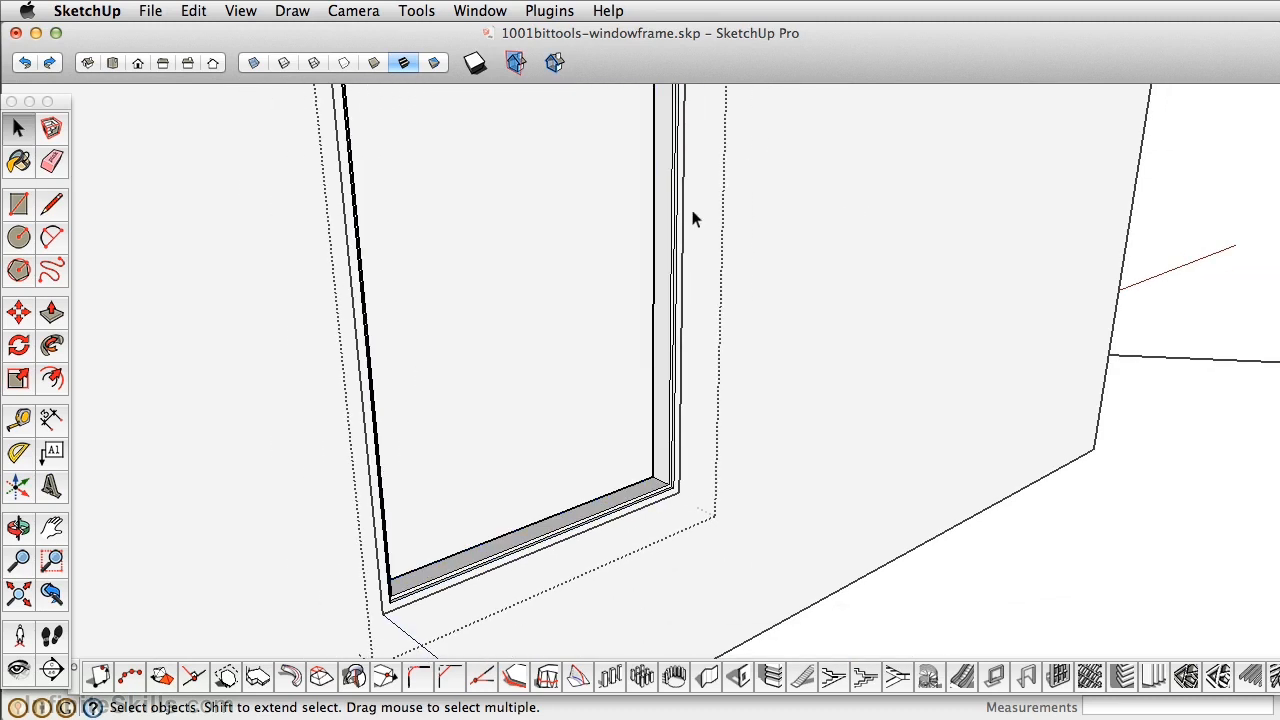
Move the flat face into the frame opening and select it.
key(m)
click(530, 345)
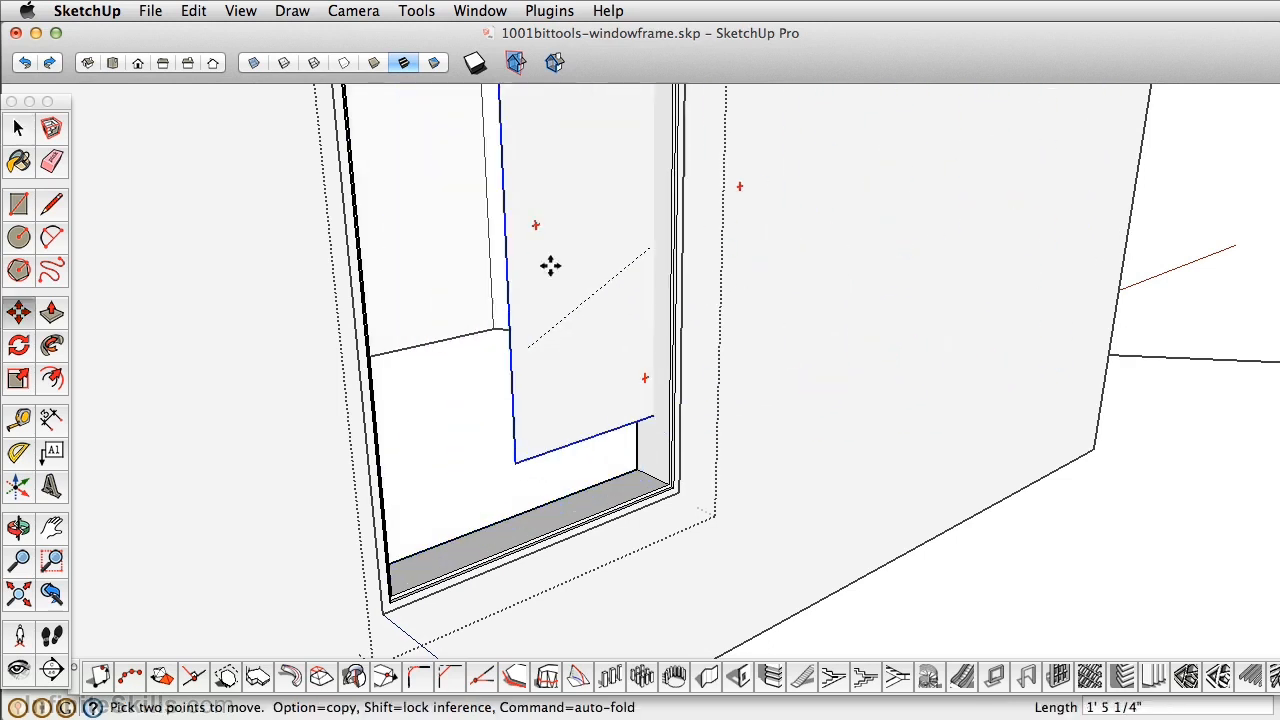
click(514, 317)
middle_drag(514, 317, 474, 283)
click(15, 128)
click(485, 312)
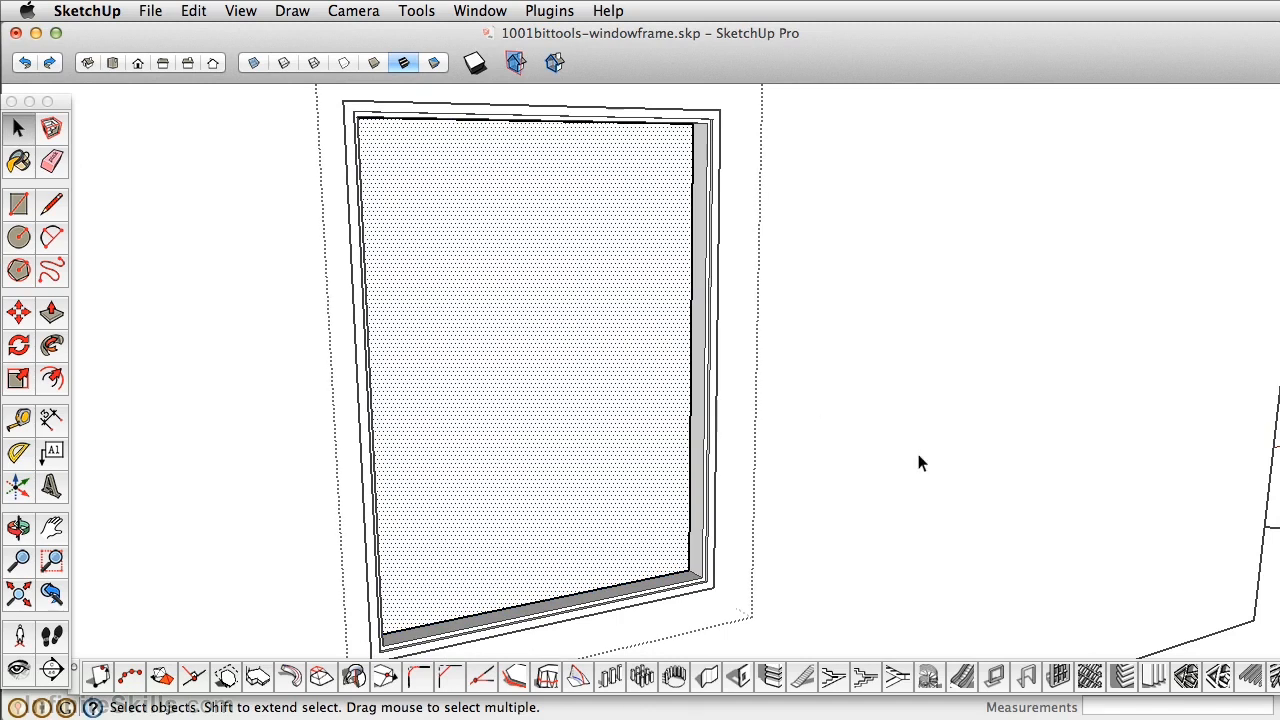
Divide the frame face into 3 rows × 3 columns of bevelled-edge panes, located in the middle.
click(1060, 677)
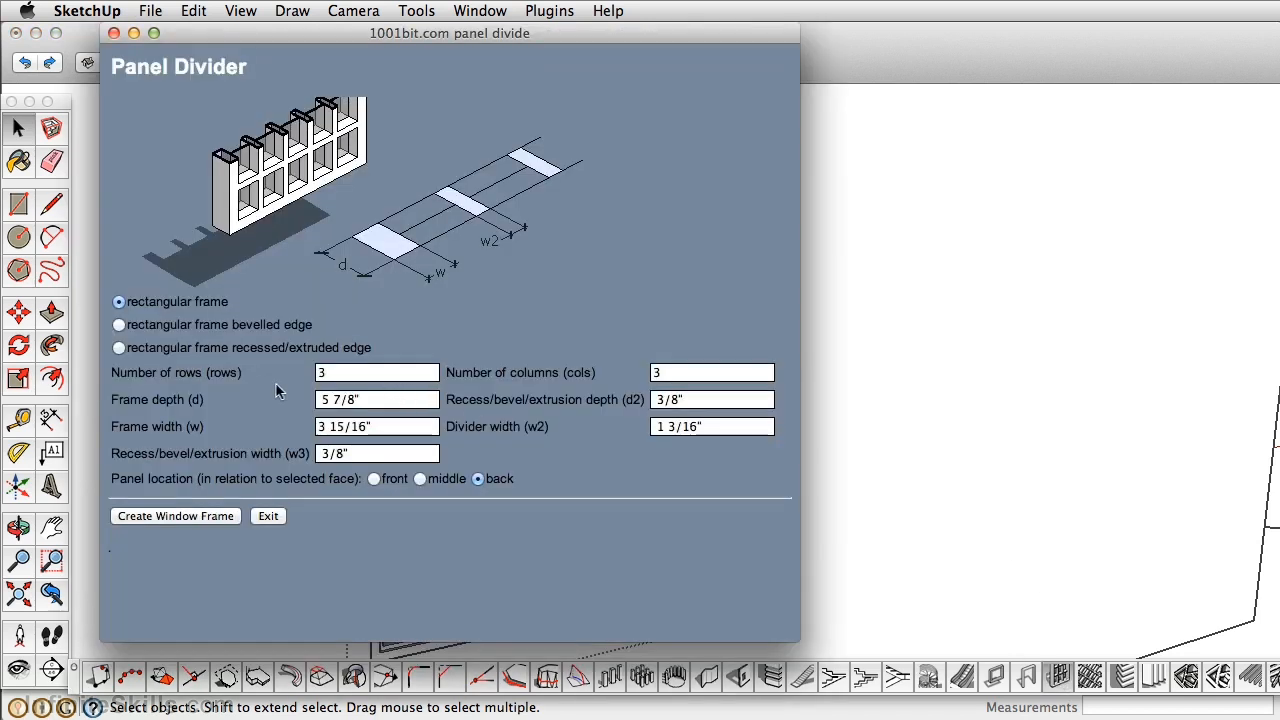
click(120, 326)
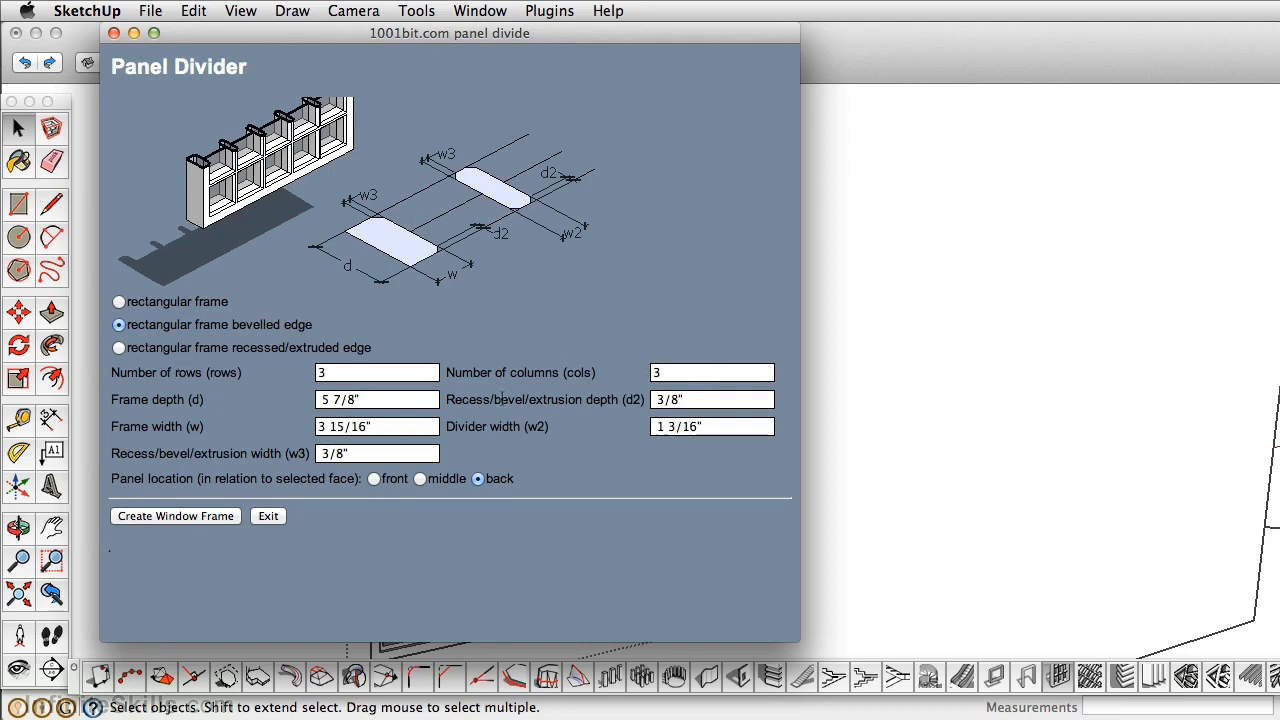
click(420, 480)
drag(480, 40, 1088, 40)
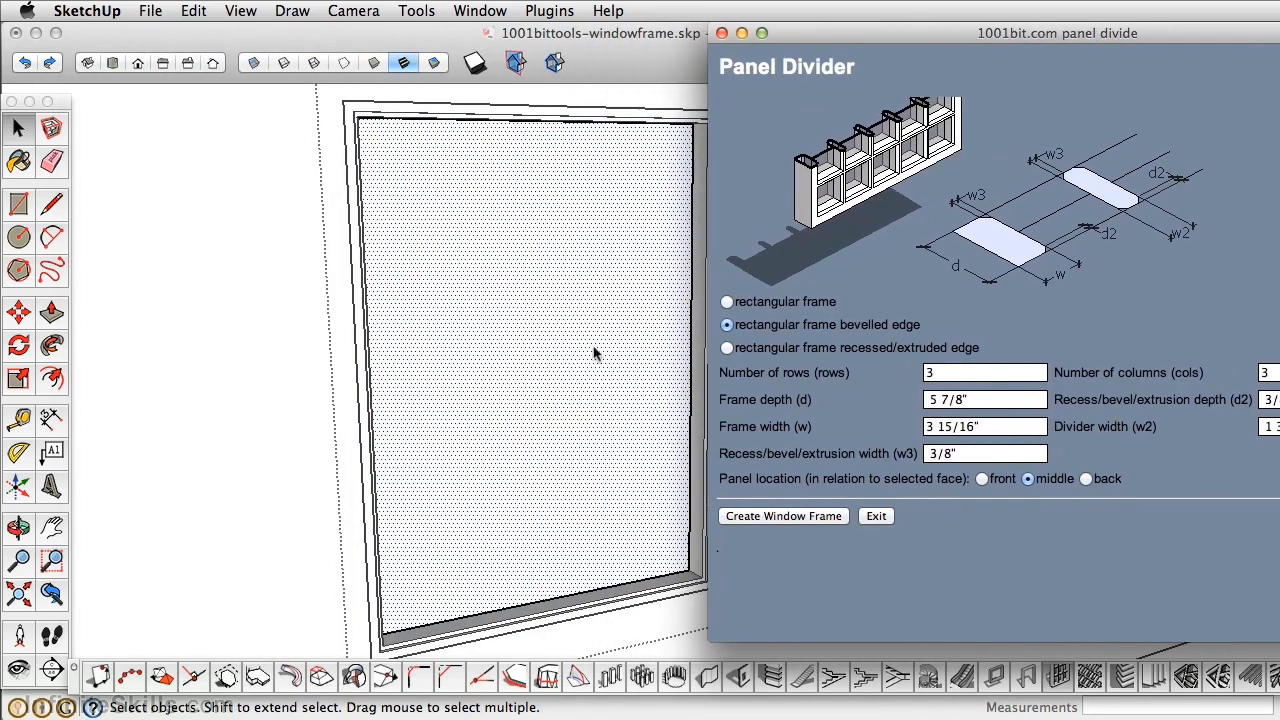
click(783, 519)
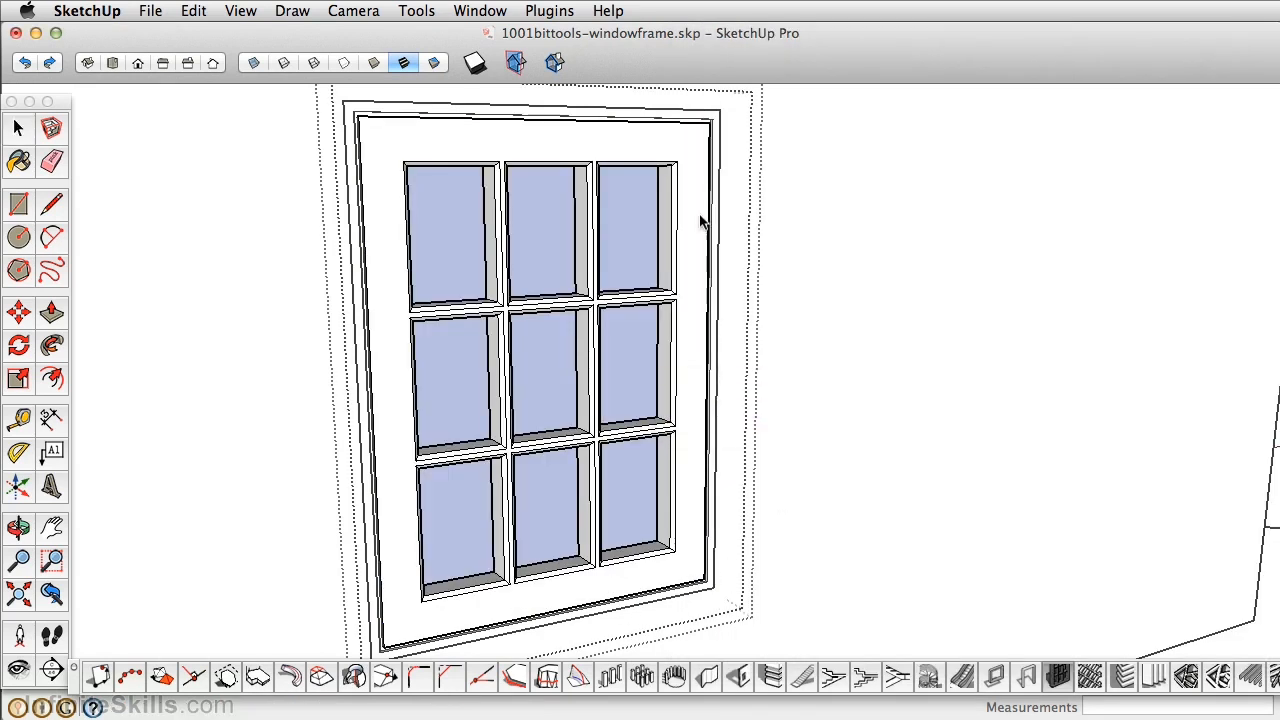
middle_drag(640, 323, 520, 320)
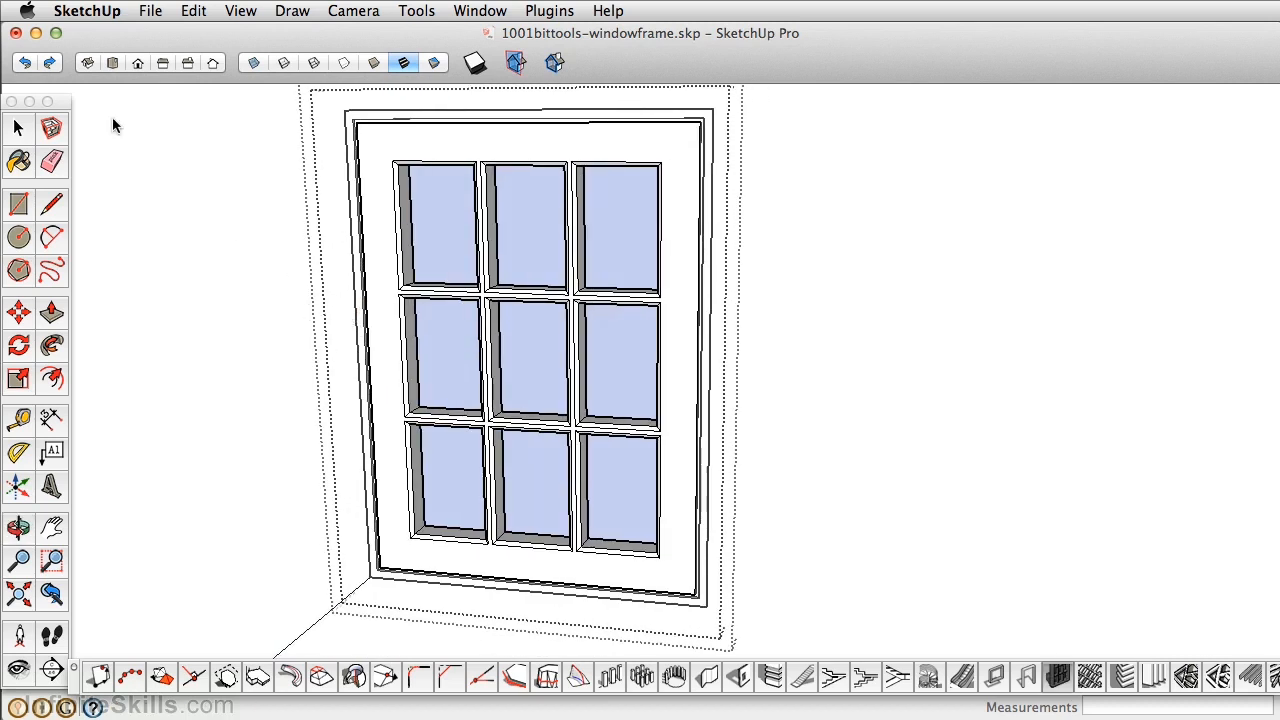
click(18, 130)
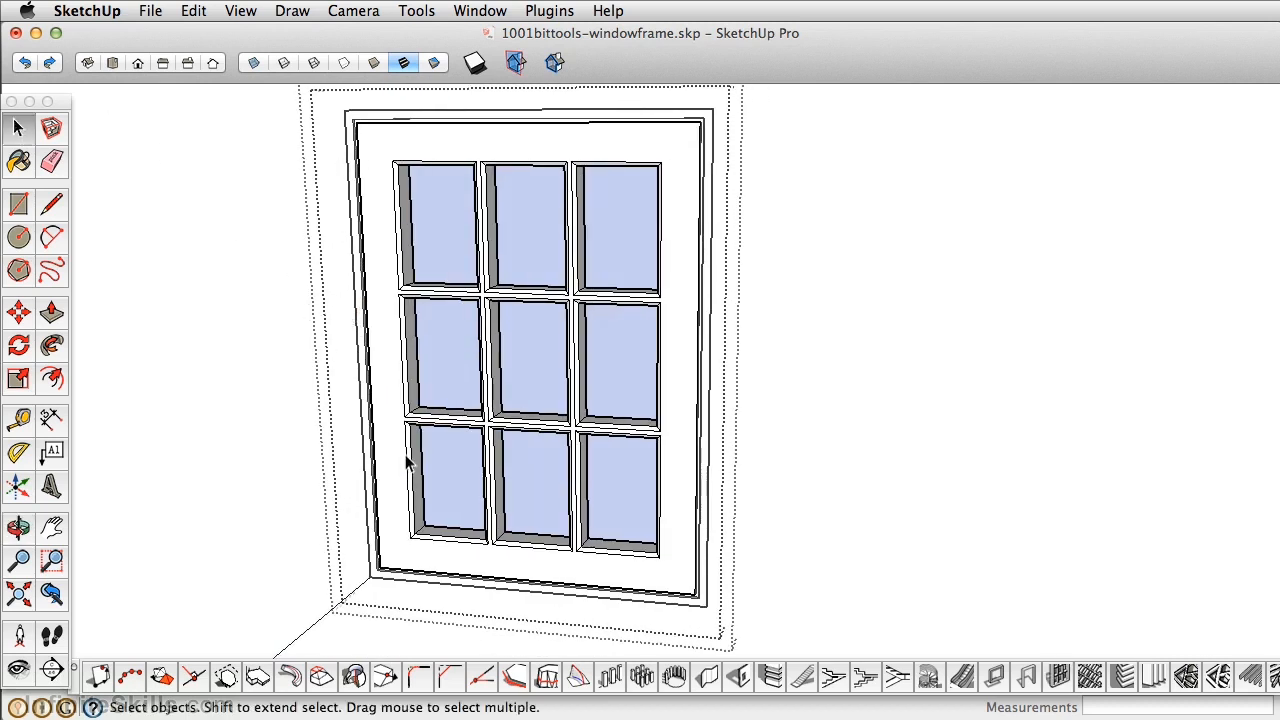
scroll(407, 460, up, 2)
scroll(407, 460, up, 3)
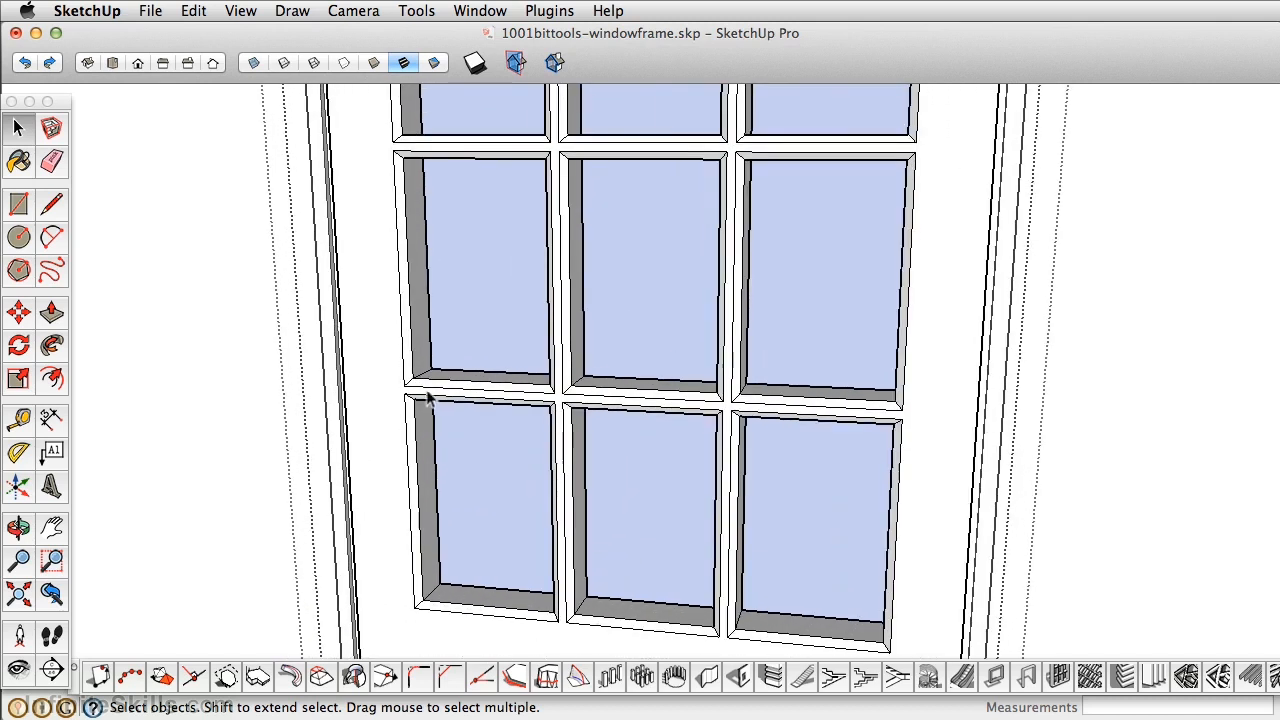
middle_drag(499, 392, 380, 385)
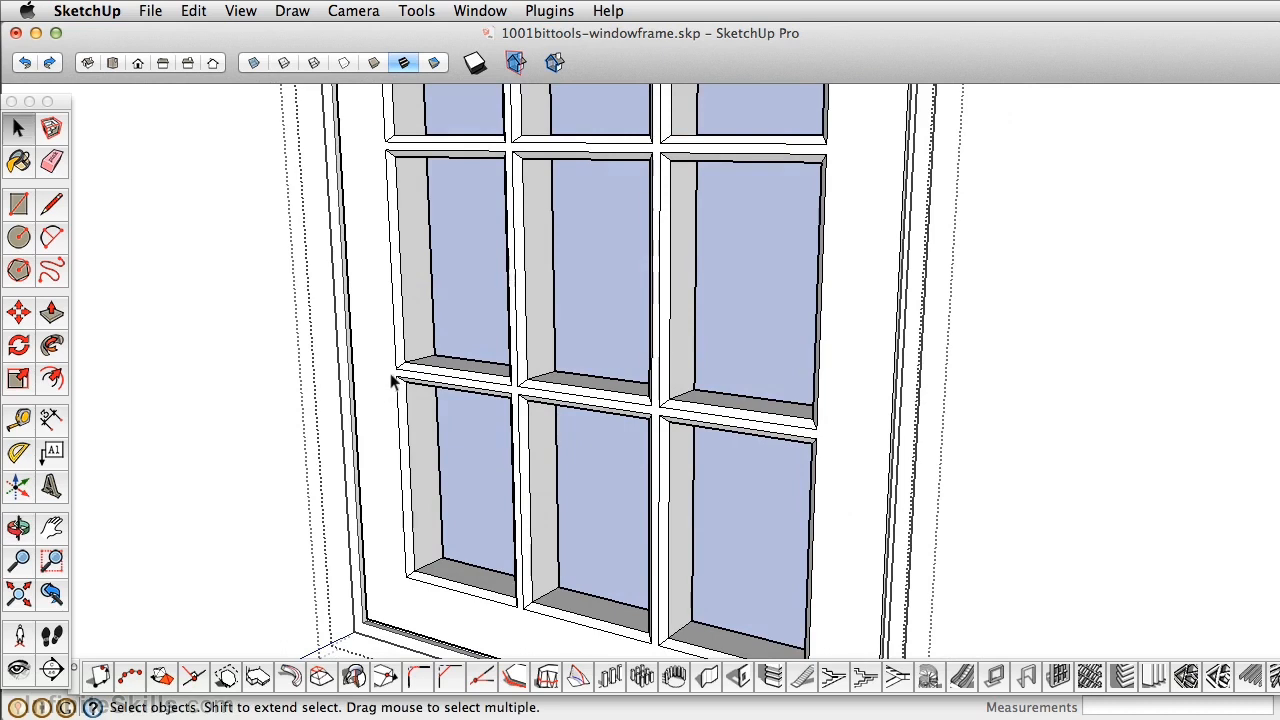
click(397, 305)
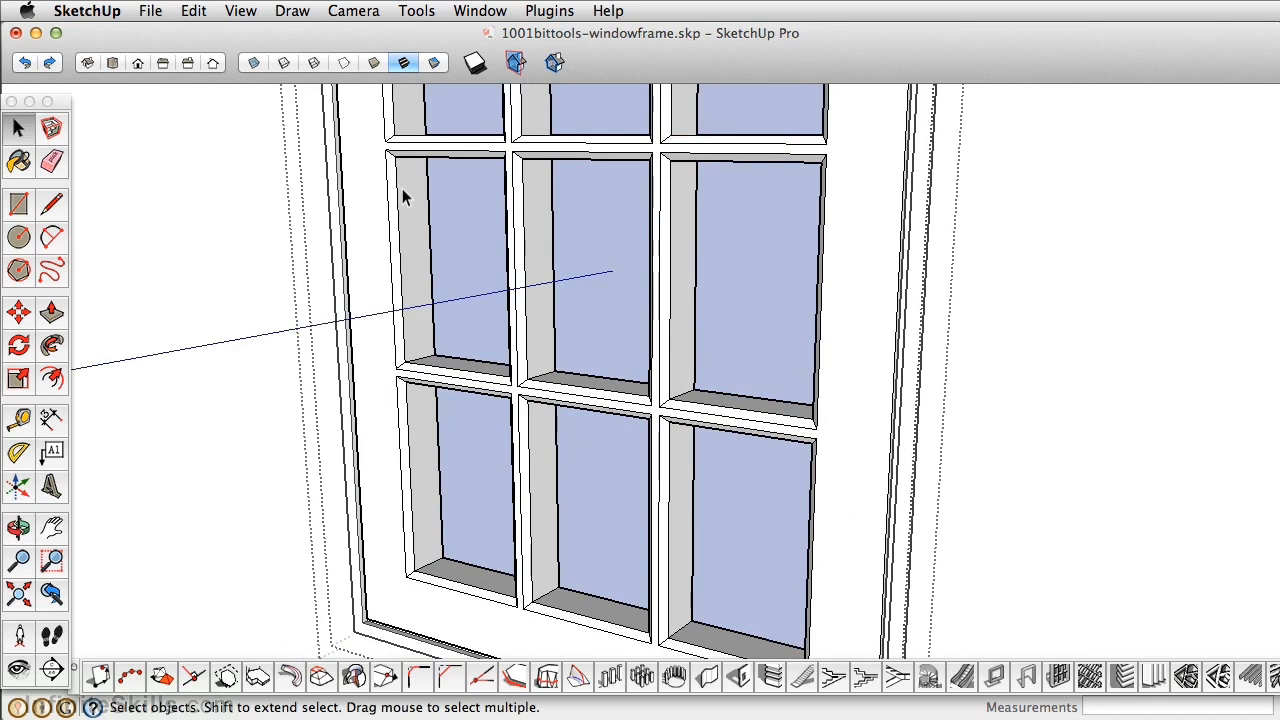
middle_drag(466, 254, 477, 320)
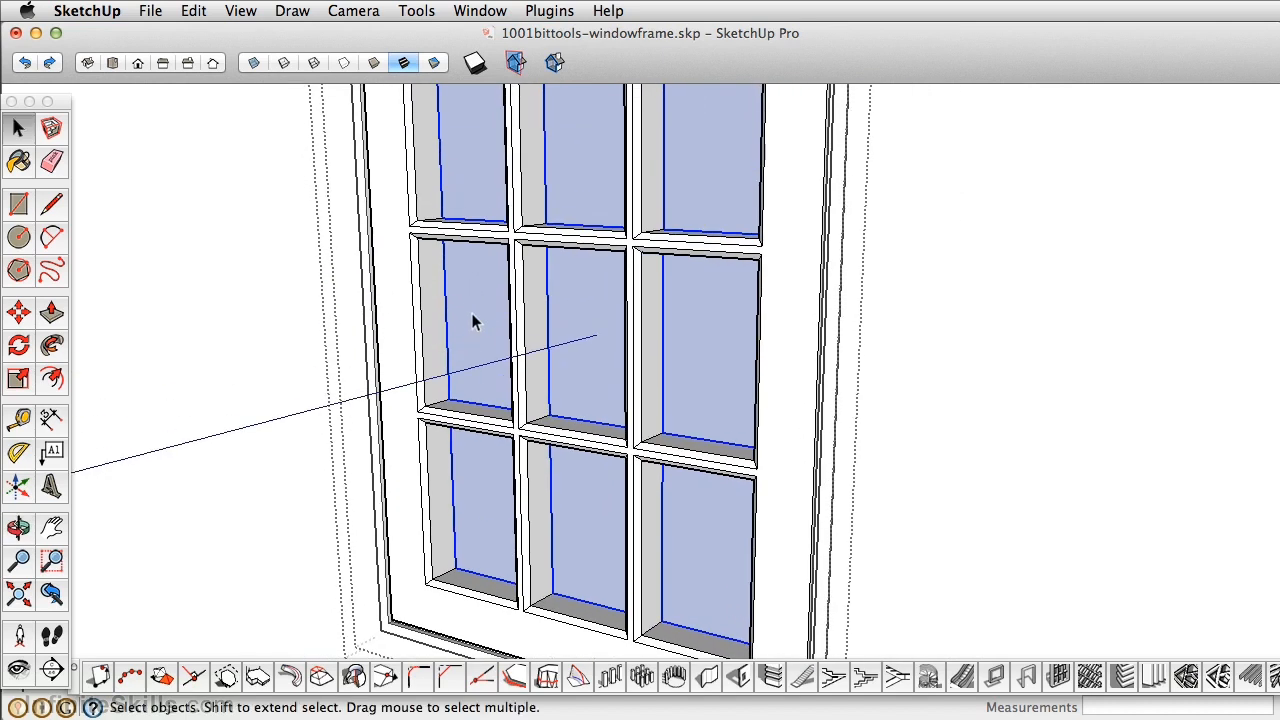
click(468, 292)
click(681, 306)
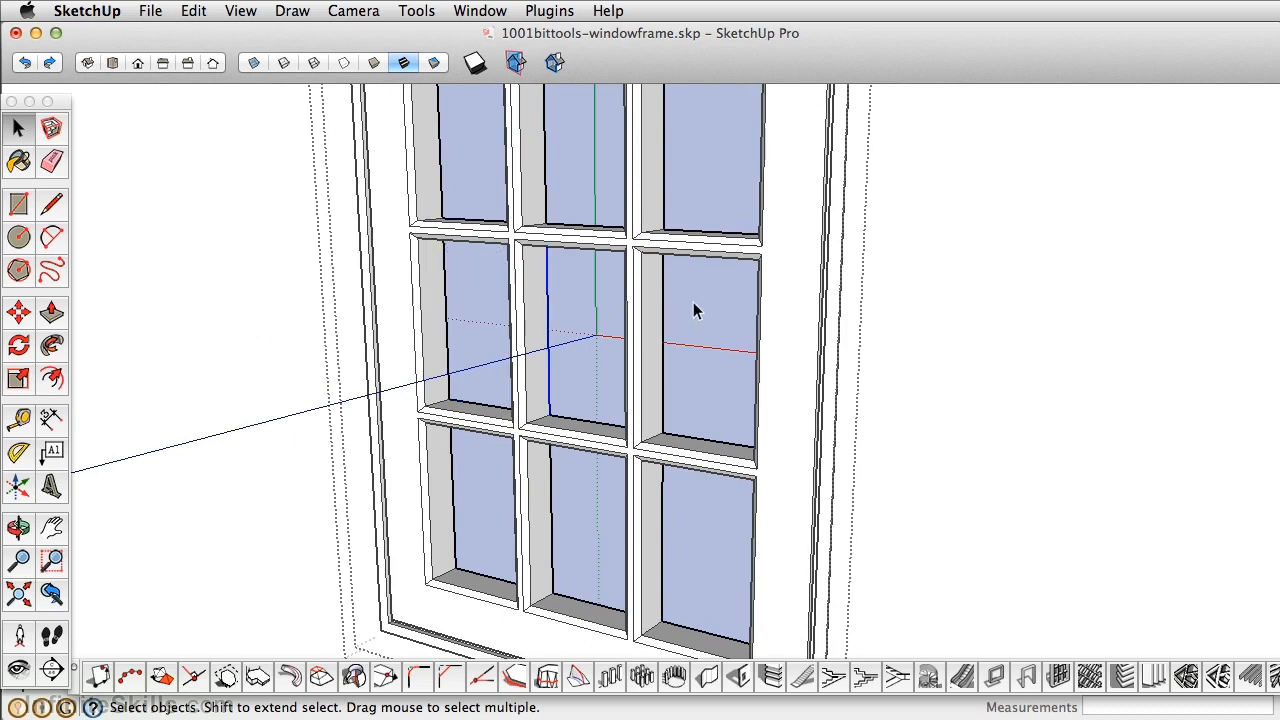
click(554, 158)
click(459, 172)
click(396, 298)
triple_click(396, 298)
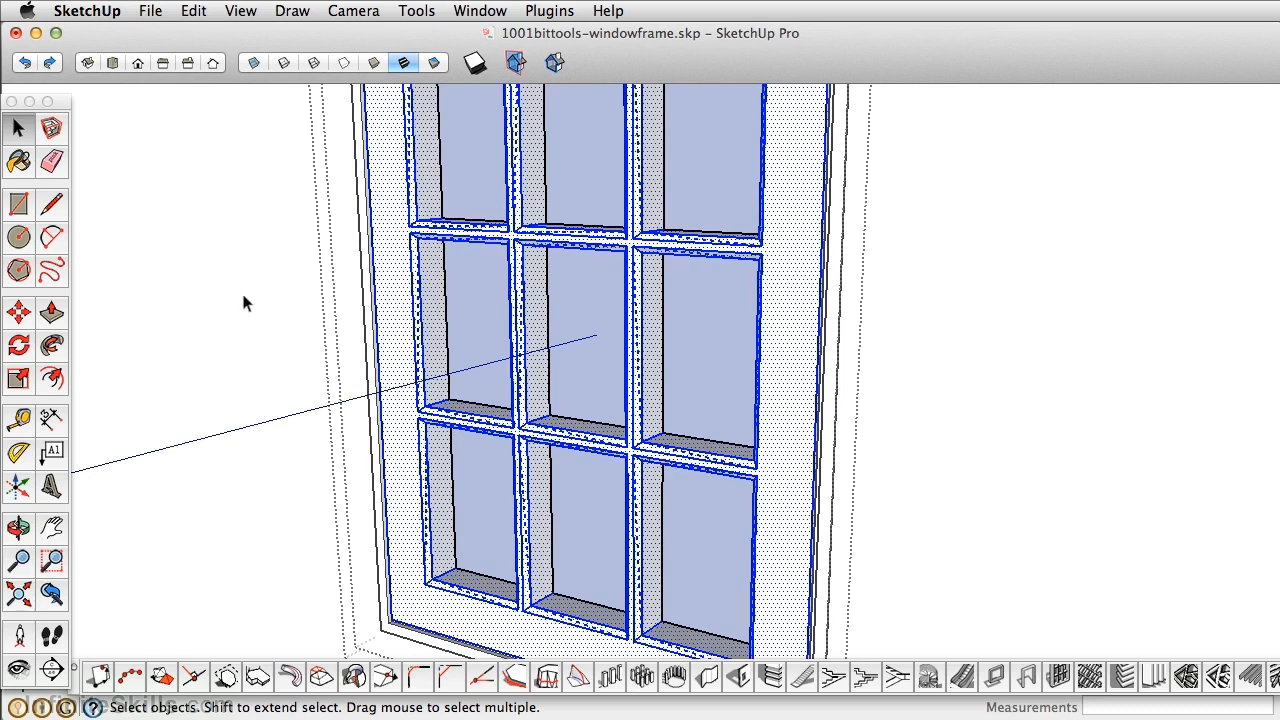
click(241, 290)
click(367, 298)
scroll(368, 296, down, 3)
scroll(368, 296, down, 1)
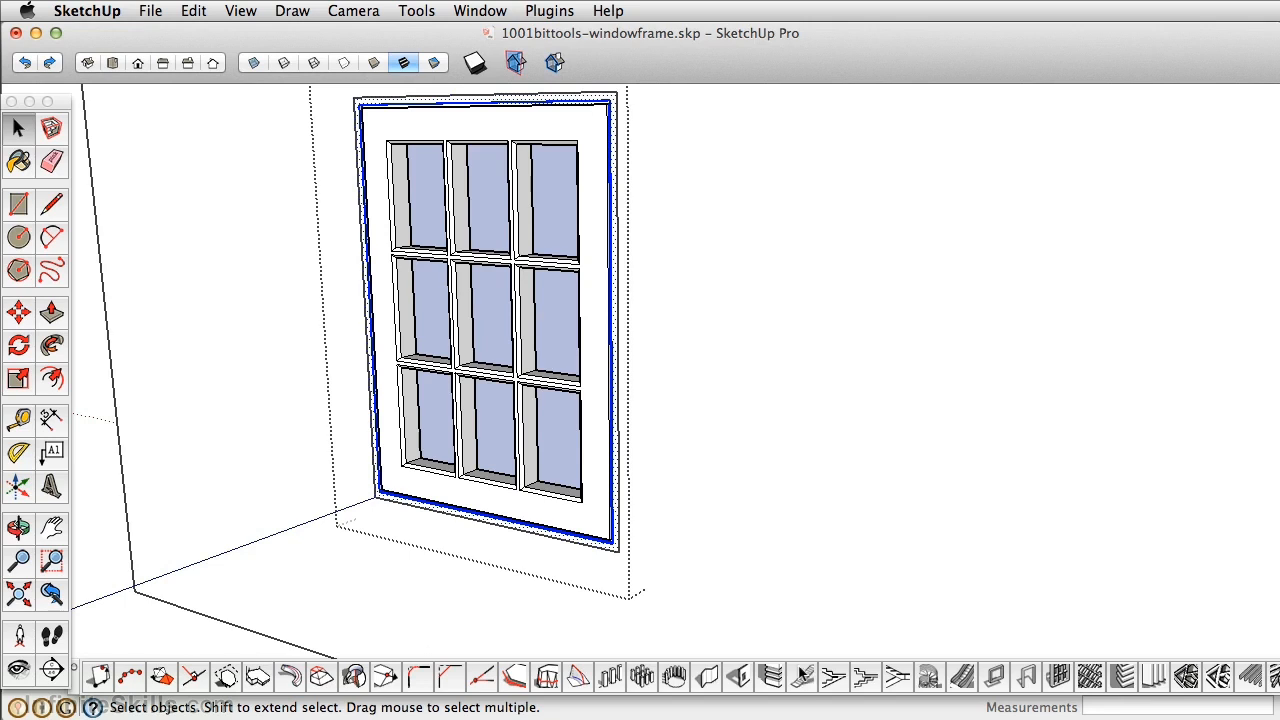
click(736, 578)
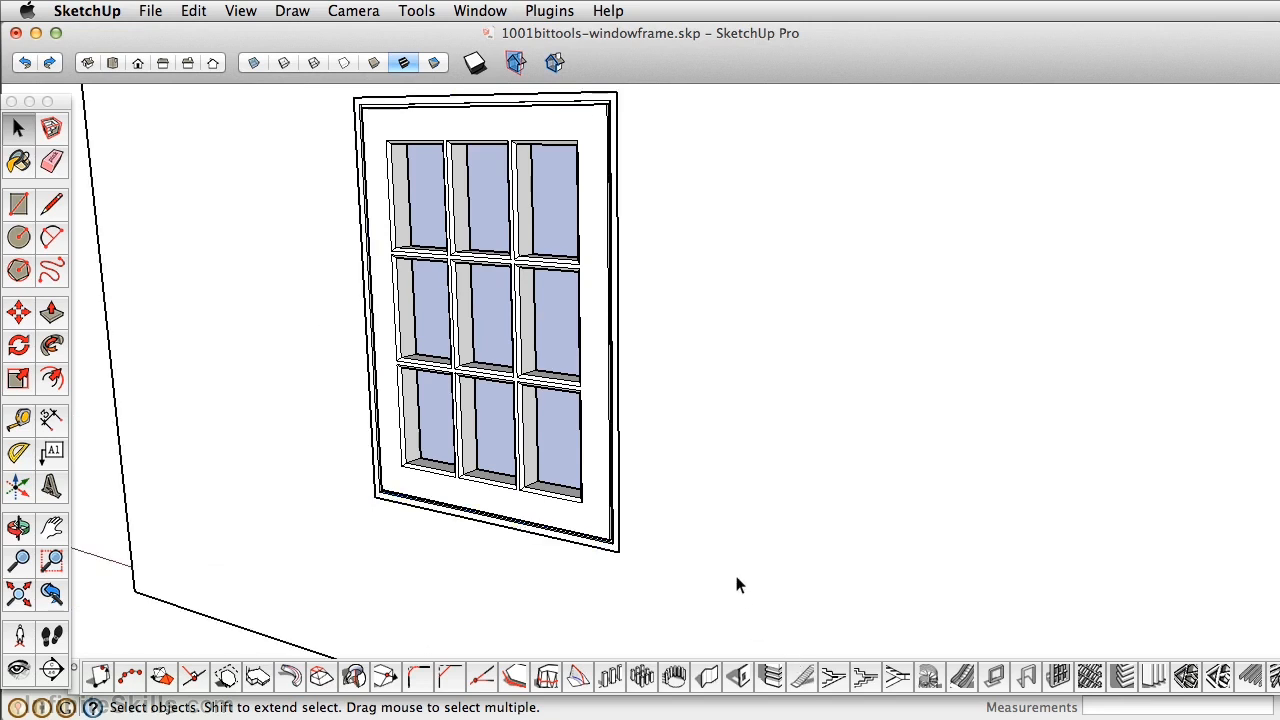